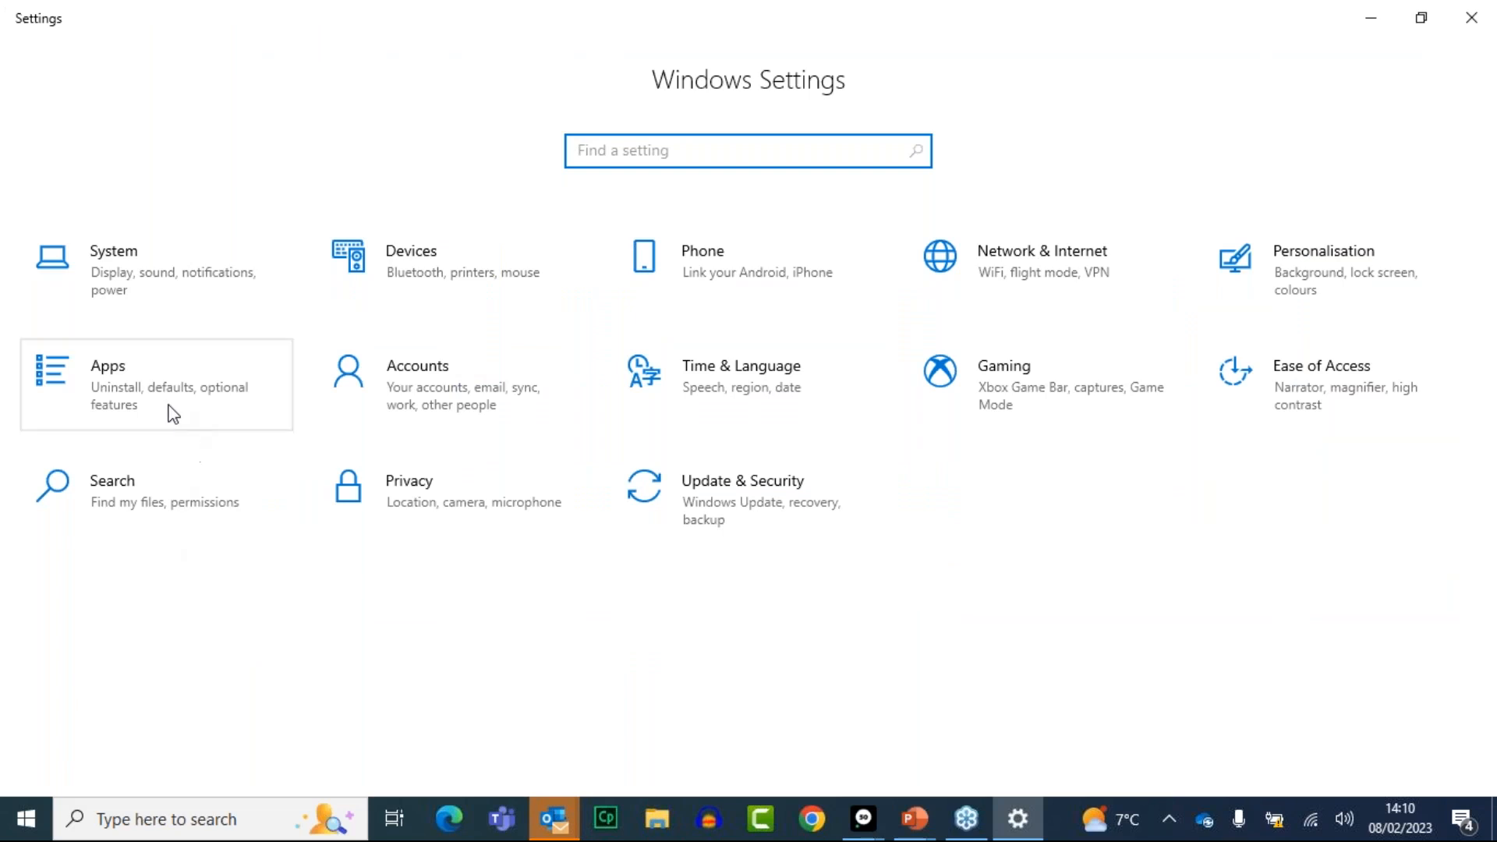
- Set Outlook as the default email application in the Windows default apps settings and close Settings
click(145, 399)
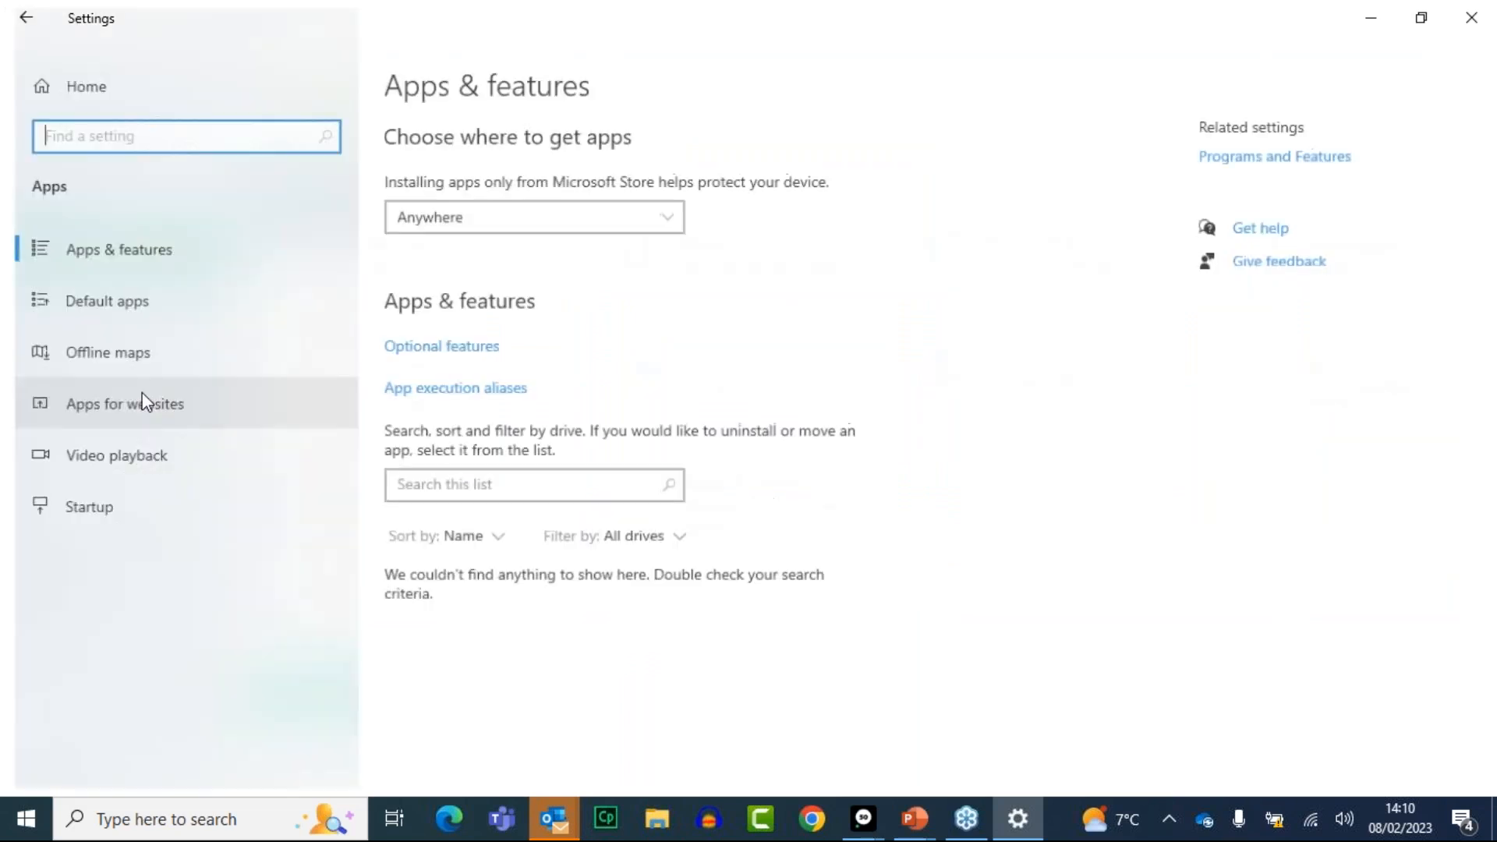
click(81, 306)
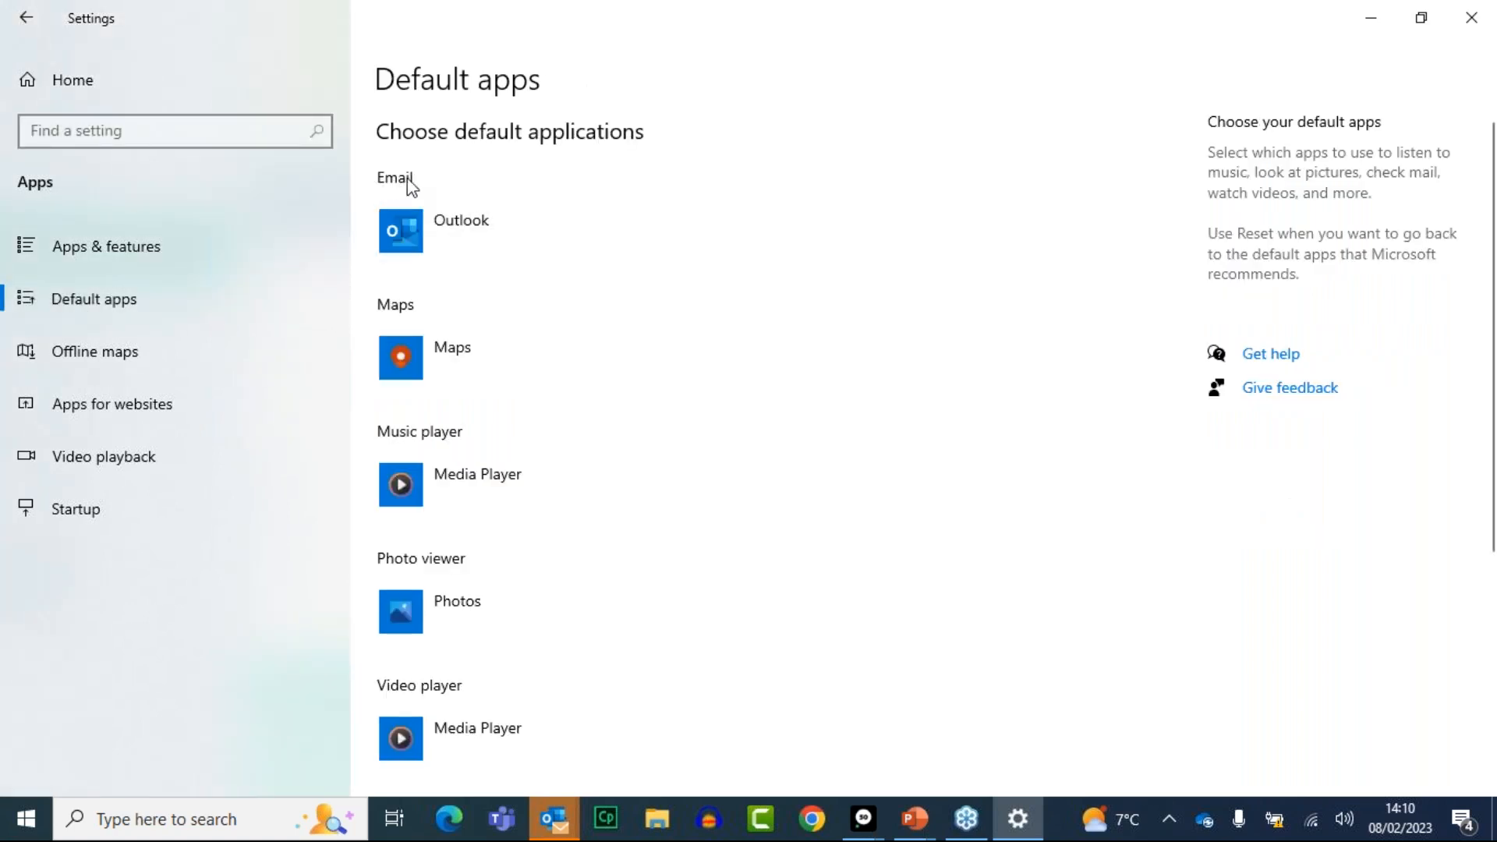
click(419, 221)
click(492, 231)
click(518, 388)
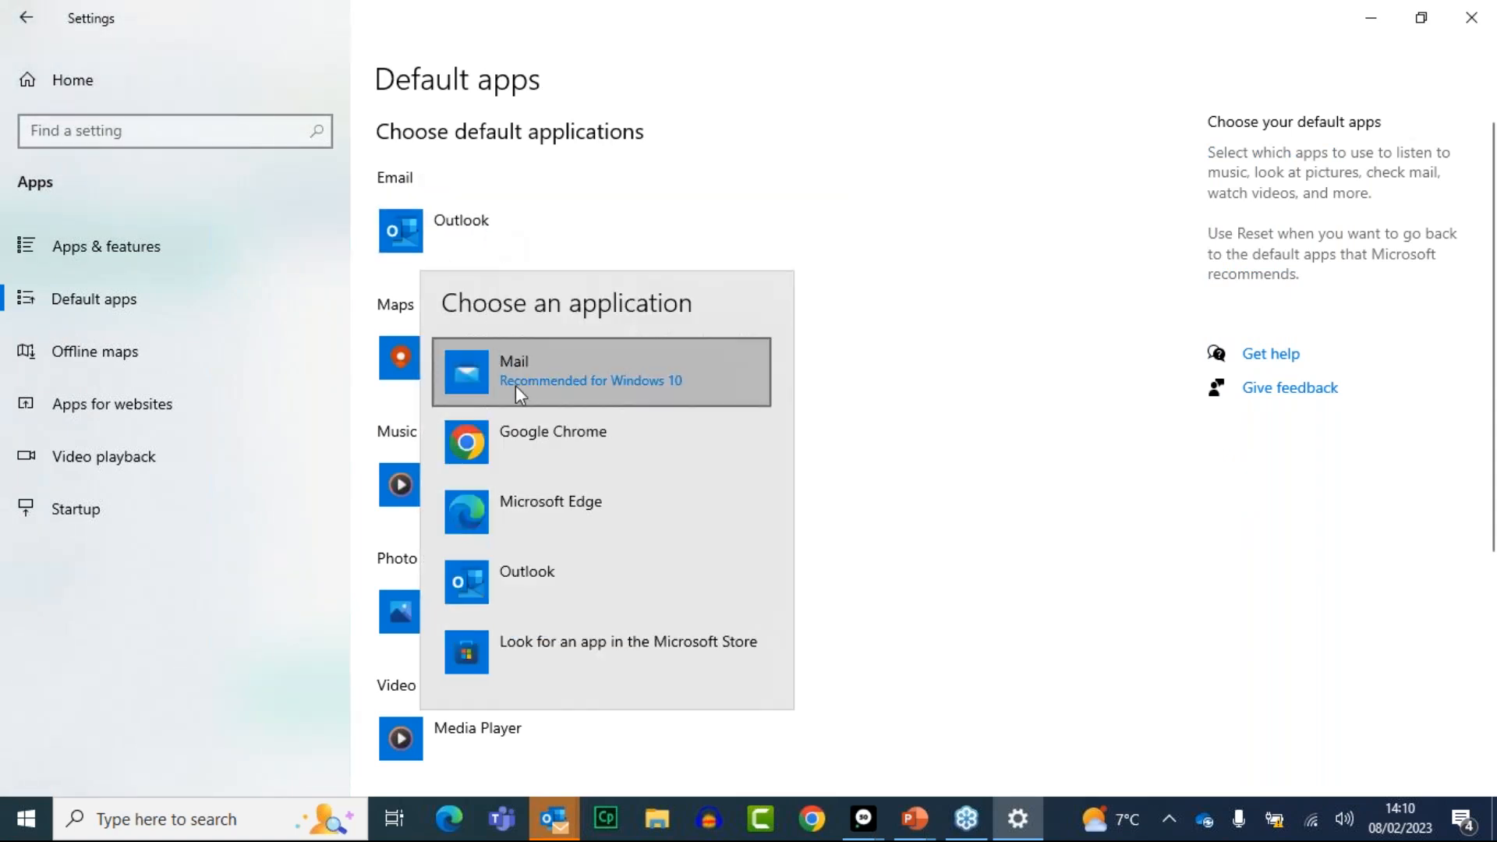
click(537, 585)
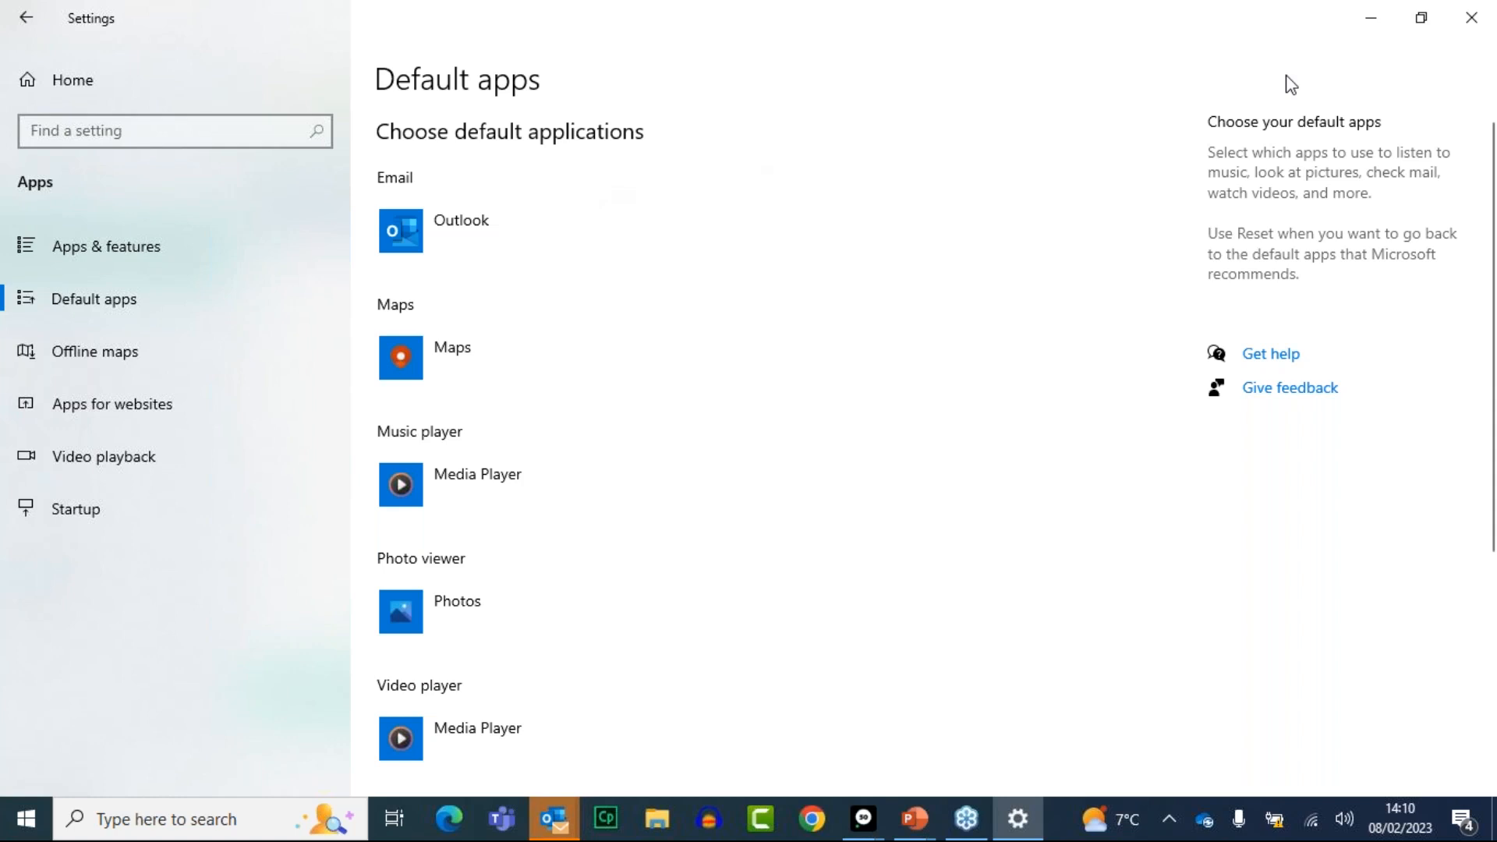
click(1480, 29)
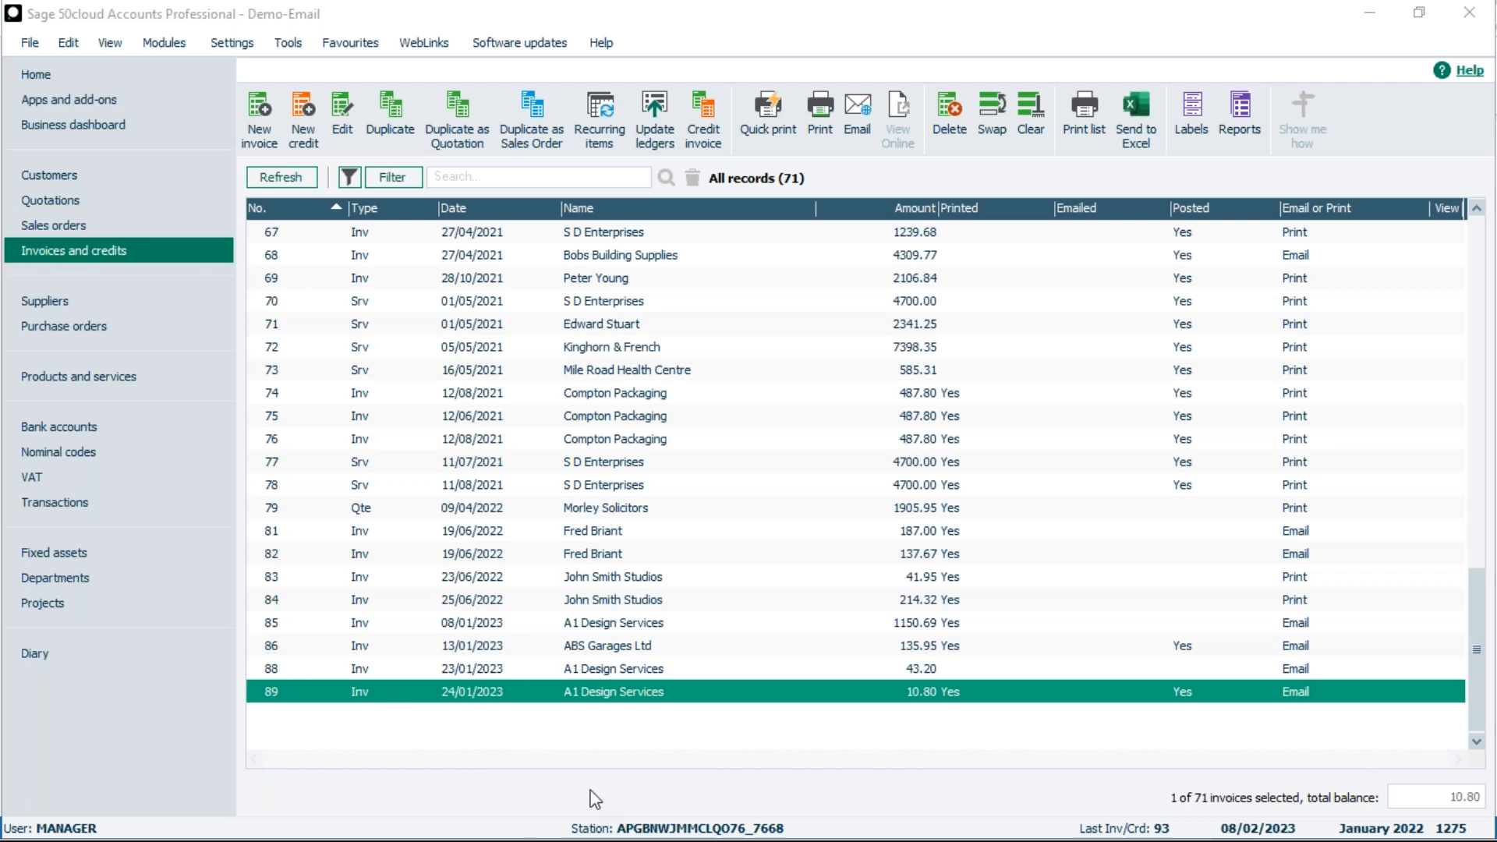
- Open invoice 89 and view its print layouts, suppressing the sales-order notice in future, and close the invoice
double_click(765, 692)
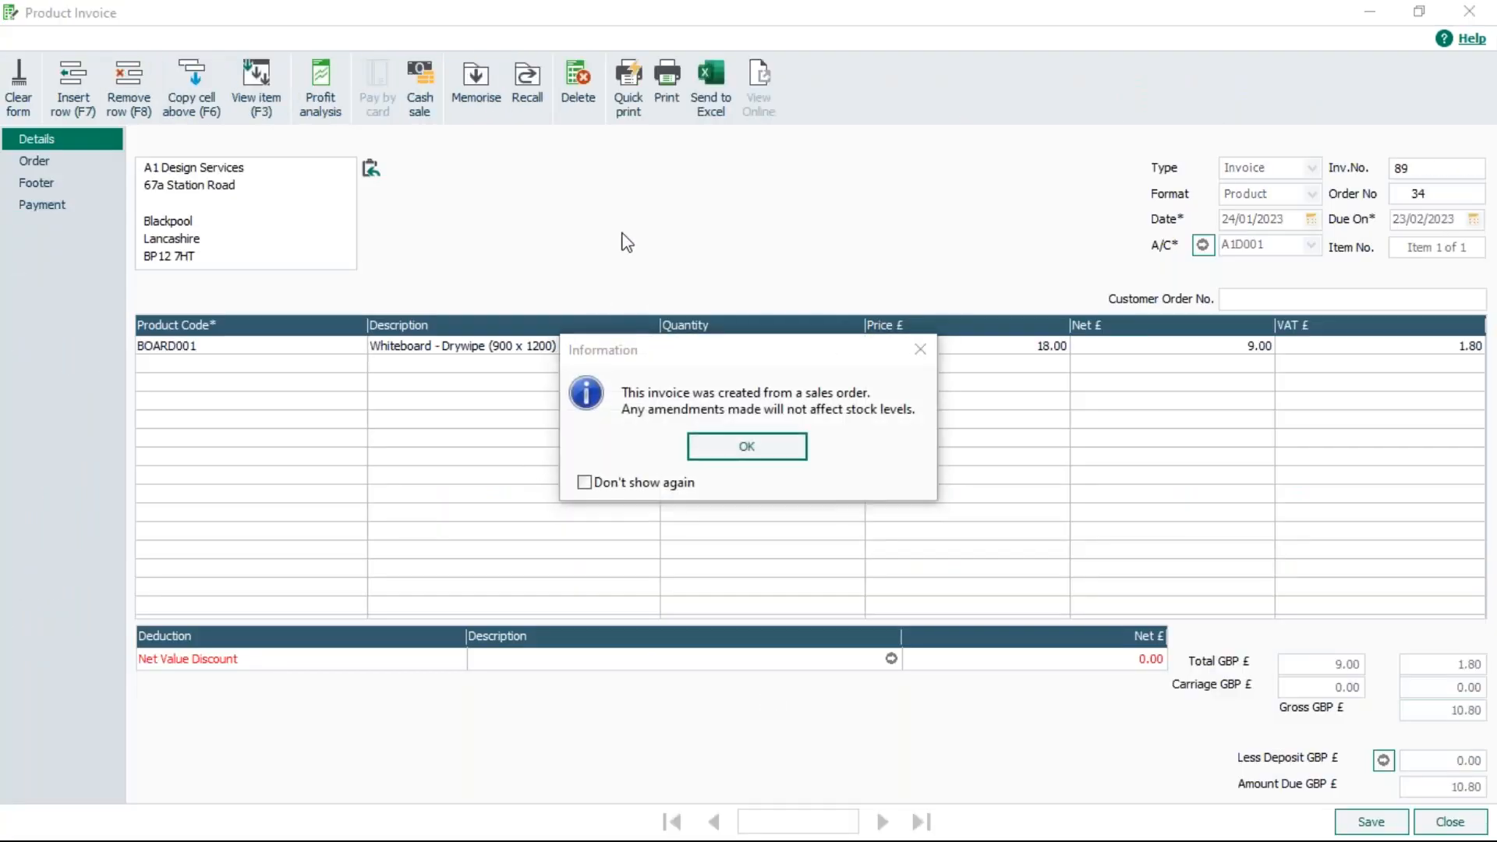
click(698, 445)
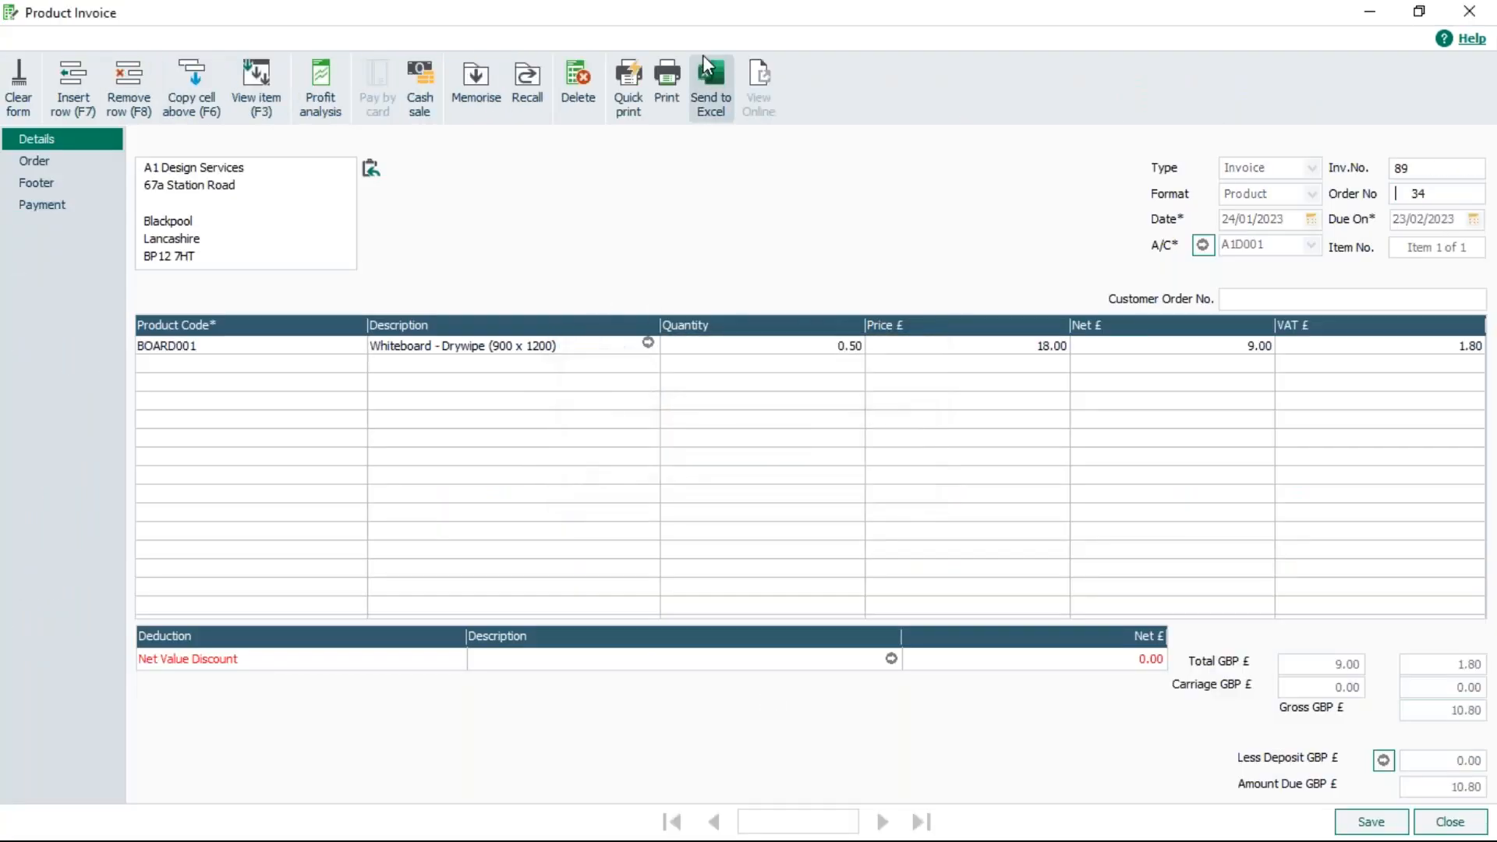
click(668, 77)
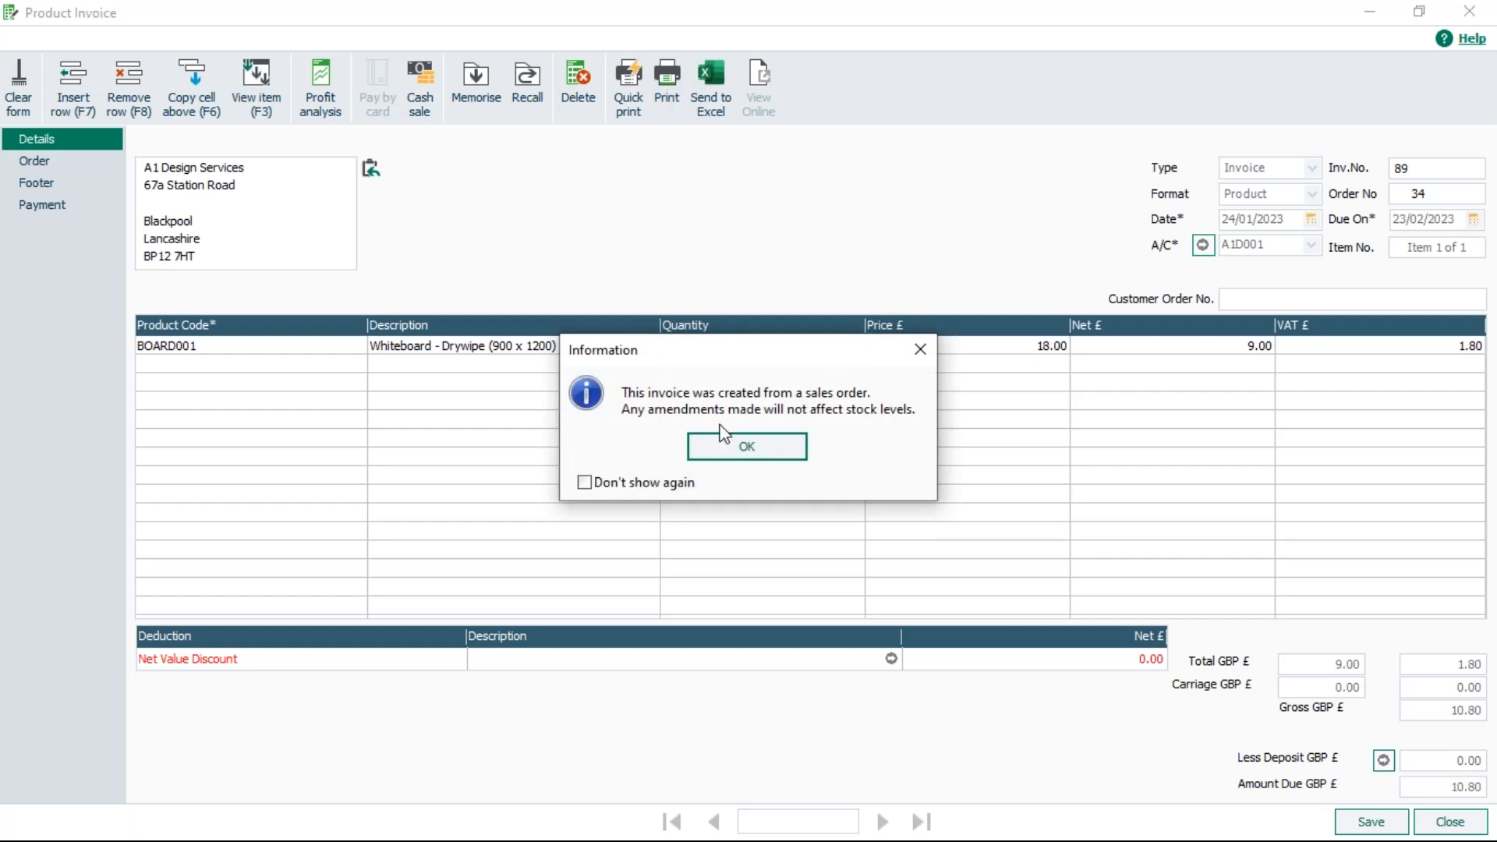
click(604, 485)
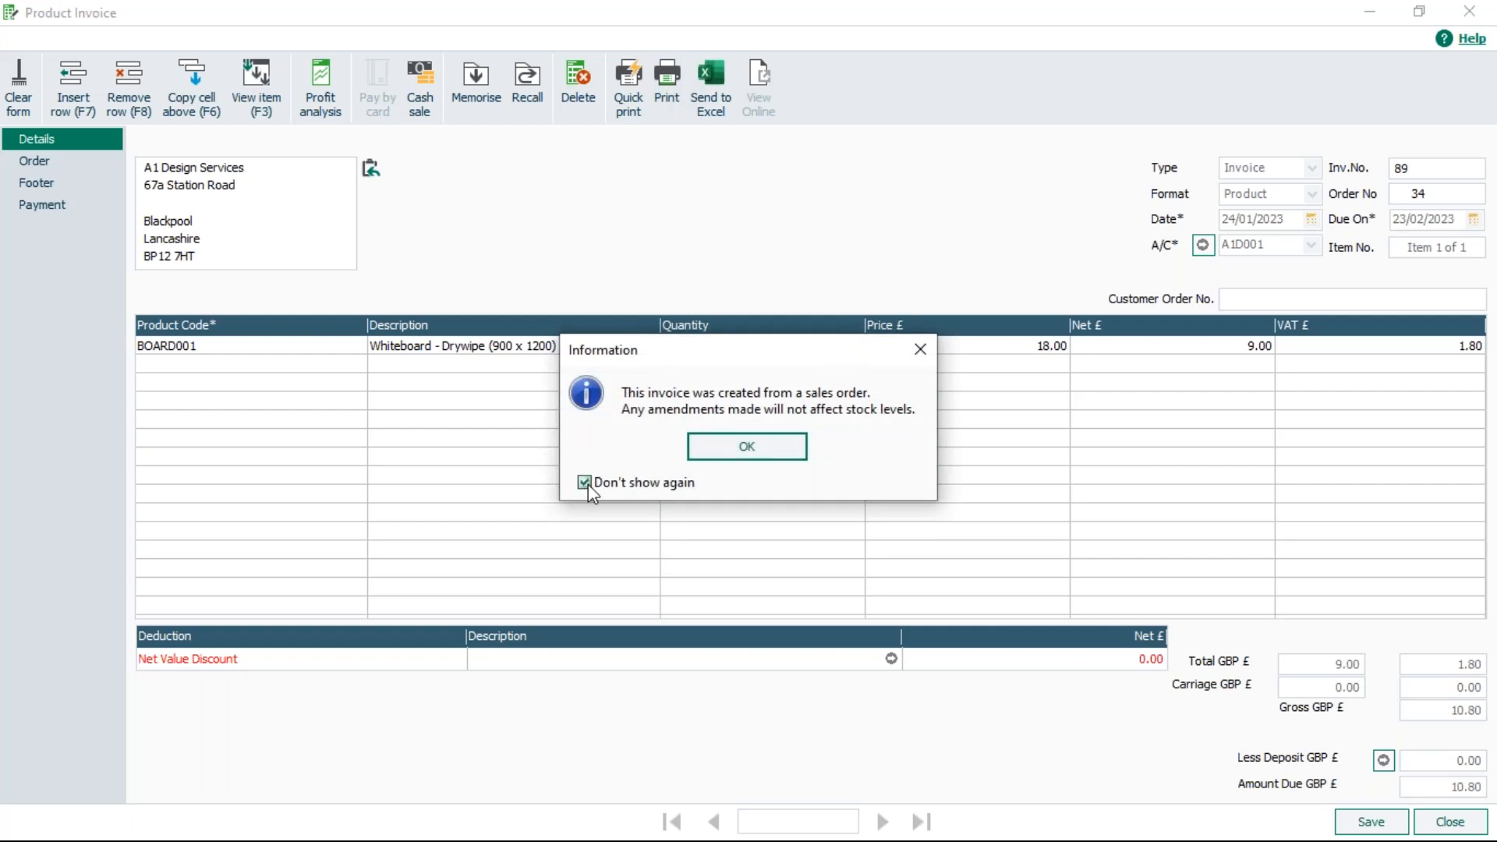
click(752, 450)
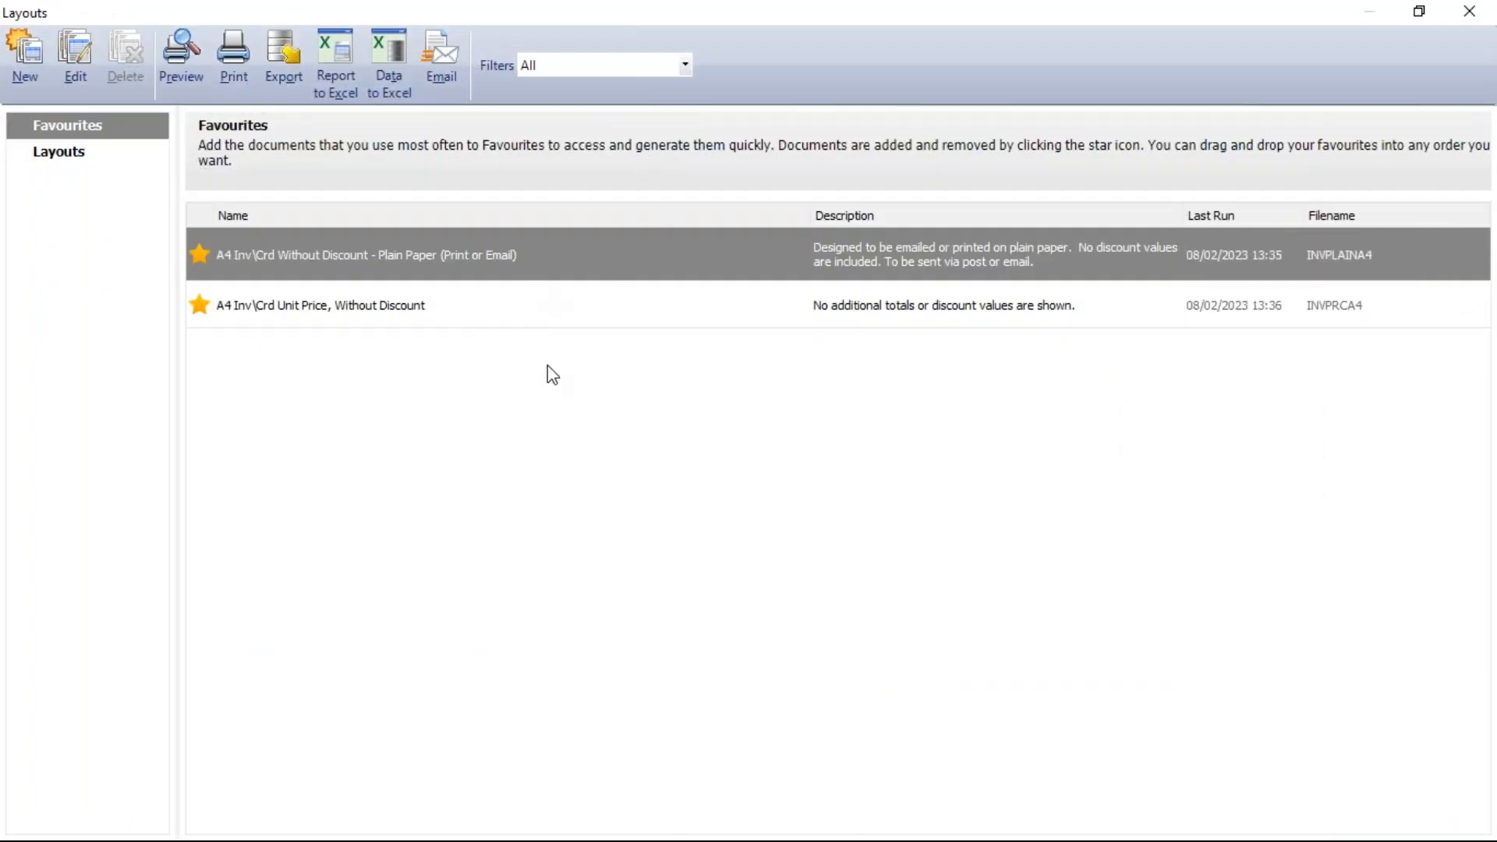
mouse_move(471, 269)
click(1471, 12)
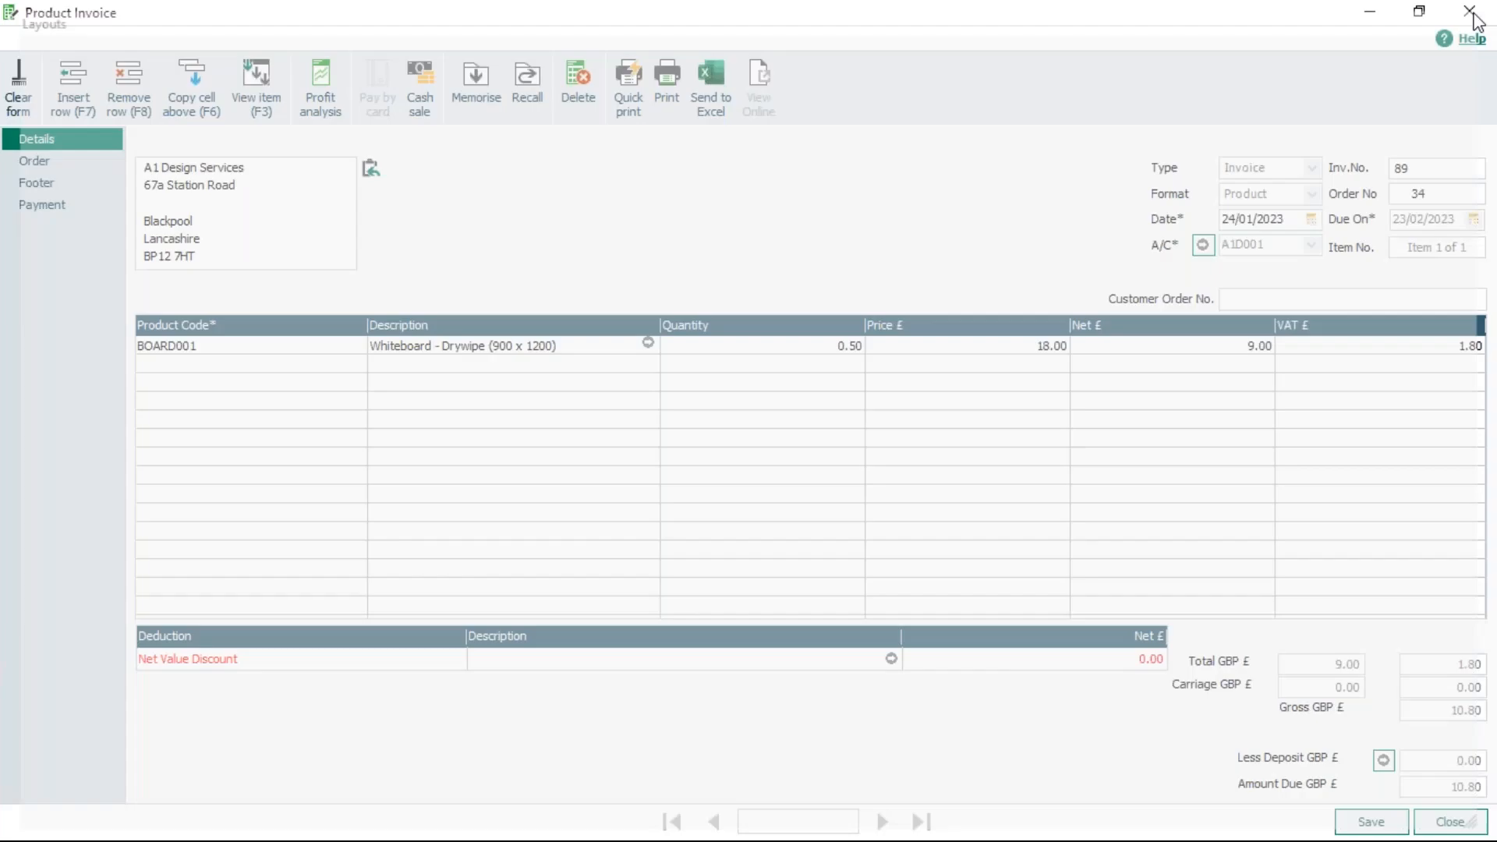
click(1451, 822)
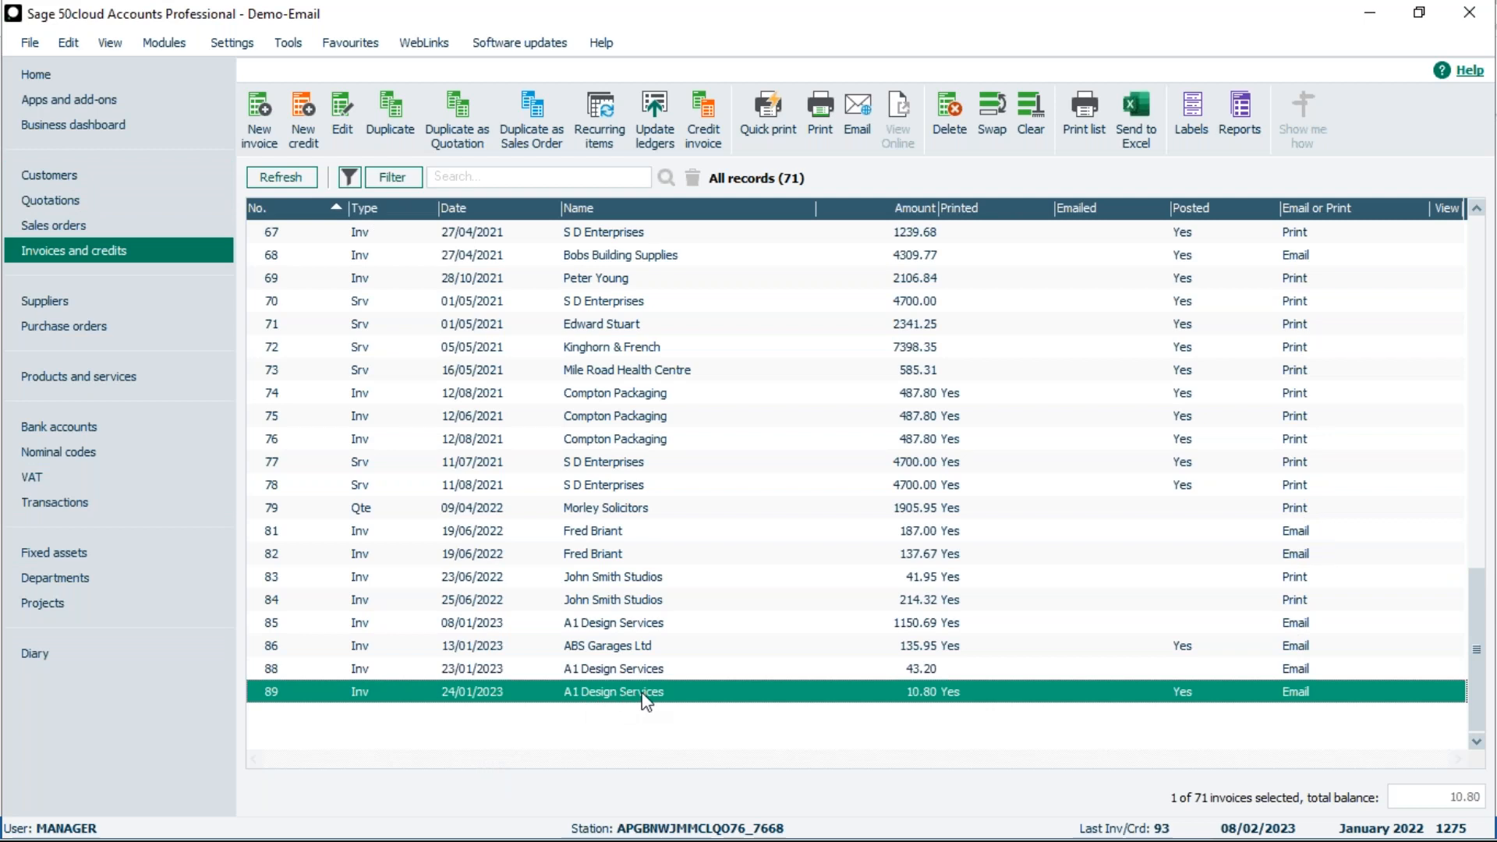
- Review the email settings in the A1 Design Services customer record, then save and close the record
click(91, 170)
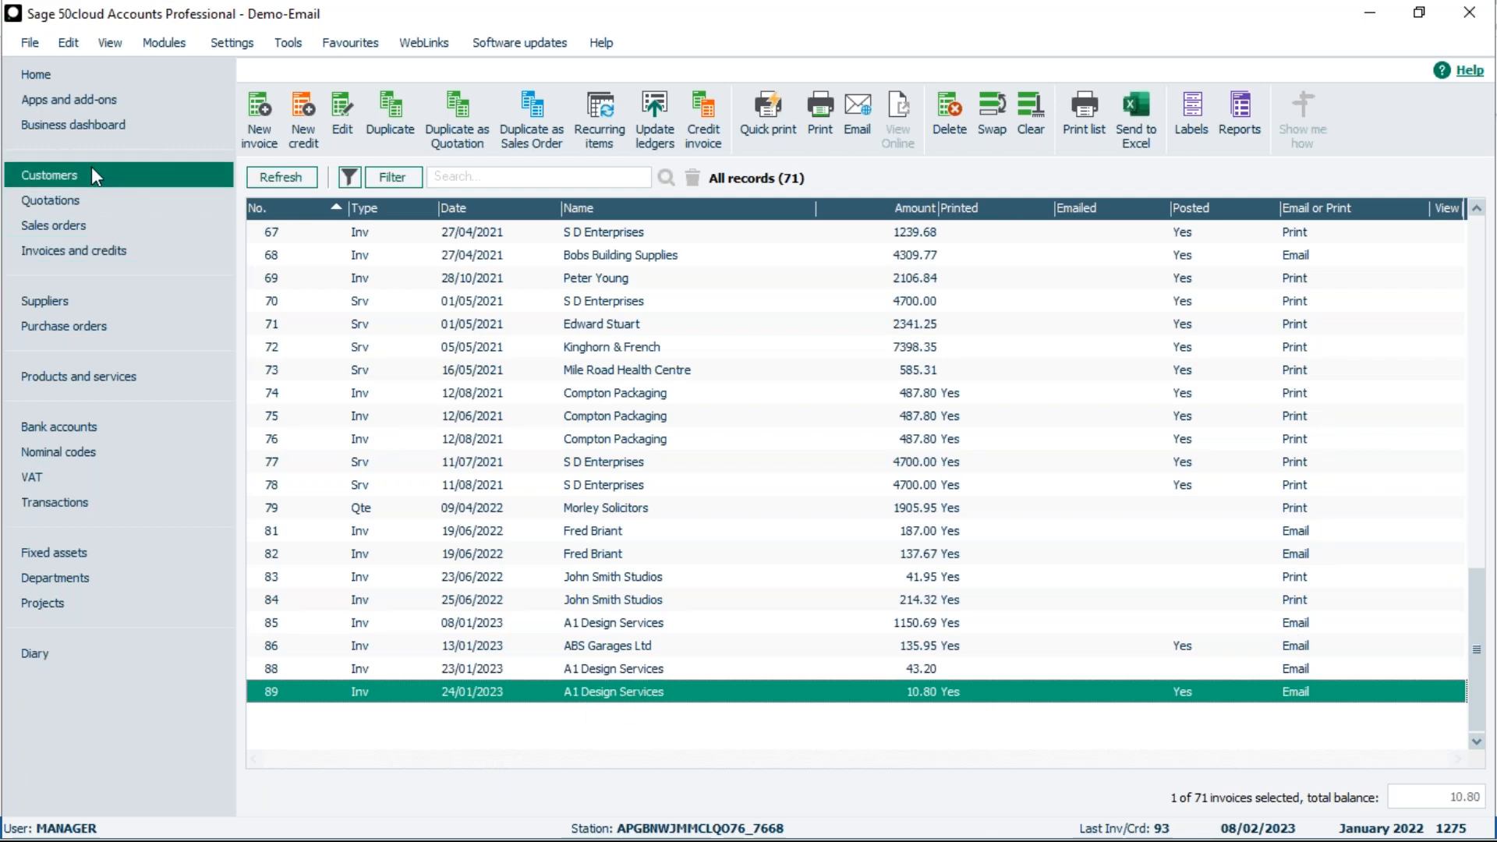
click(416, 233)
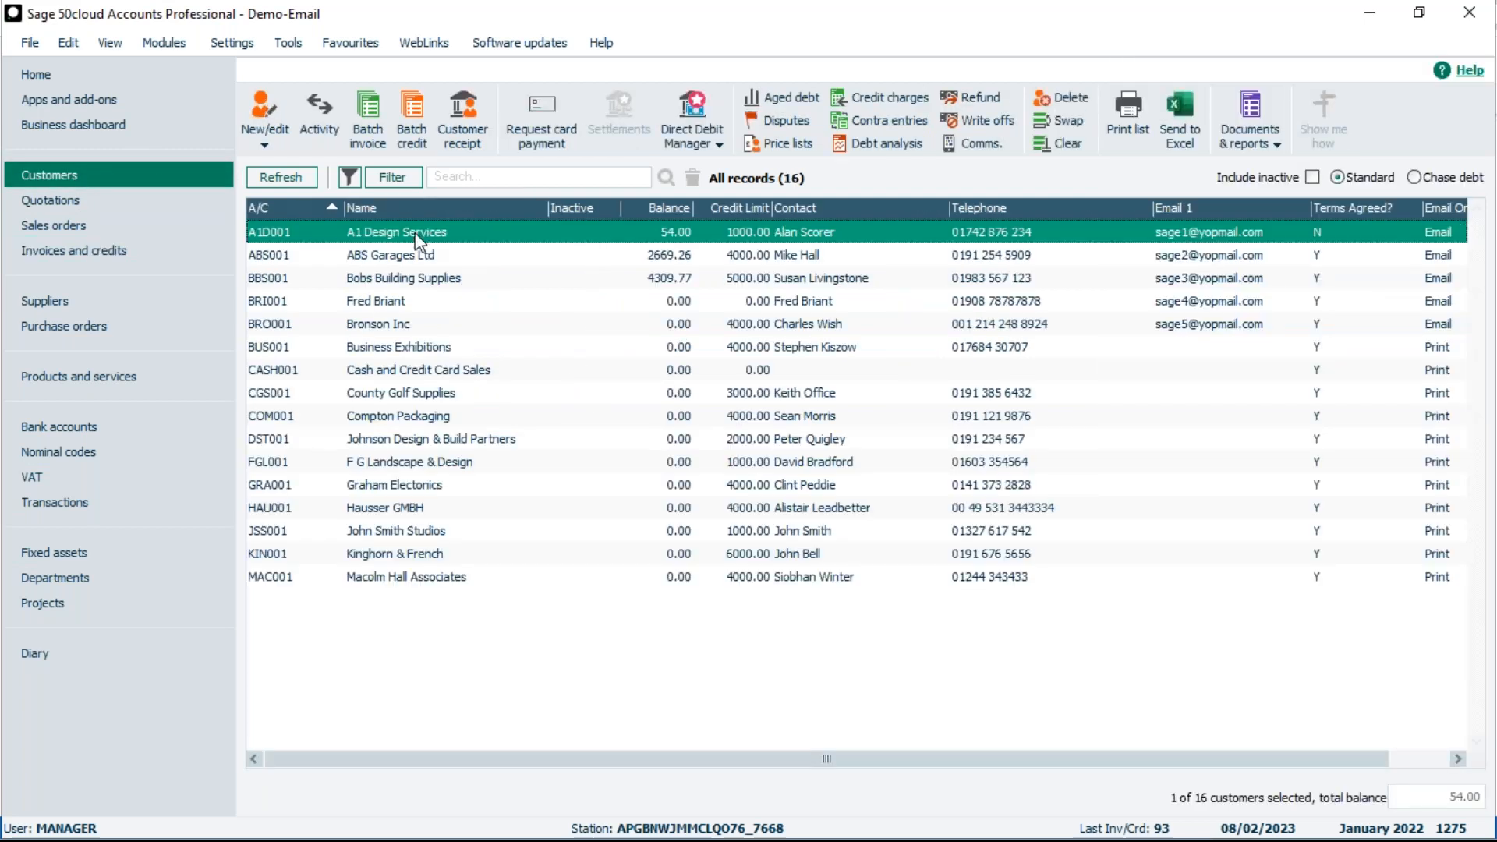
double_click(419, 234)
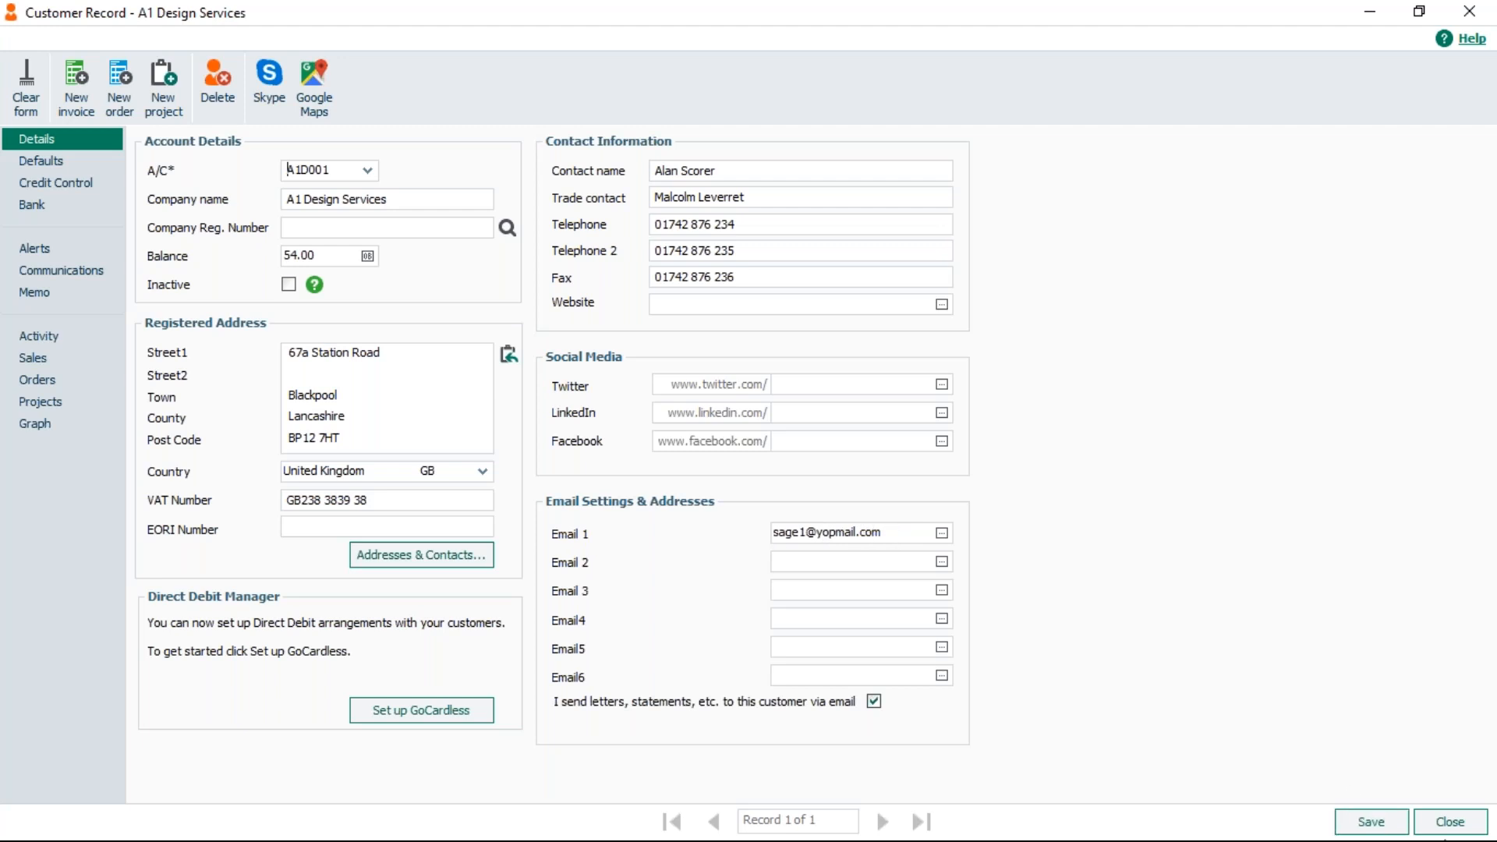
click(1370, 826)
click(1439, 824)
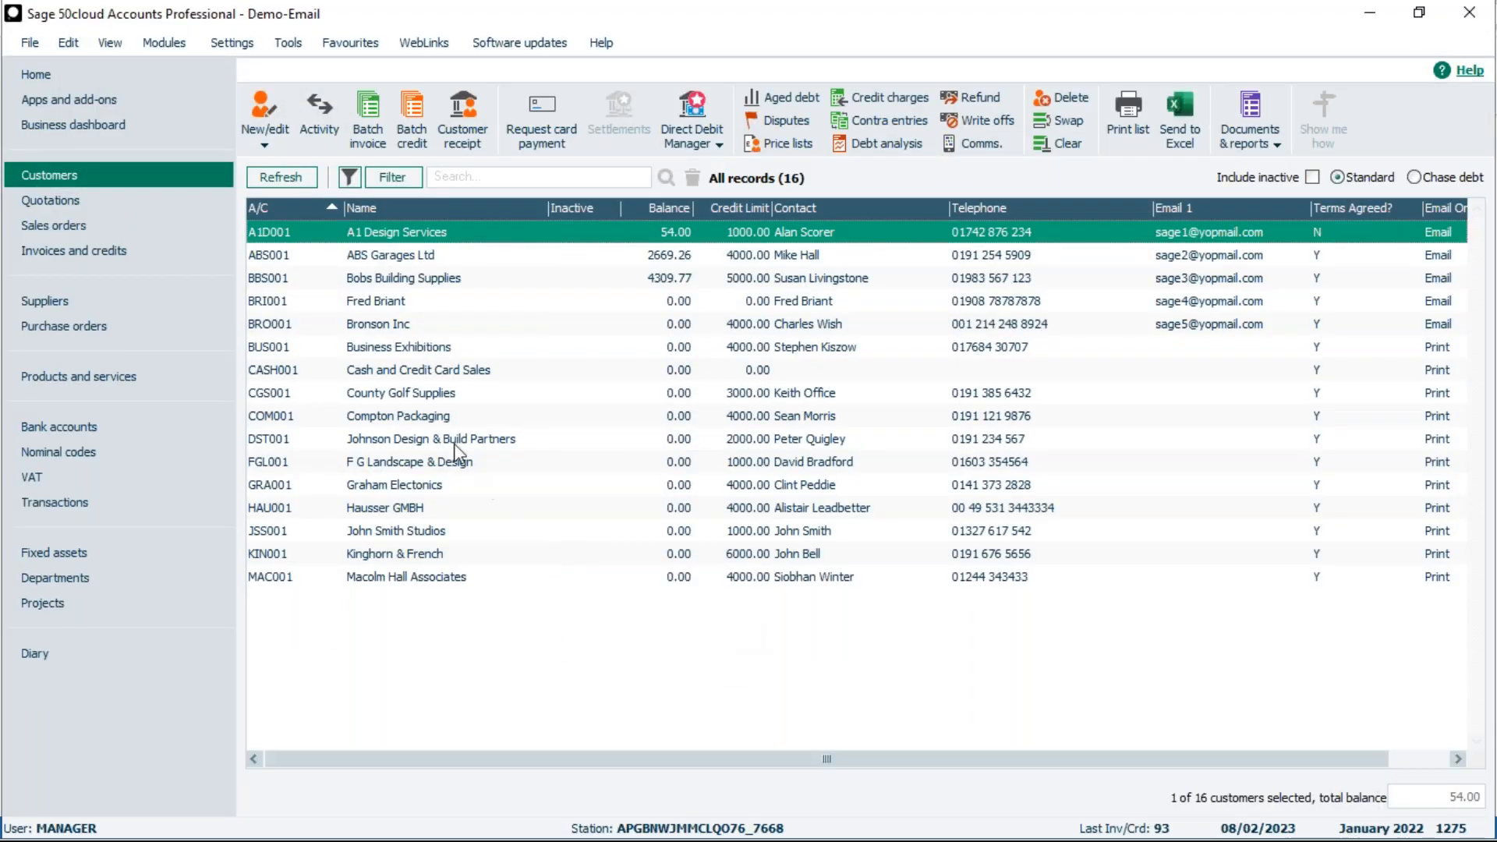
- Filter the invoices and credits where Send Invoices and Credits via Email Is Equal To Yes, and reopen the filter
click(64, 250)
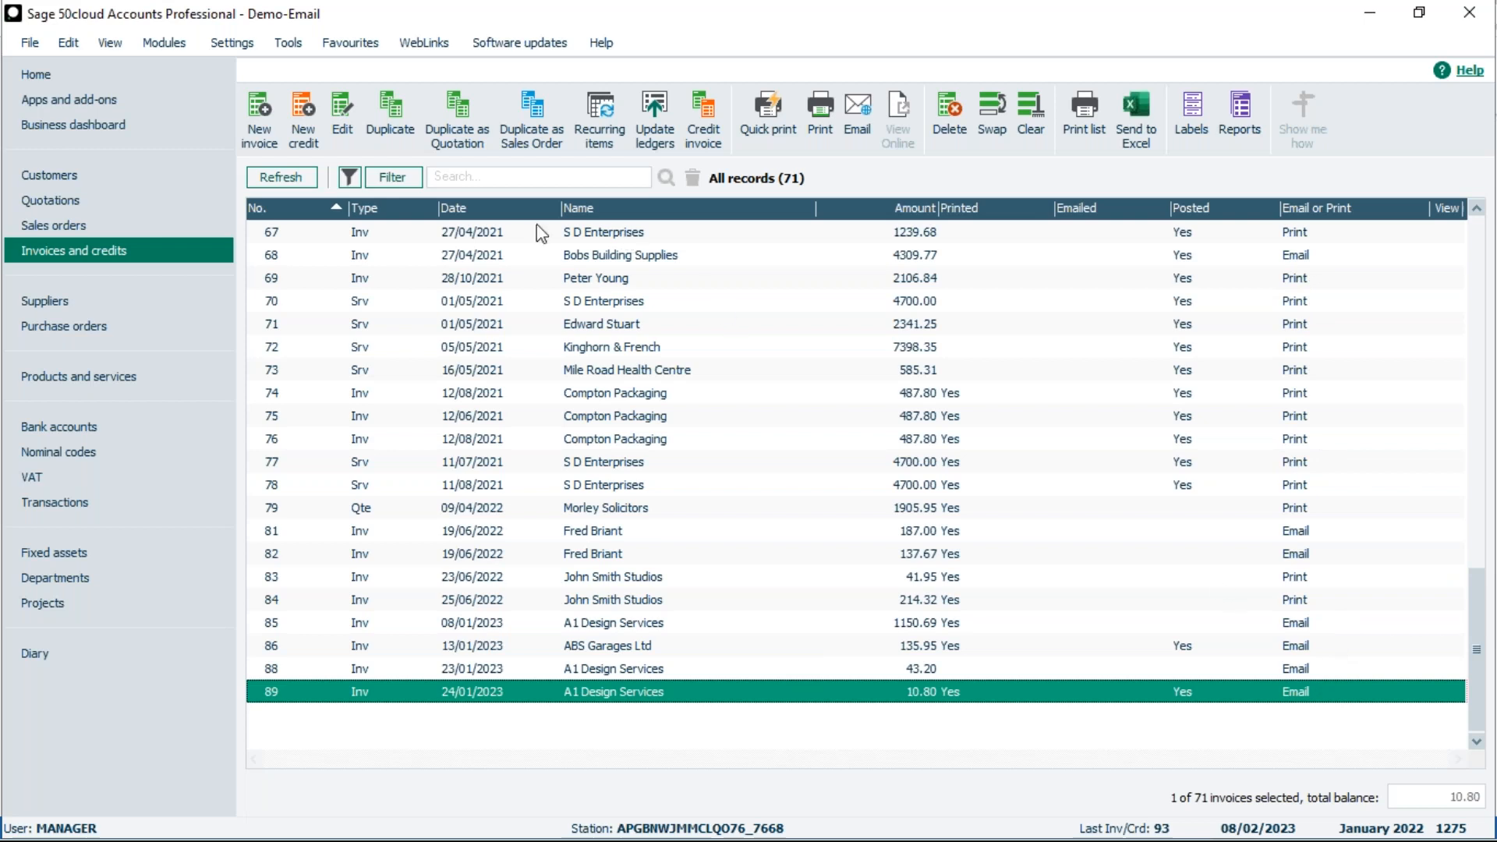
click(392, 177)
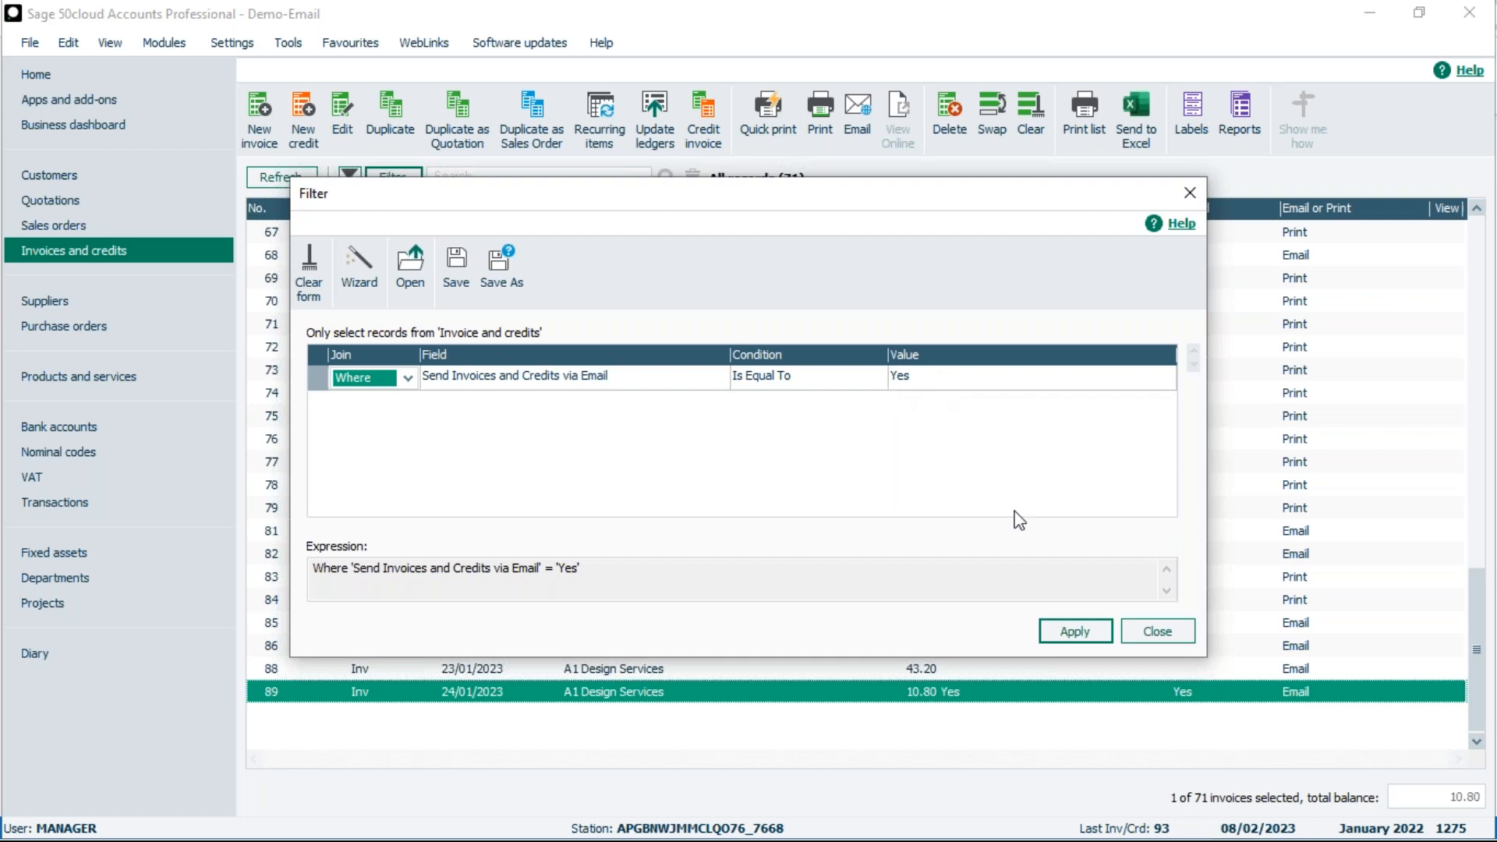
click(1076, 631)
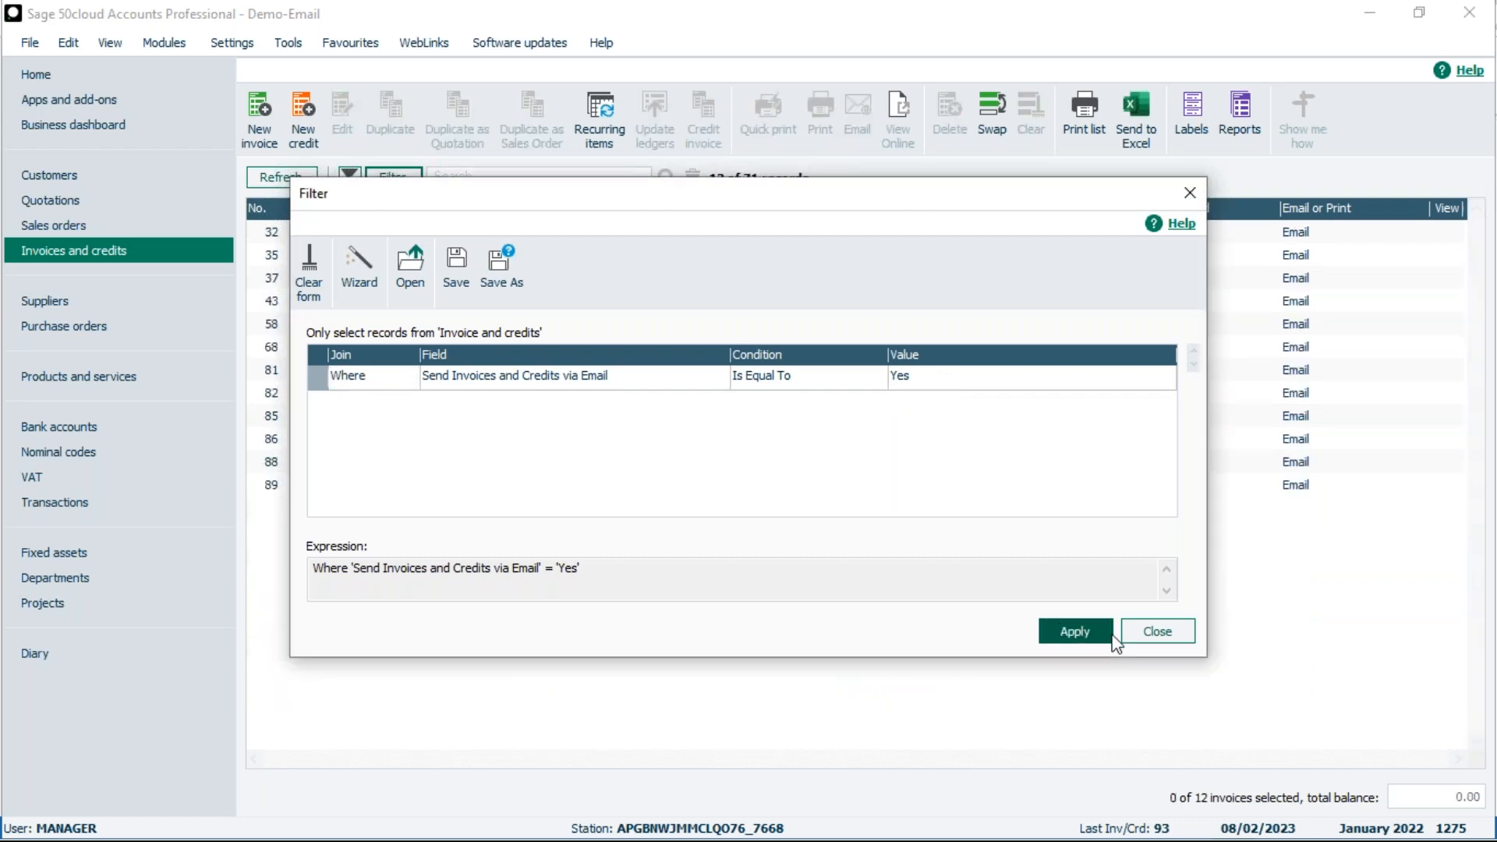
click(1159, 633)
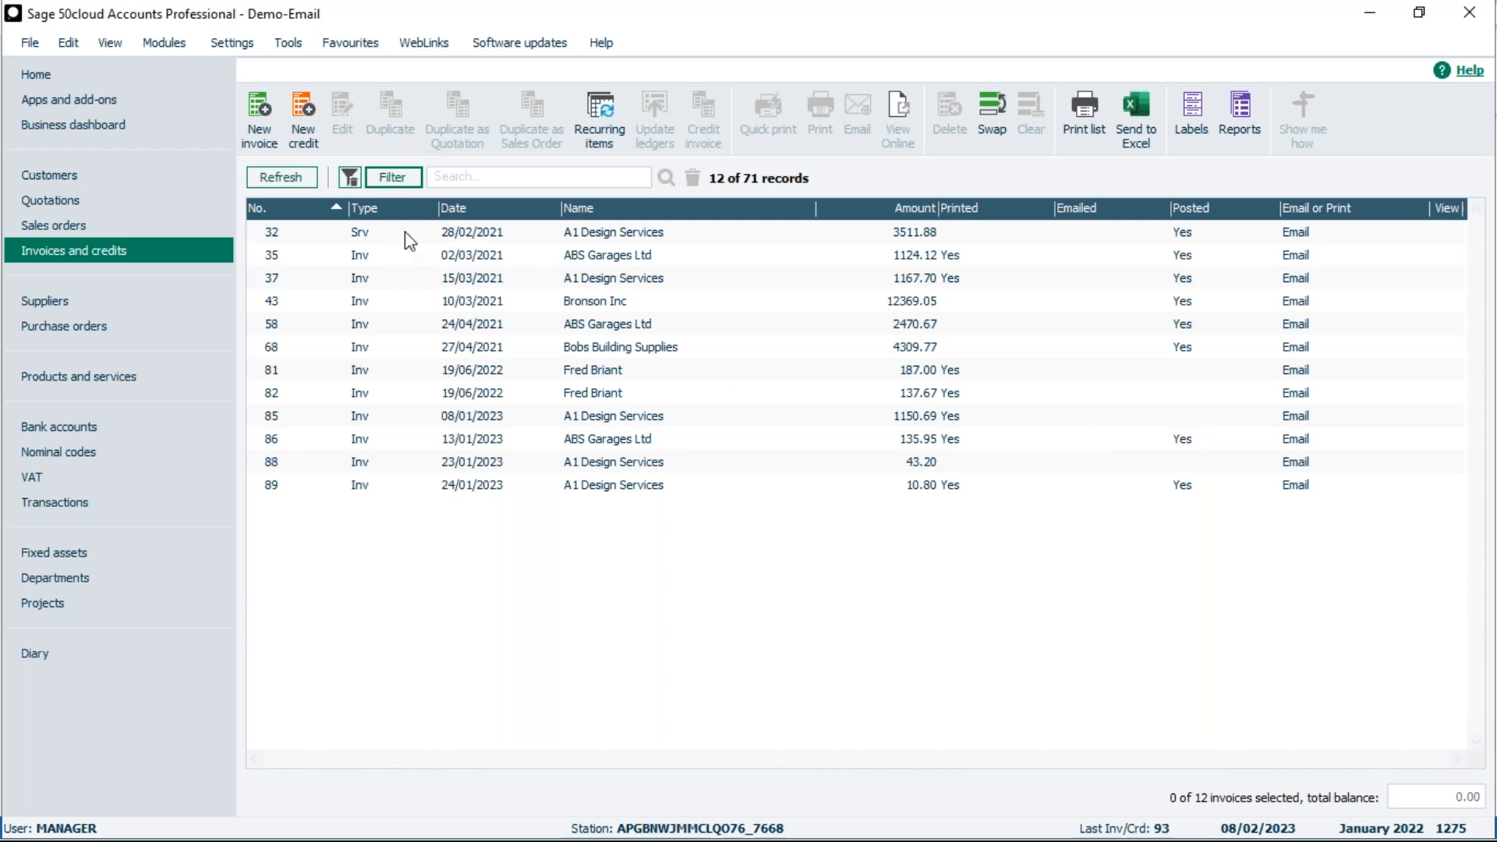
click(391, 178)
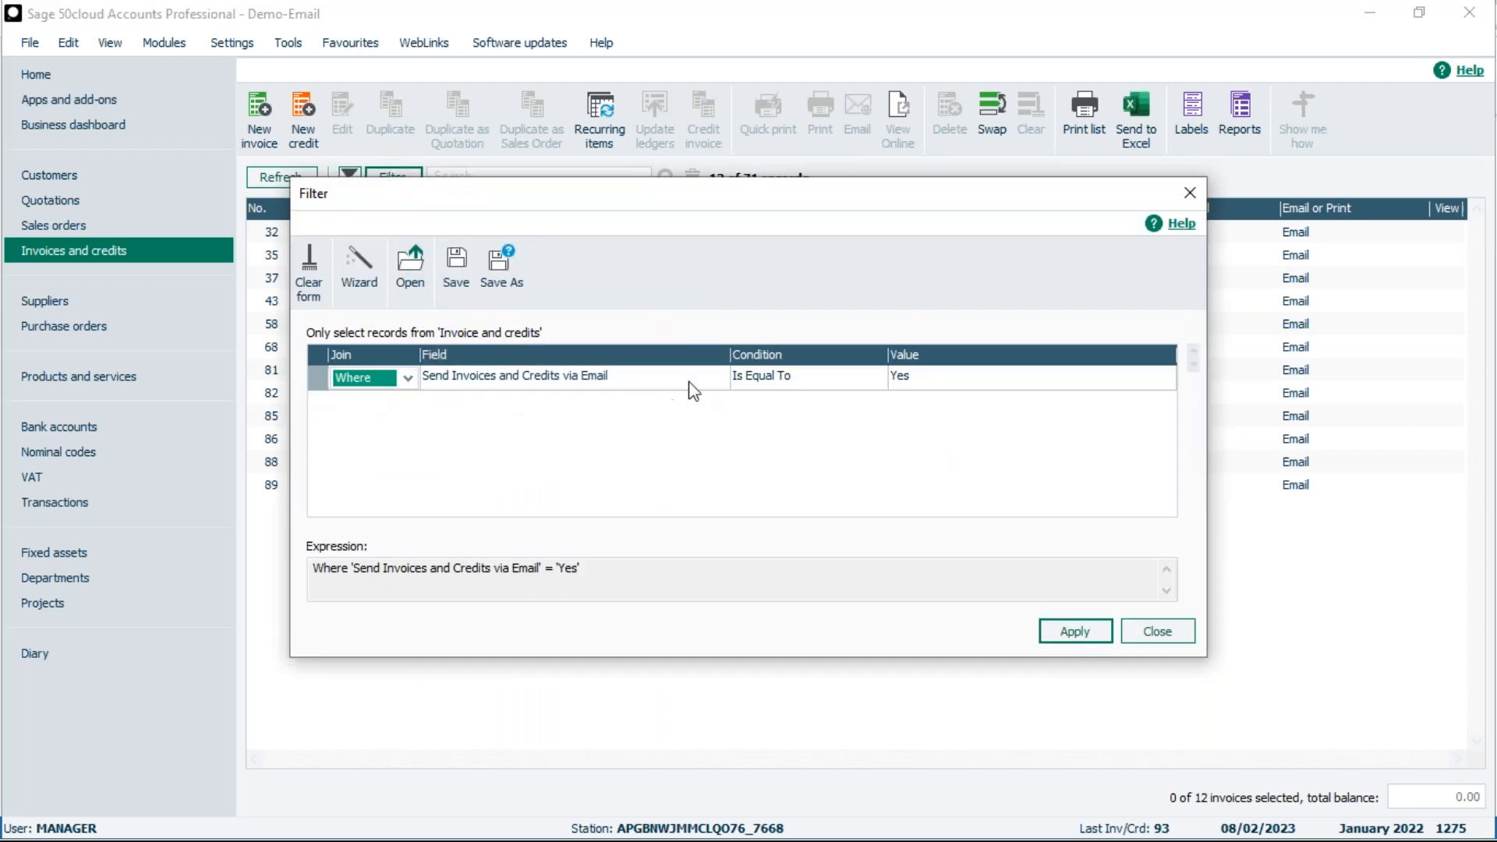
click(788, 386)
click(797, 386)
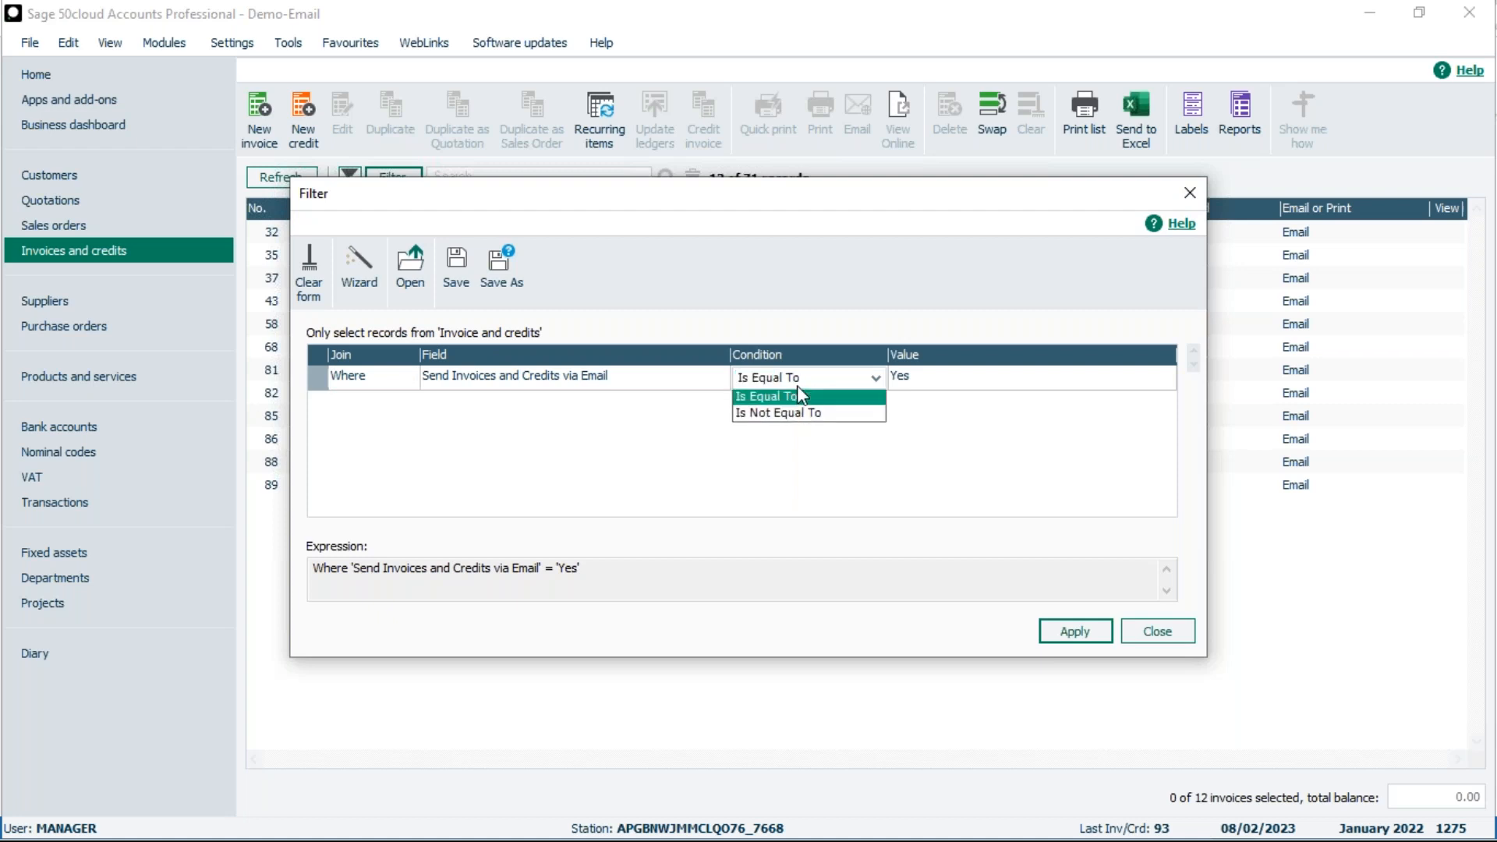
click(788, 413)
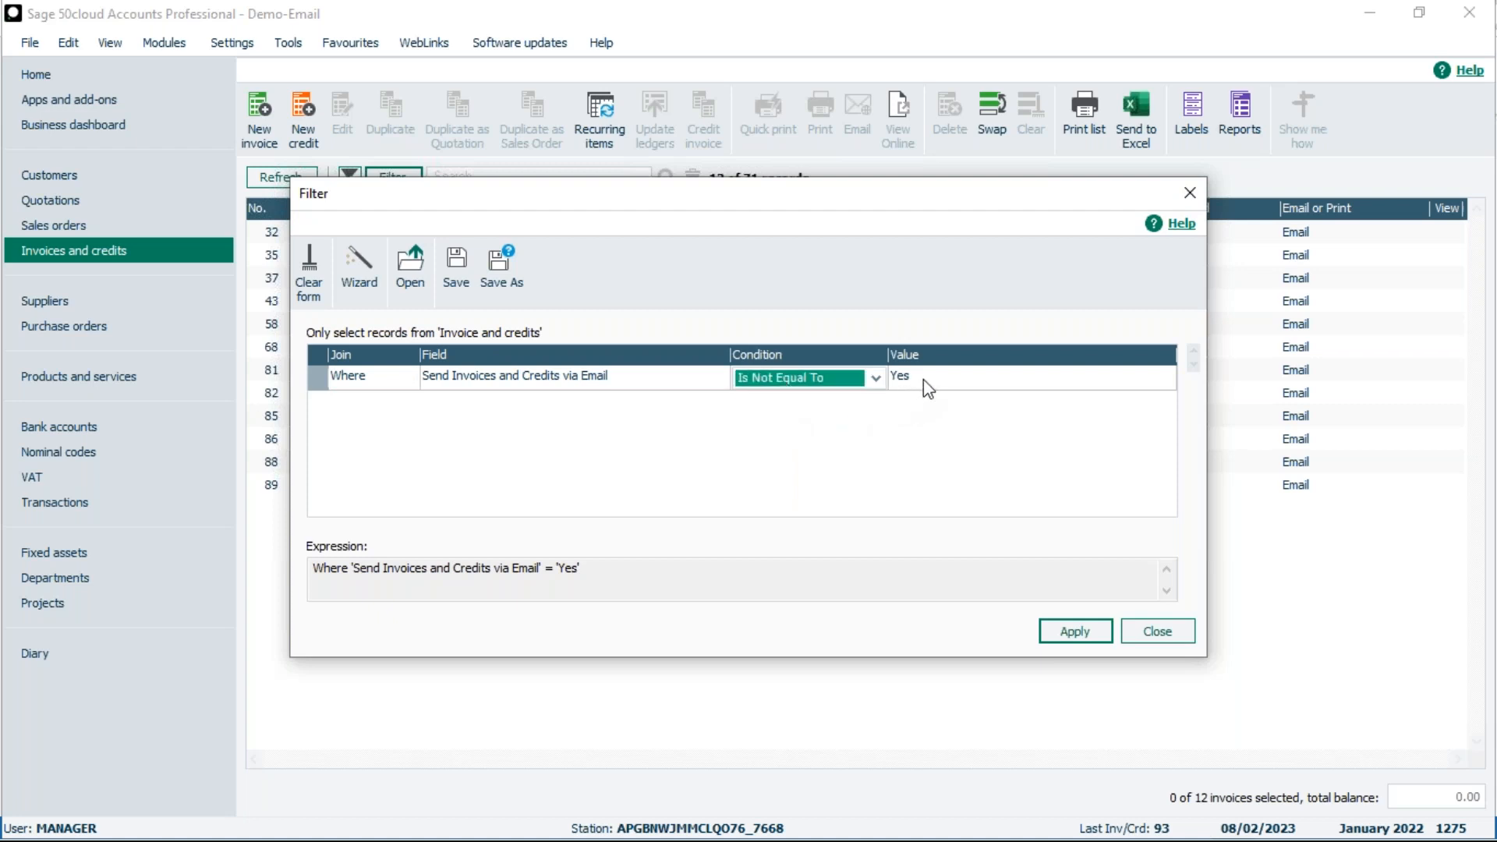
click(877, 378)
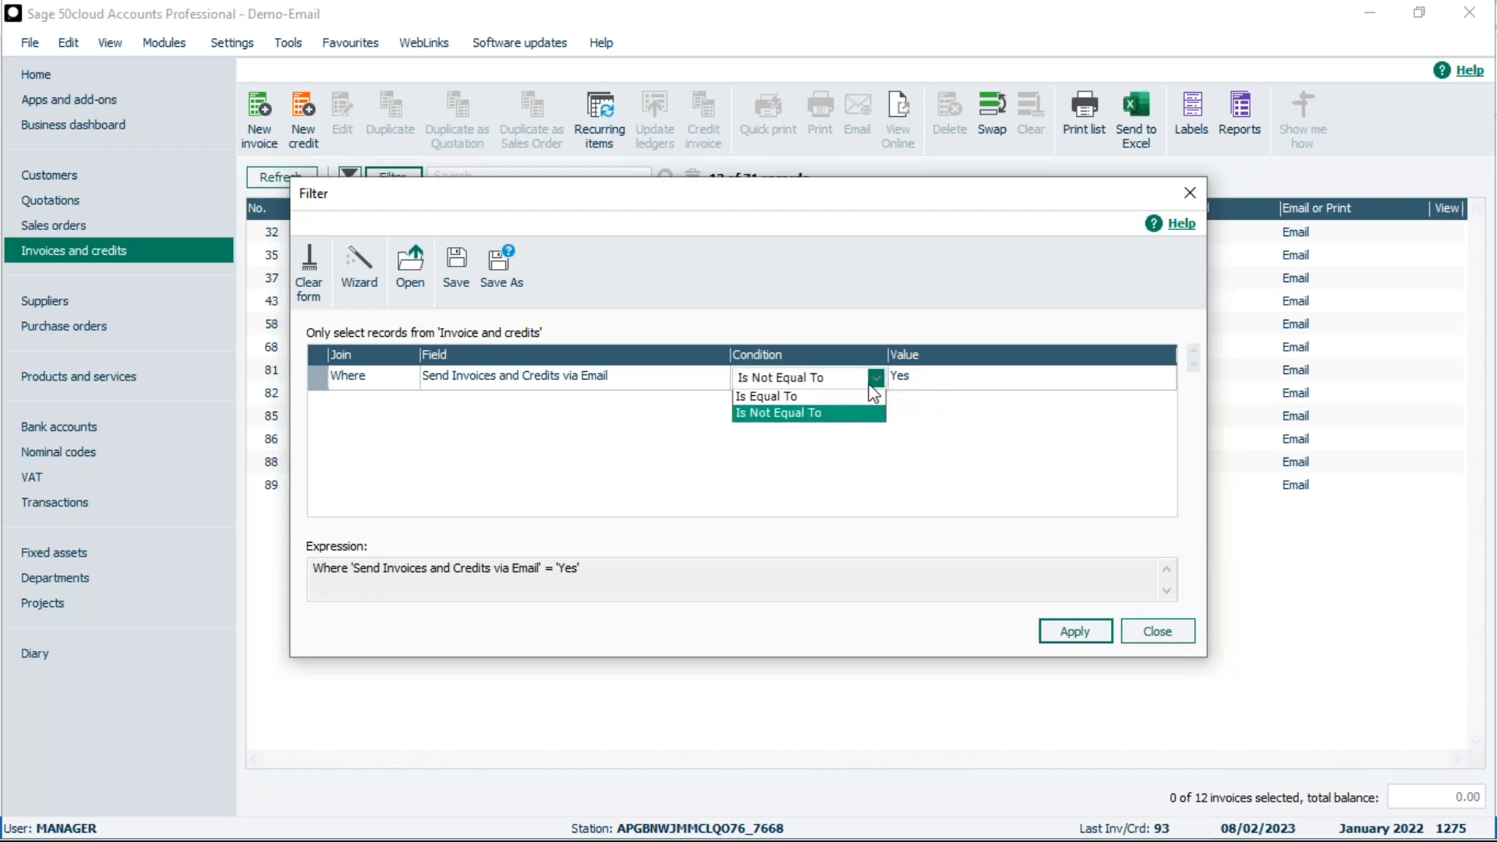
click(768, 401)
- Apply the invoice filter with Send Invoices and Credits via Email set to No, and switch the filter off again
click(918, 382)
click(933, 401)
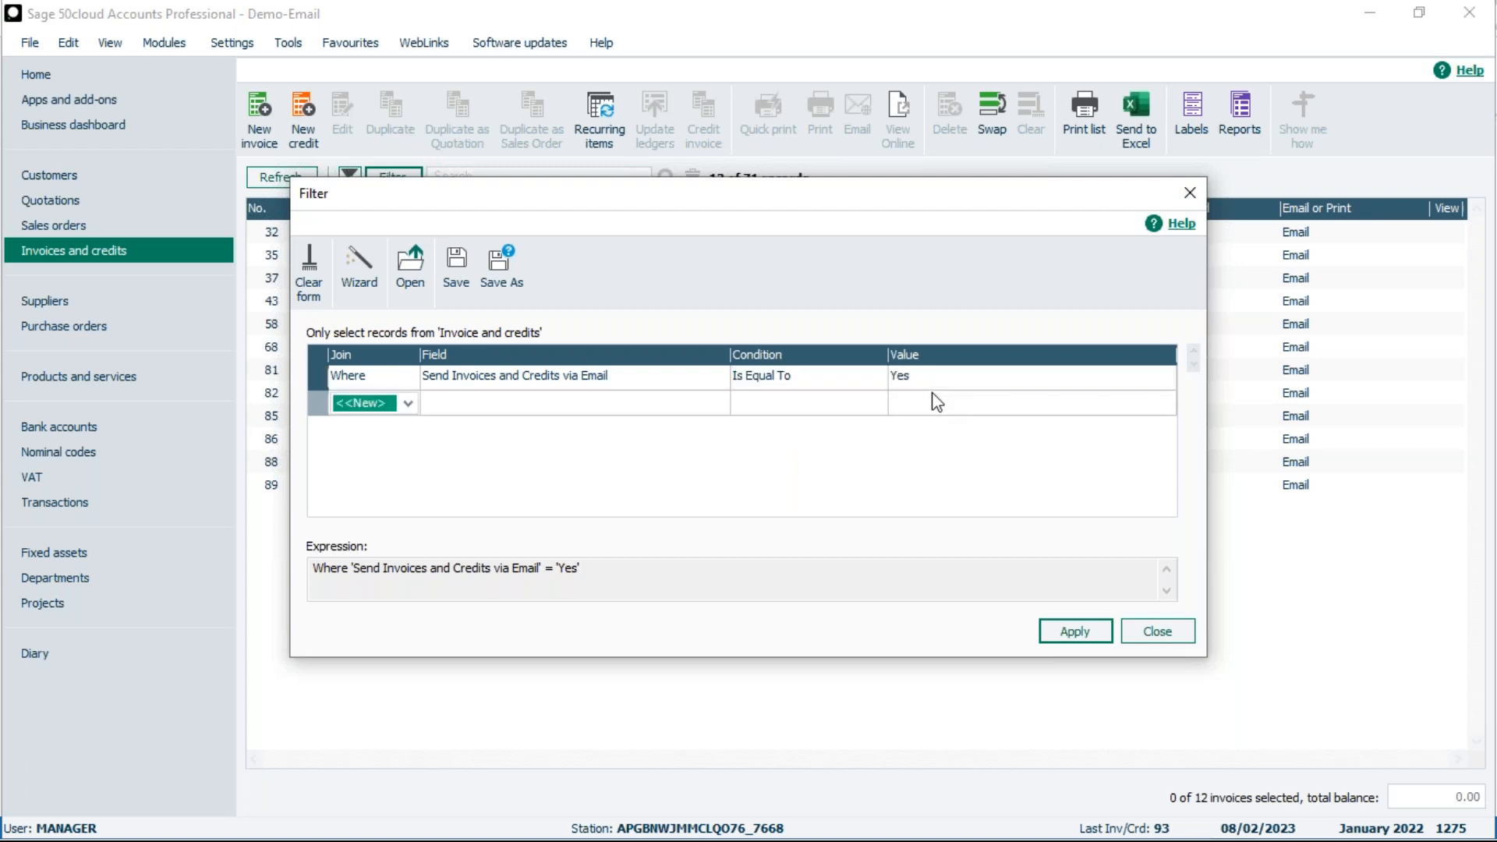
click(966, 381)
click(1154, 380)
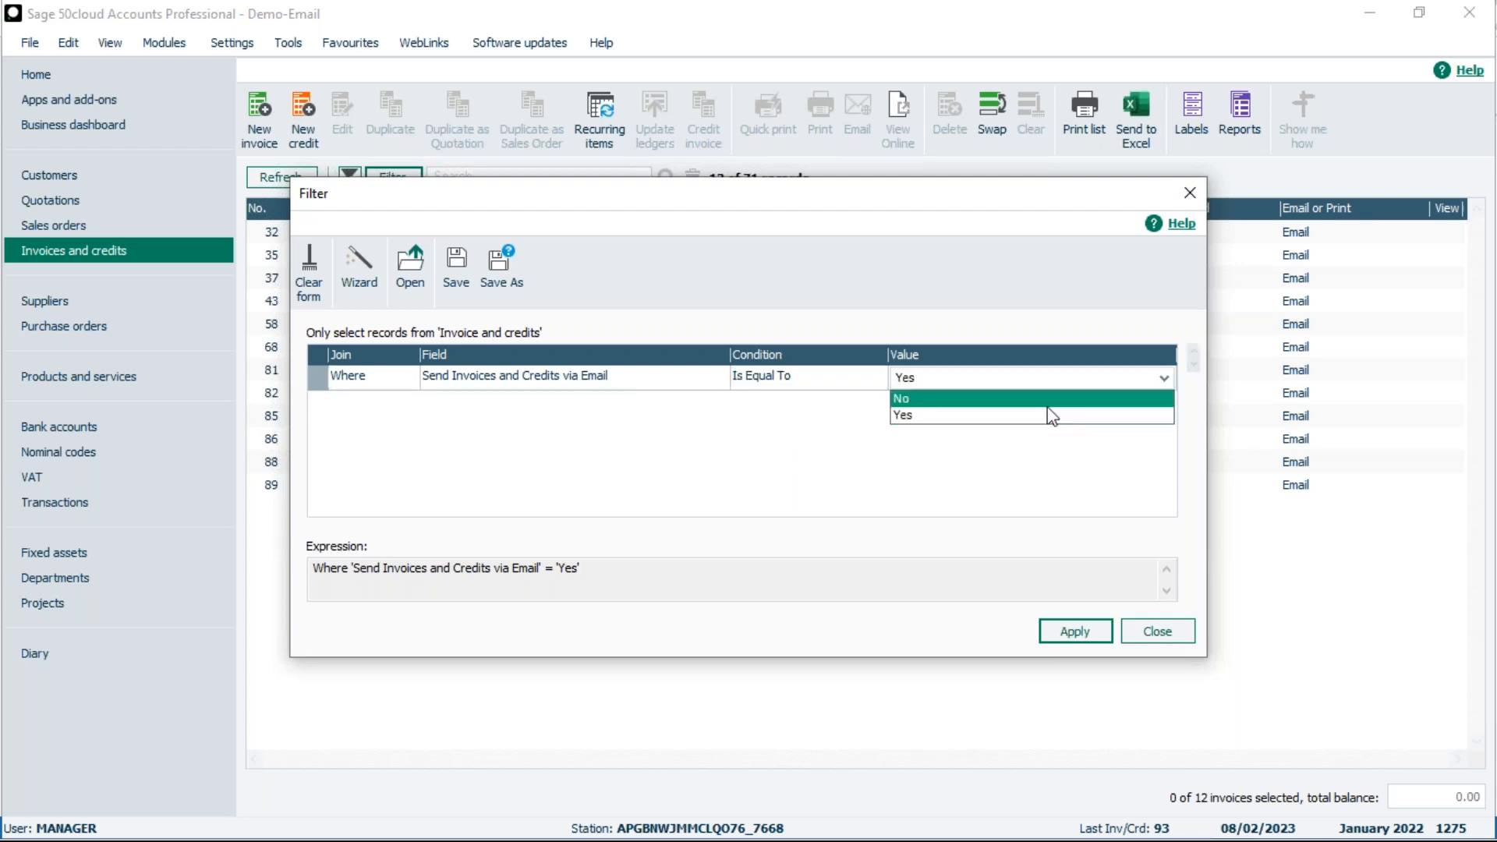
click(982, 409)
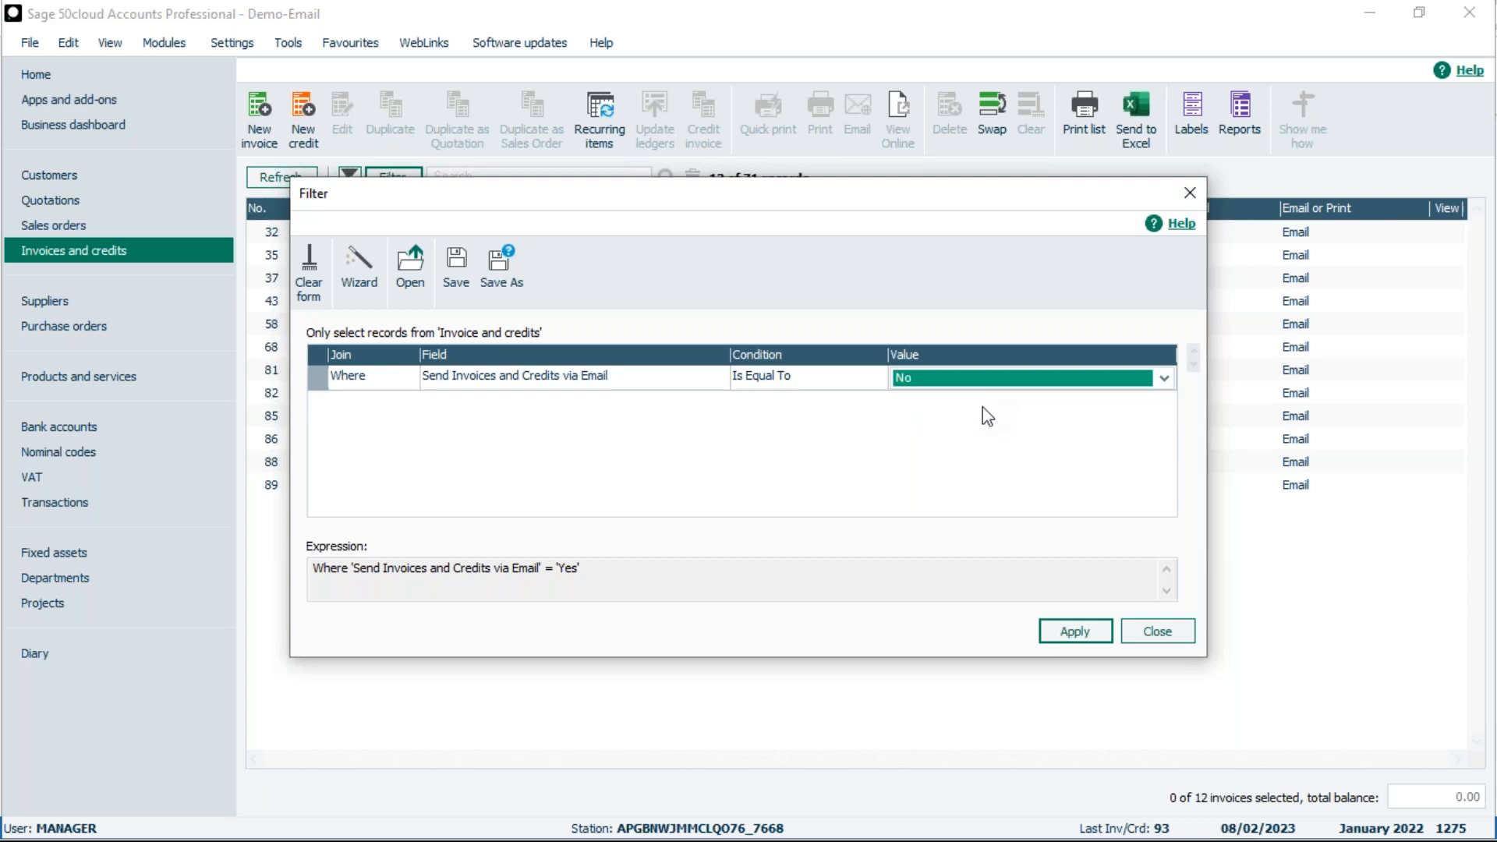
click(1080, 632)
click(1153, 641)
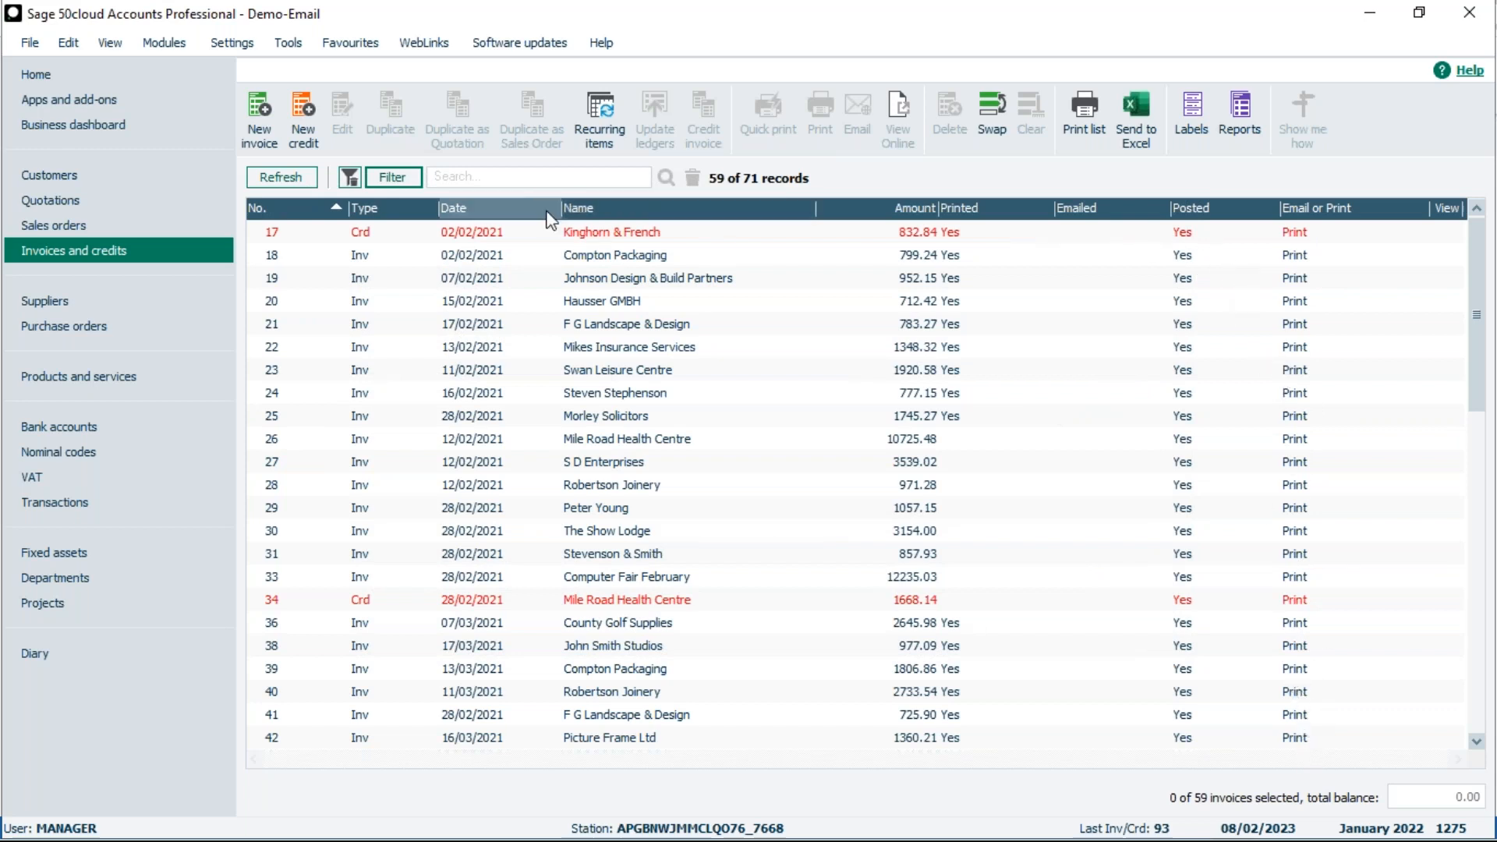
click(351, 178)
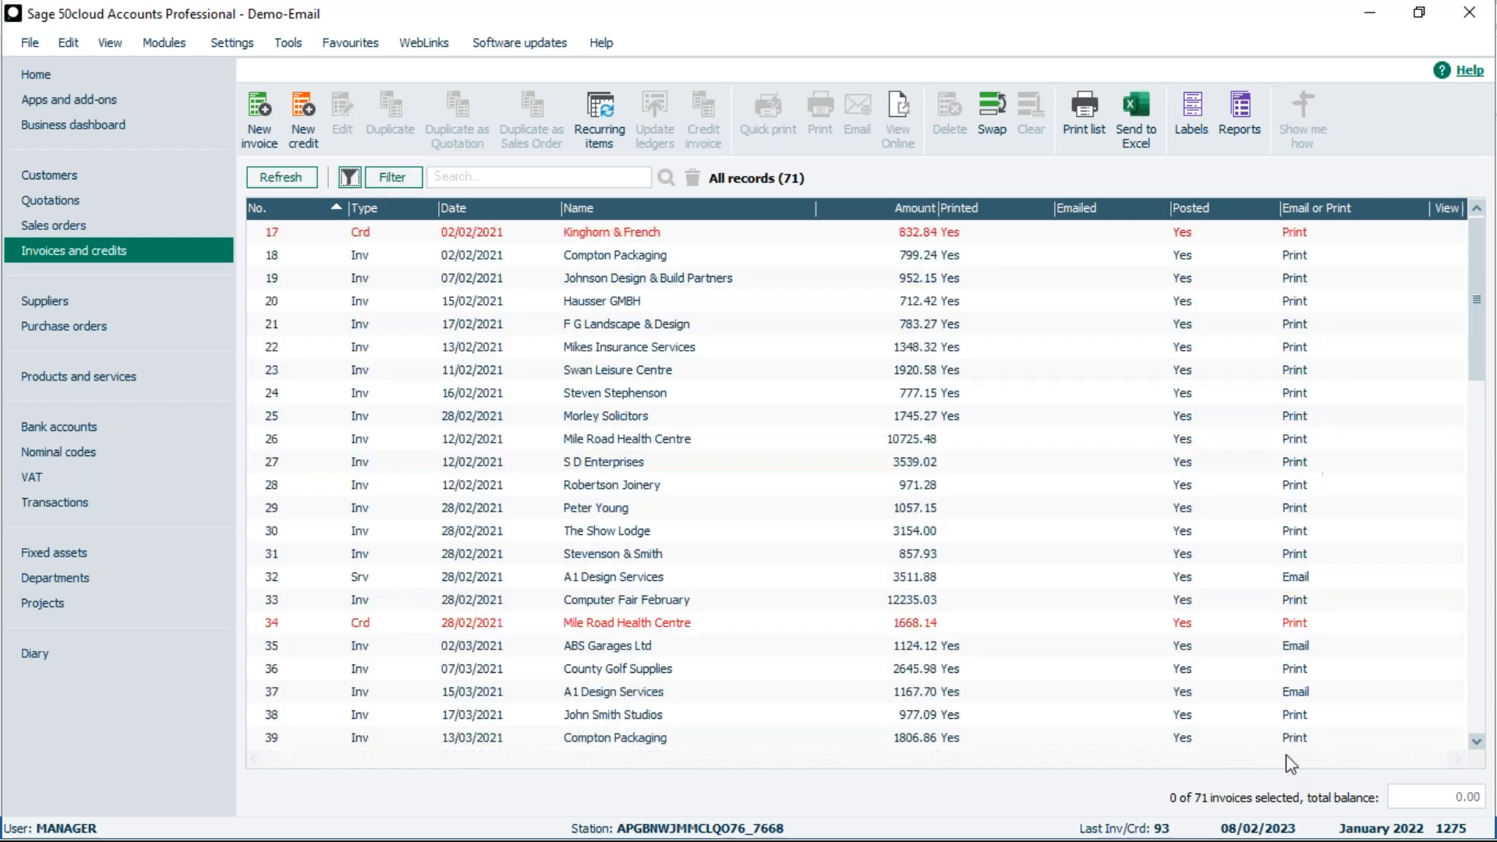
- Select invoice 89 for A1 Design Services and open the full list of layouts for printing it
click(1479, 741)
click(1480, 744)
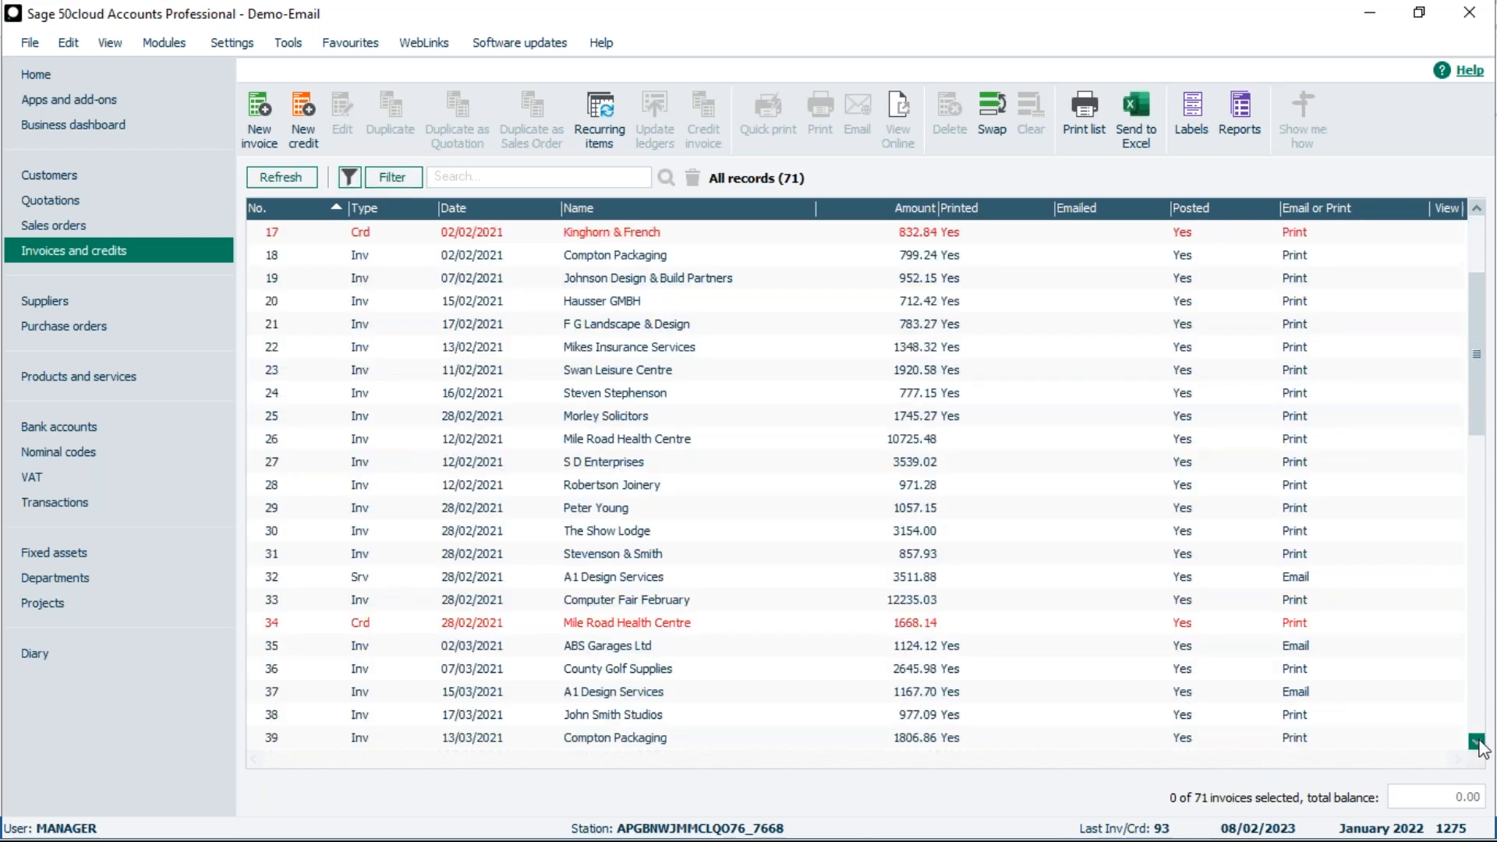
click(1480, 743)
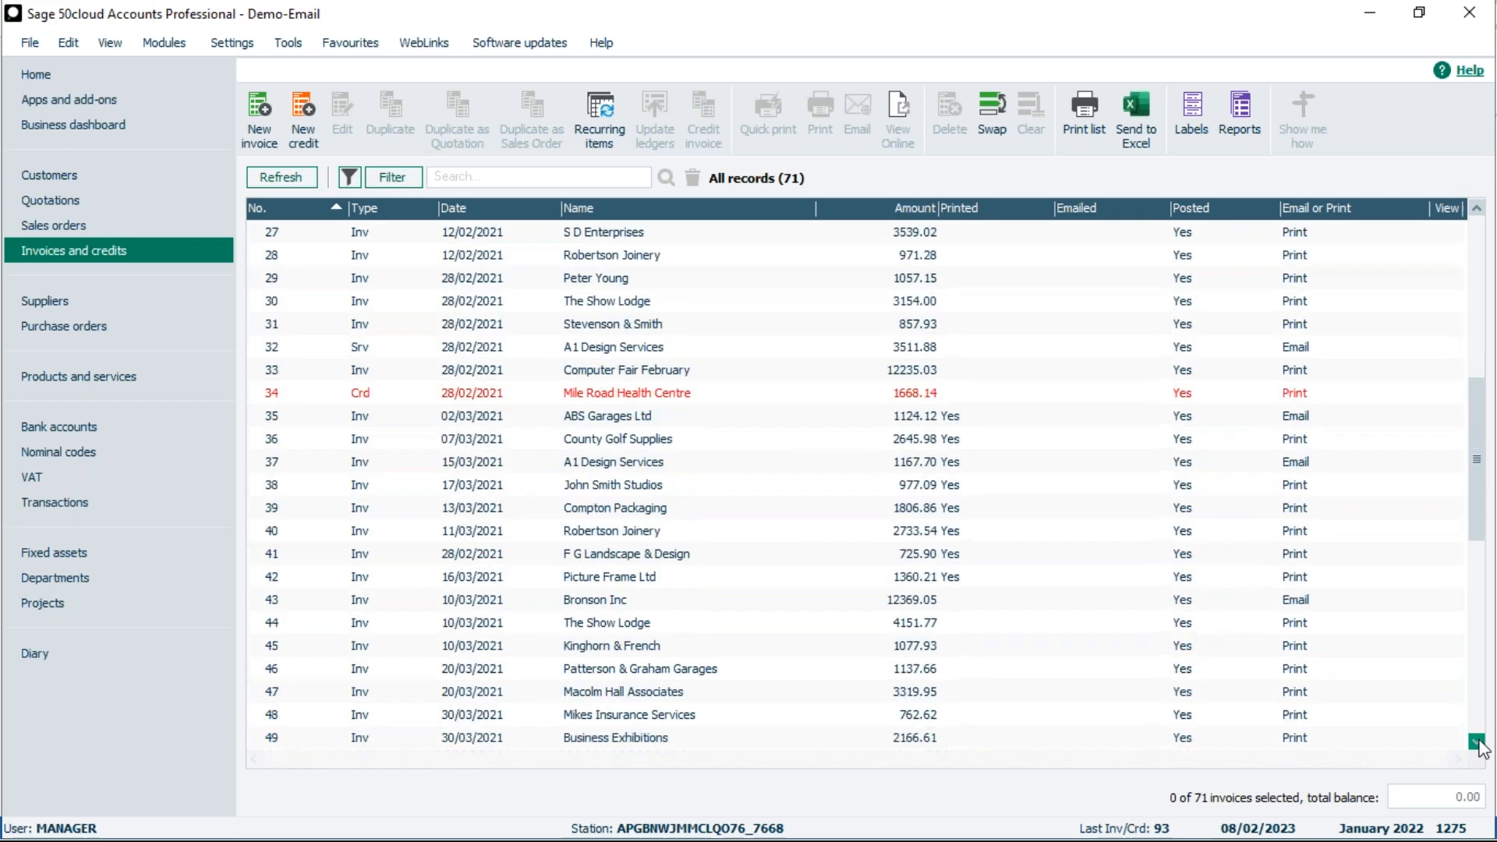
drag(1478, 597, 1478, 713)
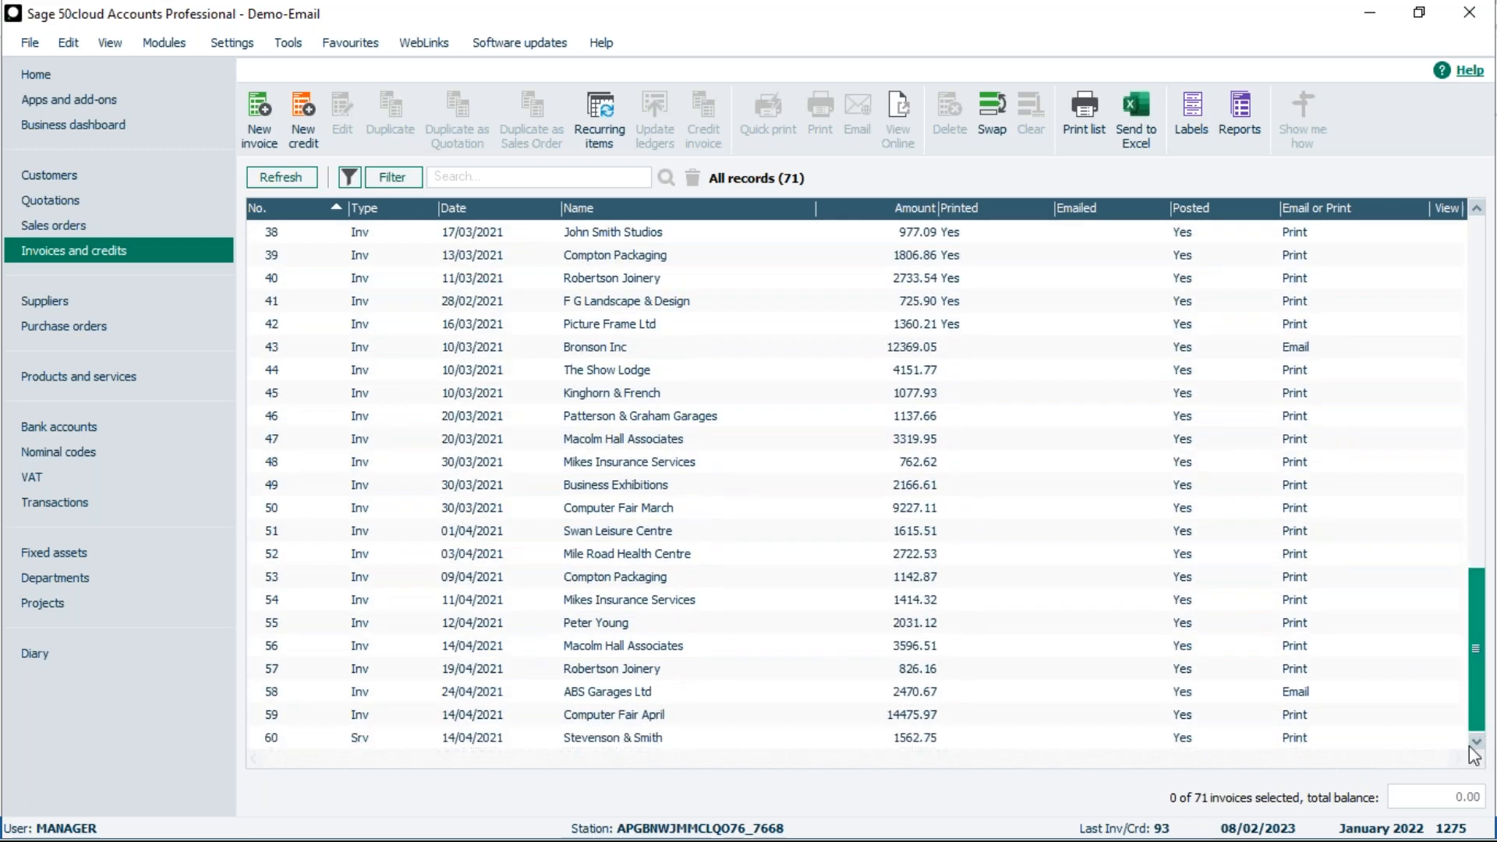
click(588, 741)
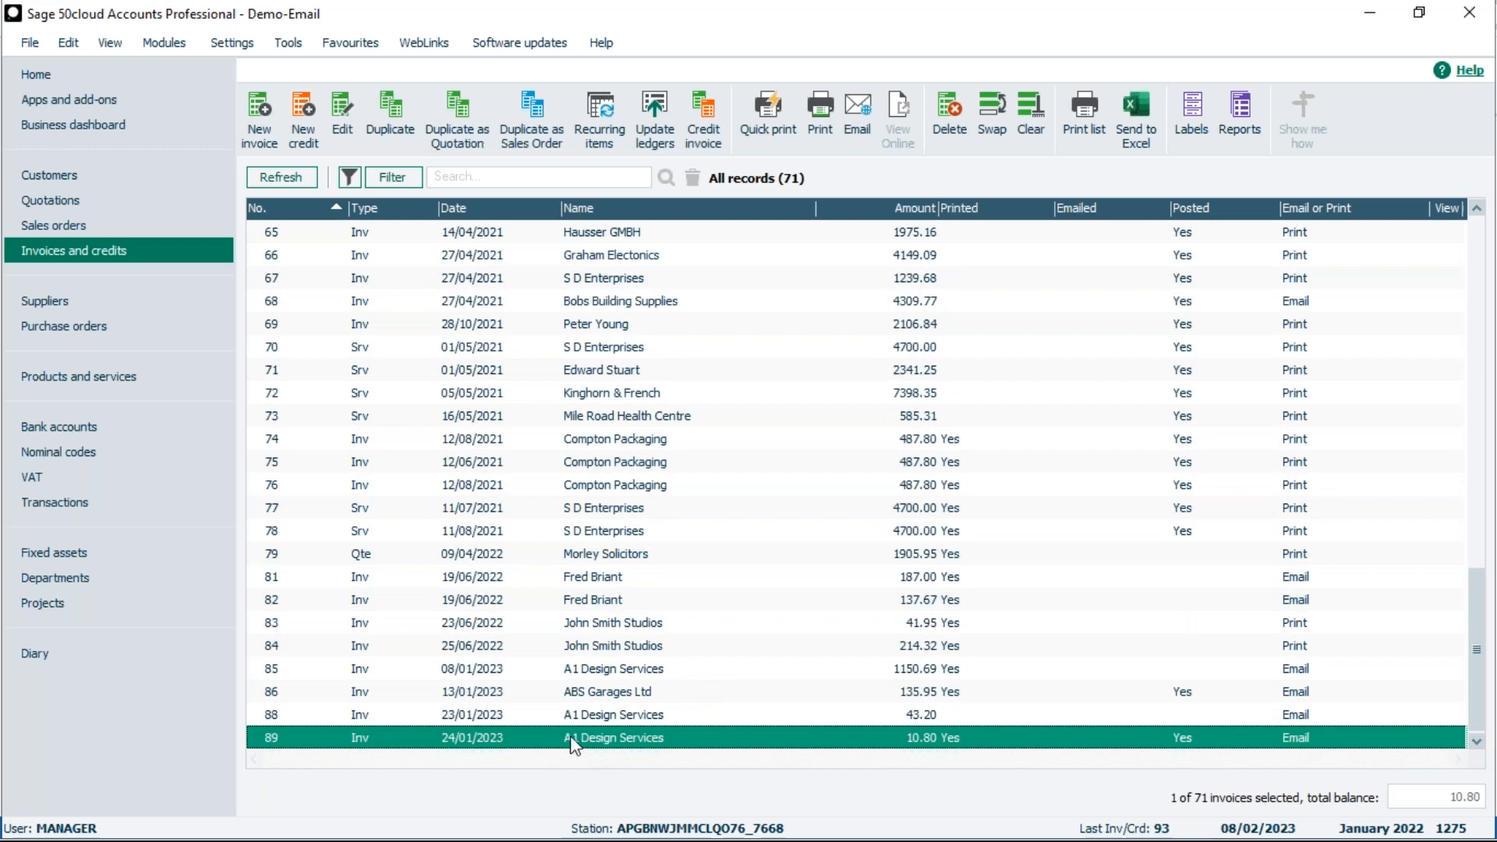
click(819, 121)
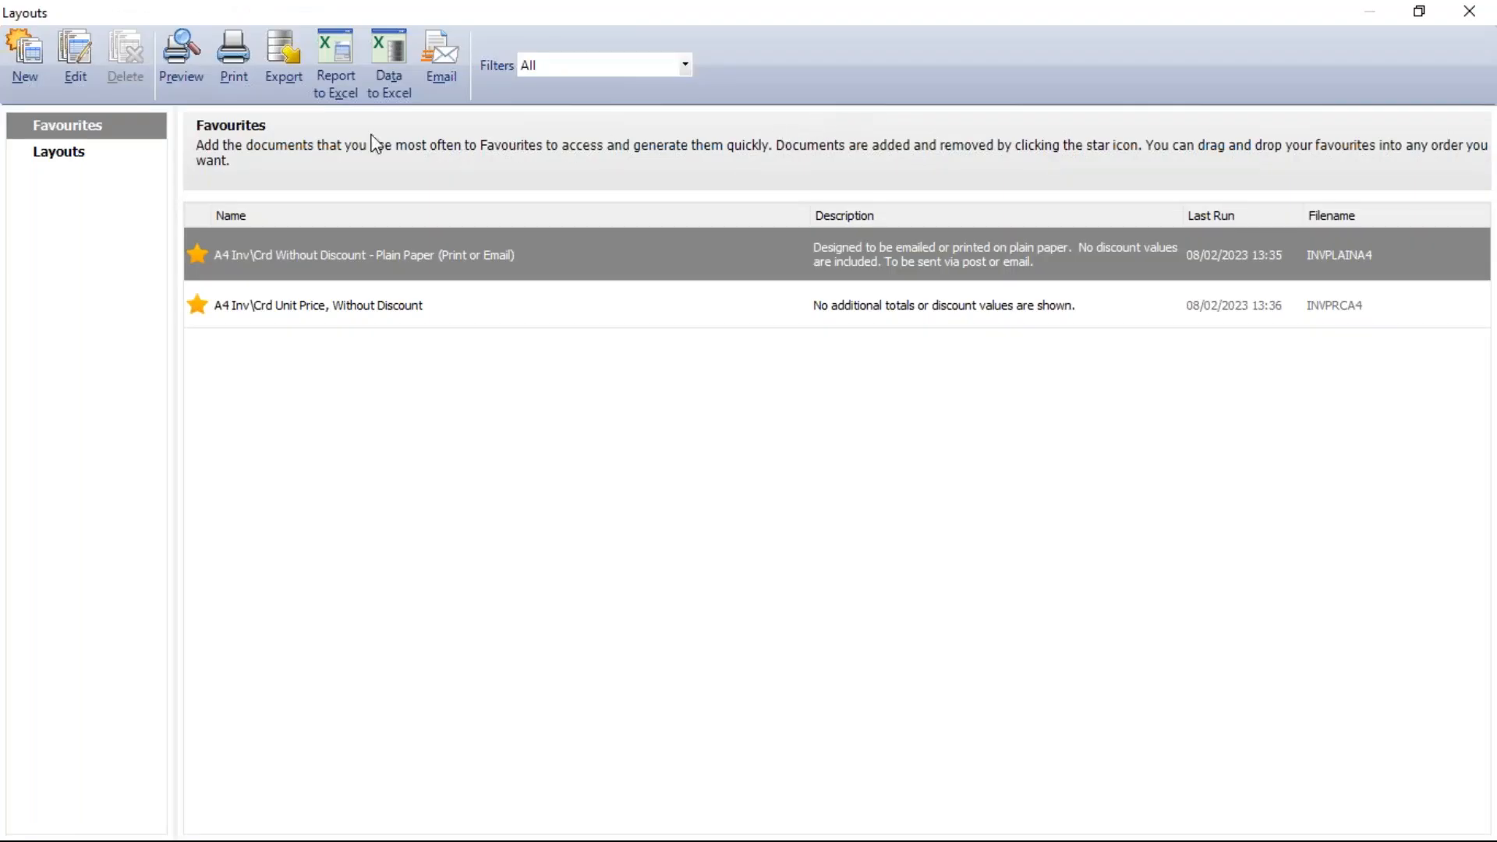
click(58, 159)
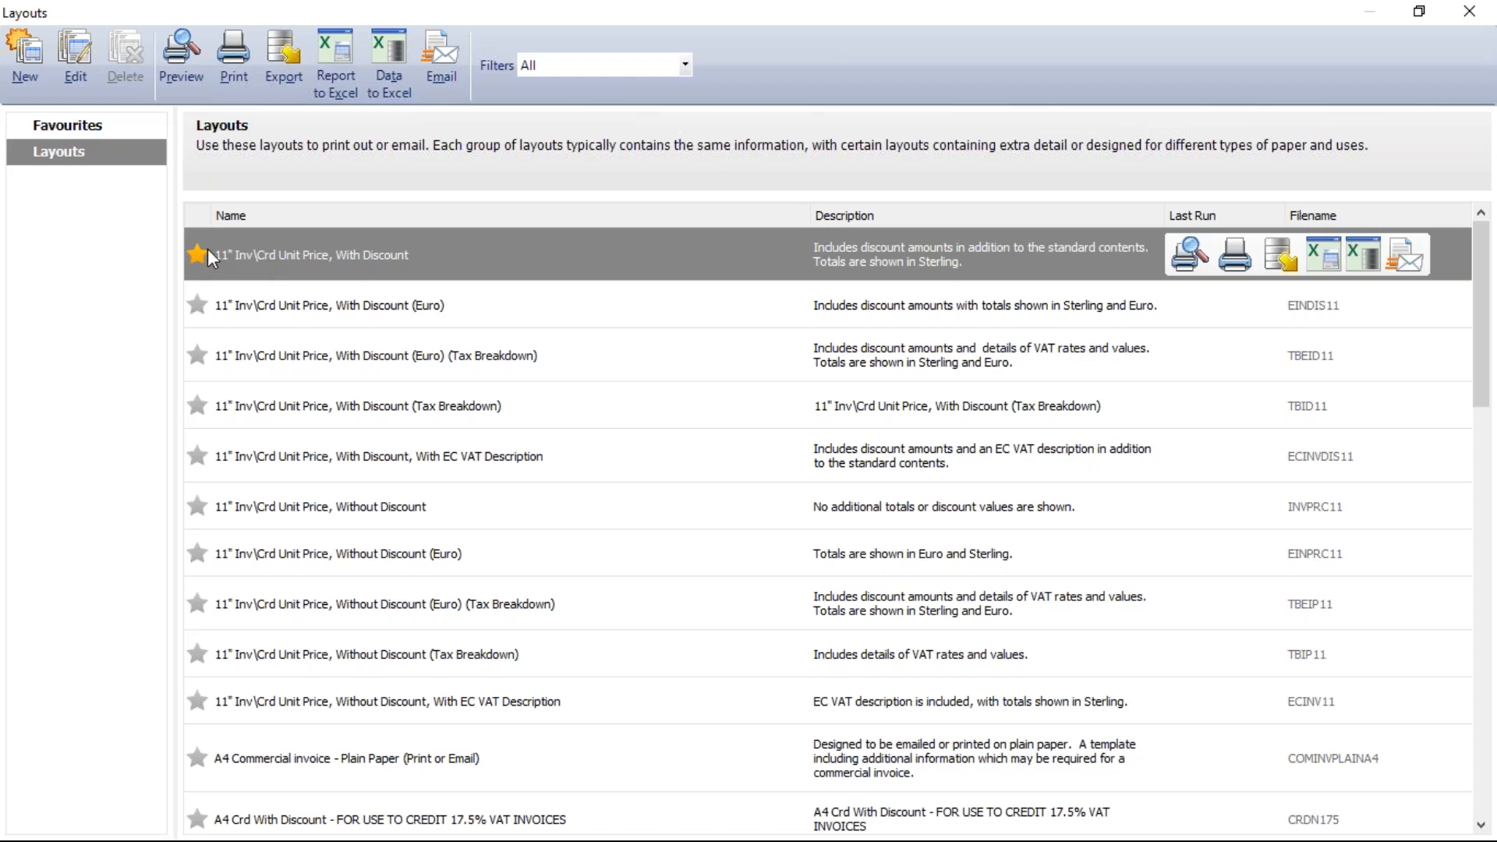
- Remove 11" Inv\Crd Unit Price, With Discount from the favourite layouts, and email the invoice with A4 Inv\Crd Without Discount - Plain Paper (Print or Email)
click(78, 125)
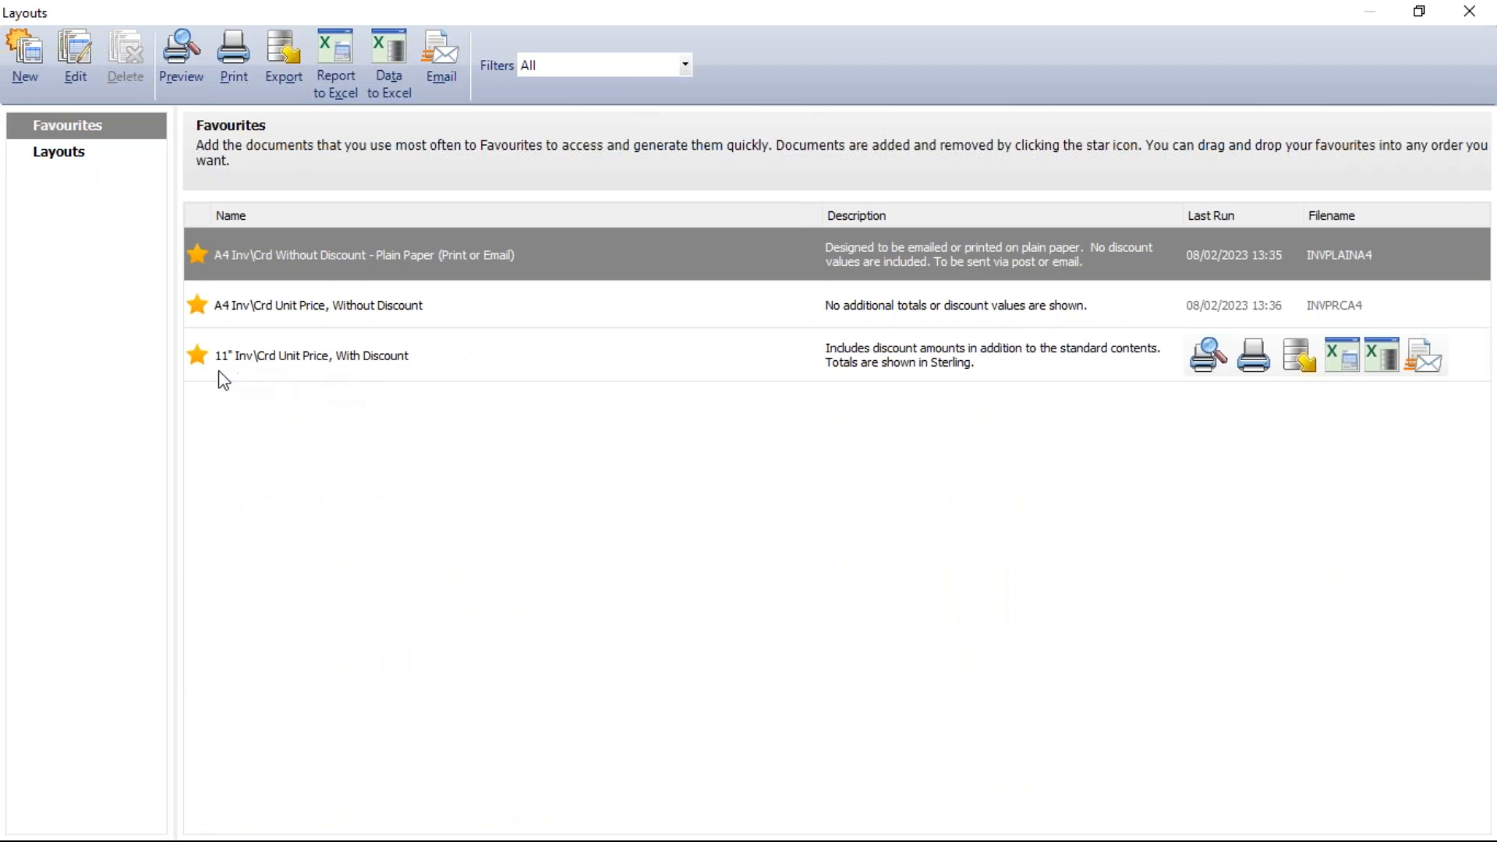
click(199, 357)
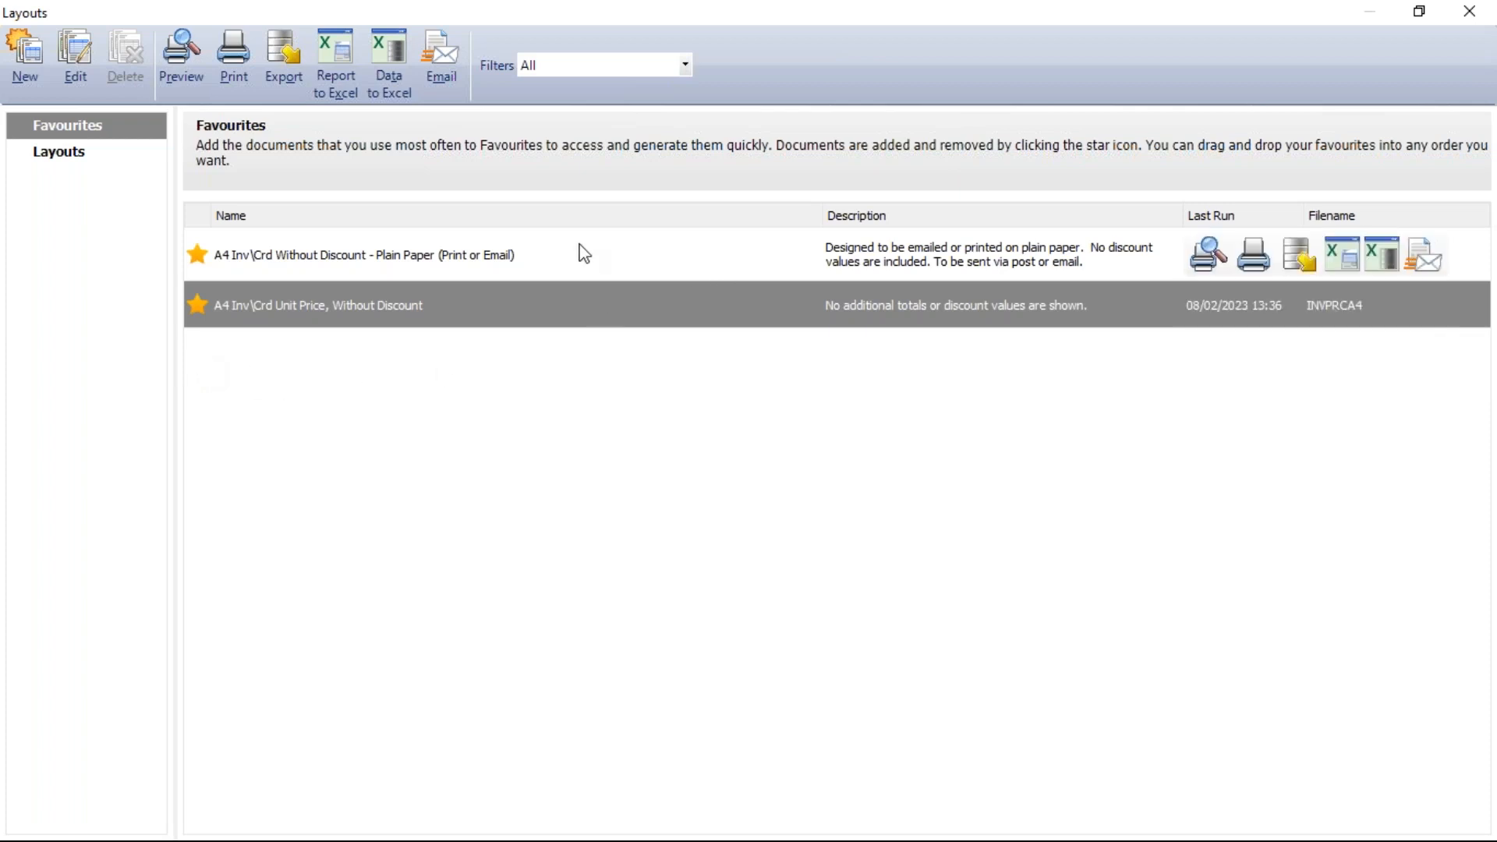
click(614, 256)
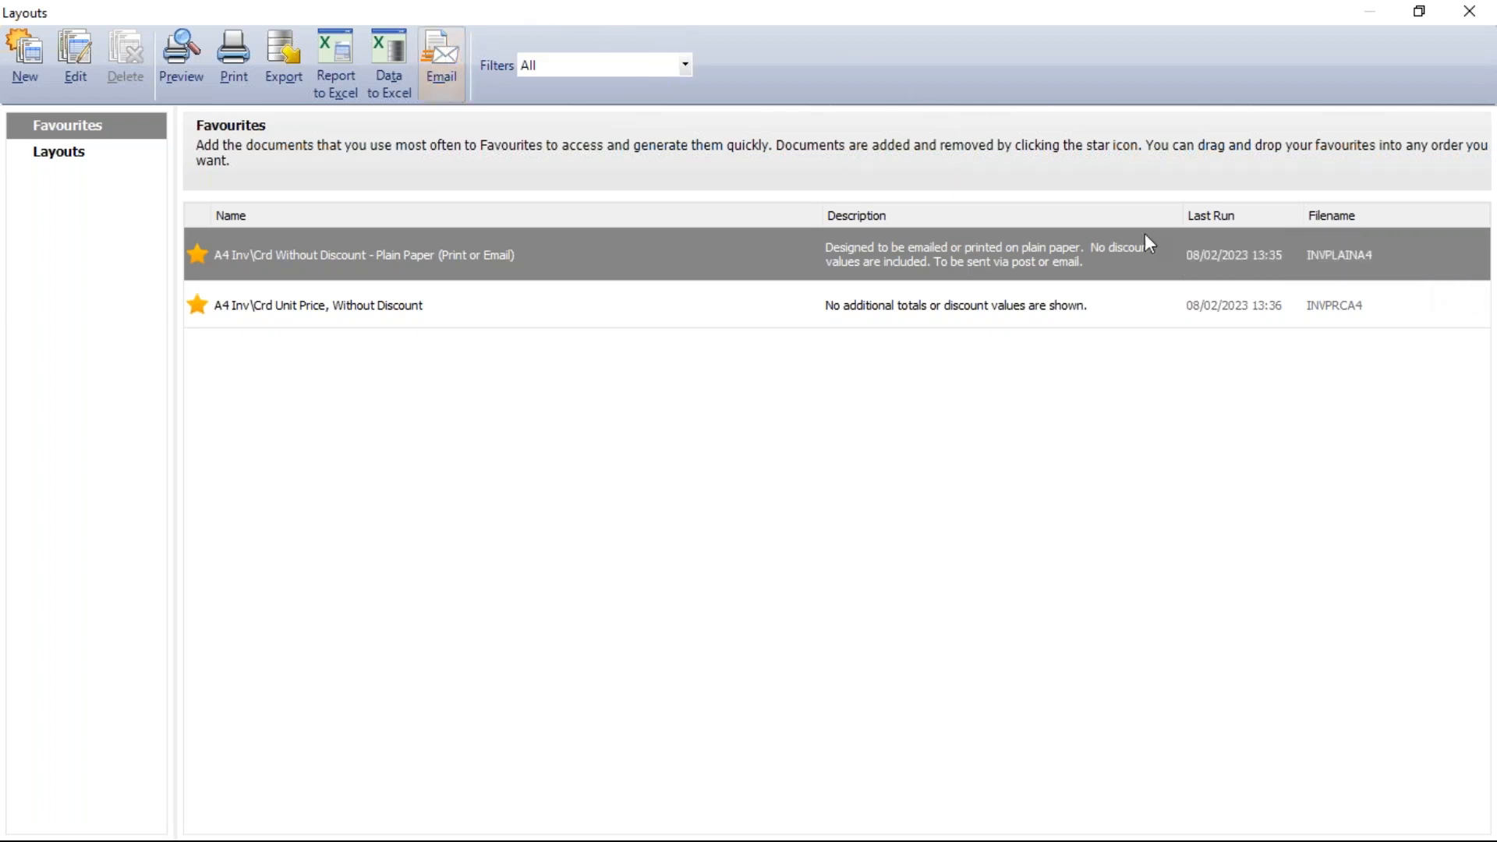
click(1425, 253)
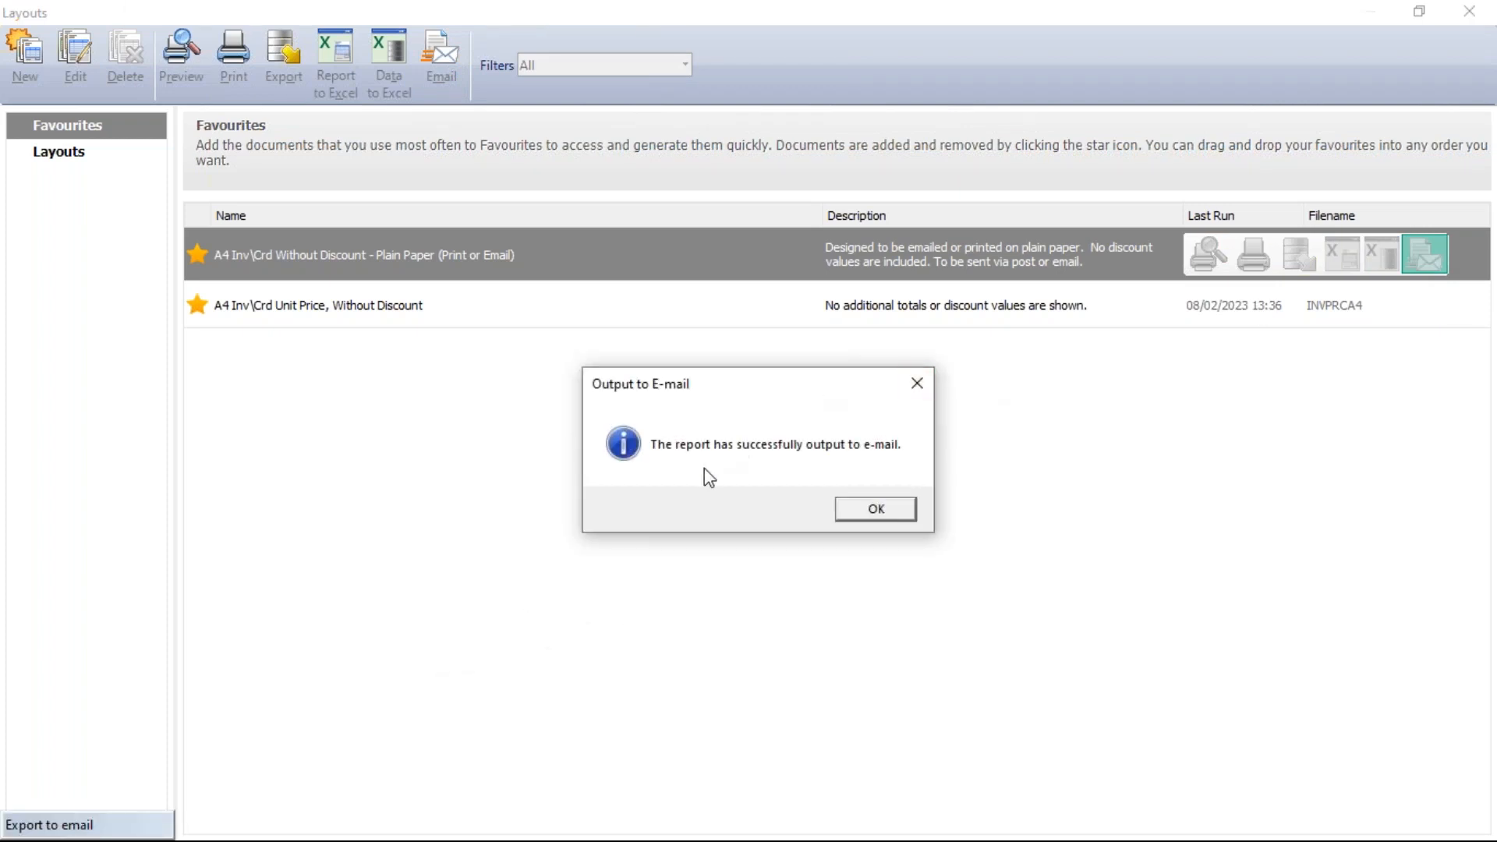
click(876, 510)
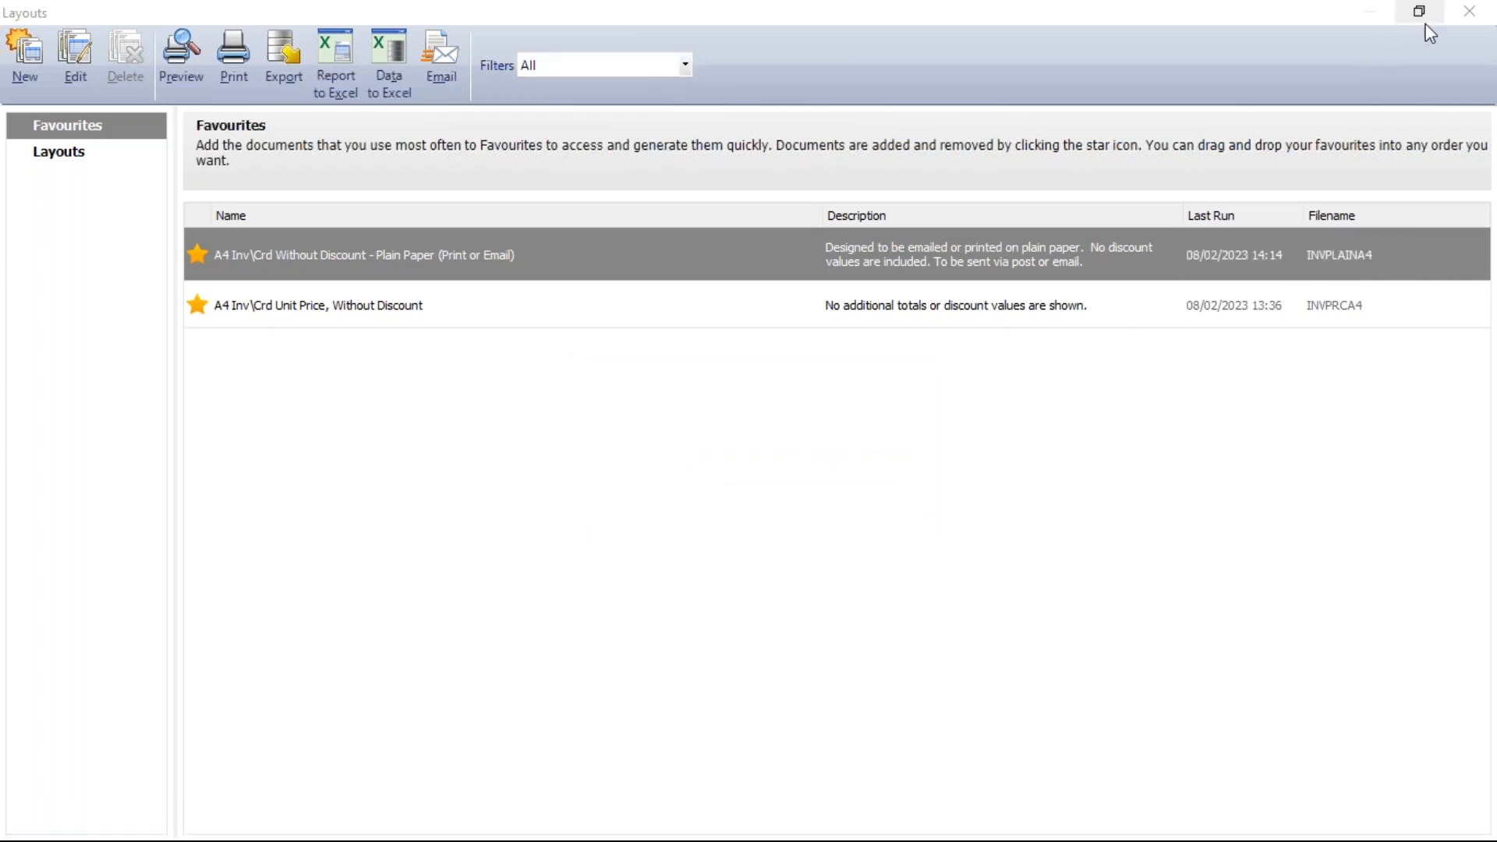
click(1473, 16)
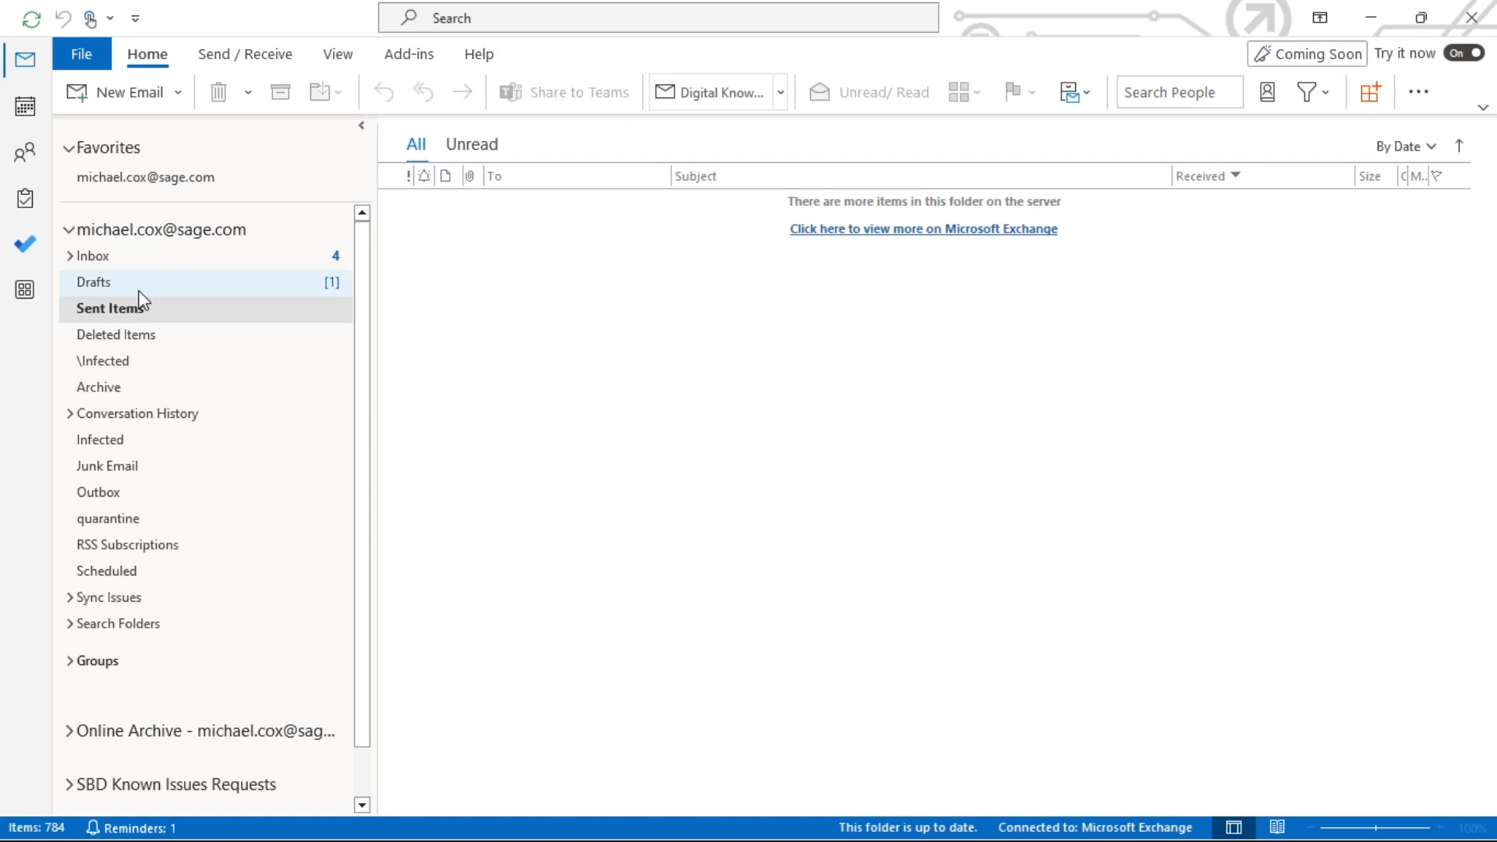
- In Outlook, check the draft email for Invoice No. 89, send it, and view the sent items
click(167, 290)
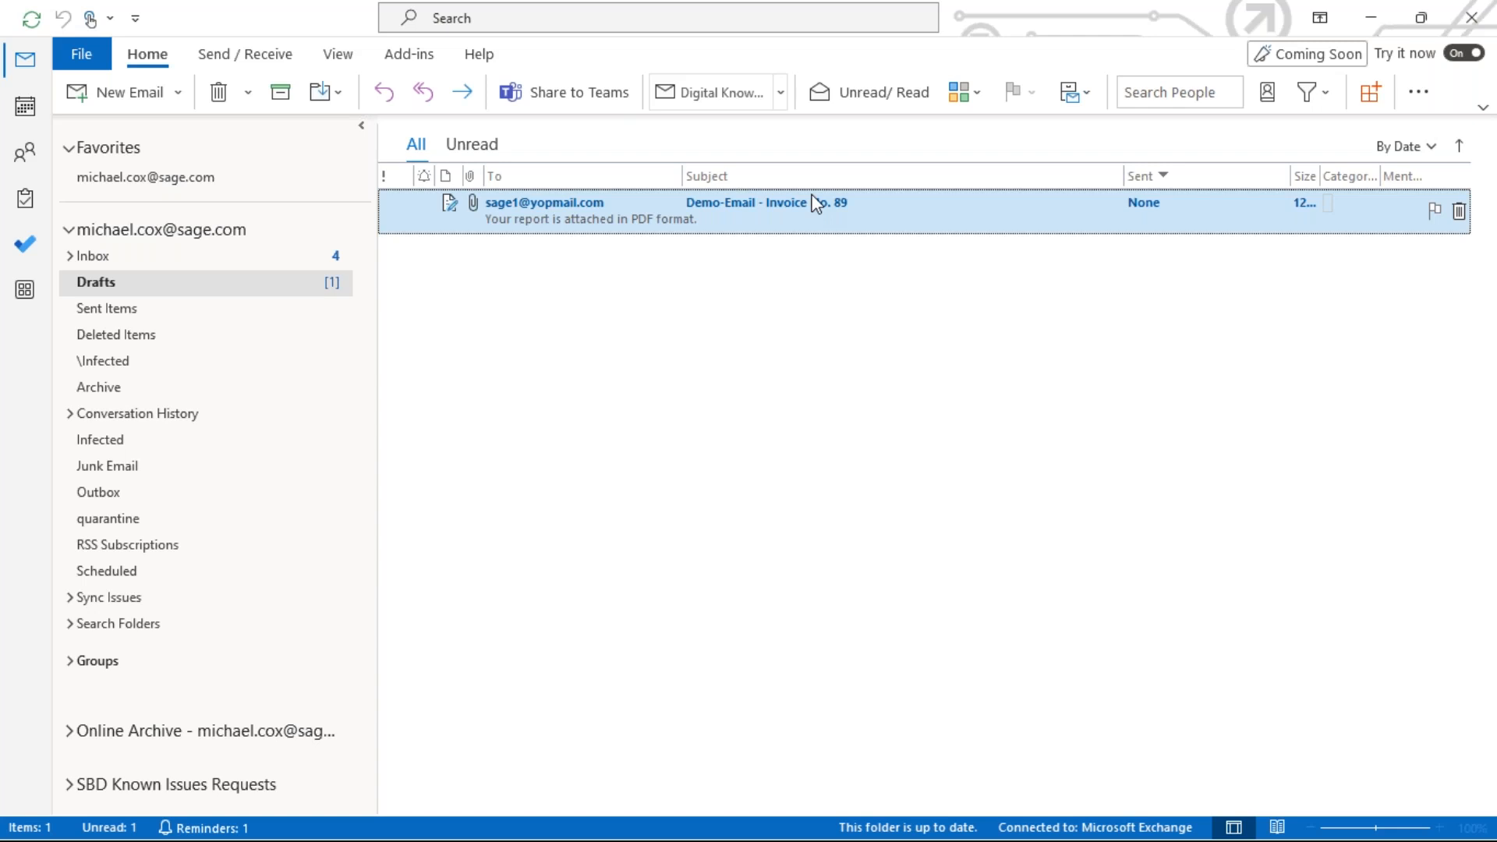
double_click(597, 222)
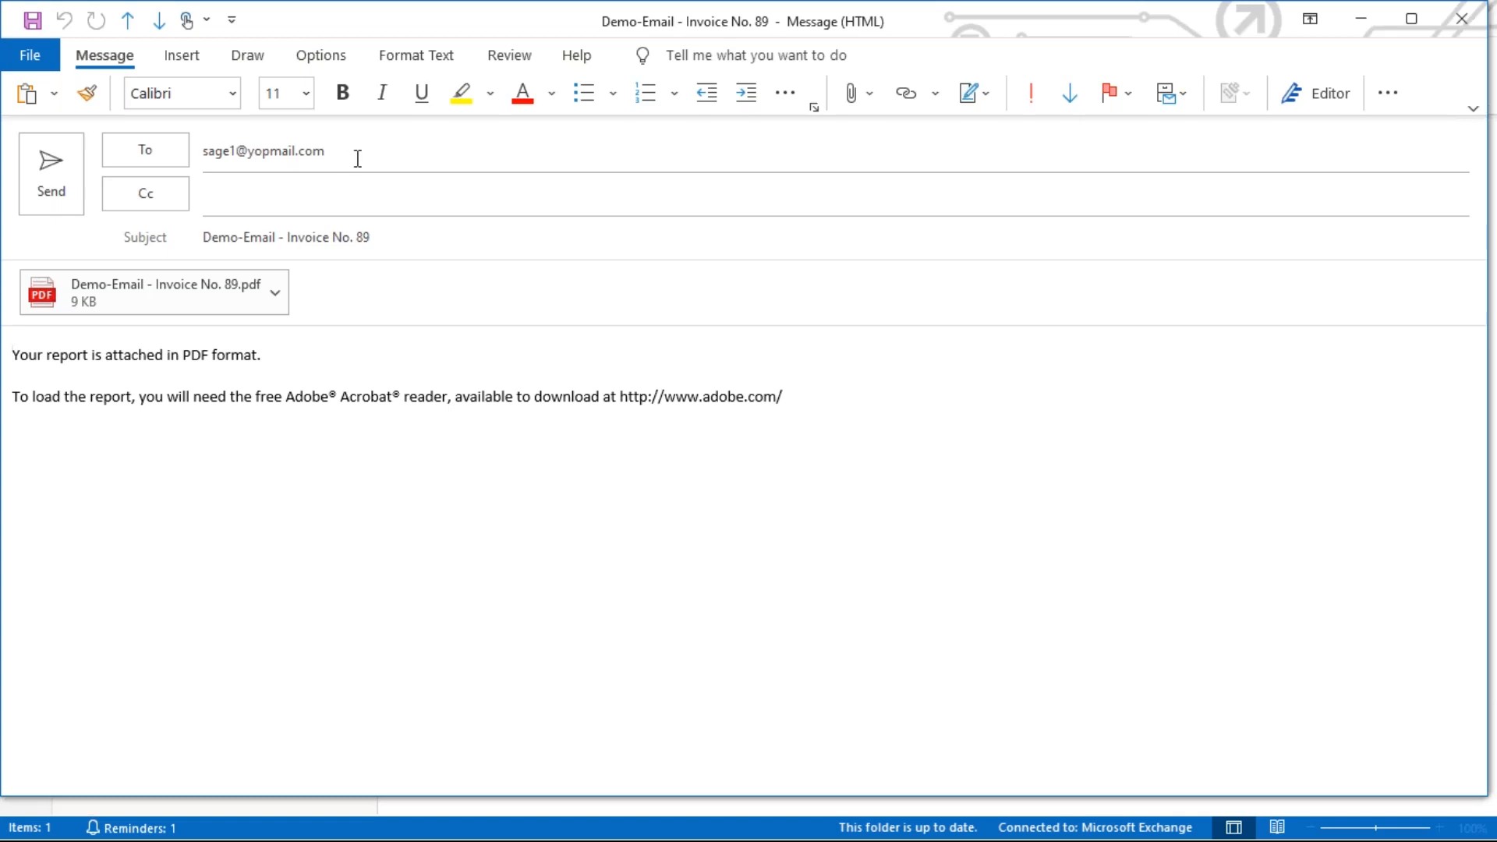
click(283, 238)
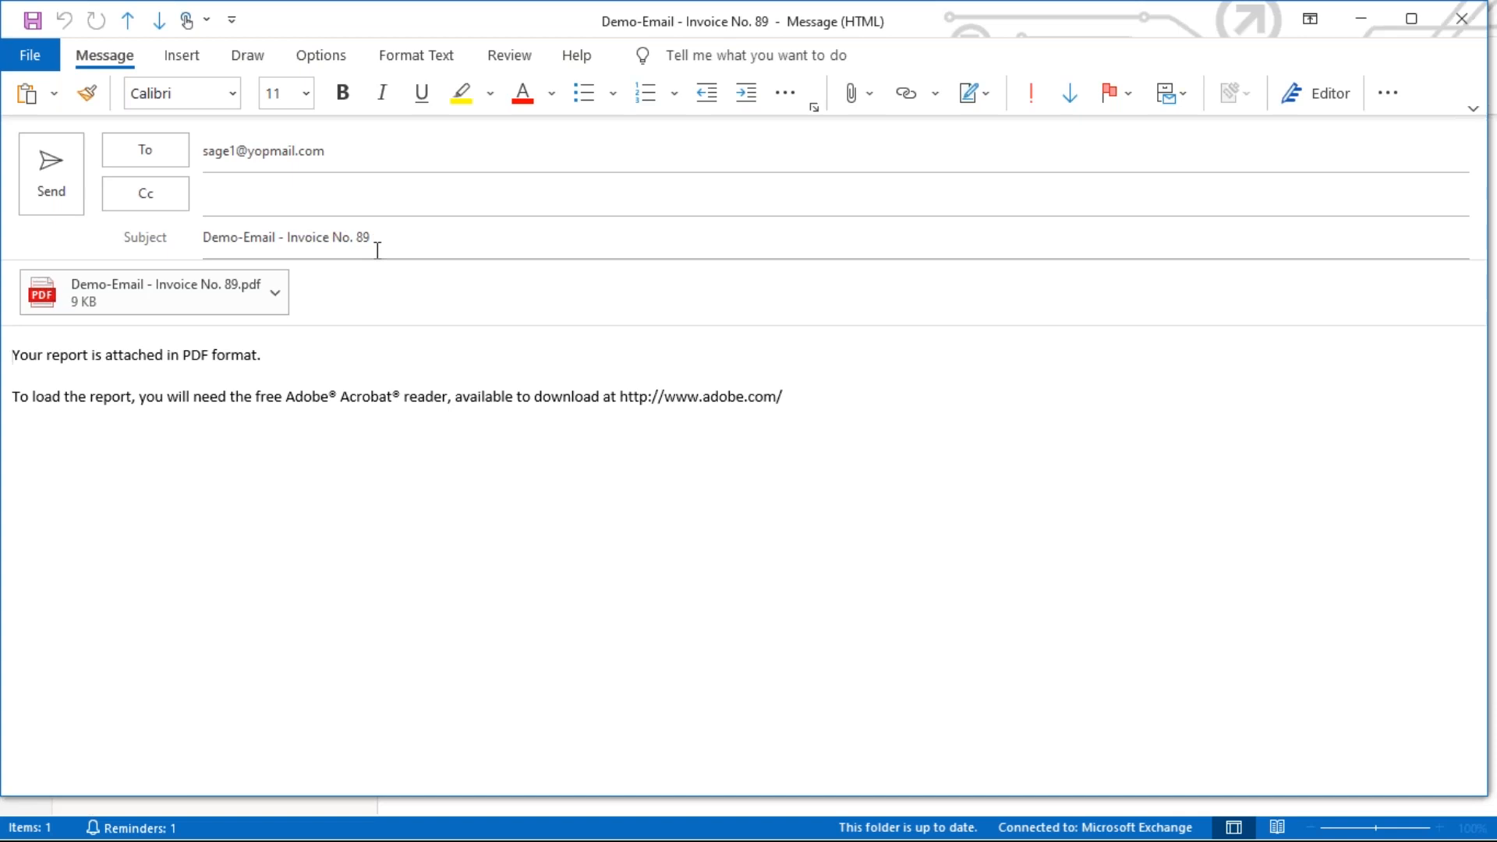
key(Tab)
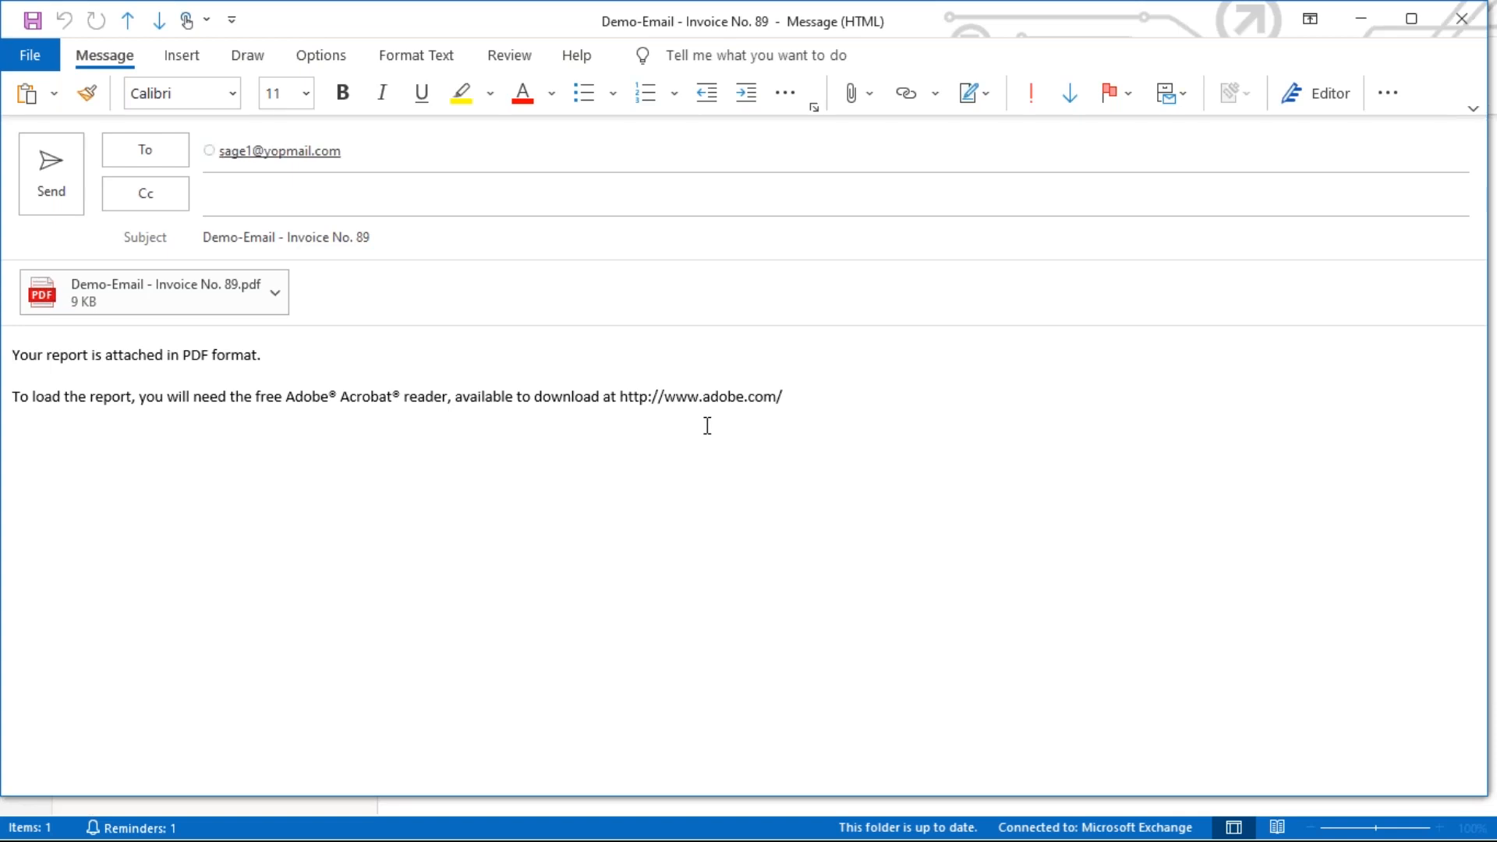
click(55, 179)
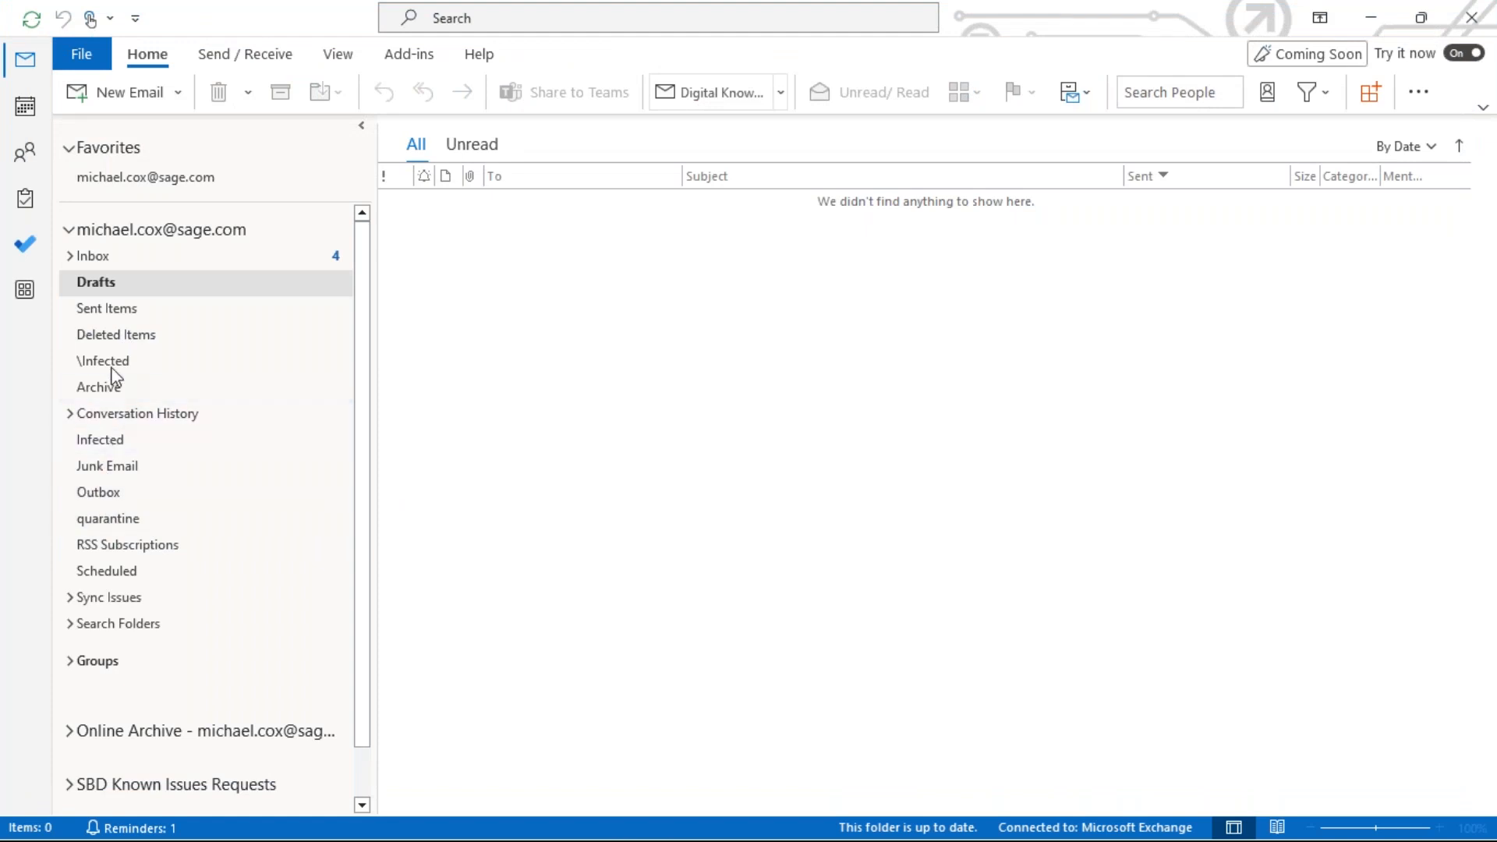
click(117, 308)
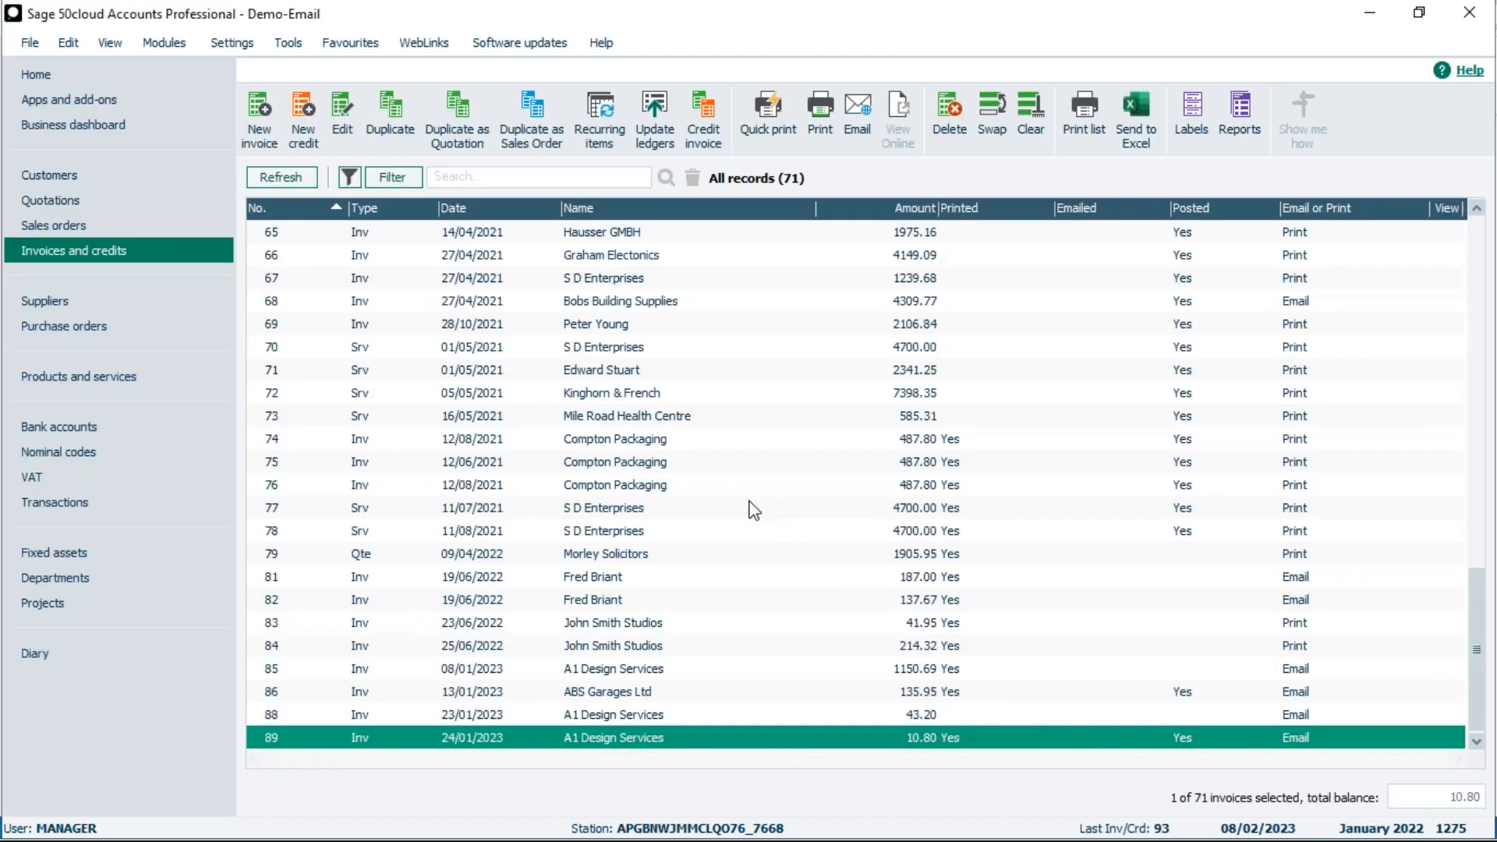
- In Sage 50, add invoices 88, 86 and 81 to the selection and email them with A4 Inv\Crd Without Discount - Plain Paper (Print or Email)
ctrl+click(606, 714)
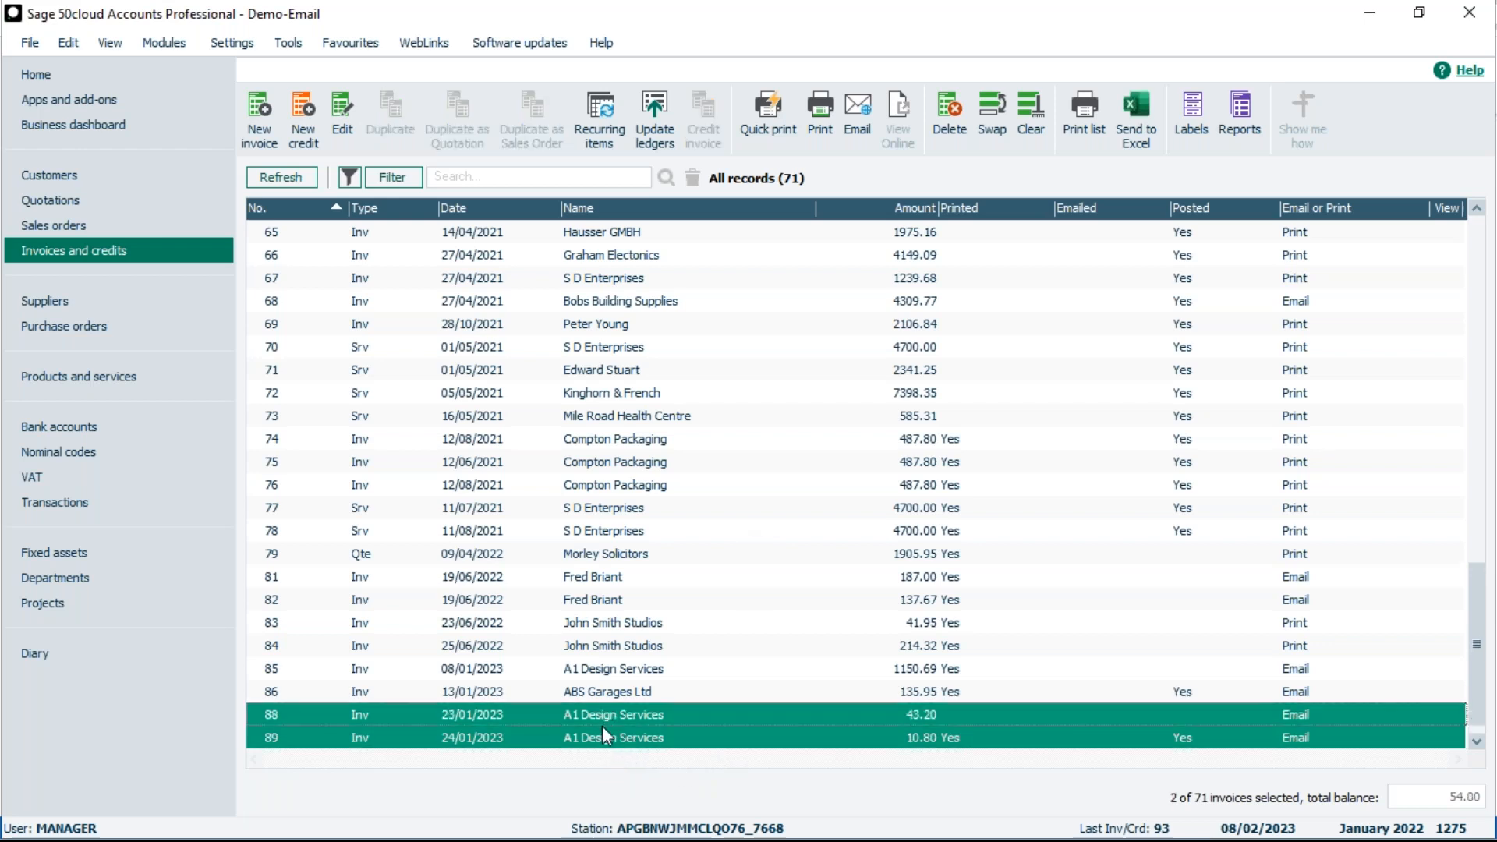
ctrl+click(605, 691)
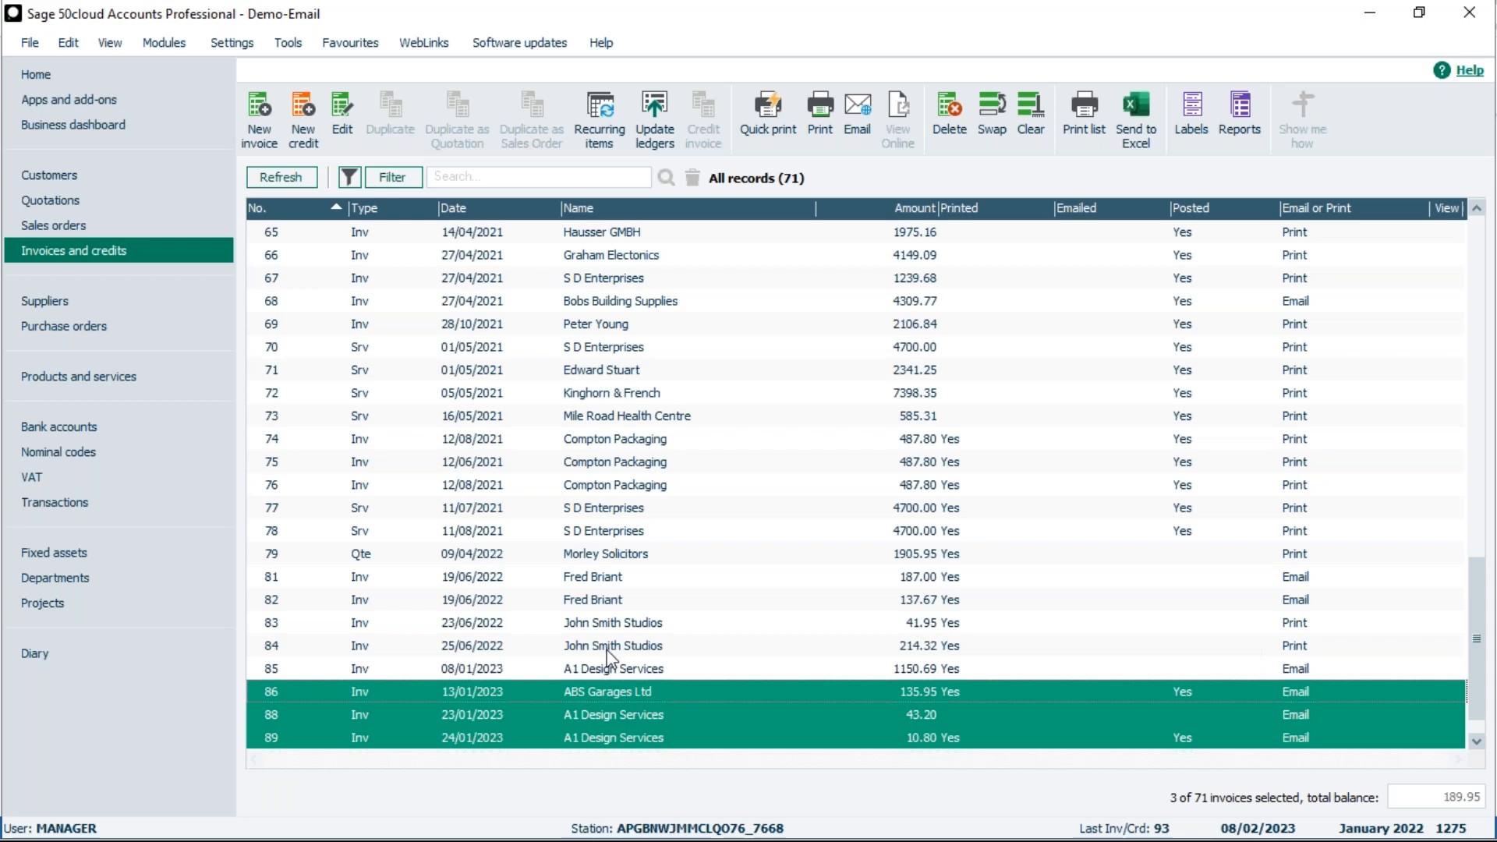
ctrl+click(591, 579)
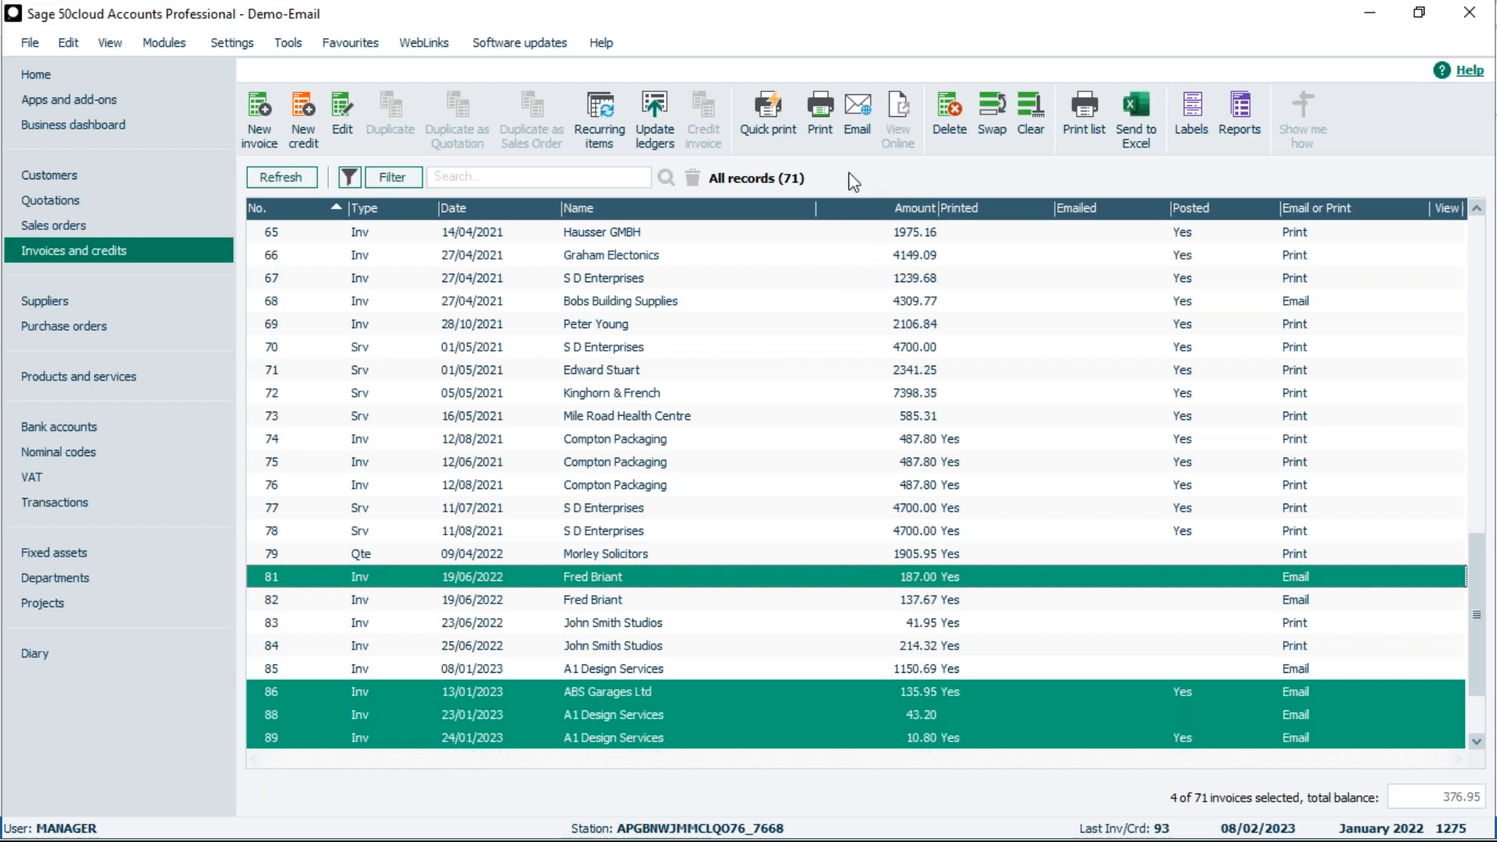
click(820, 109)
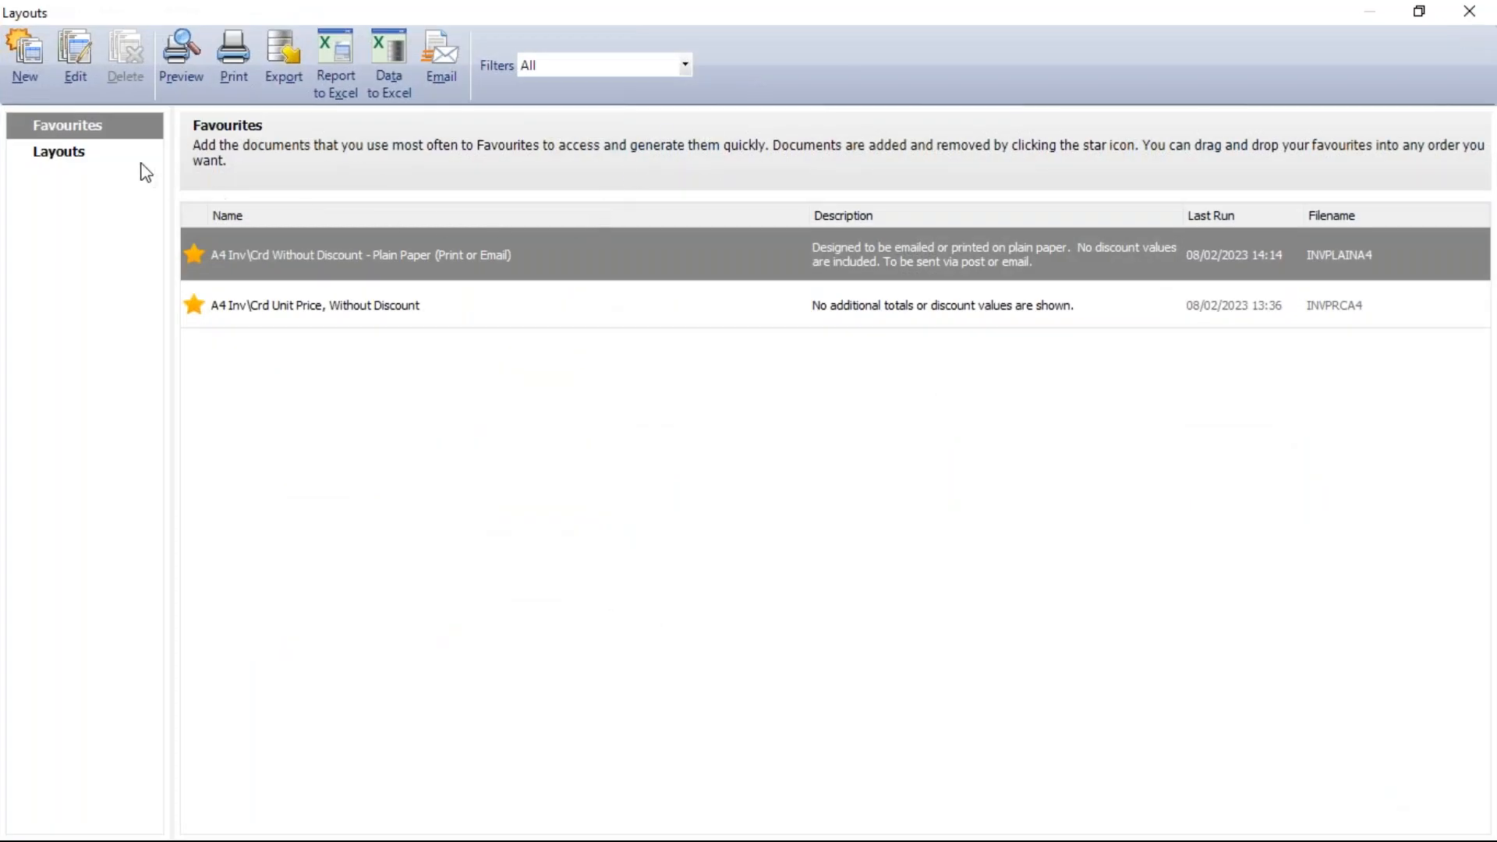
mouse_move(382, 251)
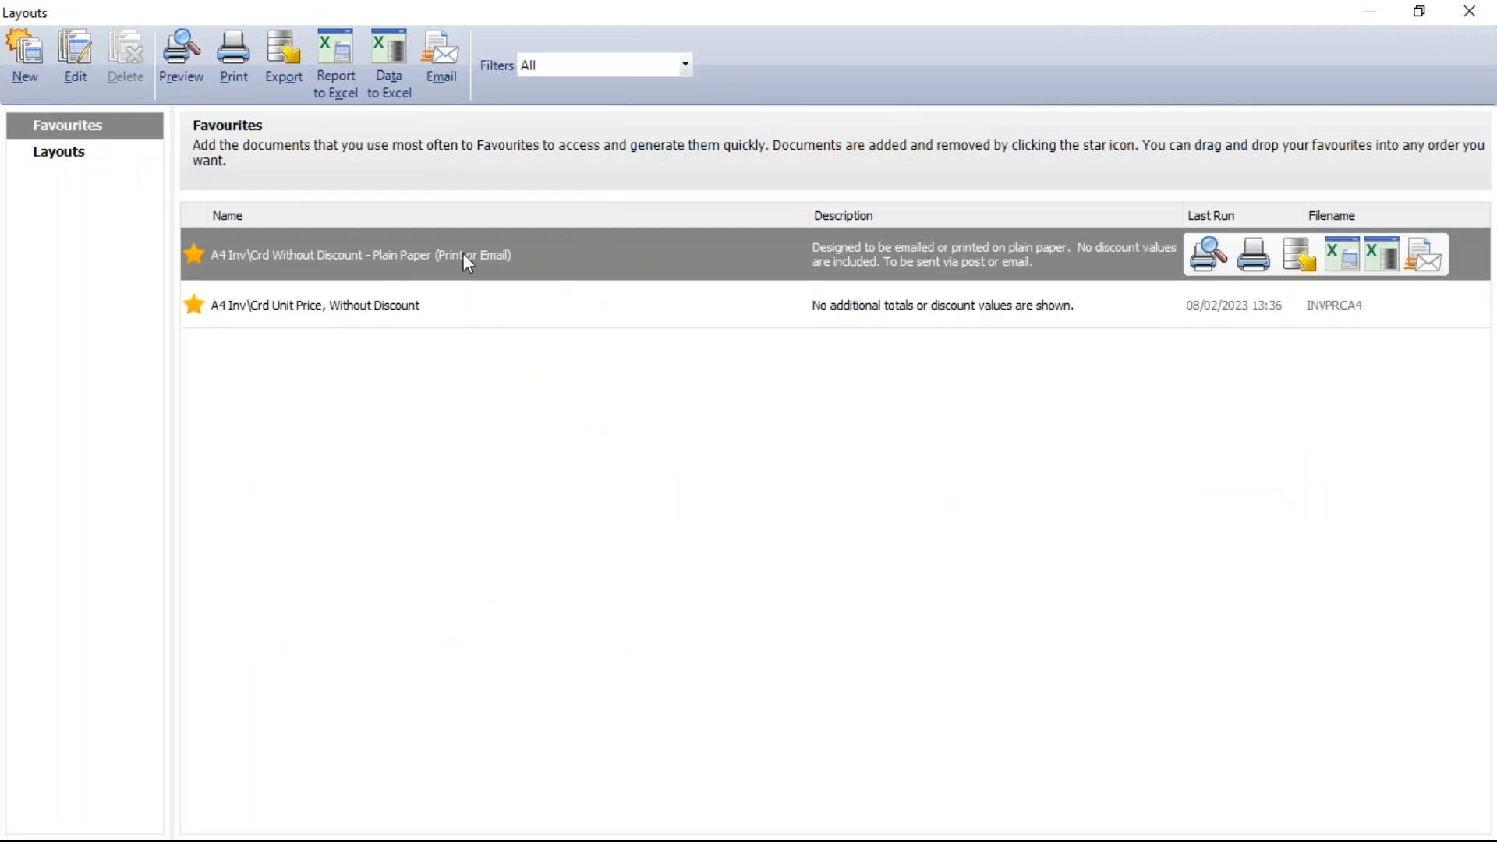
click(1424, 255)
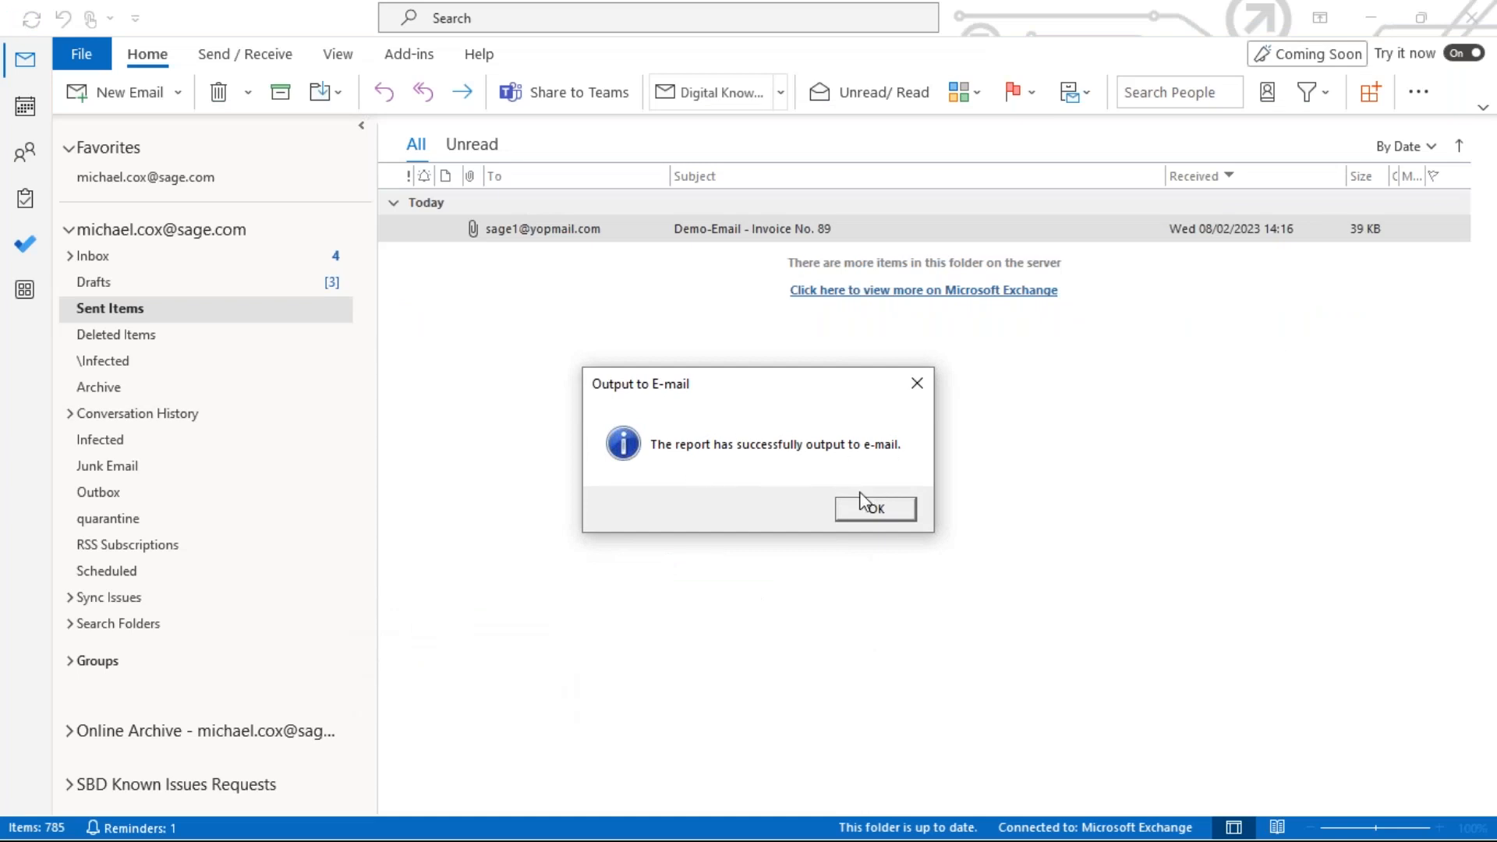
click(875, 509)
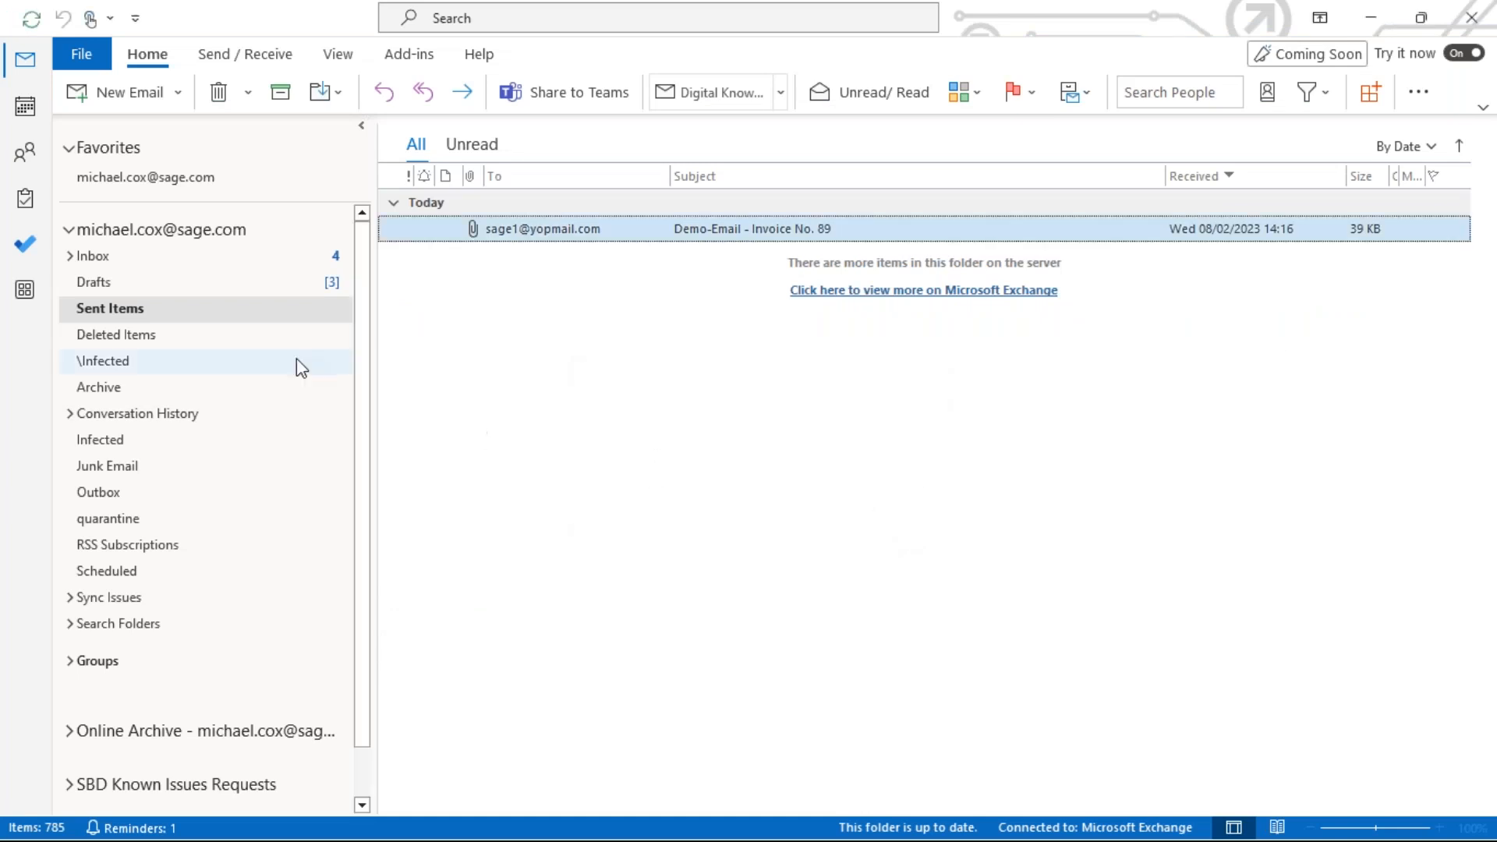
- Review the recipient and PDF attachments in the Outlook drafts for invoices 88 and 86, closing each message
click(106, 287)
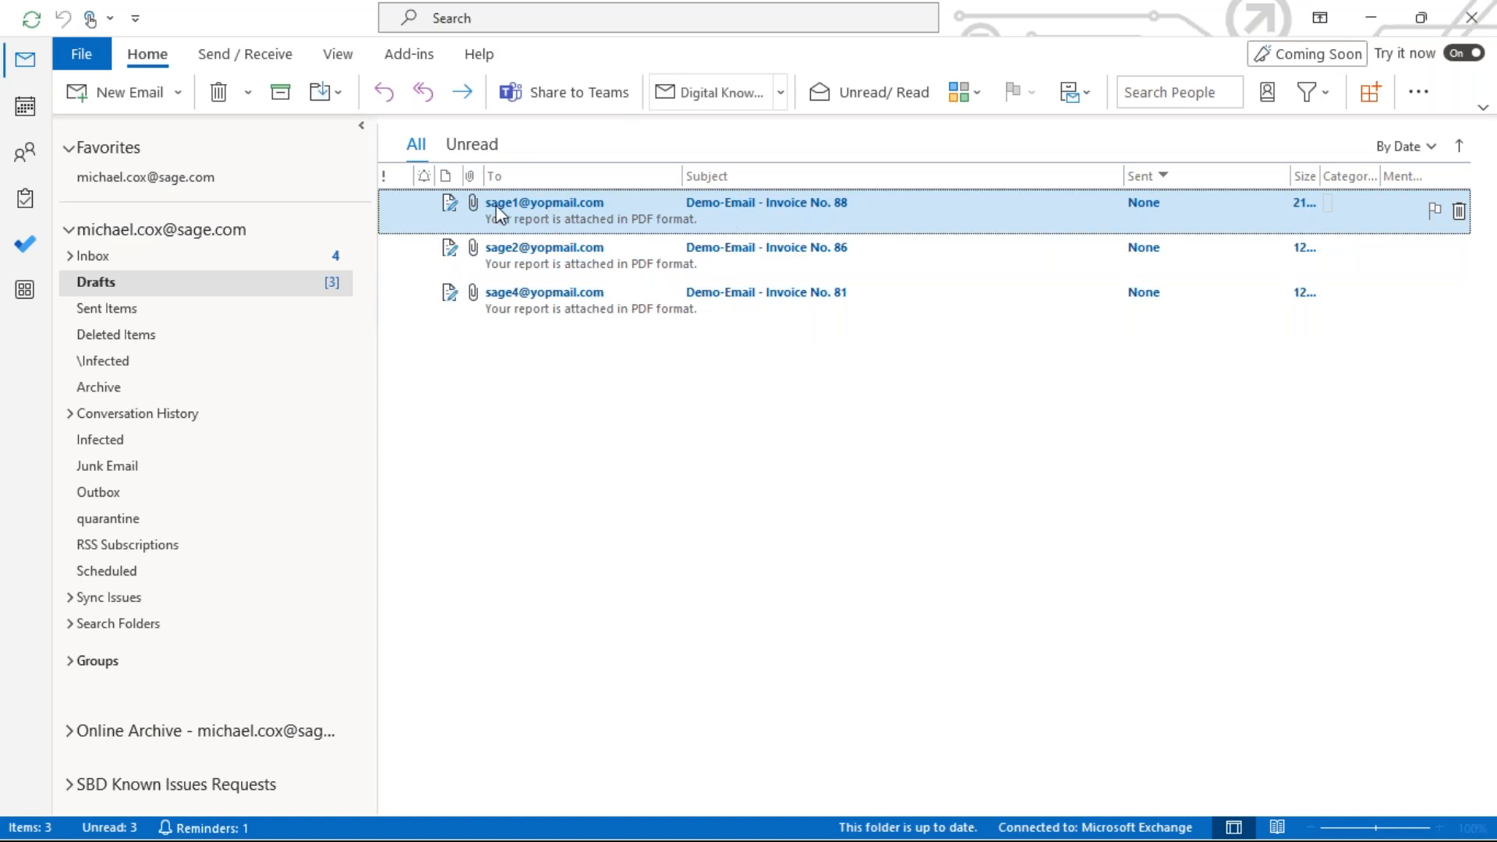
double_click(741, 220)
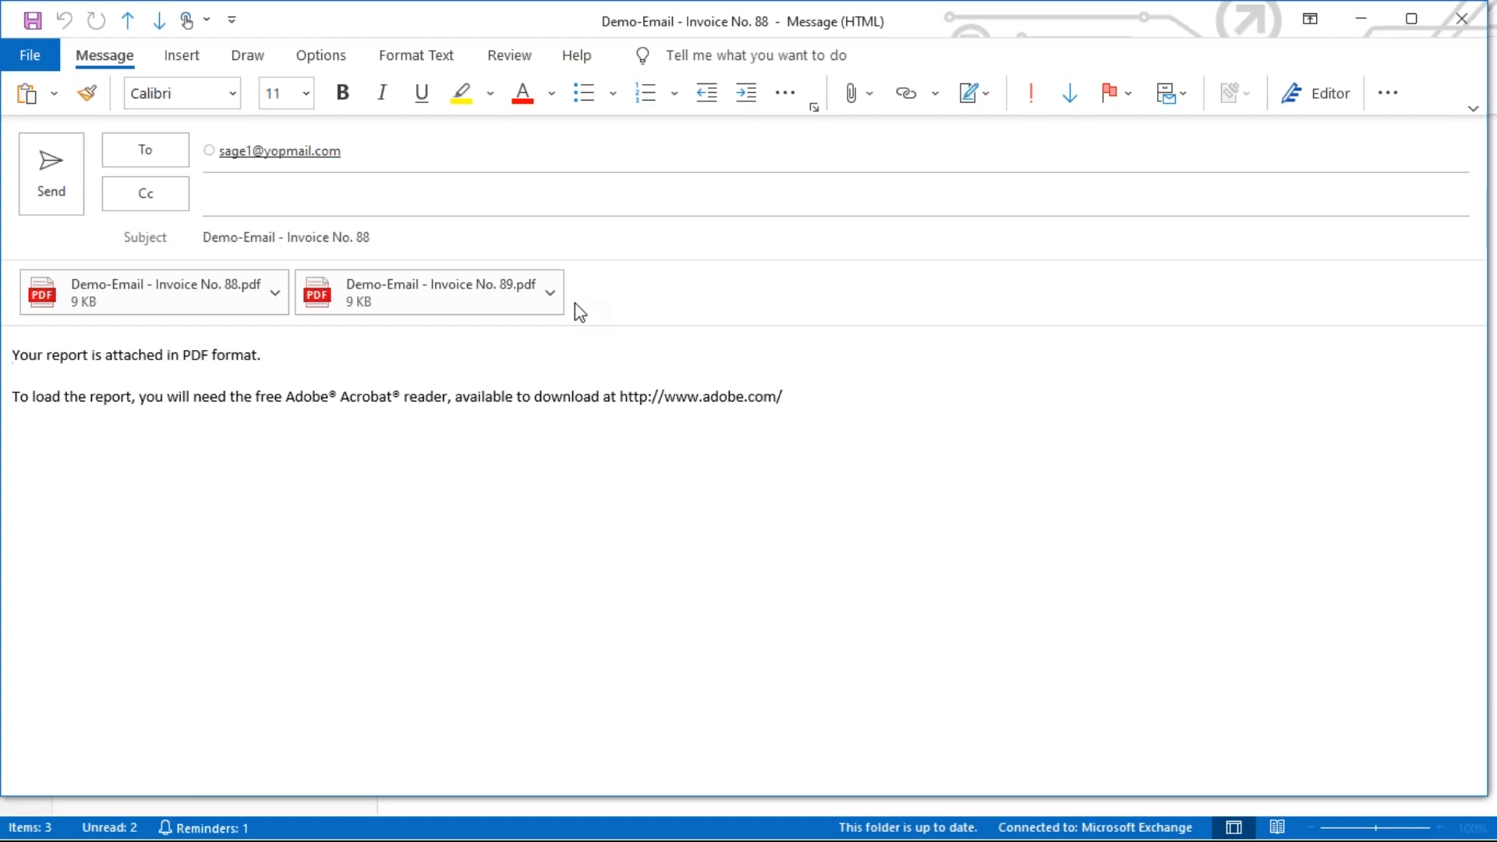
click(1462, 19)
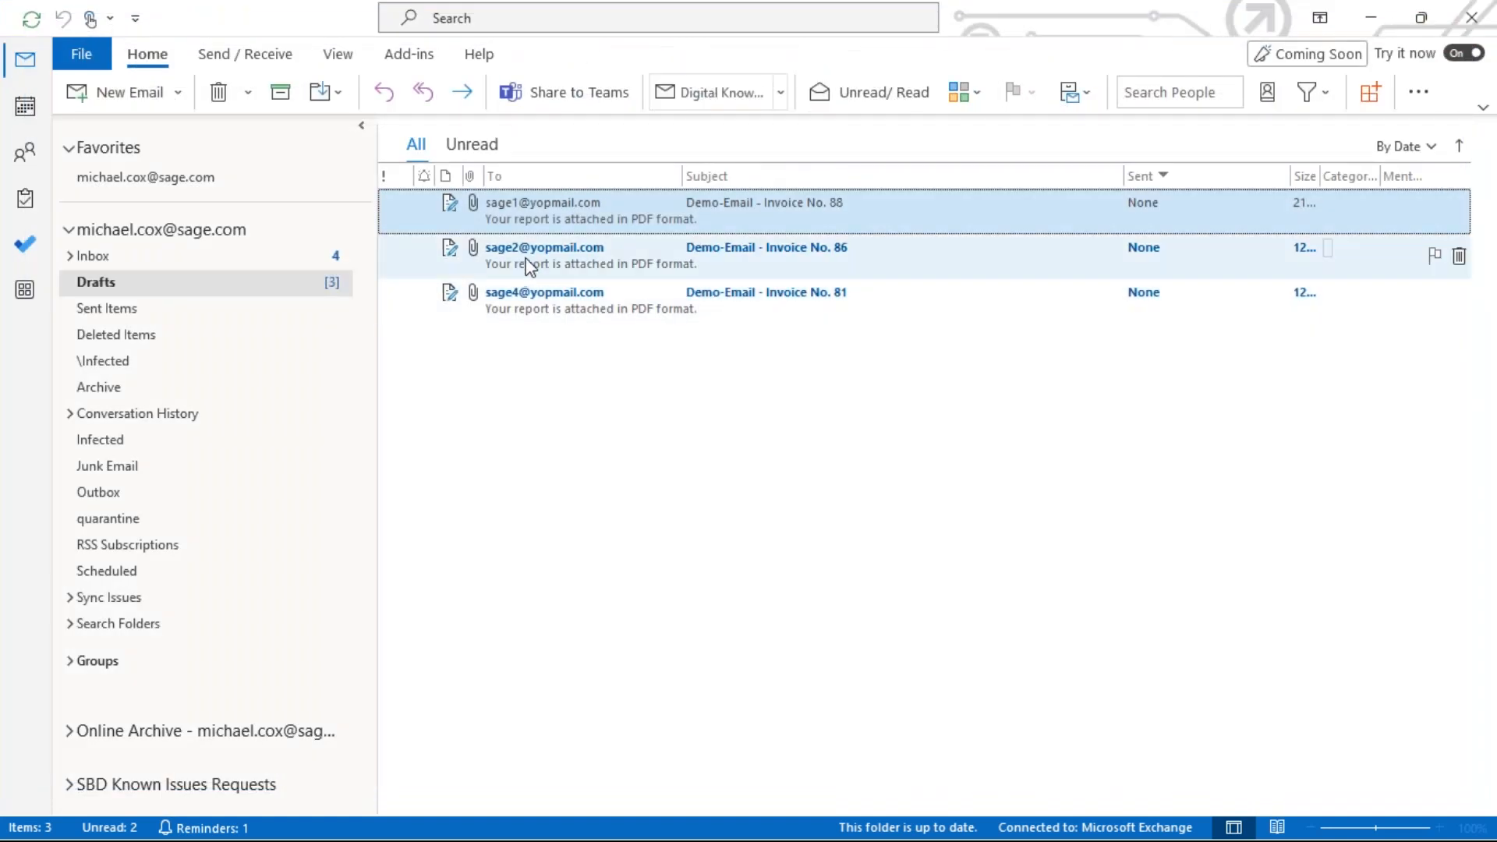
double_click(529, 268)
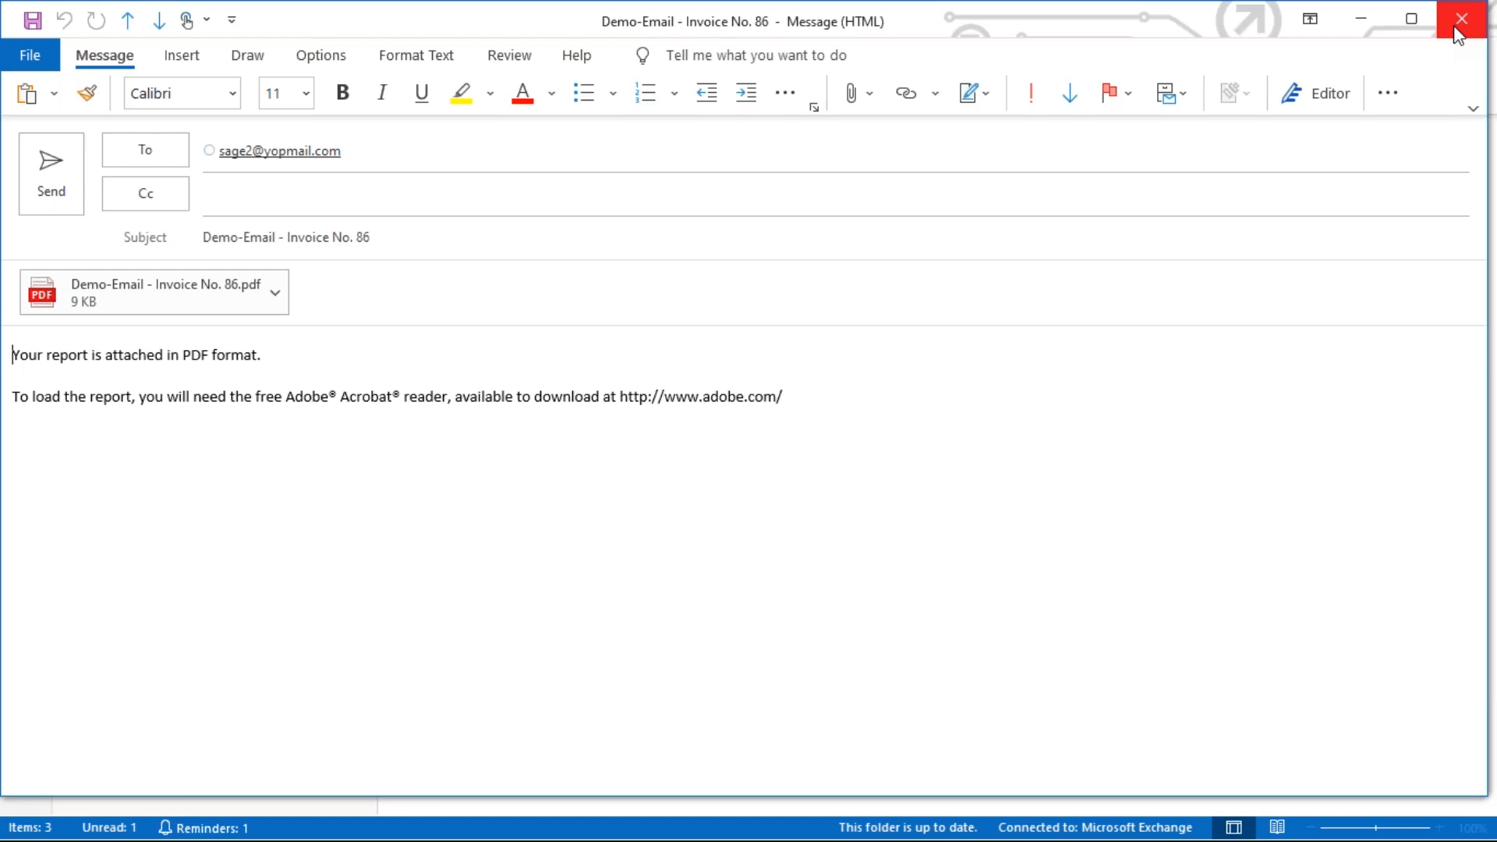
click(1460, 23)
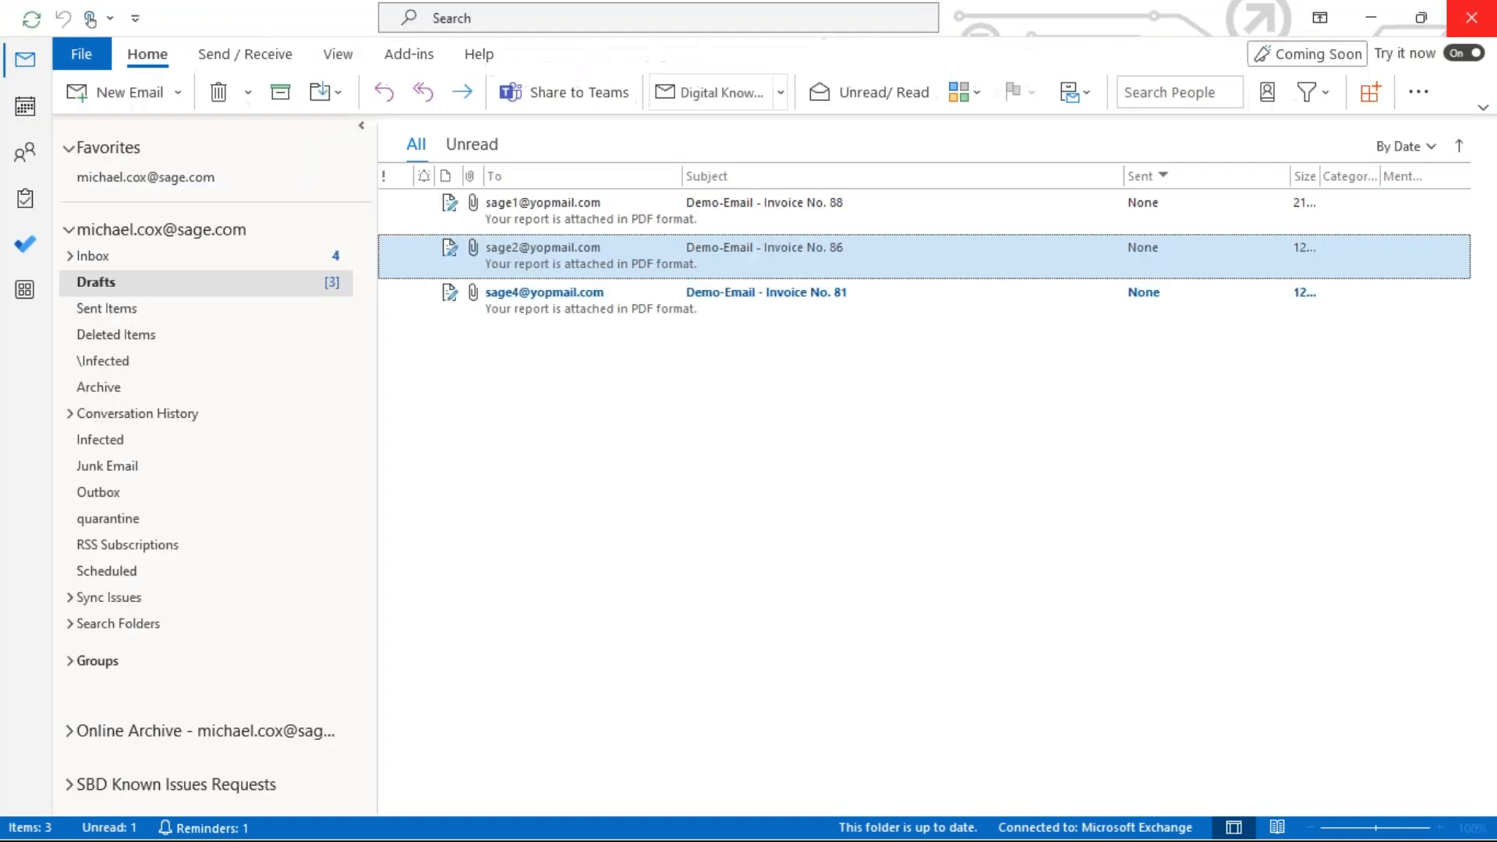
- Send the draft email for invoice 88 and delete the remaining drafts for invoices 86 and 81
click(552, 216)
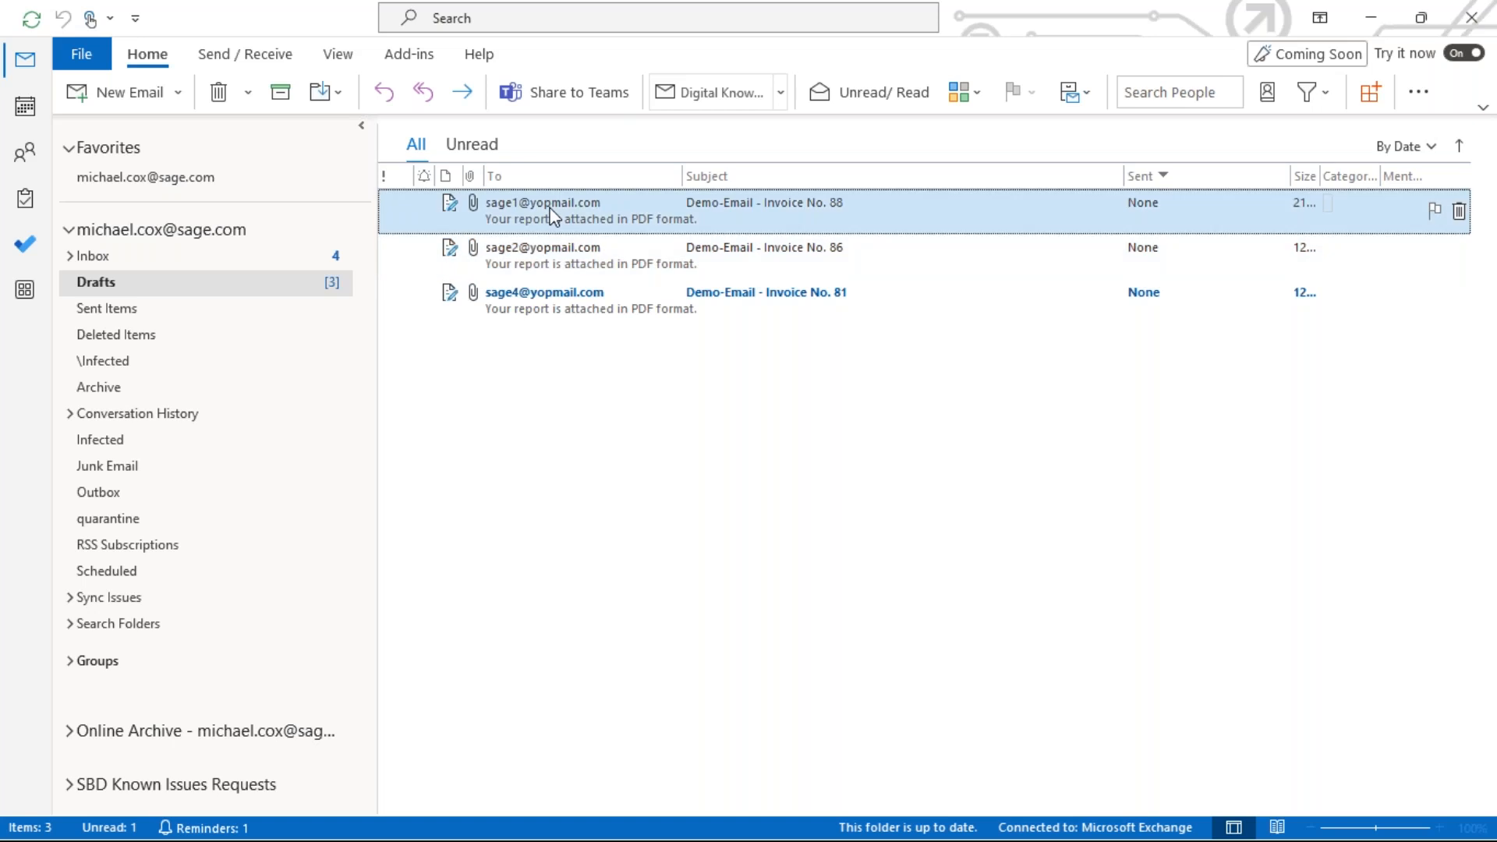
double_click(552, 216)
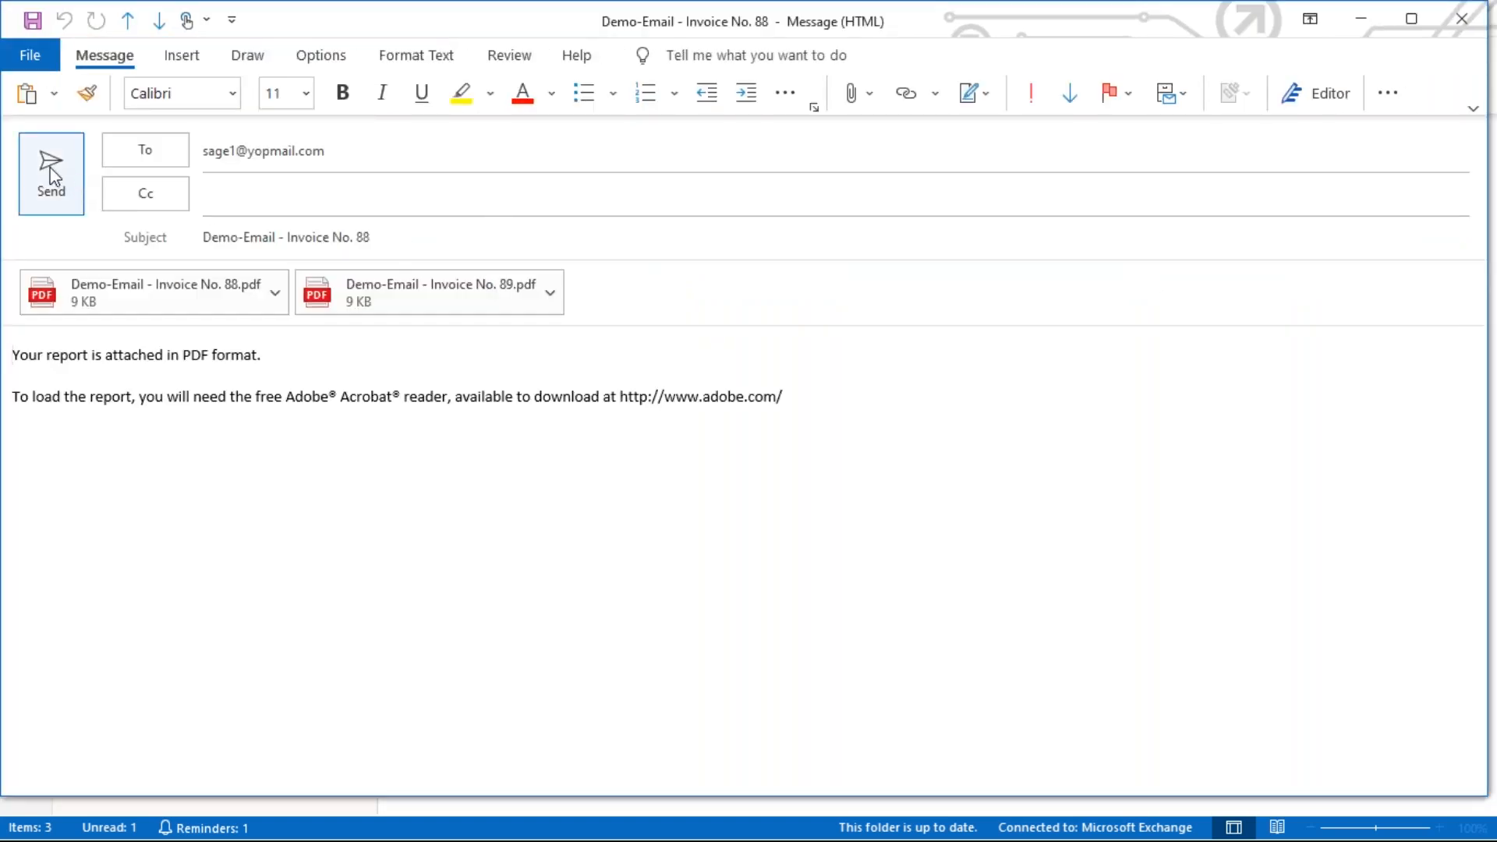
click(53, 196)
mouse_move(31, 156)
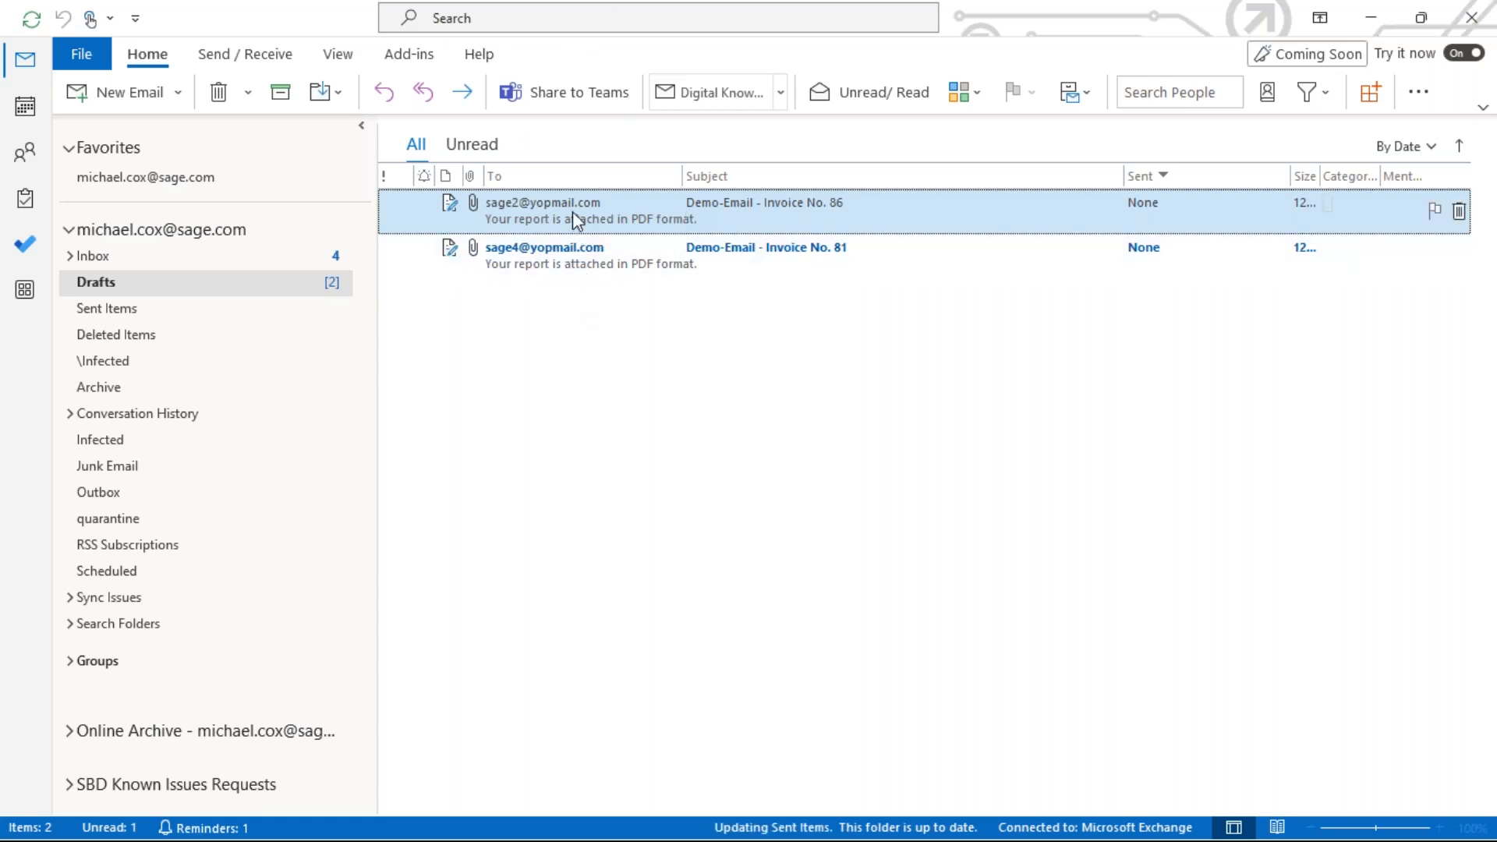
key(ctrl+a)
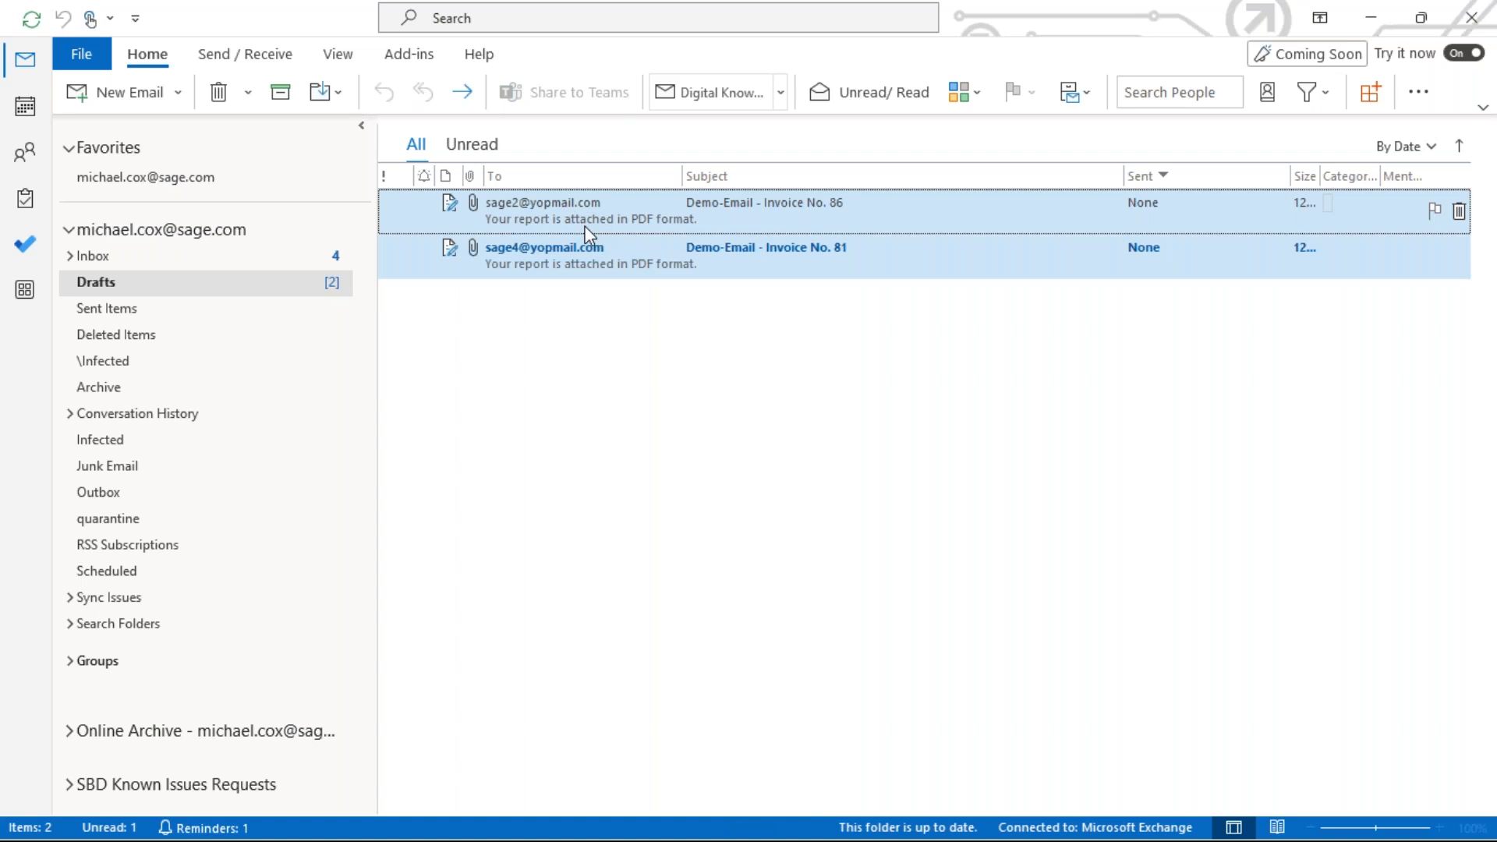
key(Delete)
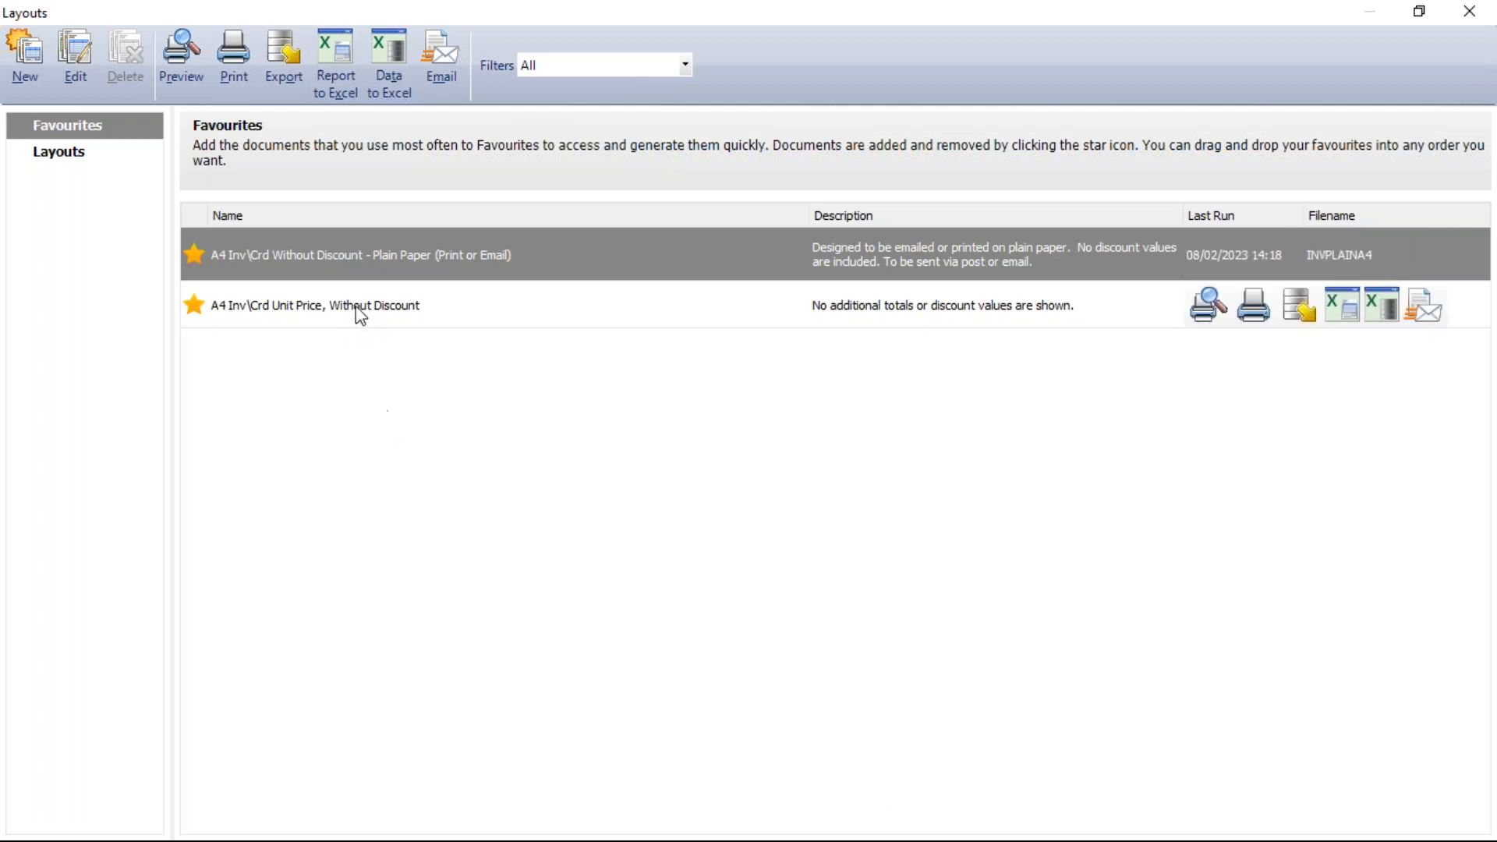
- Close the layouts window and remove invoices 88, 86 and 81 from the selection, leaving only invoice 89 selected
click(1470, 10)
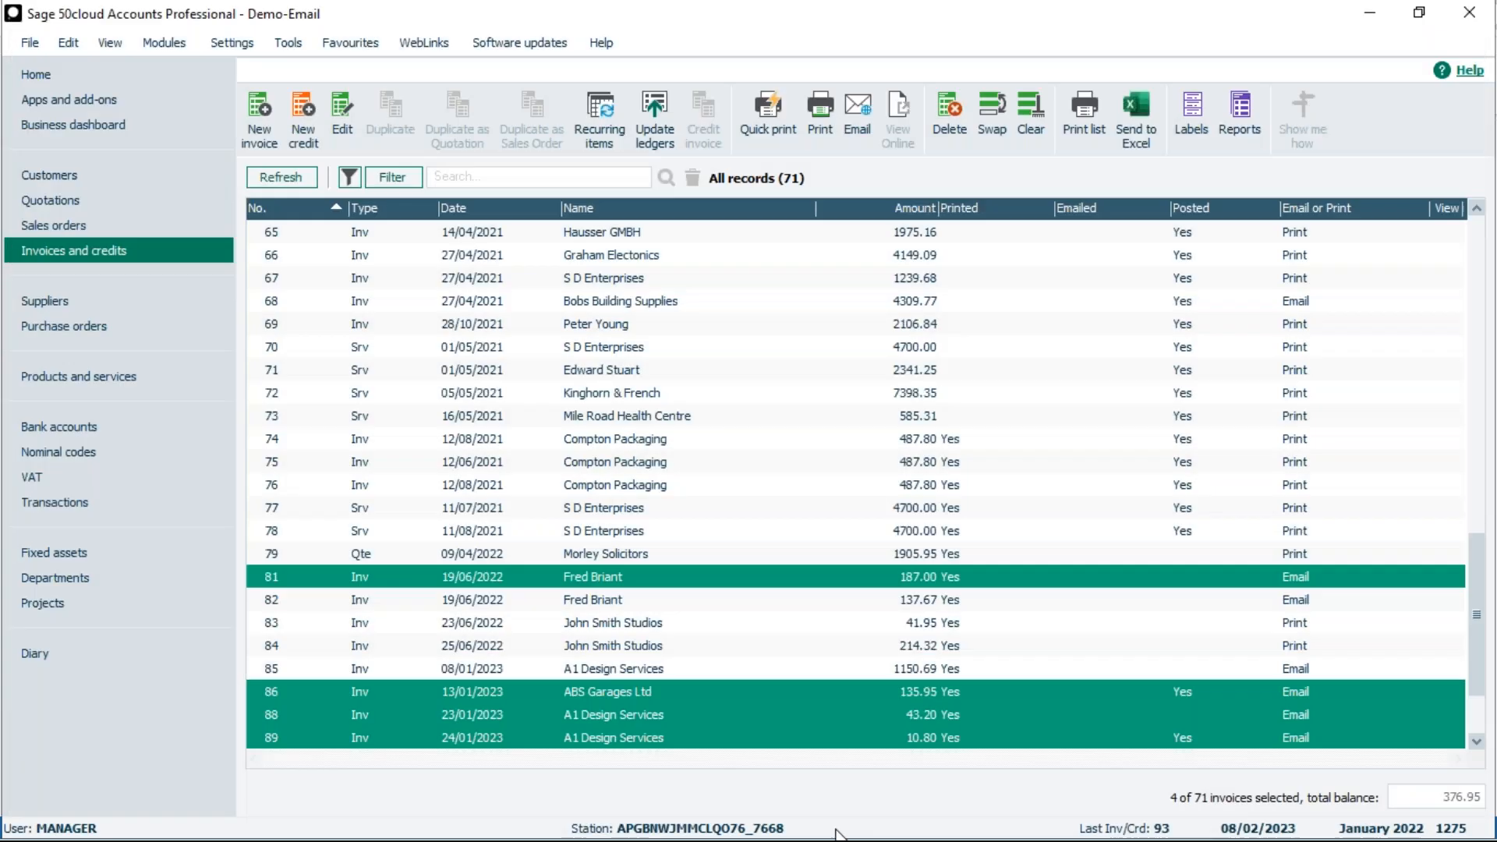
ctrl+click(485, 711)
ctrl+click(480, 691)
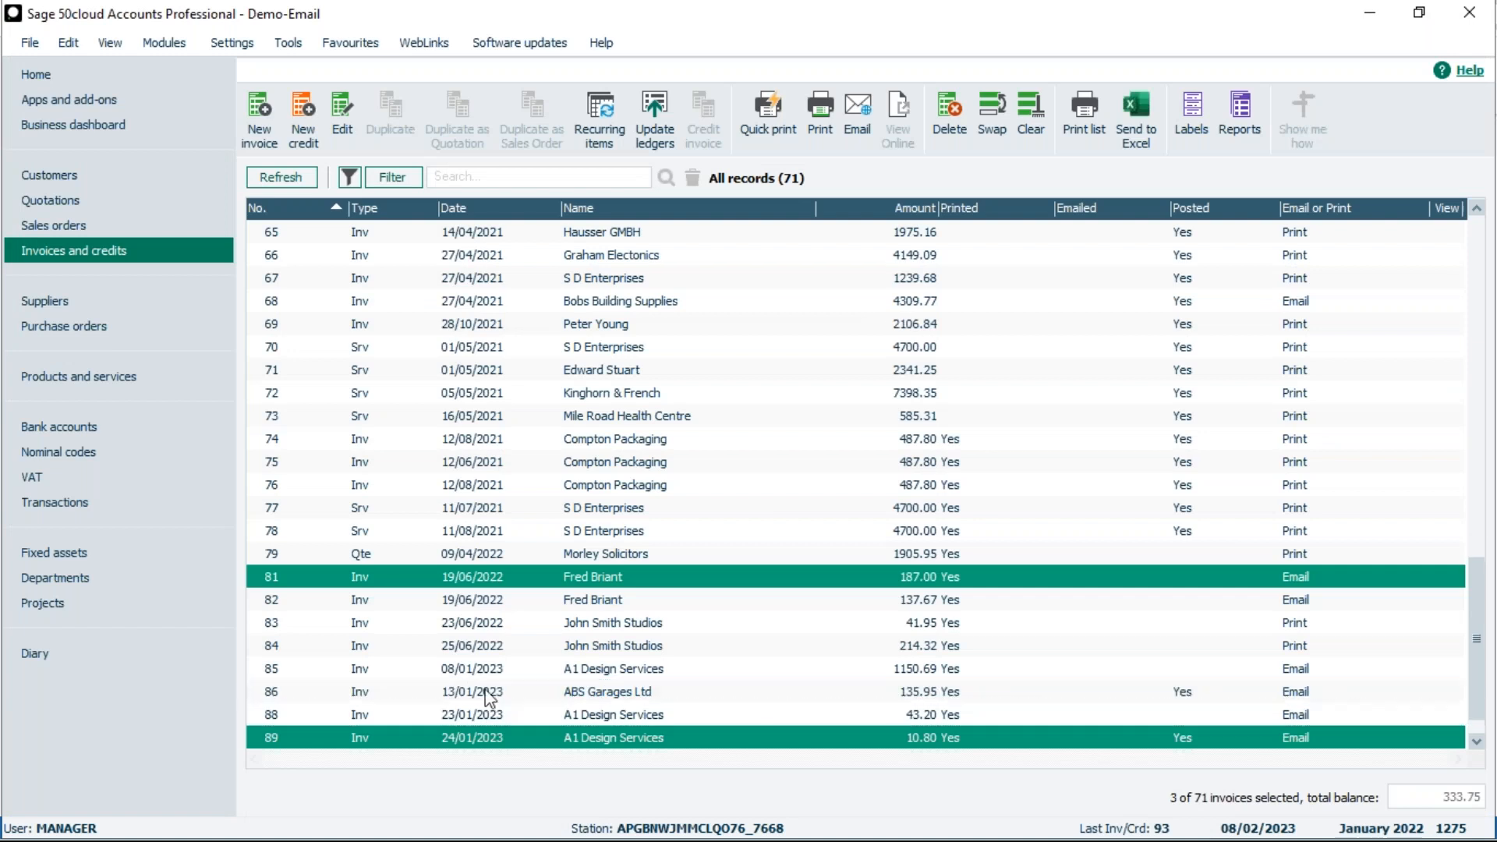
ctrl+click(499, 581)
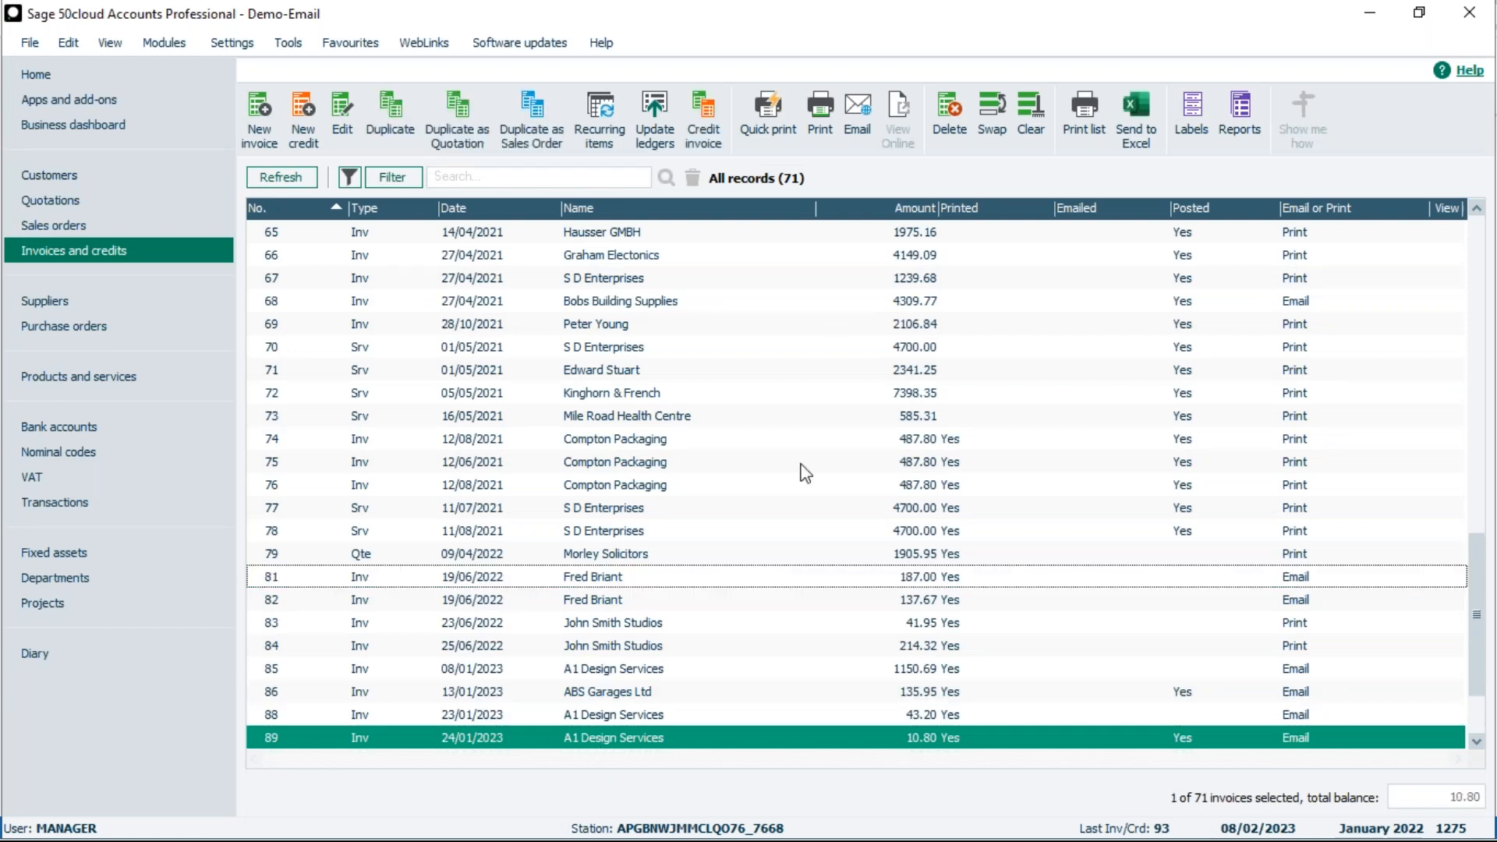
- Try emailing invoice 89 with A4 Inv\Crd Unit Price, Without Discount, declining both email settings and sending the entire report, and close the layouts
click(826, 108)
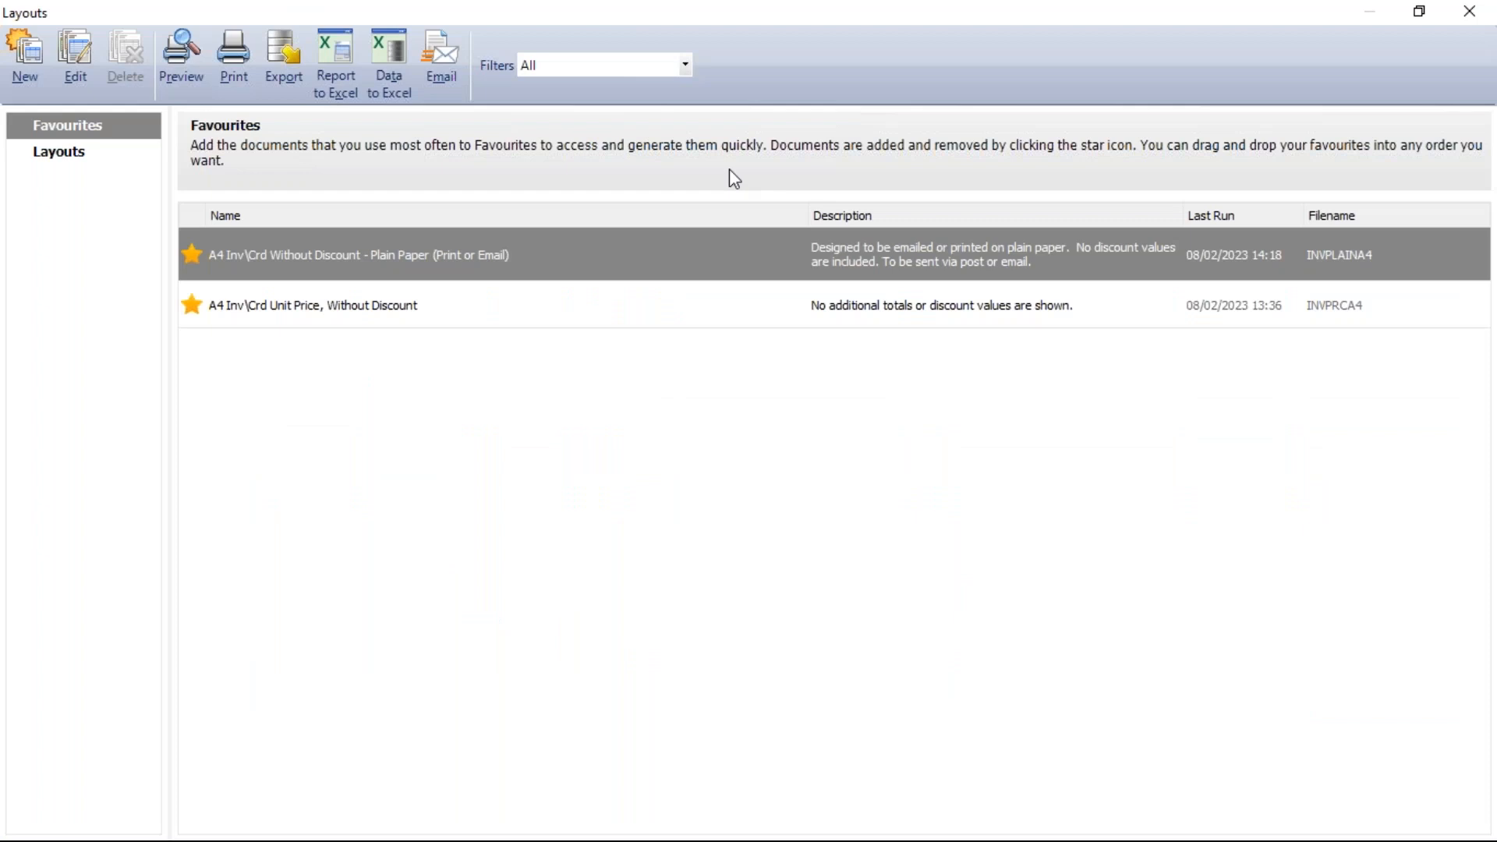
click(353, 312)
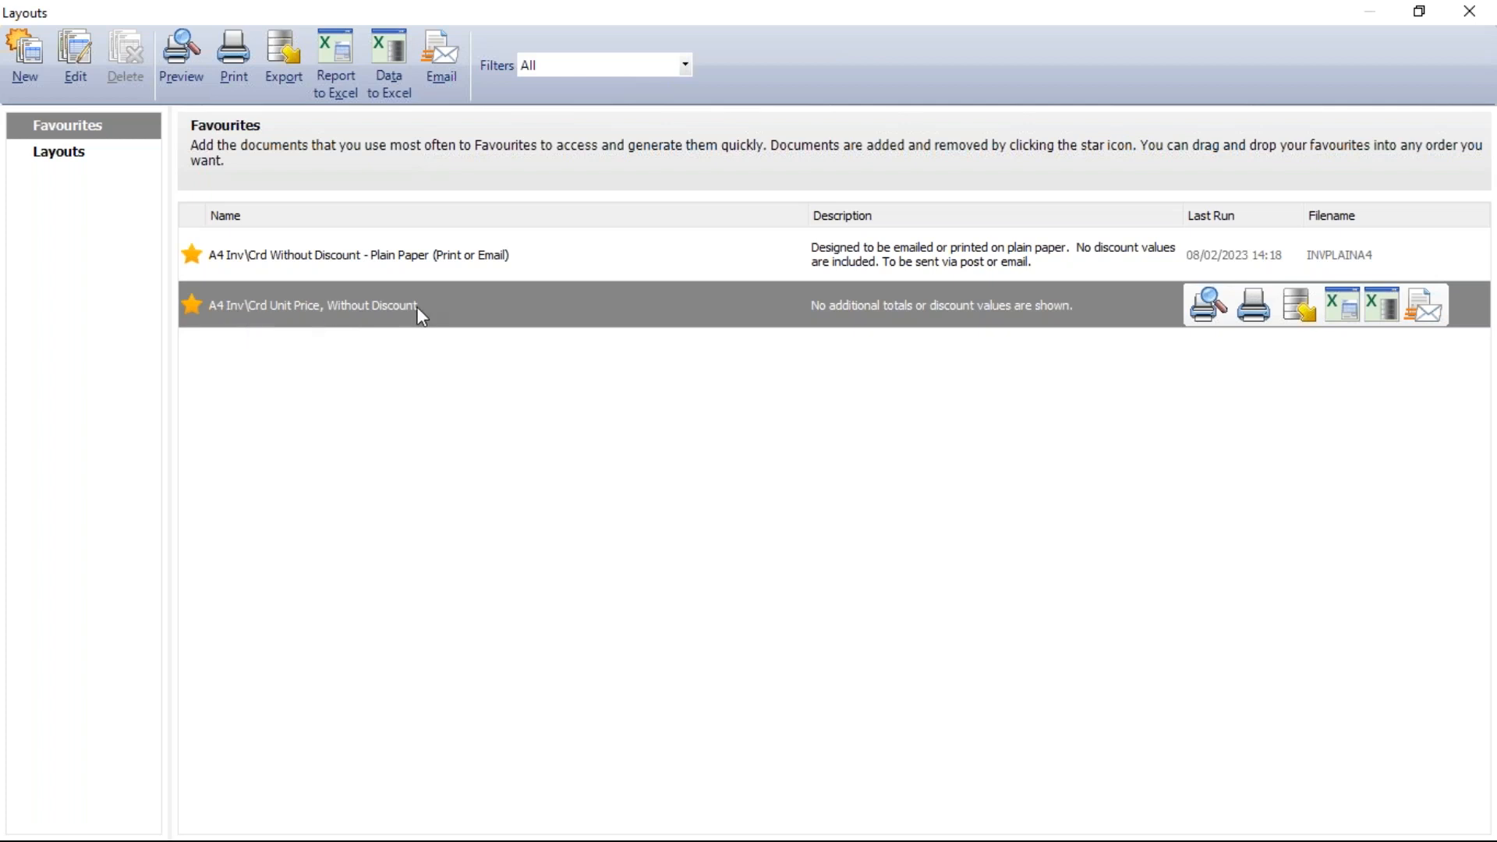
click(1432, 309)
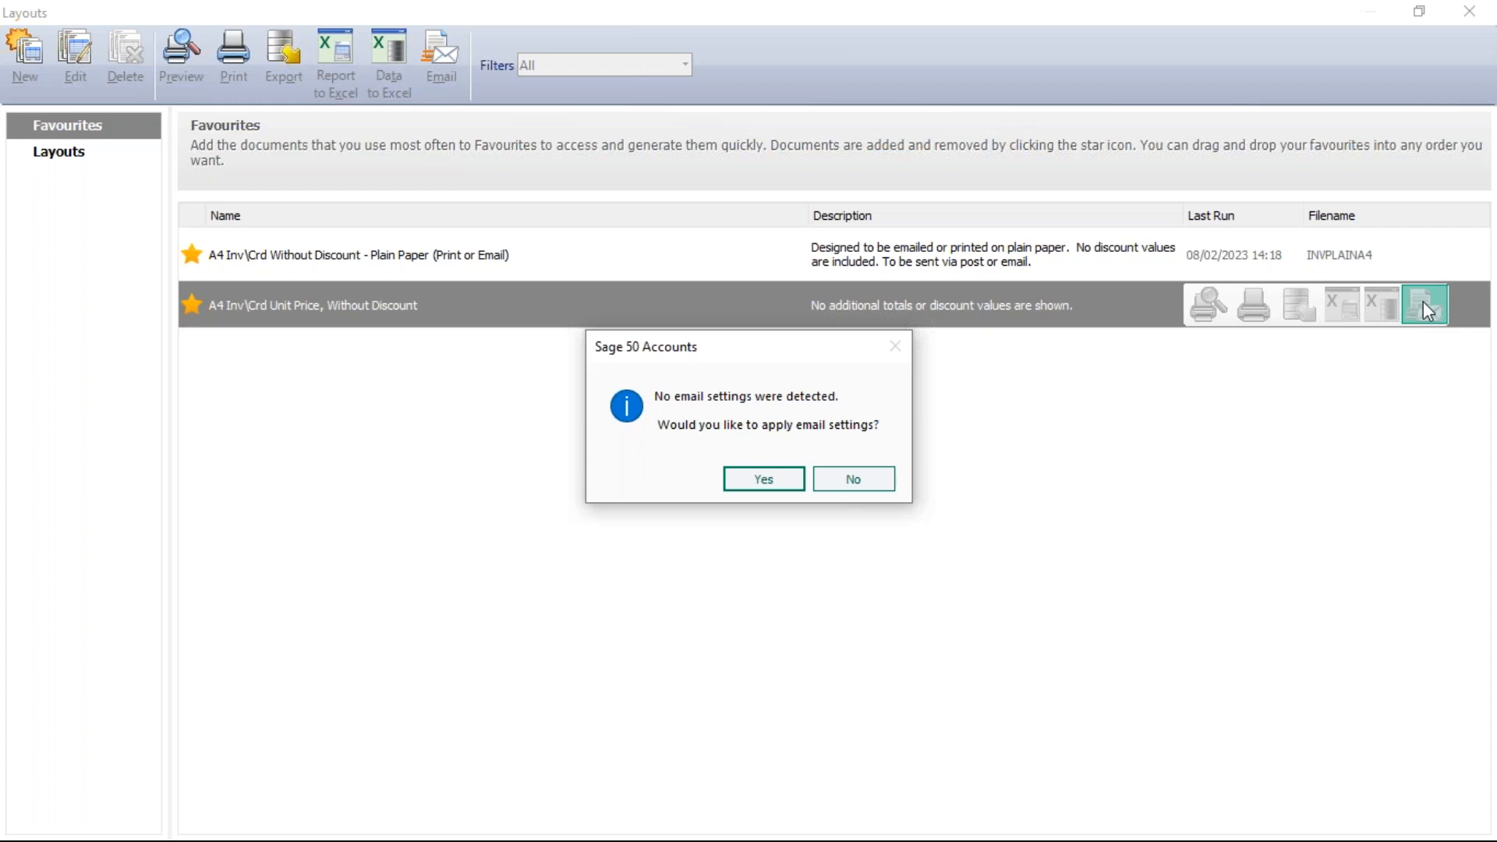
click(888, 484)
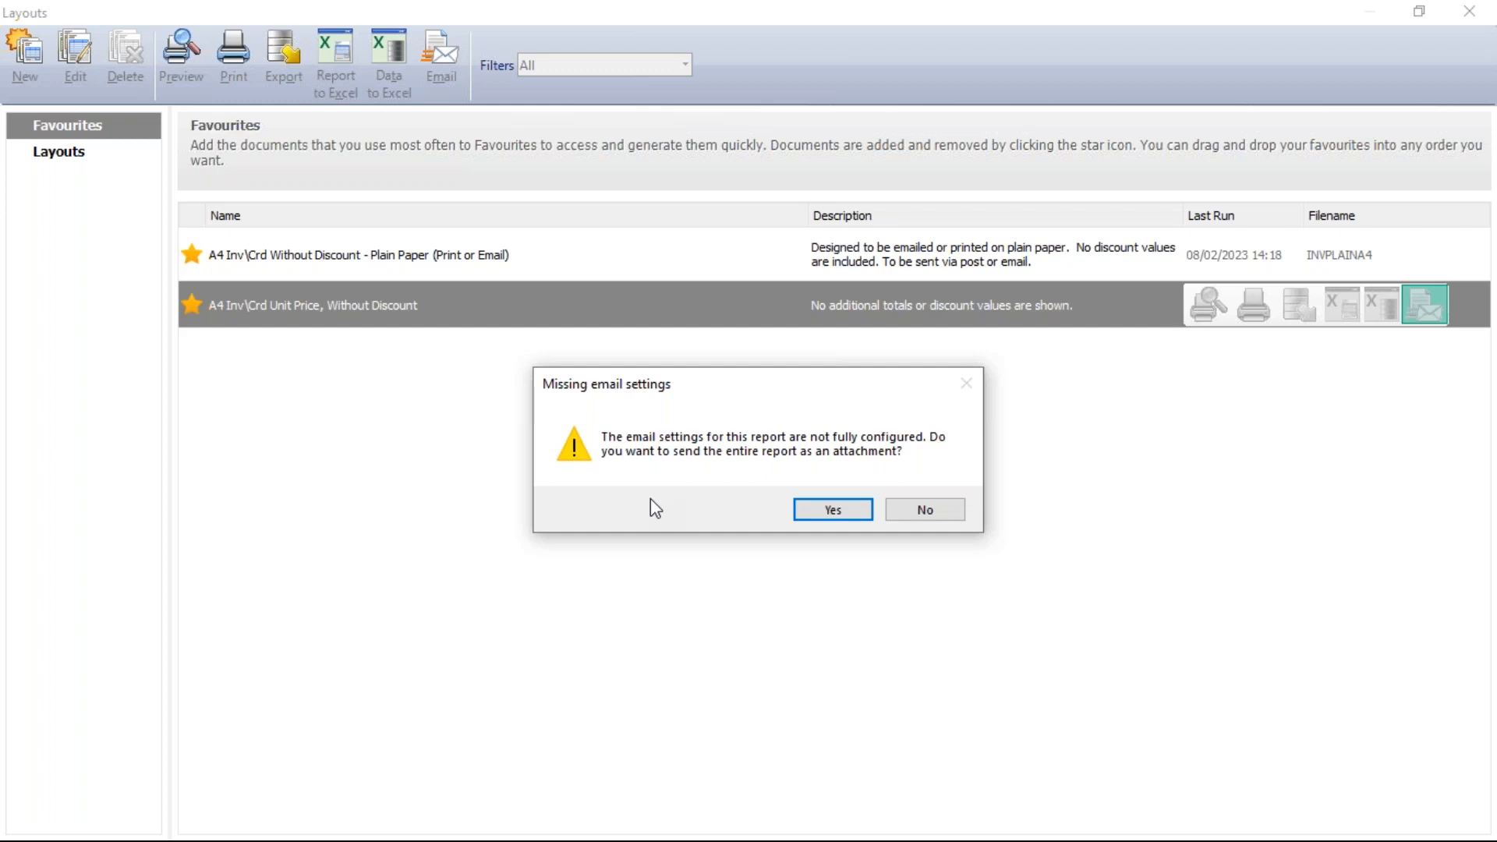
click(928, 511)
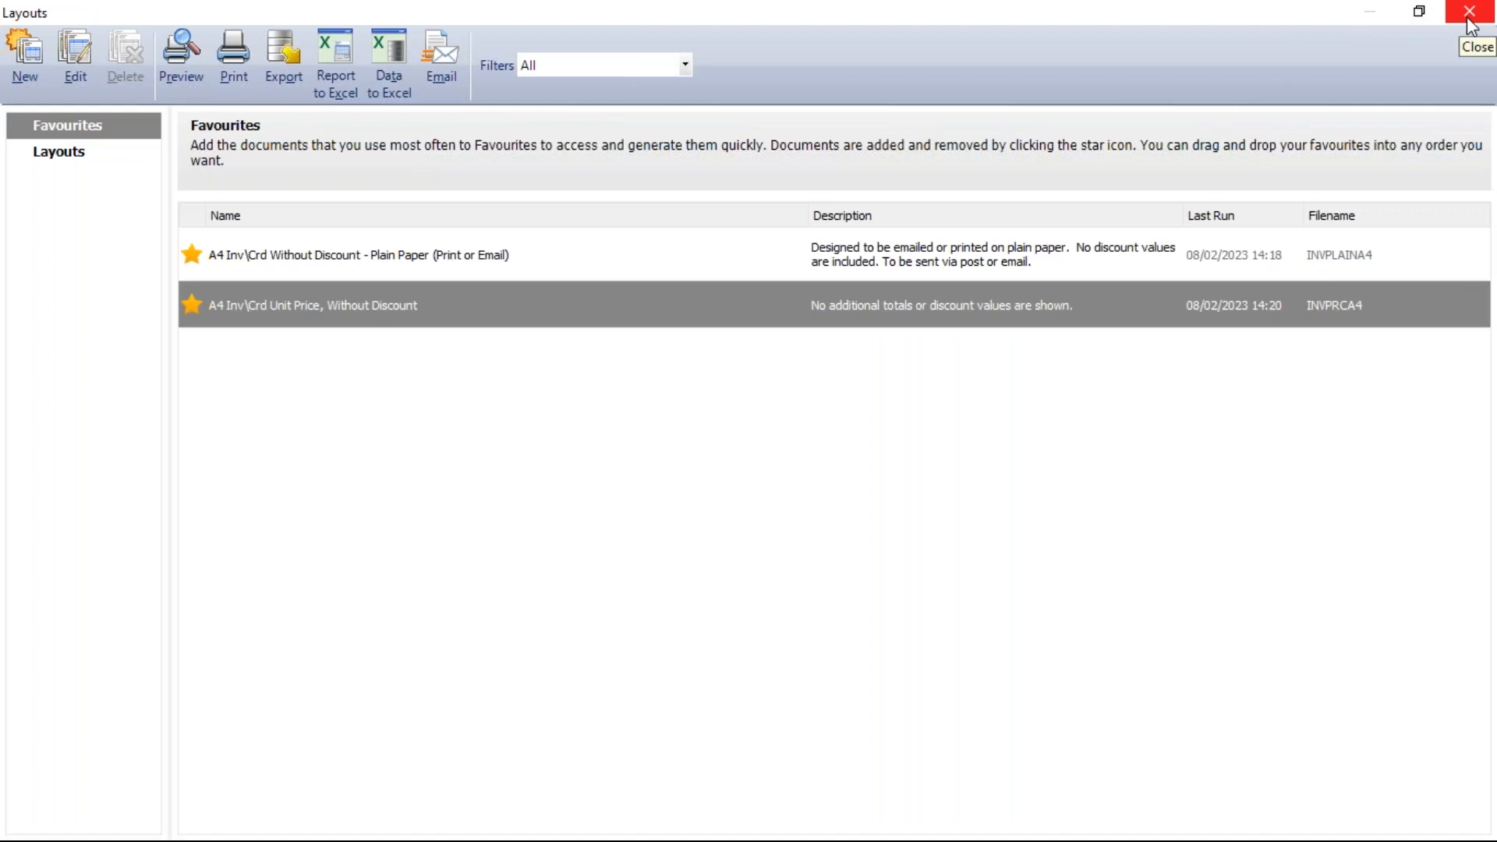
mouse_move(538, 279)
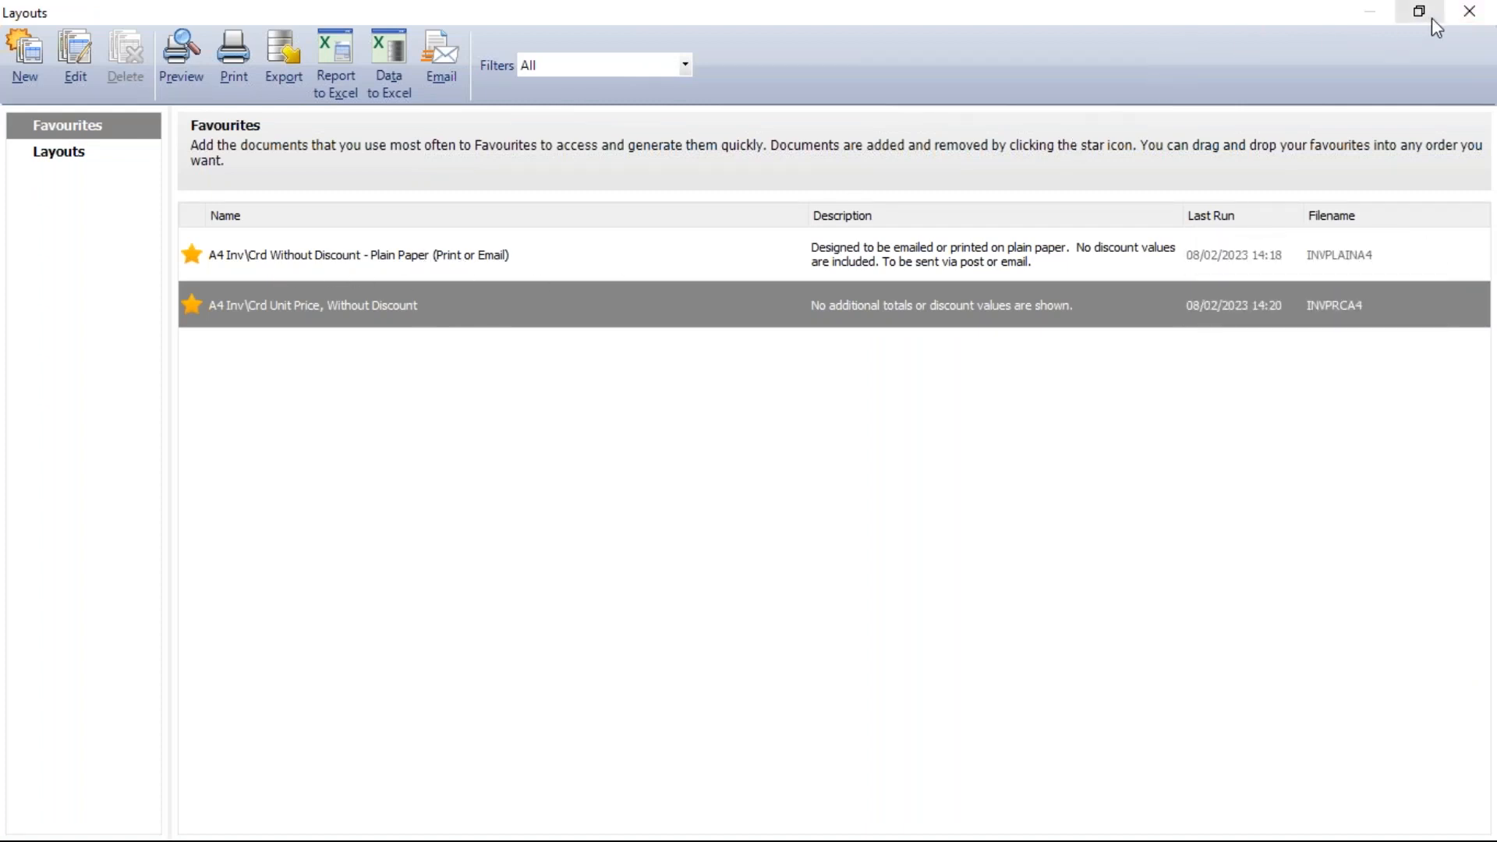
mouse_move(356, 307)
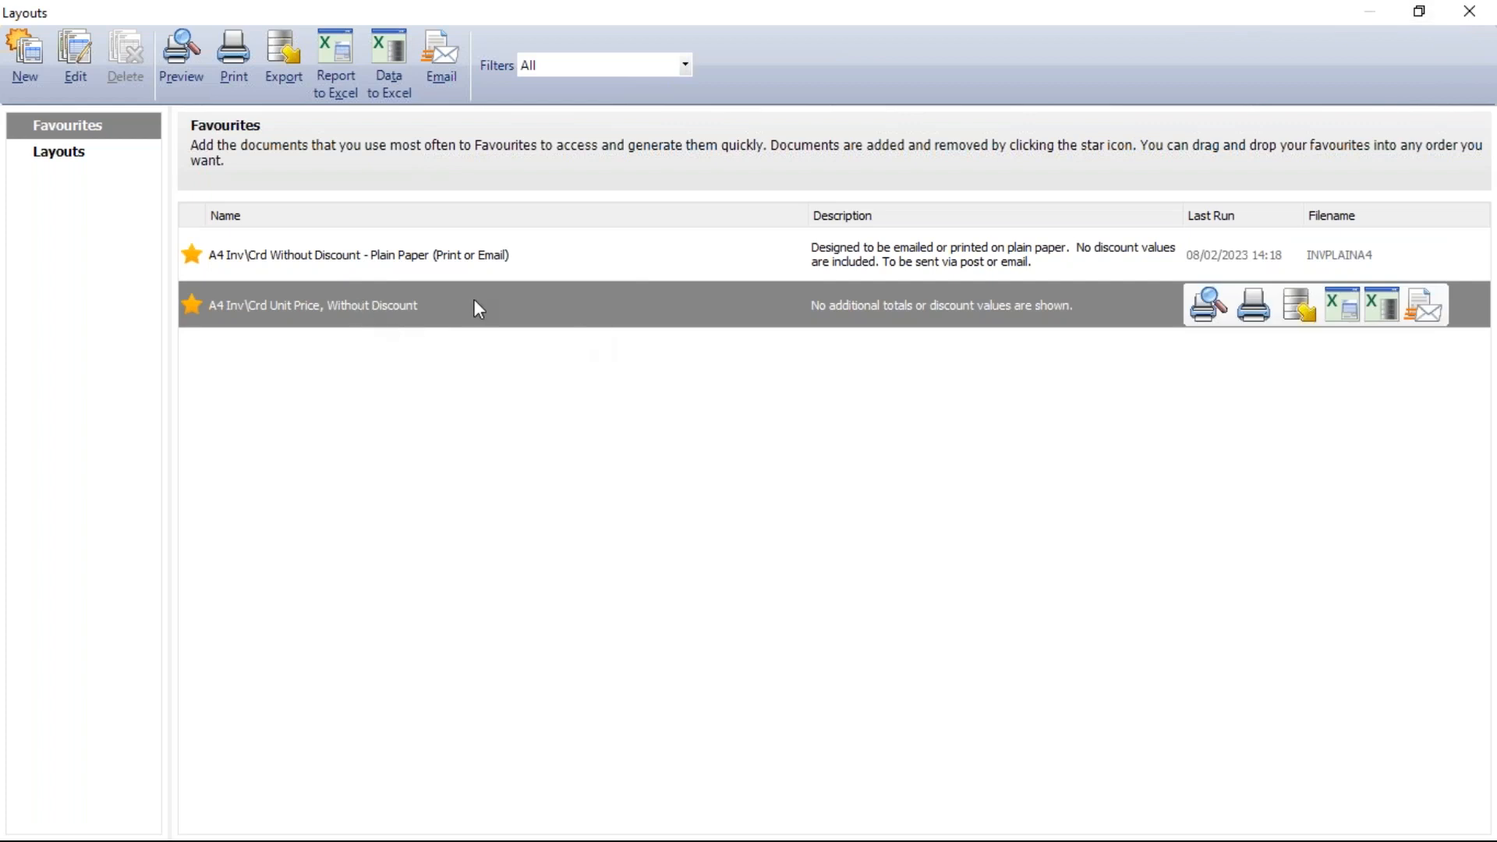
click(1468, 12)
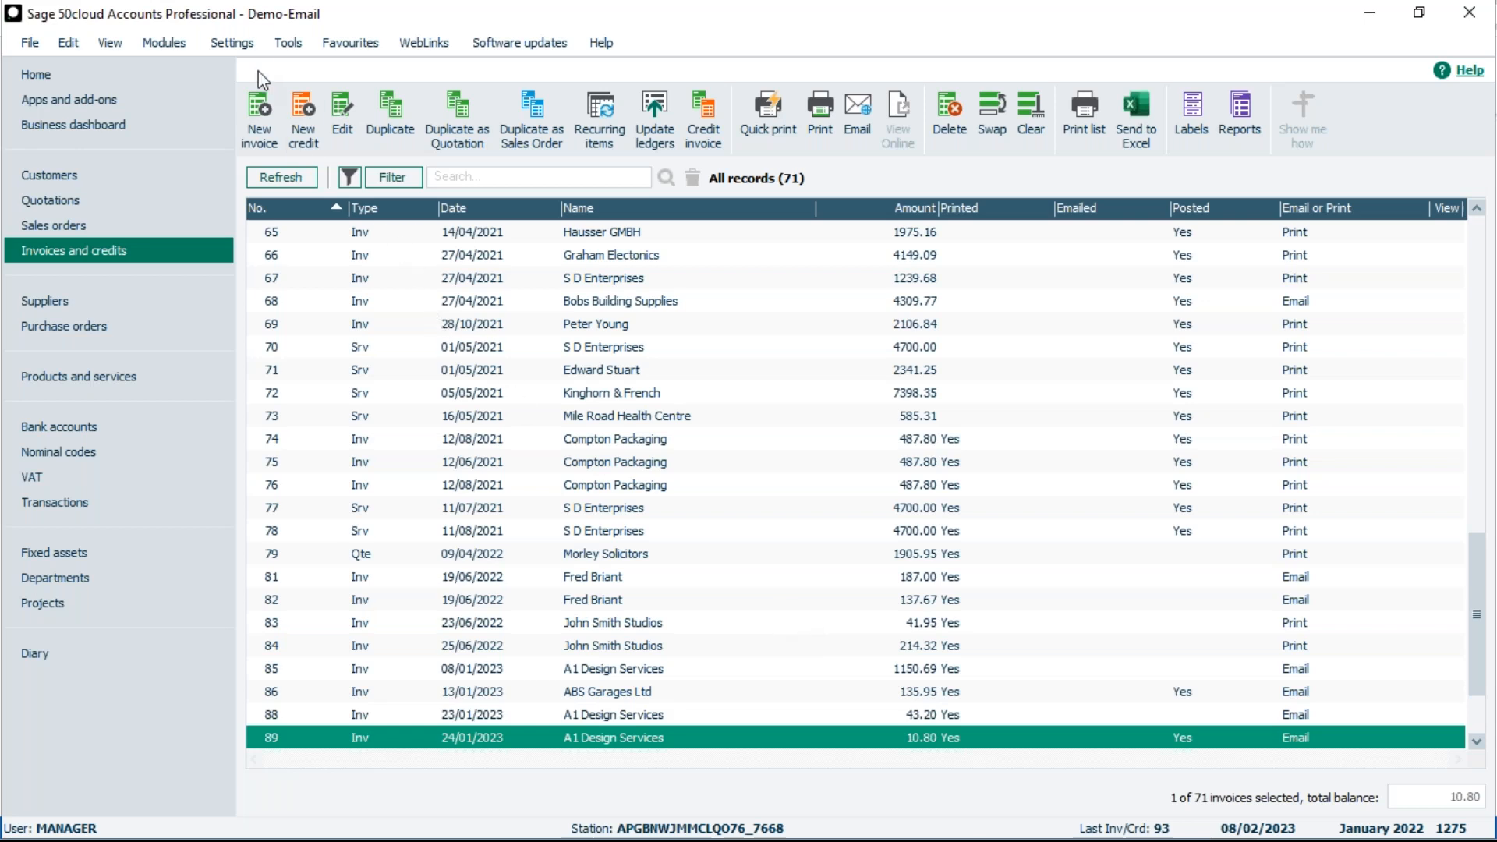
- Open the email defaults, set the email program to Webmail and examine the available email providers
click(232, 42)
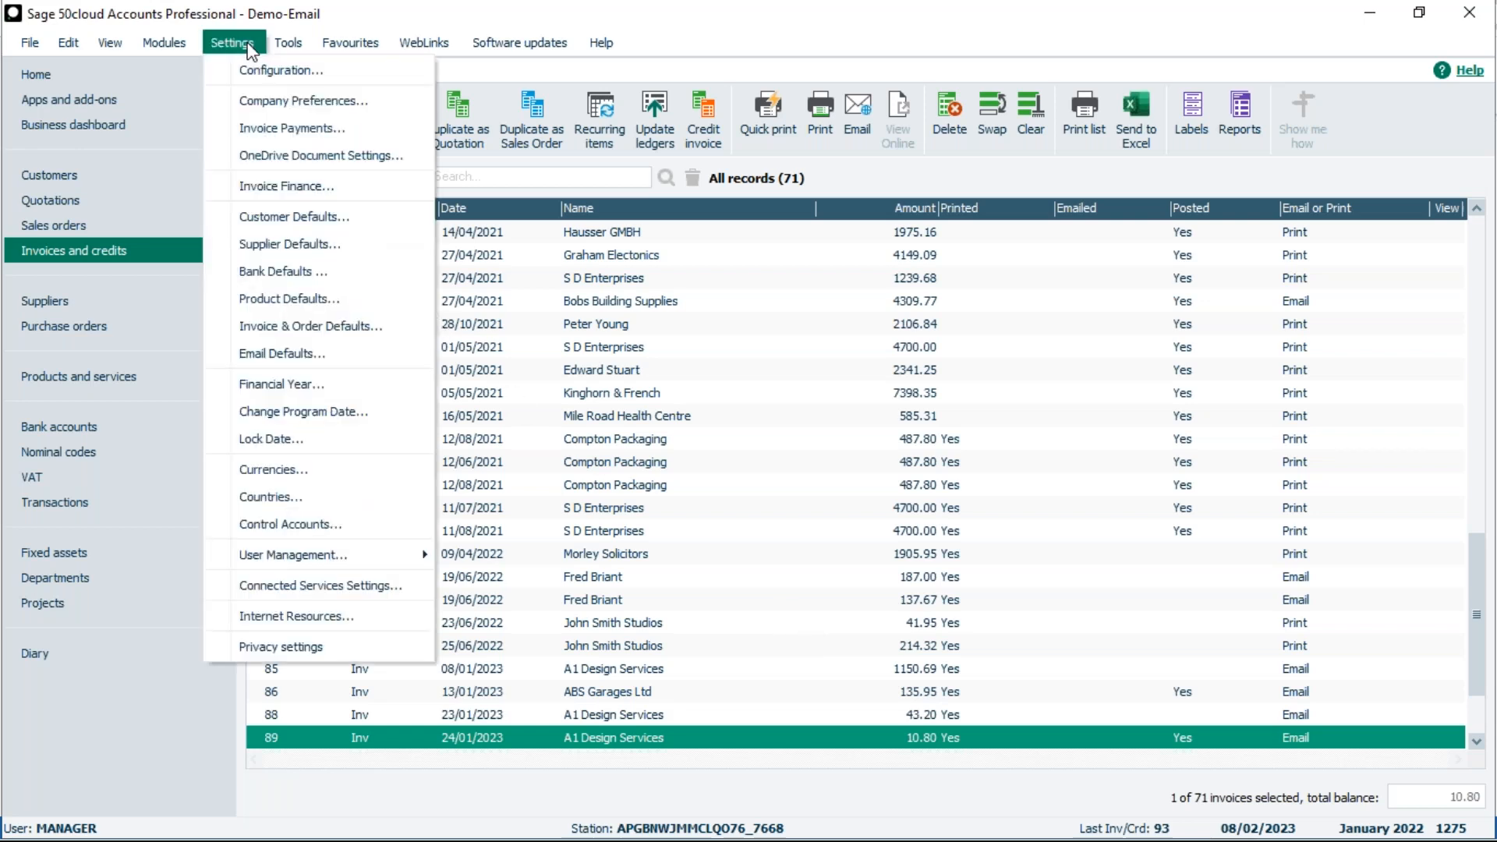
click(301, 365)
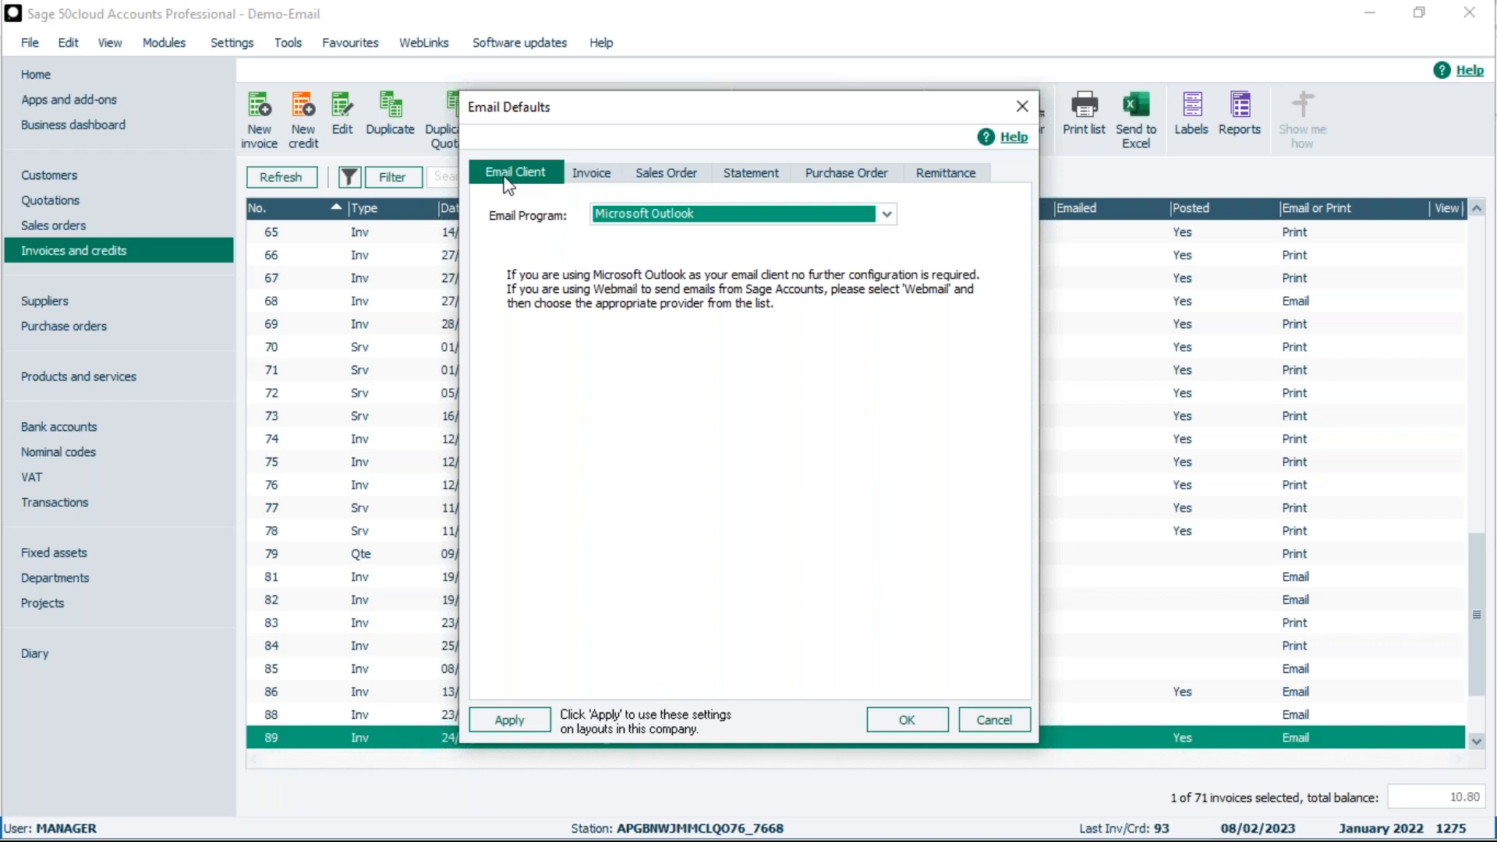
click(742, 219)
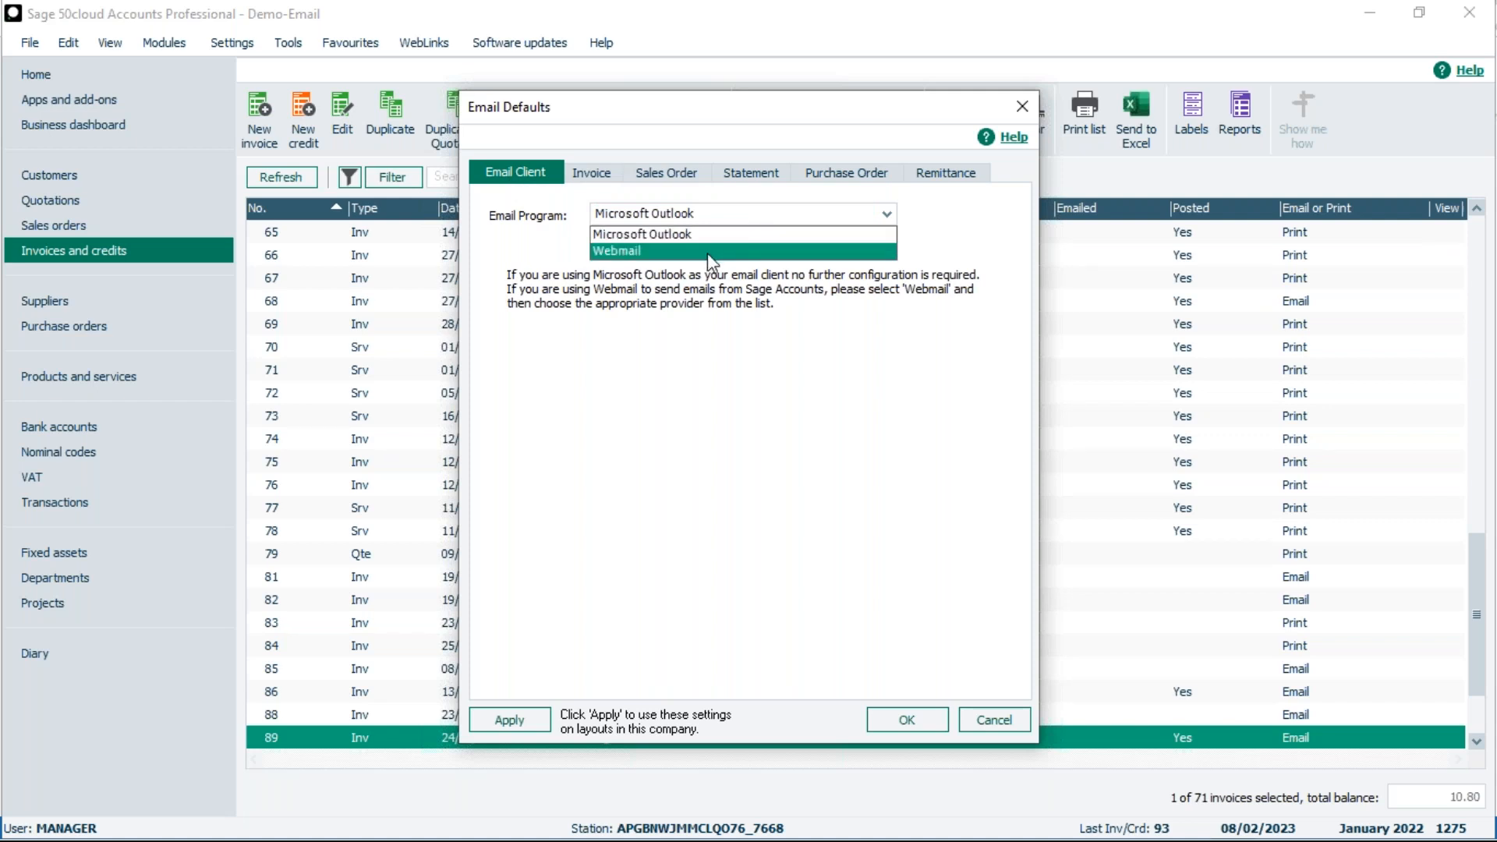
click(651, 251)
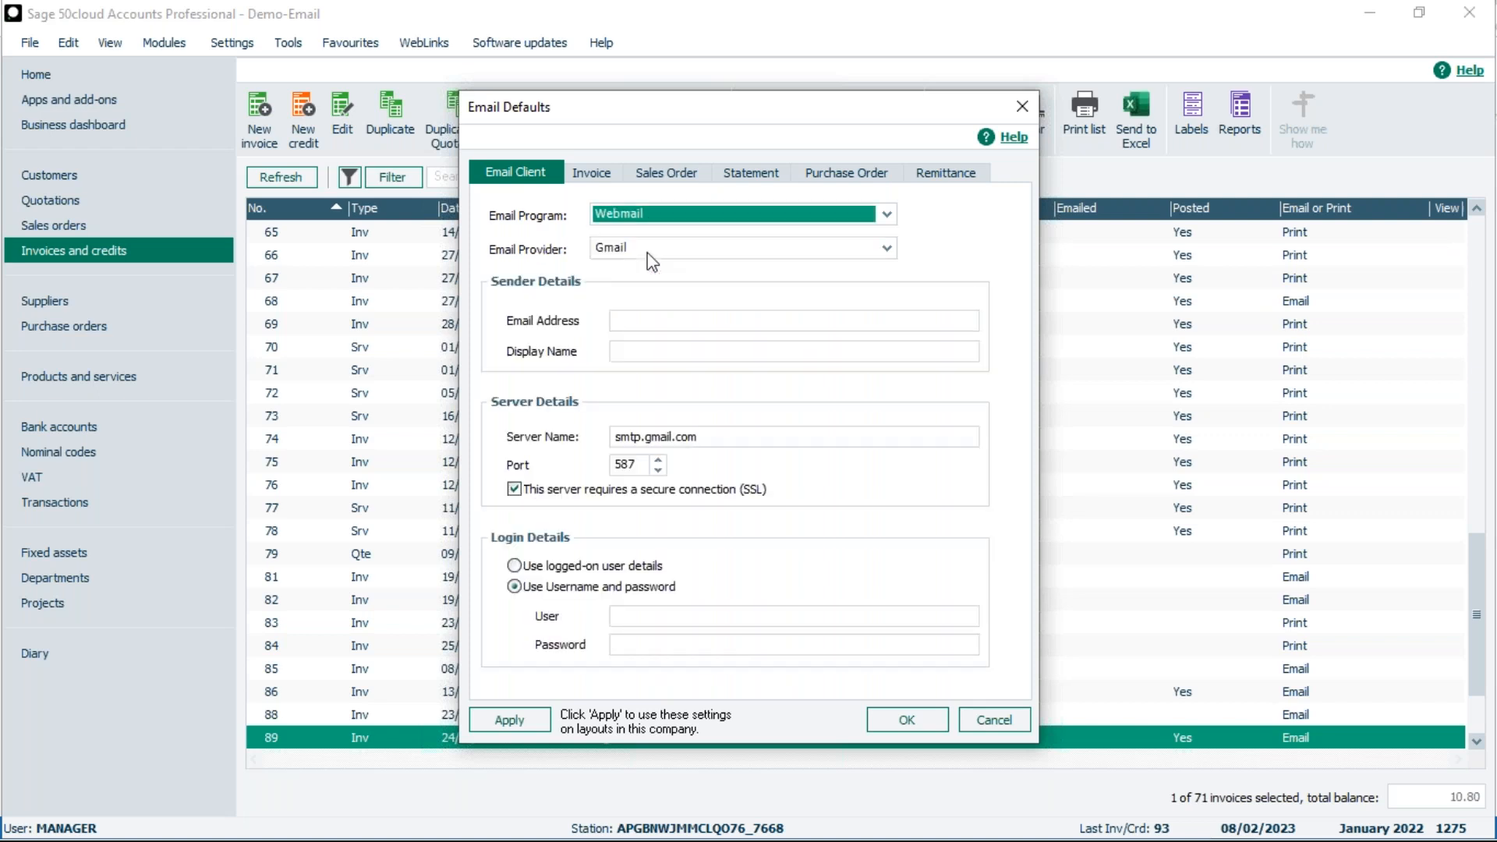
click(664, 251)
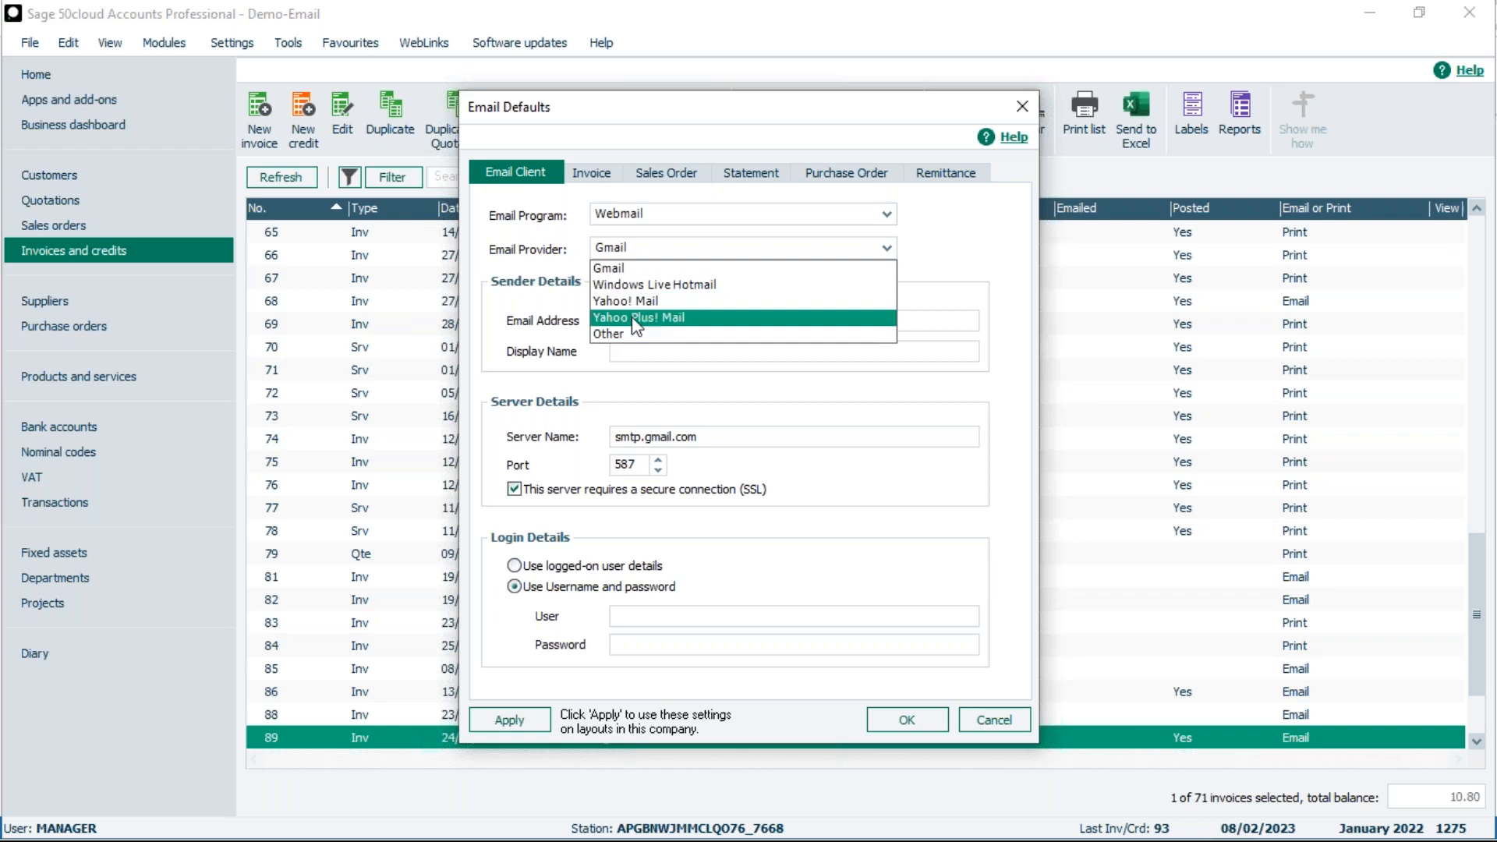
click(947, 249)
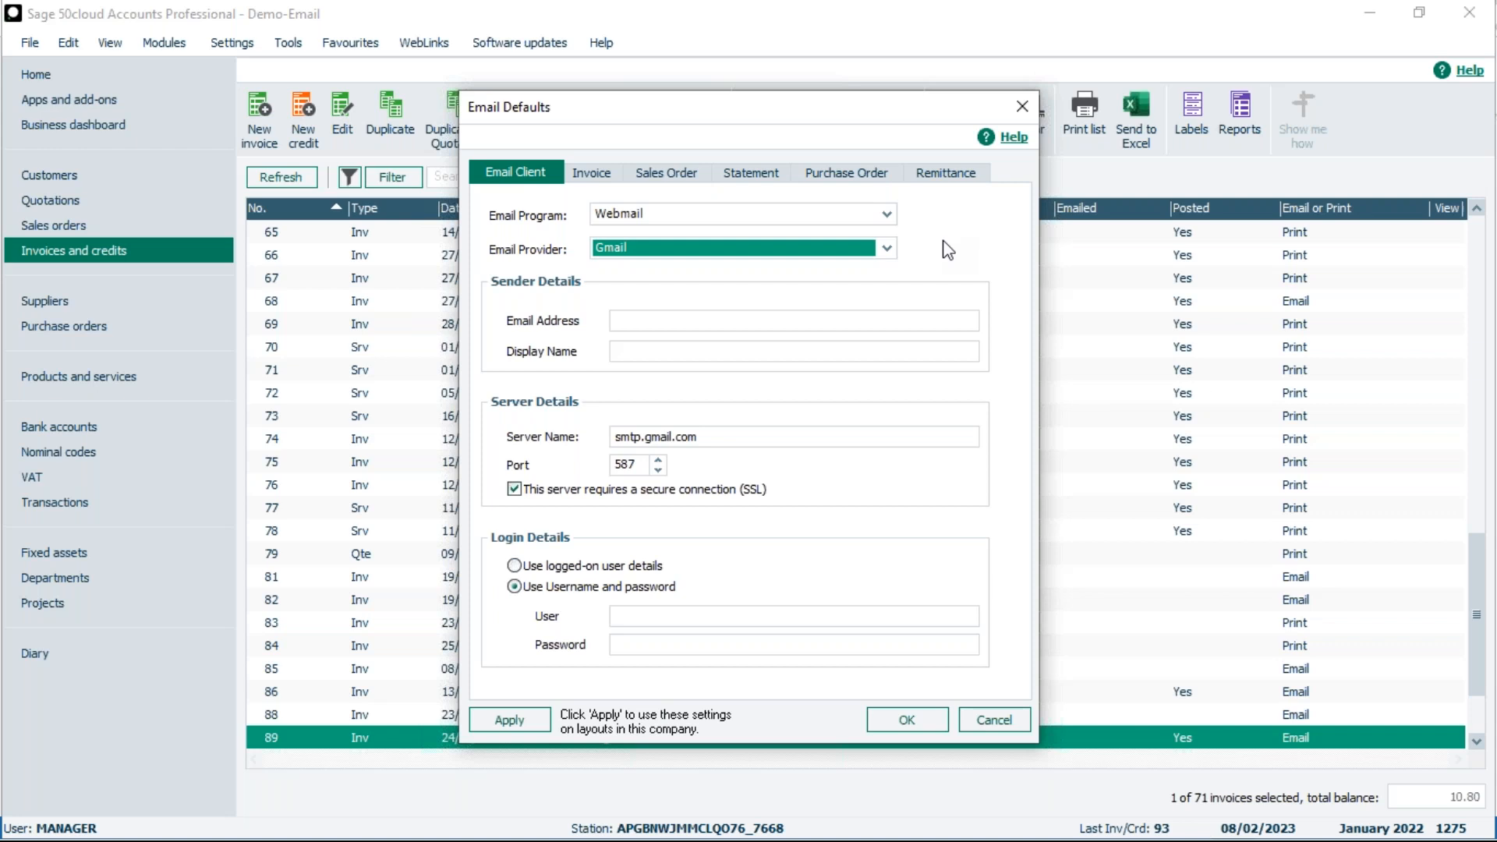
- Set the email program back to Microsoft Outlook and discard the unapplied webmail settings
click(721, 214)
click(645, 234)
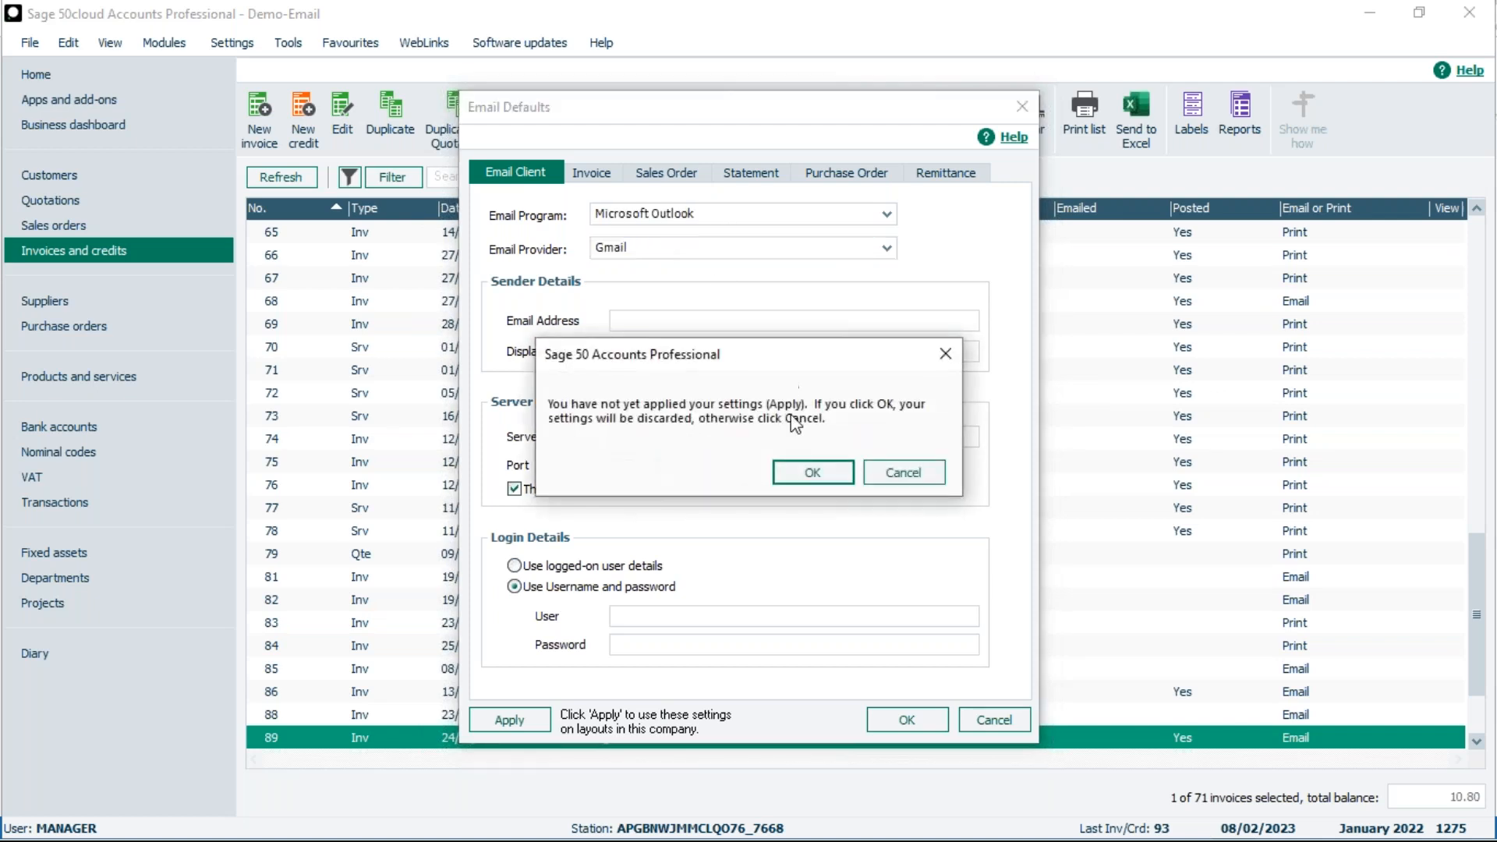
click(815, 471)
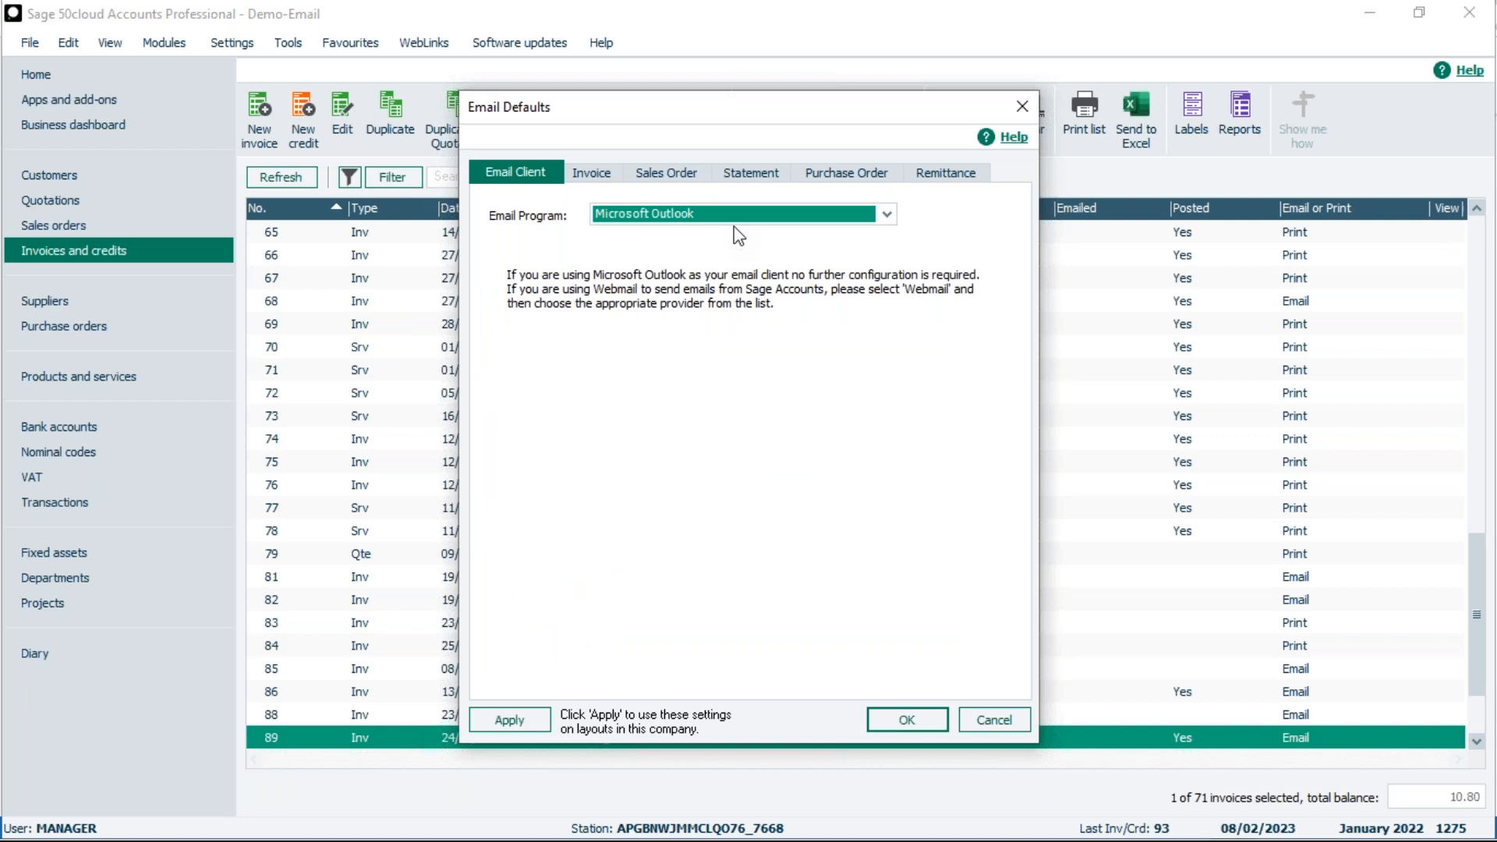
- Look through the email defaults for invoices, sales orders, statements, purchase orders and remittances
click(597, 175)
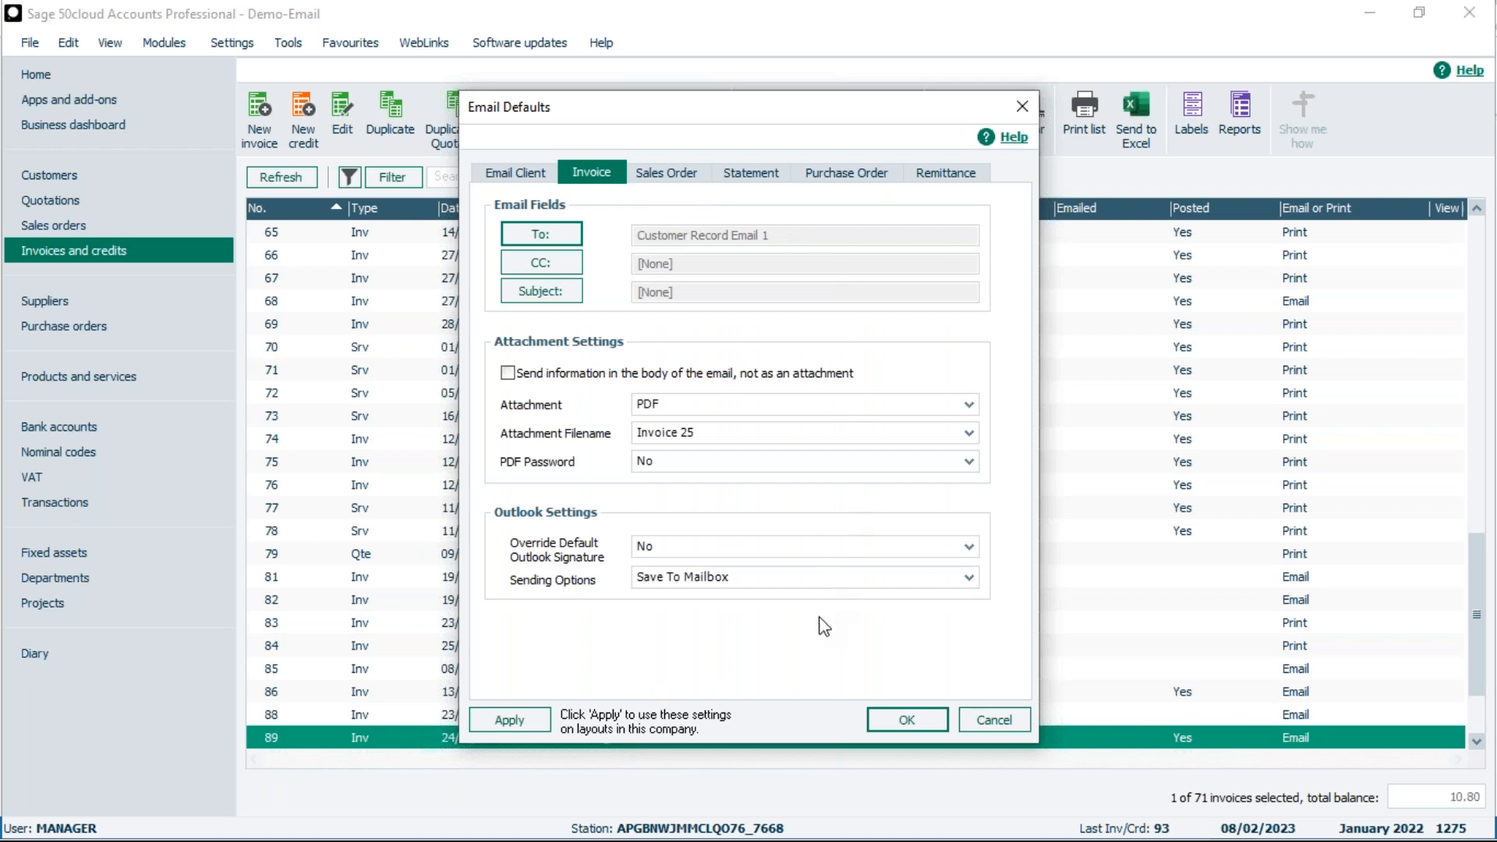
click(680, 174)
click(759, 178)
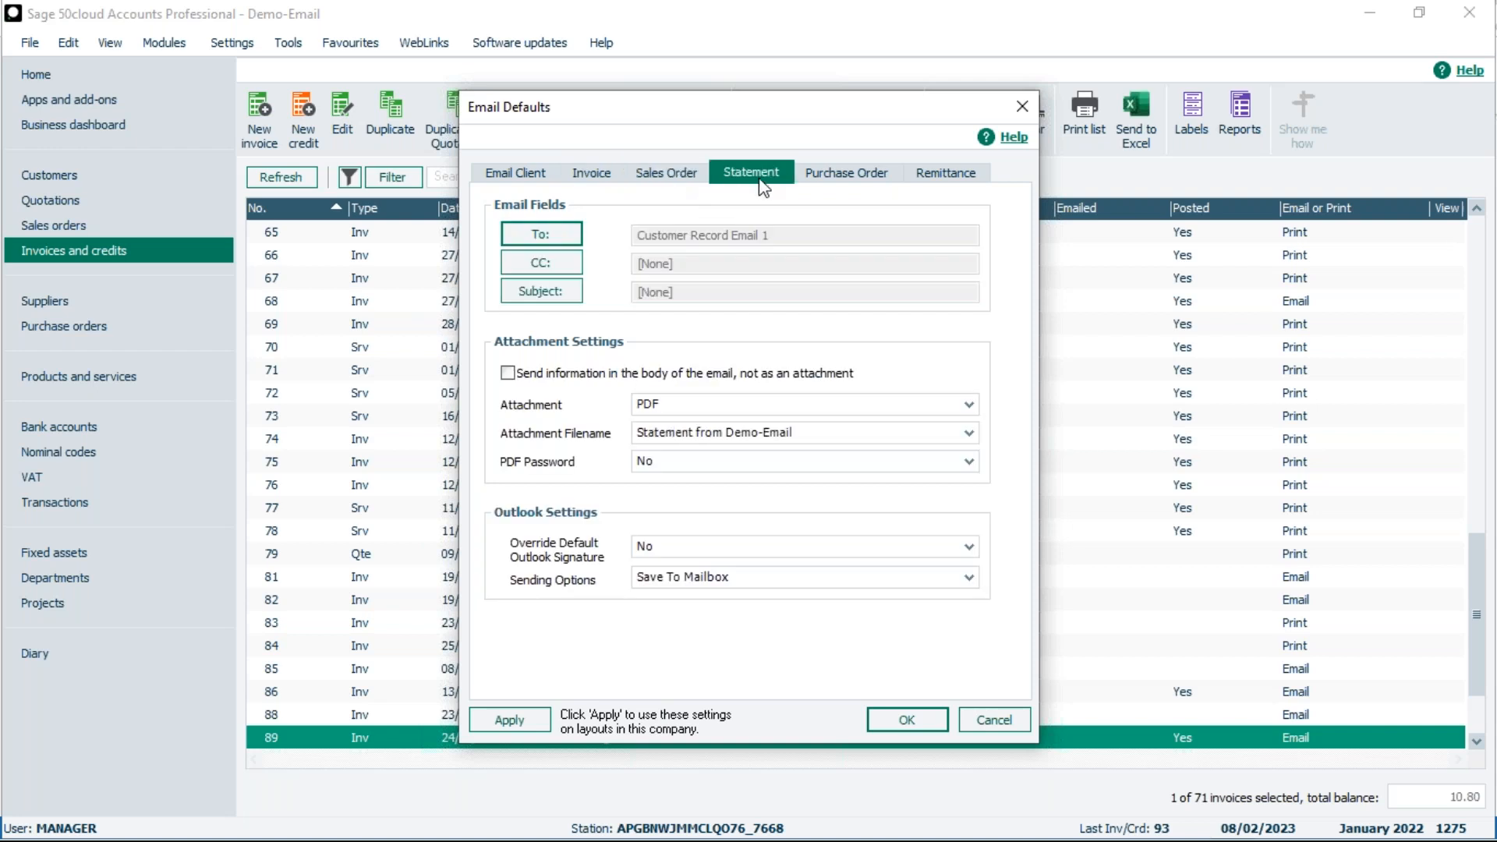
click(870, 182)
click(947, 184)
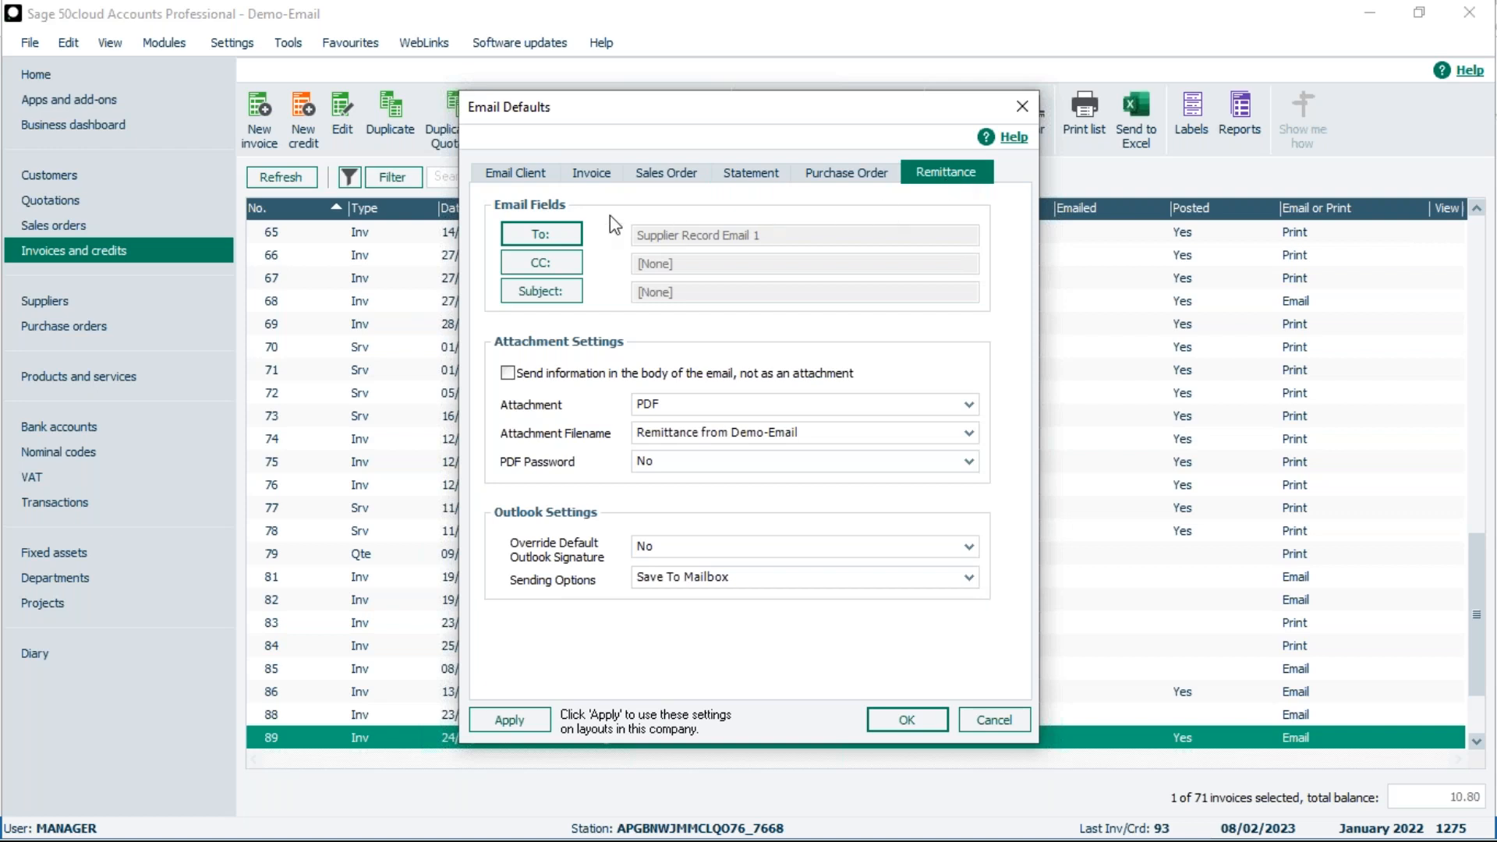
- Examine the recipient address options in the invoice email defaults and accept Customer Record Email 1
click(595, 181)
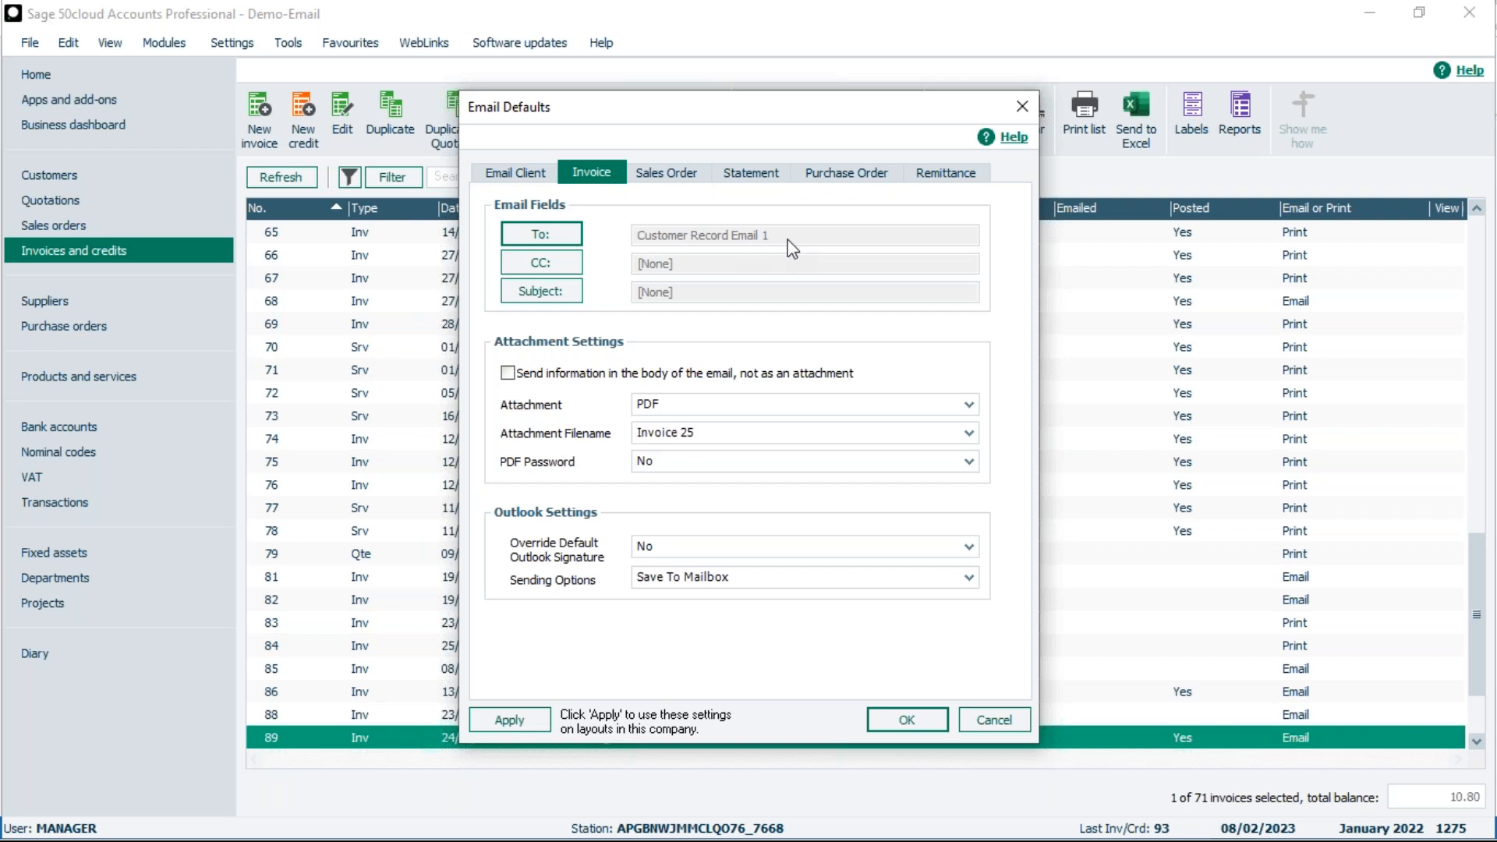
click(543, 238)
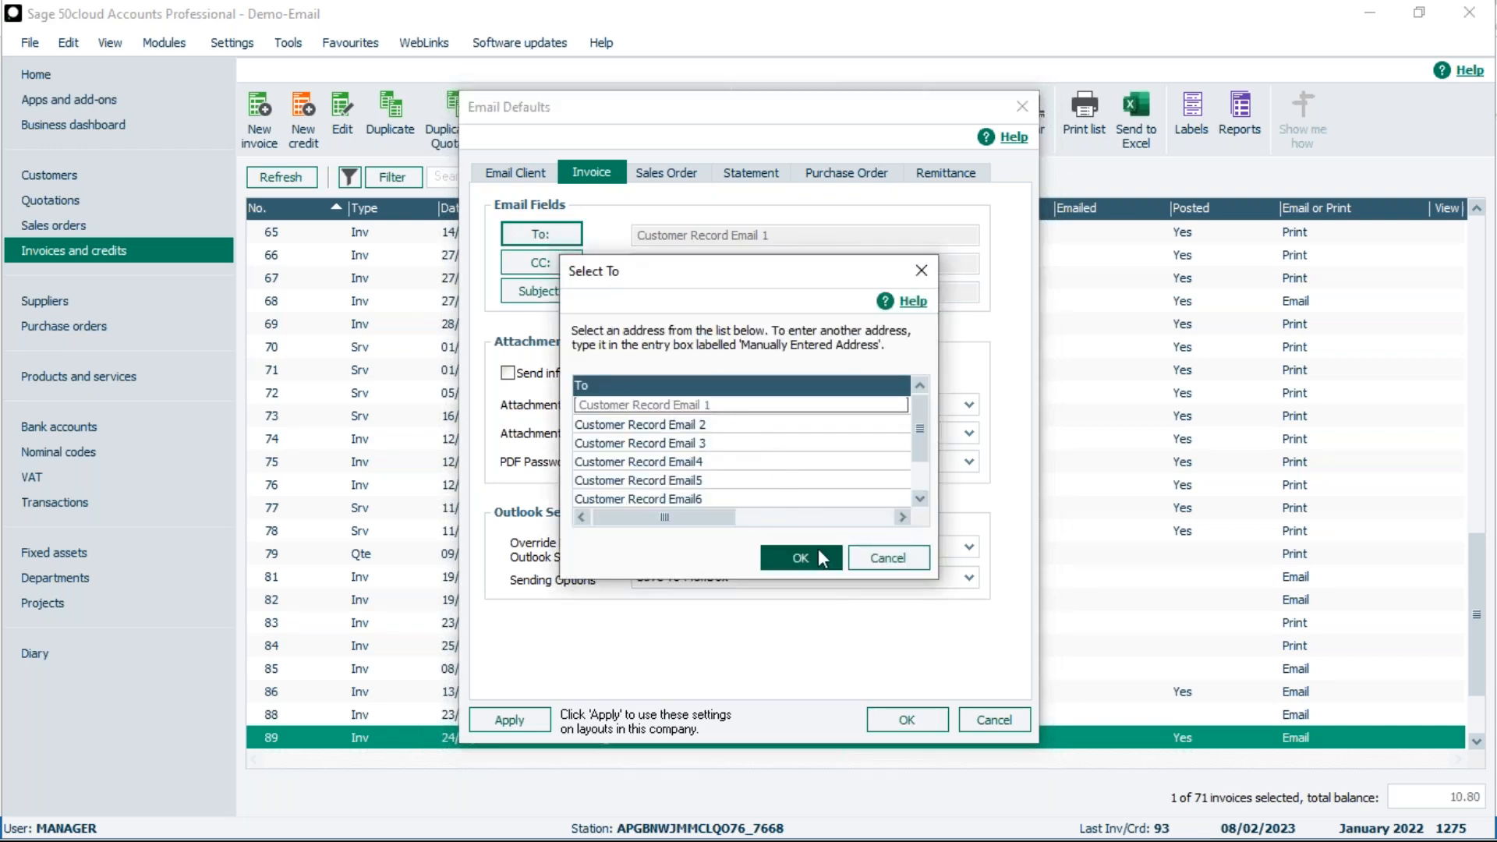
click(921, 499)
click(920, 498)
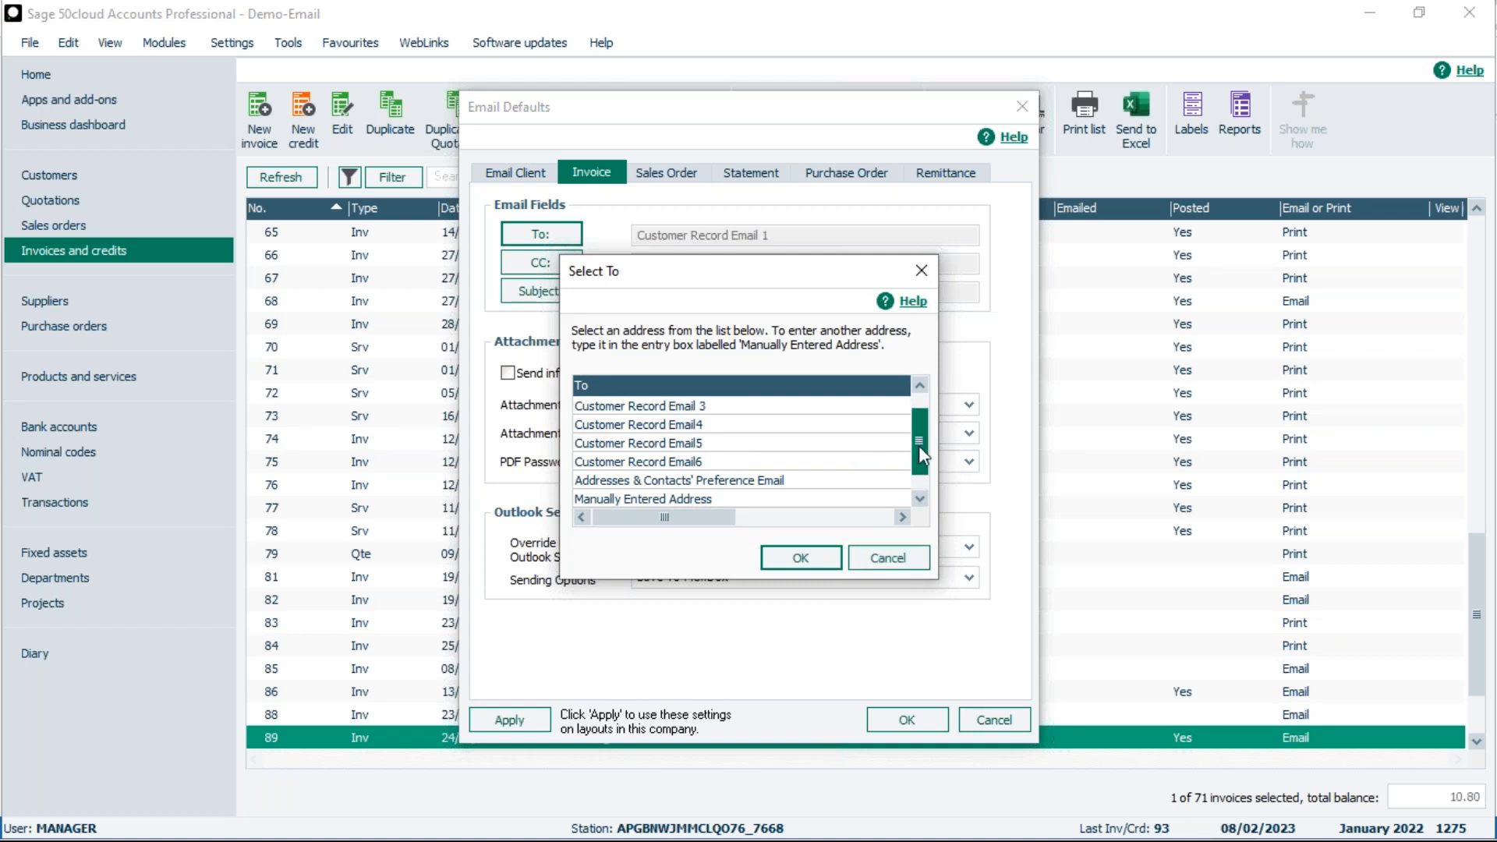
scroll(918, 446, up, 2)
click(799, 559)
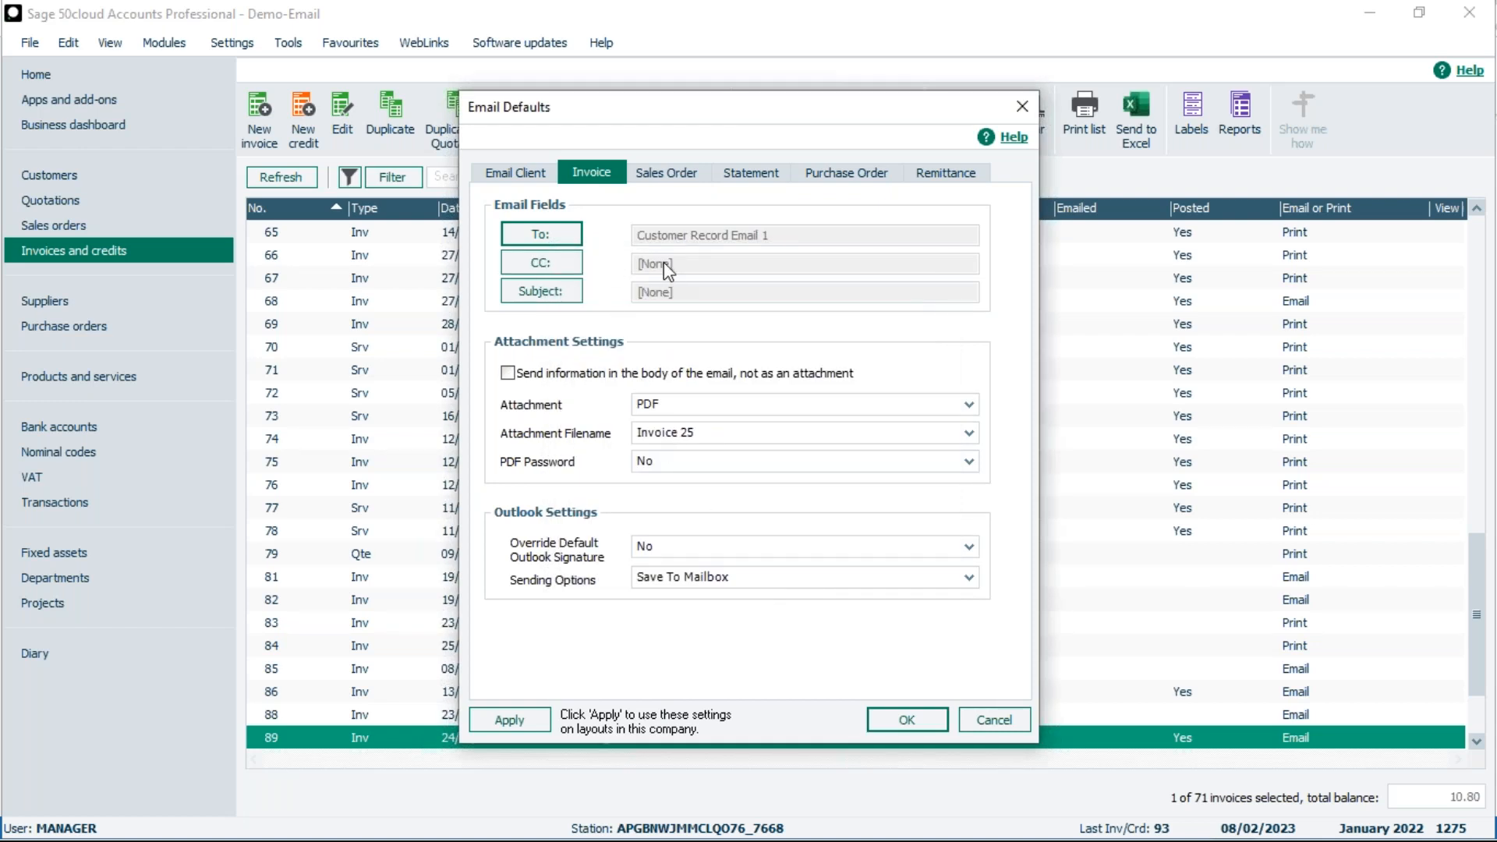
- Examine the CC address options for invoice emails, including a manually entered address, and choose [None]
click(530, 260)
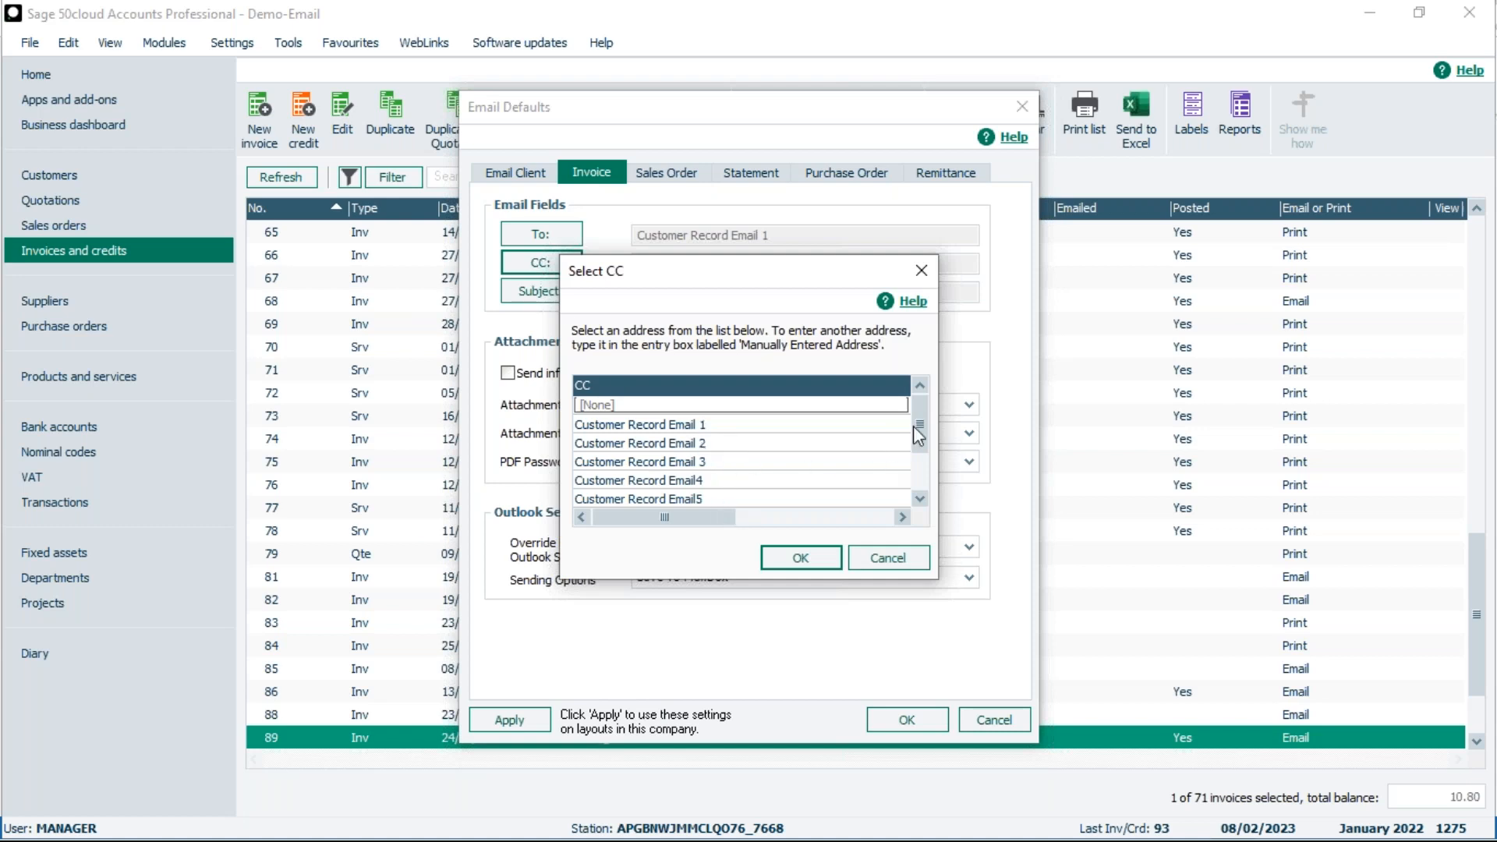
drag(923, 433, 931, 493)
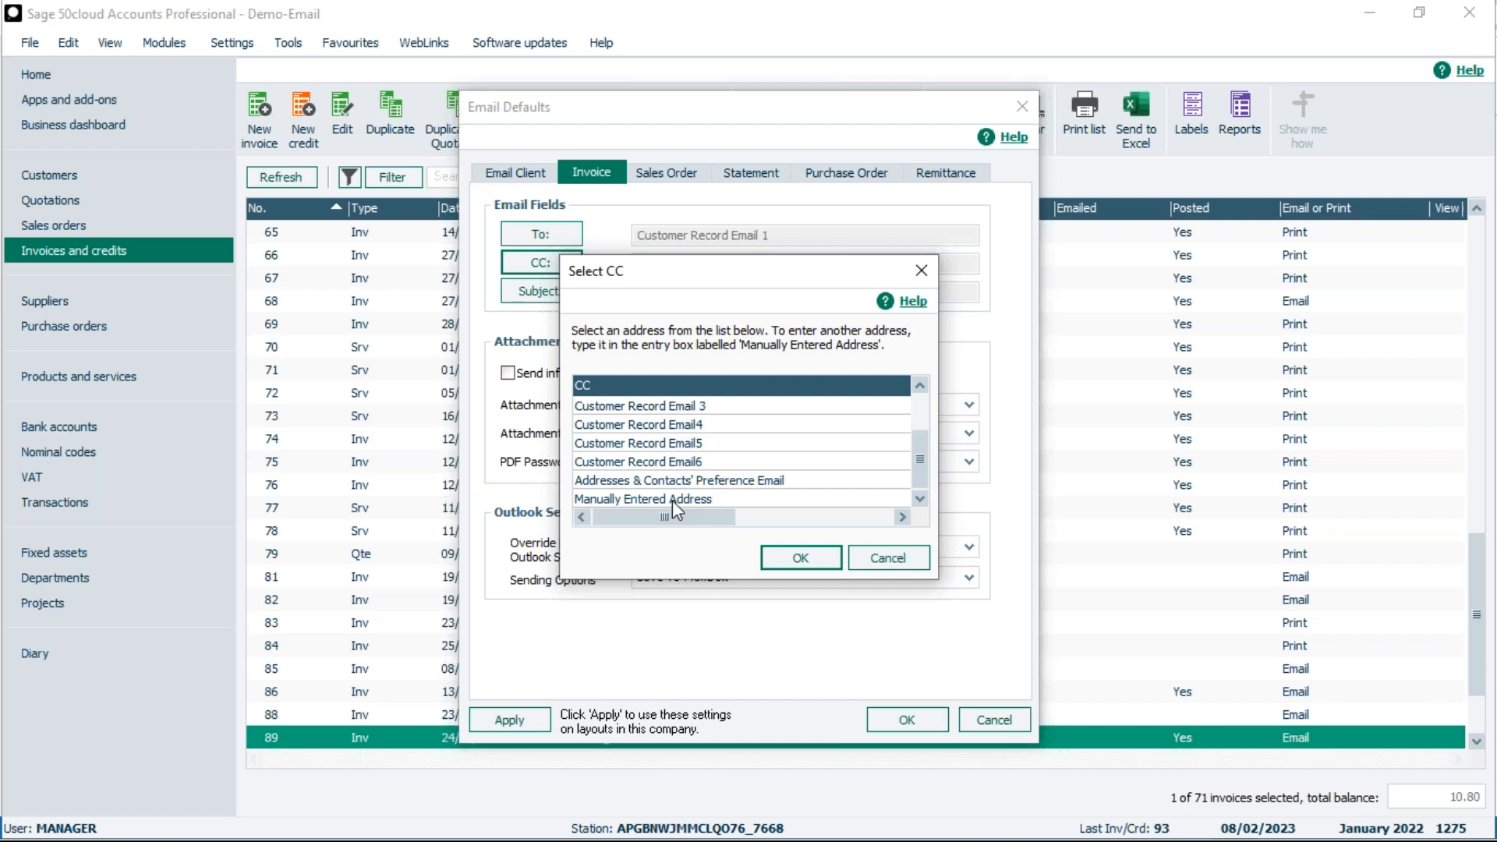
click(643, 500)
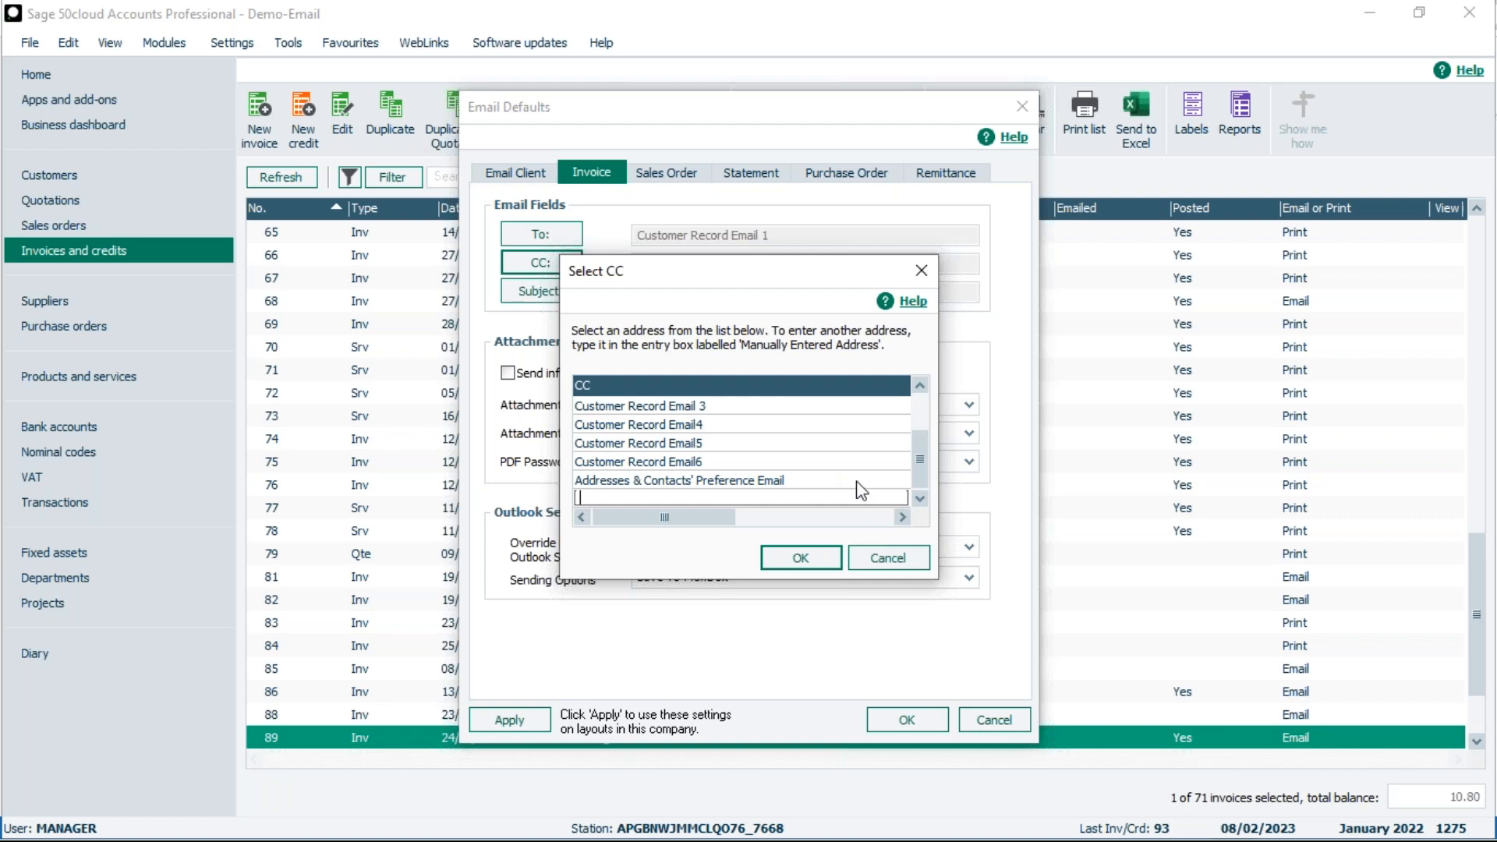
drag(920, 476, 920, 429)
click(607, 407)
click(788, 560)
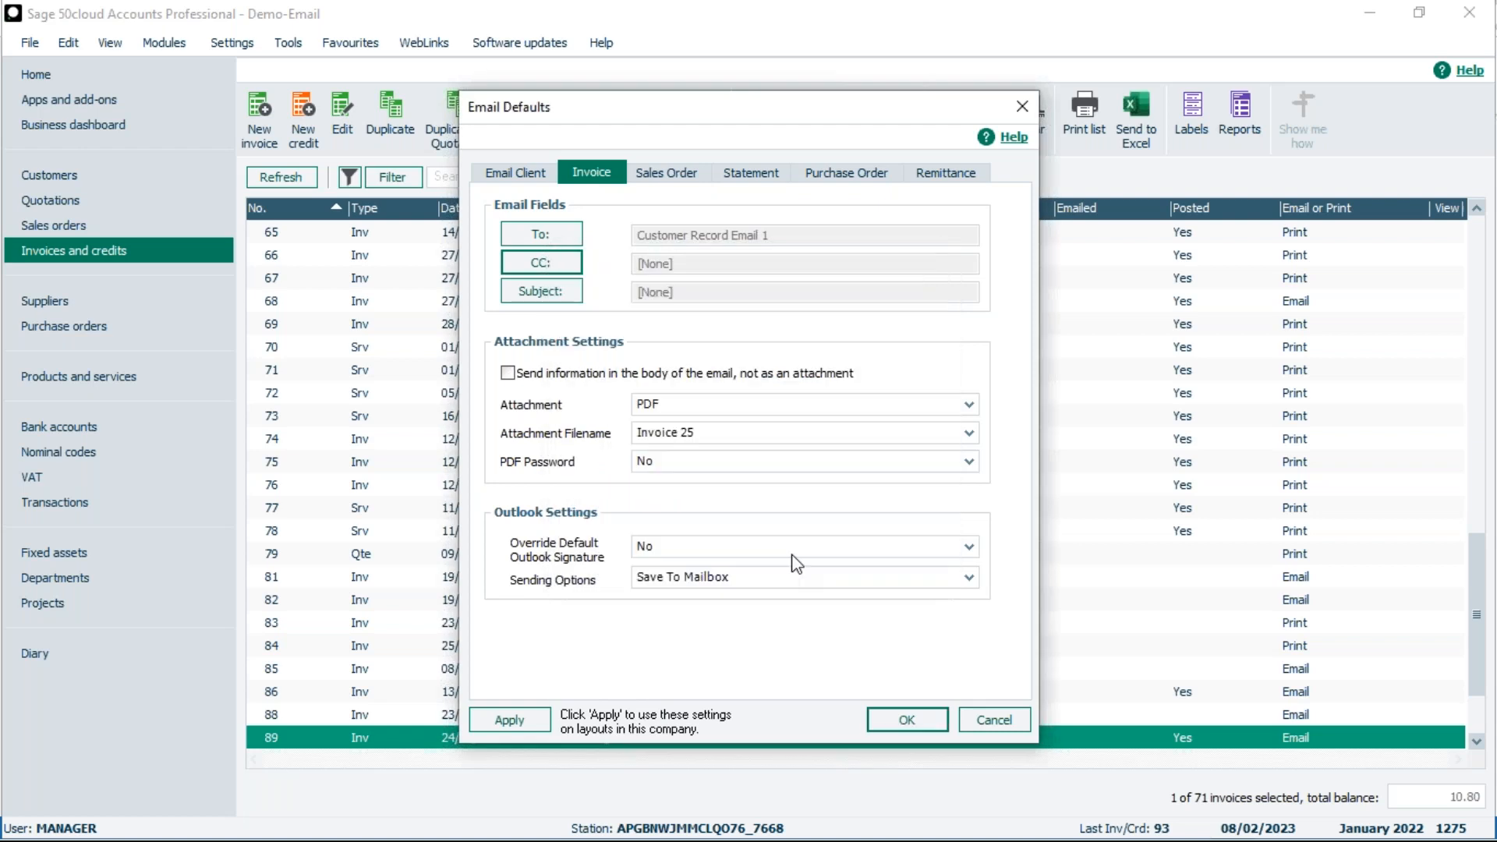
- Examine the subject options for invoice emails and close the selection without applying a subject
click(548, 296)
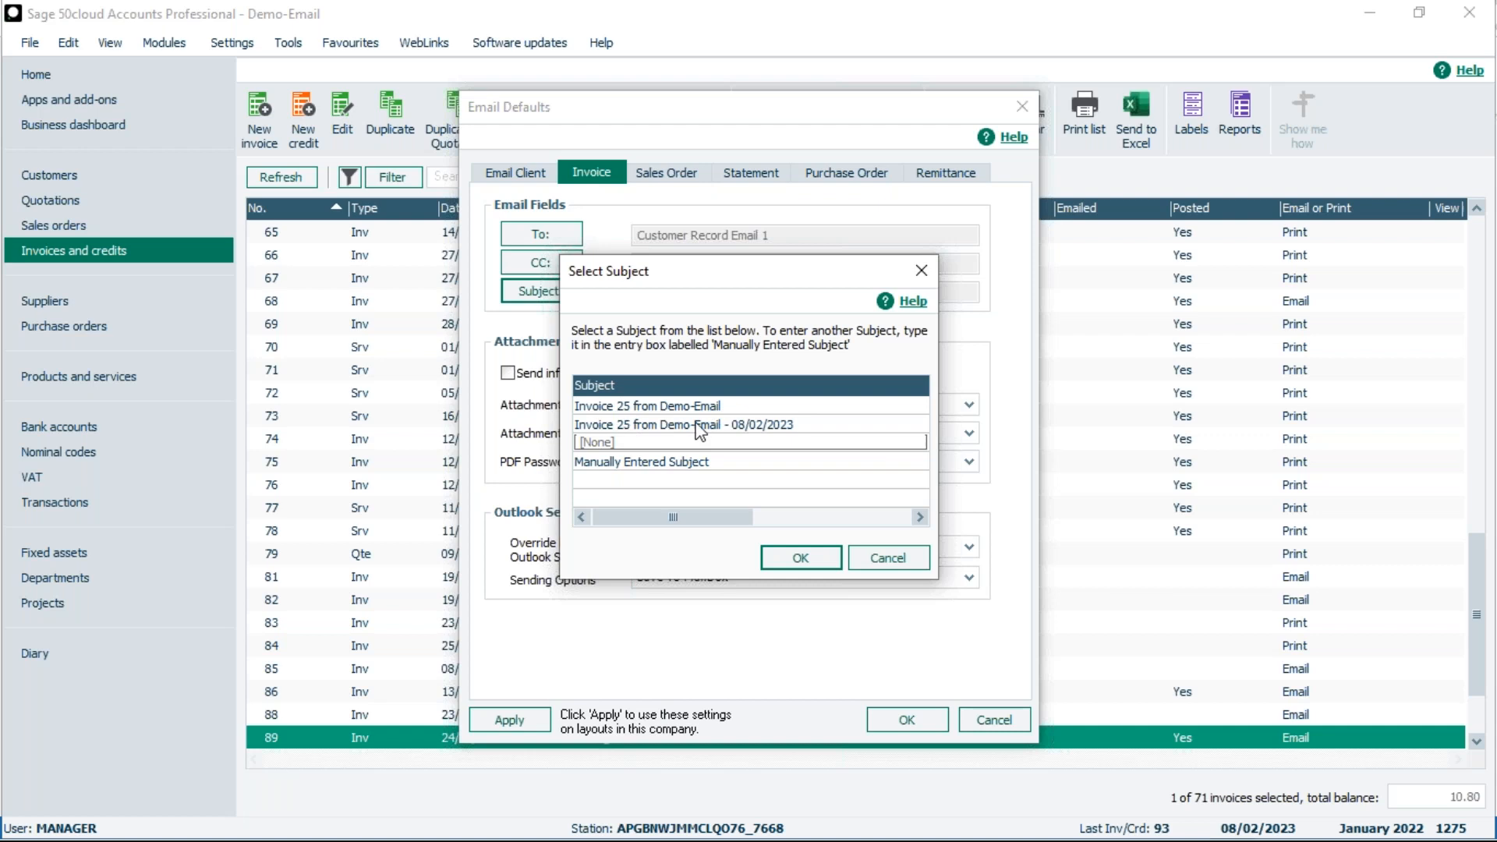
click(875, 428)
click(859, 442)
click(889, 558)
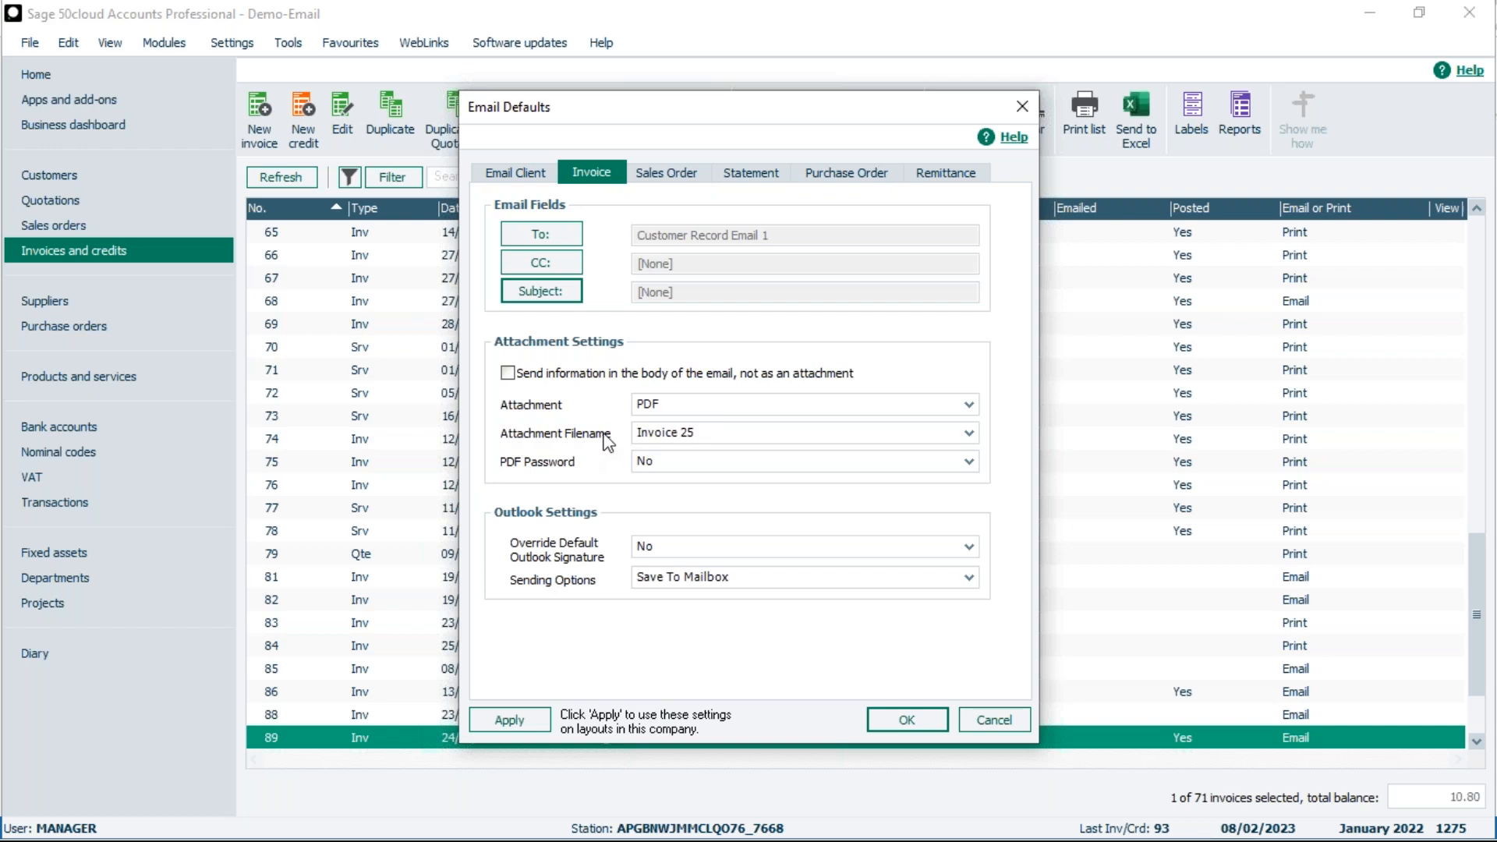
- Examine the attachment filename and Outlook signature override options for invoice emails, keeping Invoice 25 and No
click(970, 434)
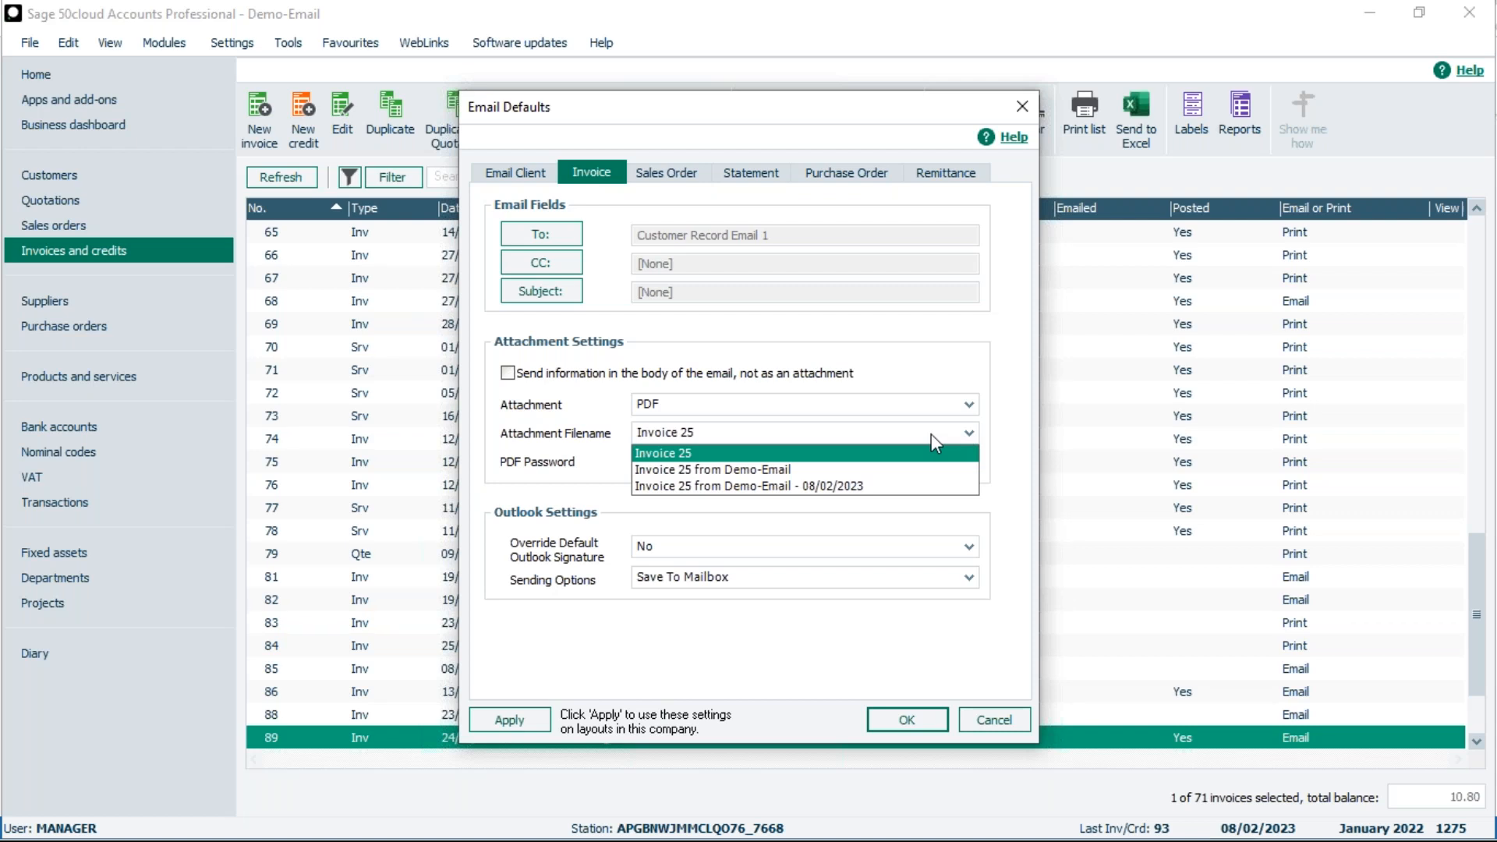
click(716, 453)
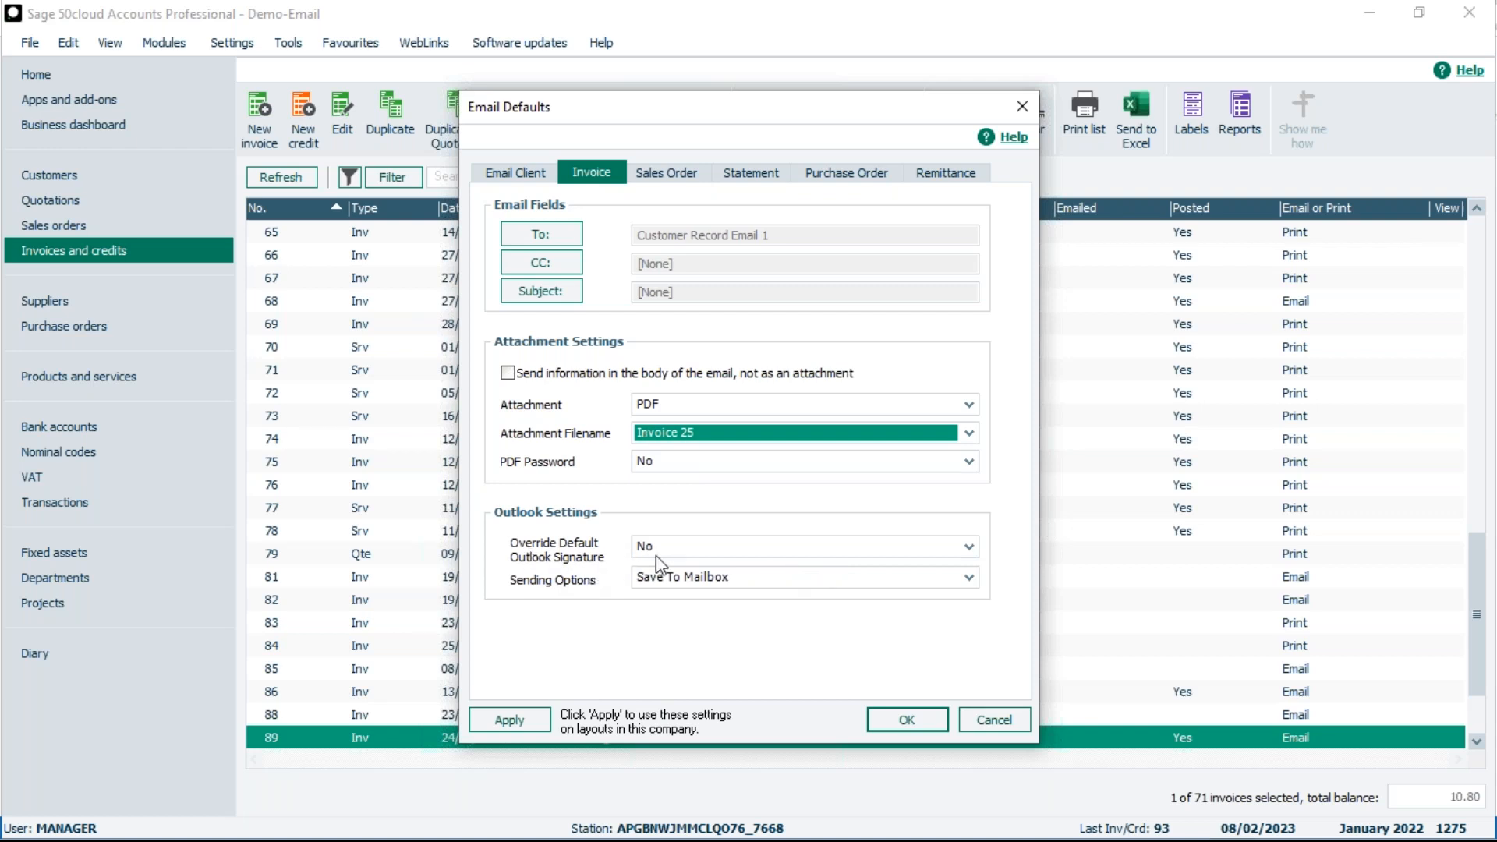
click(690, 550)
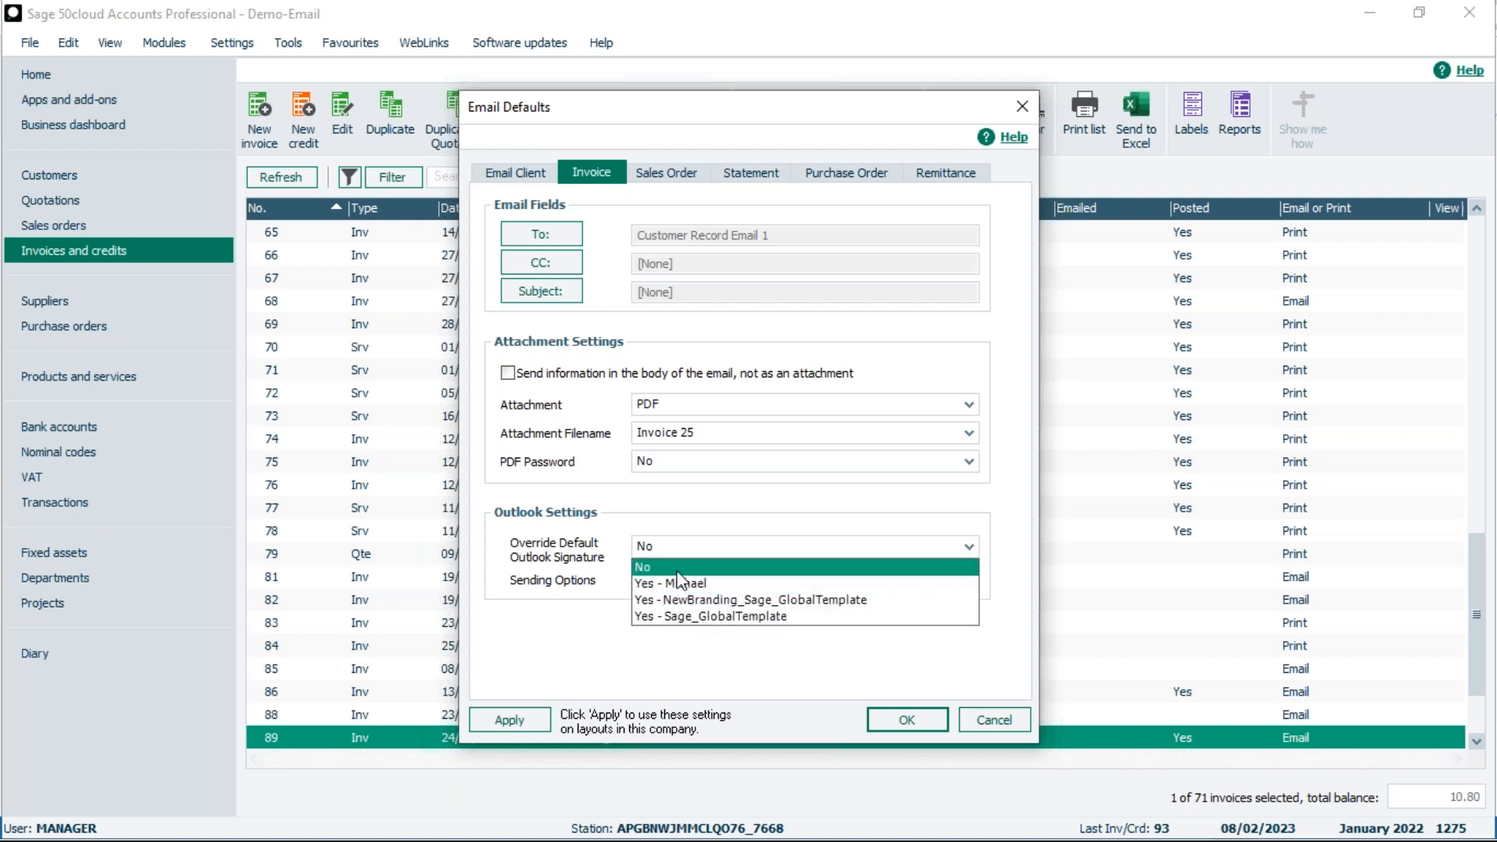
click(676, 566)
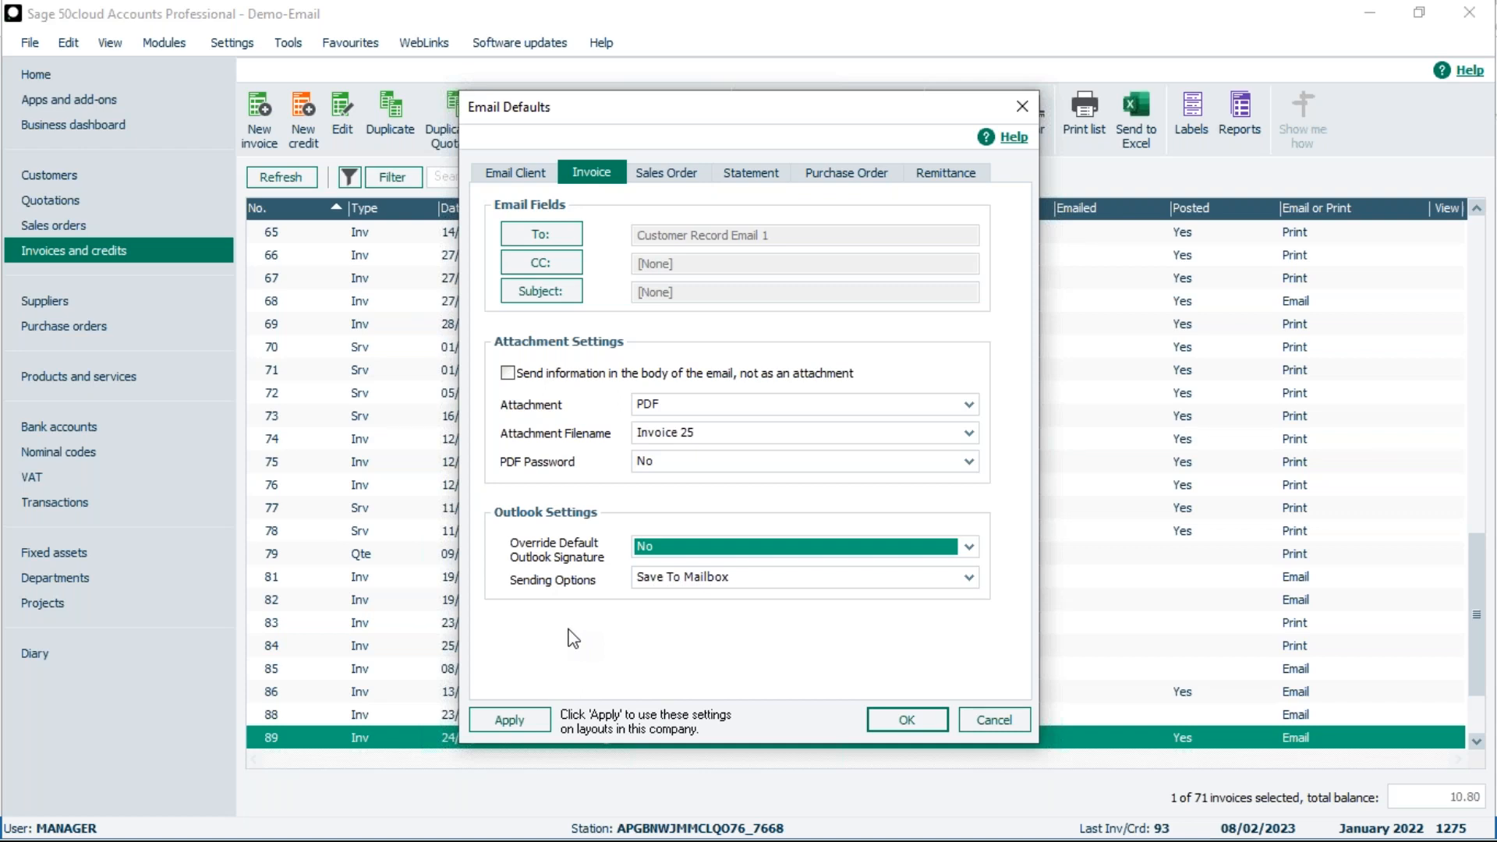
- Apply the email settings to four A4 Plain Paper layouts: Commercial invoice, Inv Settlement Discount, Inv\Crd Discount and Inv\Crd Discount with bank details; save the defaults
click(473, 713)
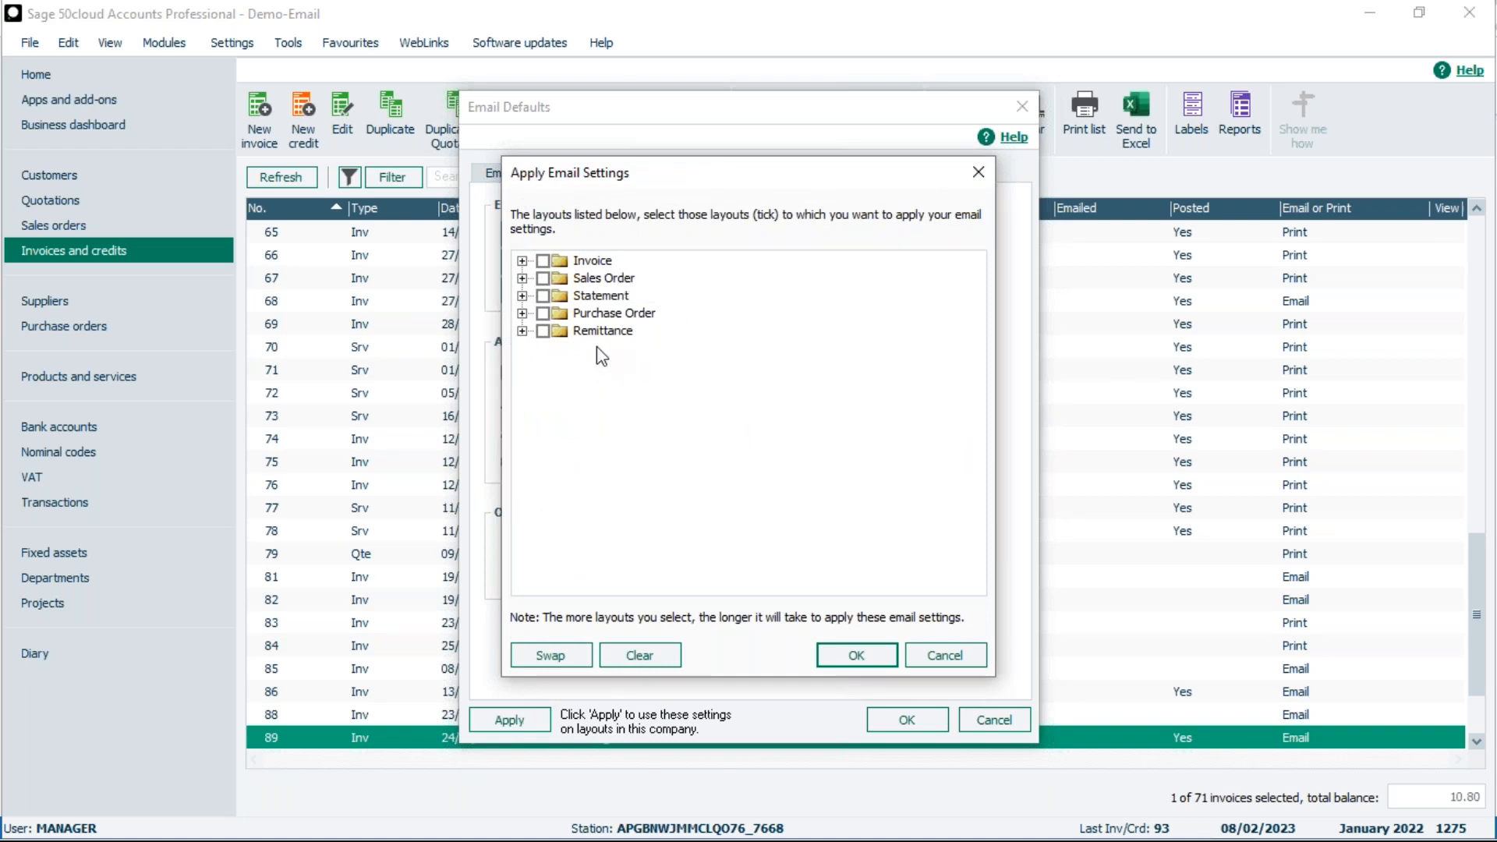
click(543, 262)
click(522, 262)
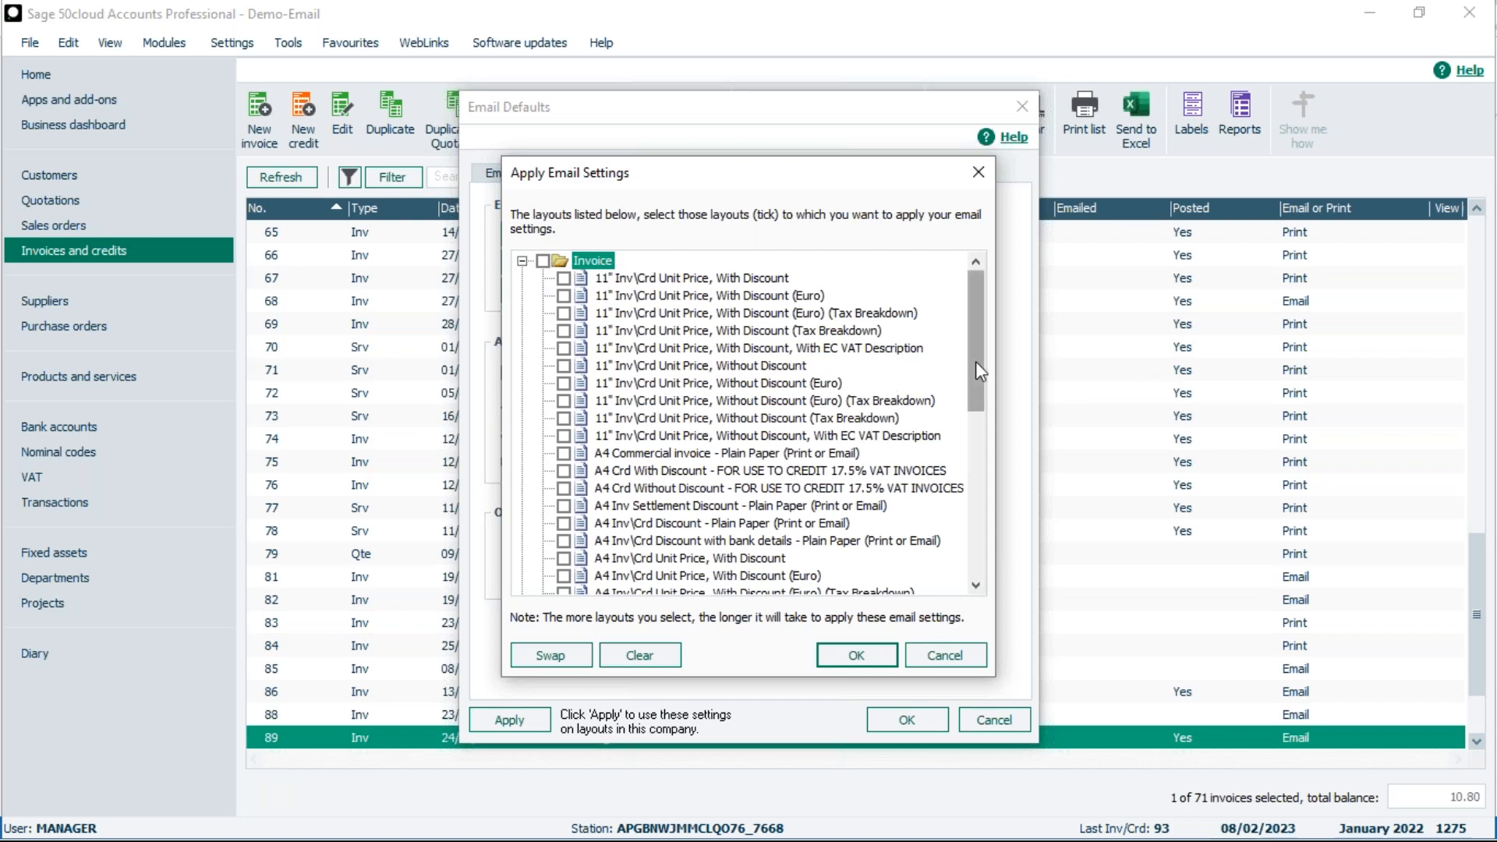
drag(976, 362, 976, 369)
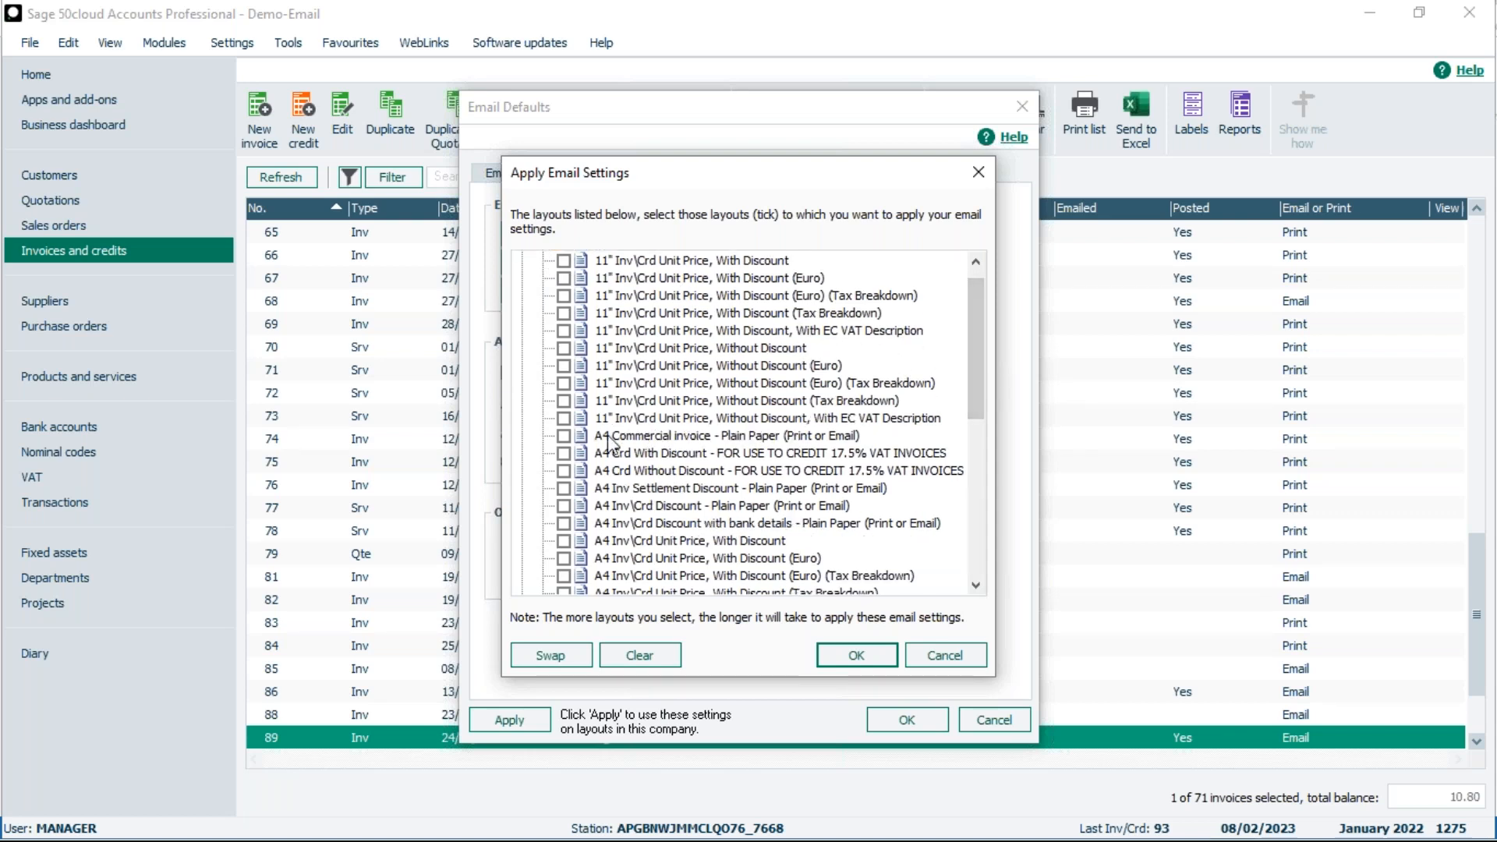
click(563, 437)
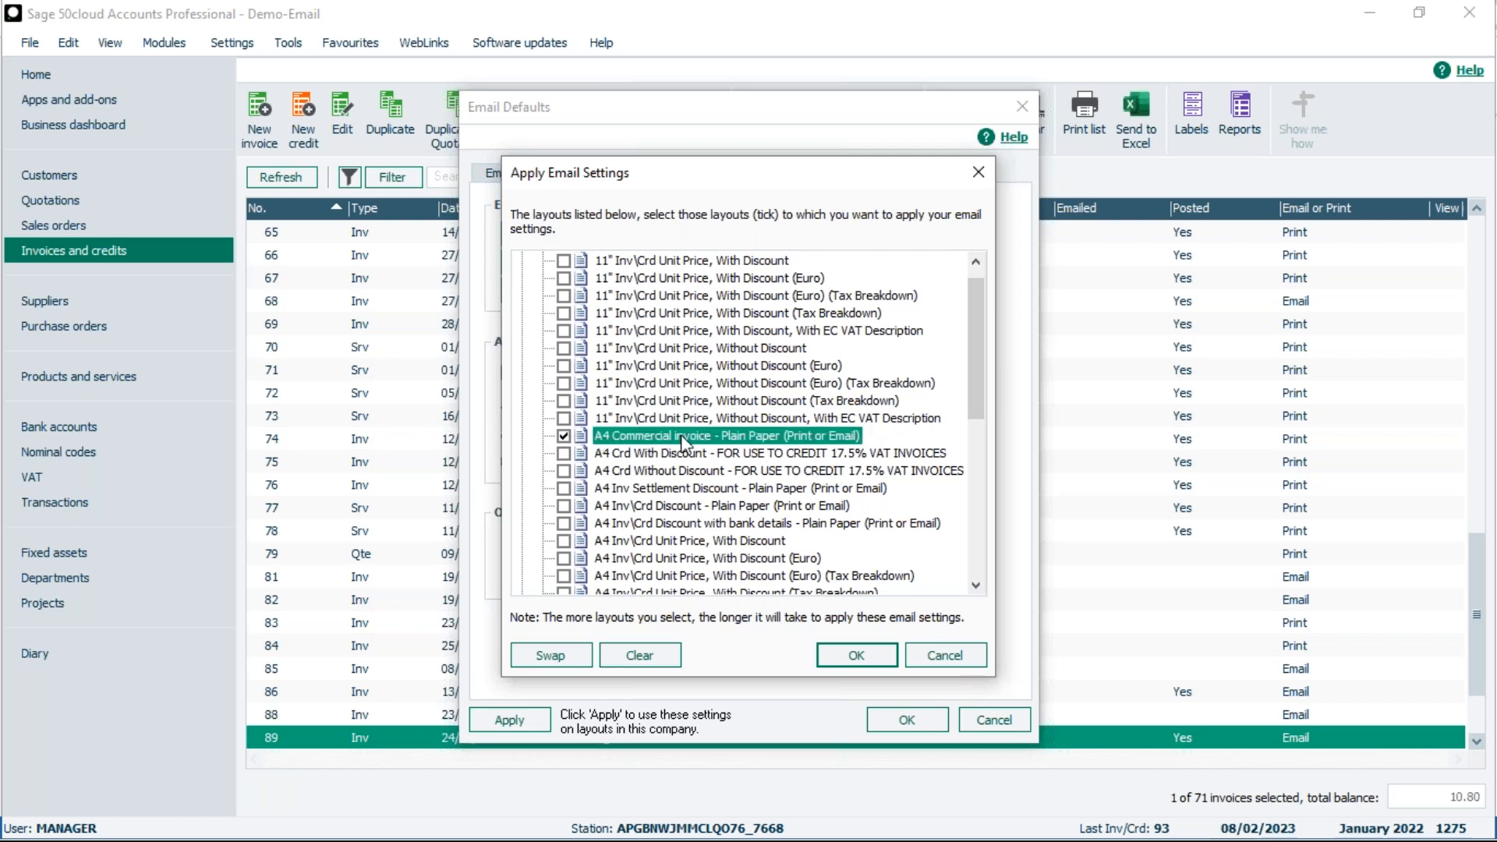
click(563, 507)
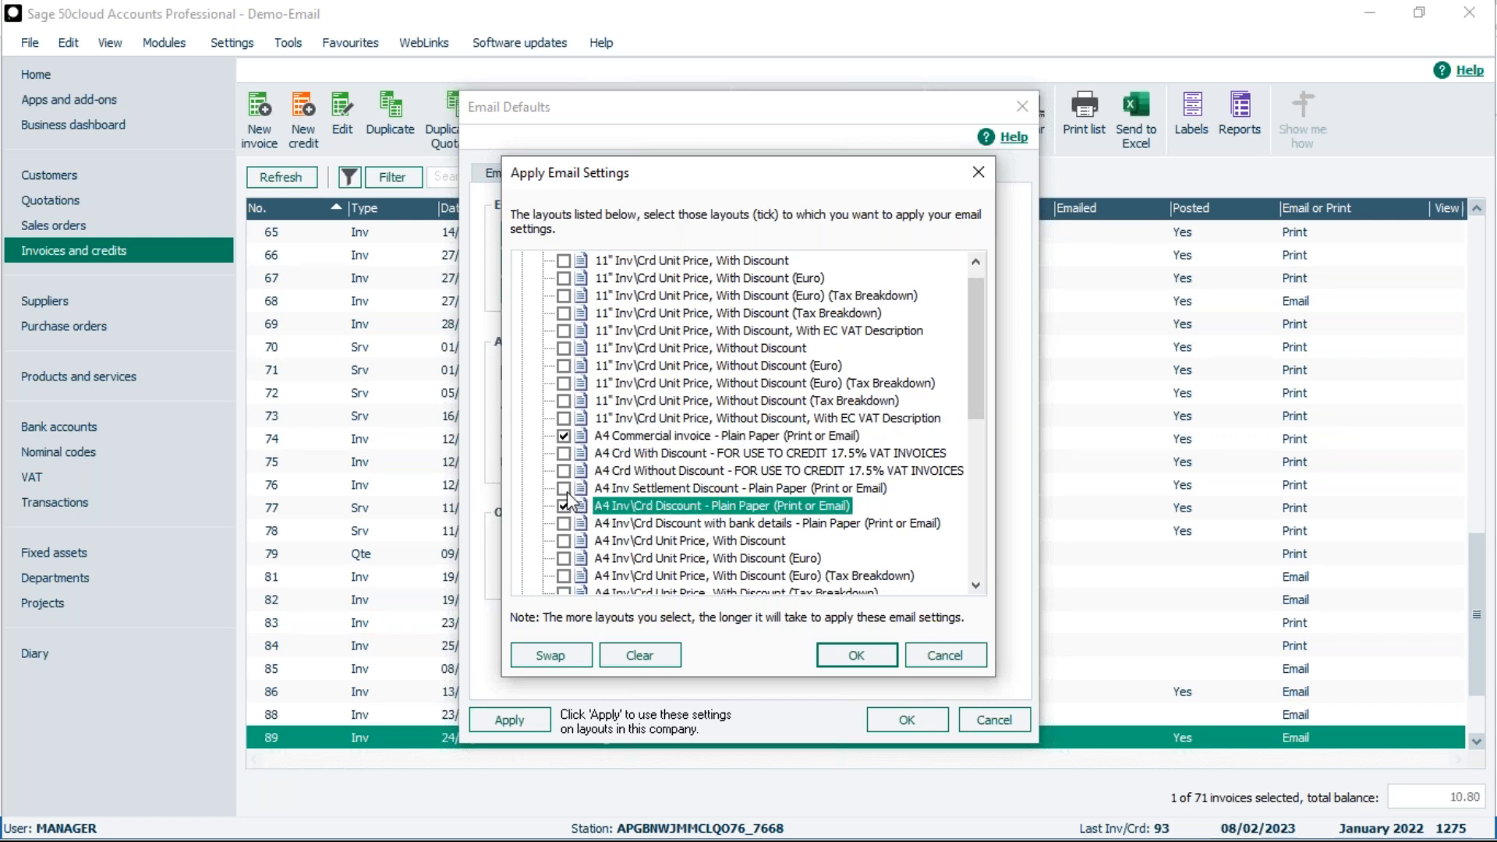
click(564, 488)
click(564, 524)
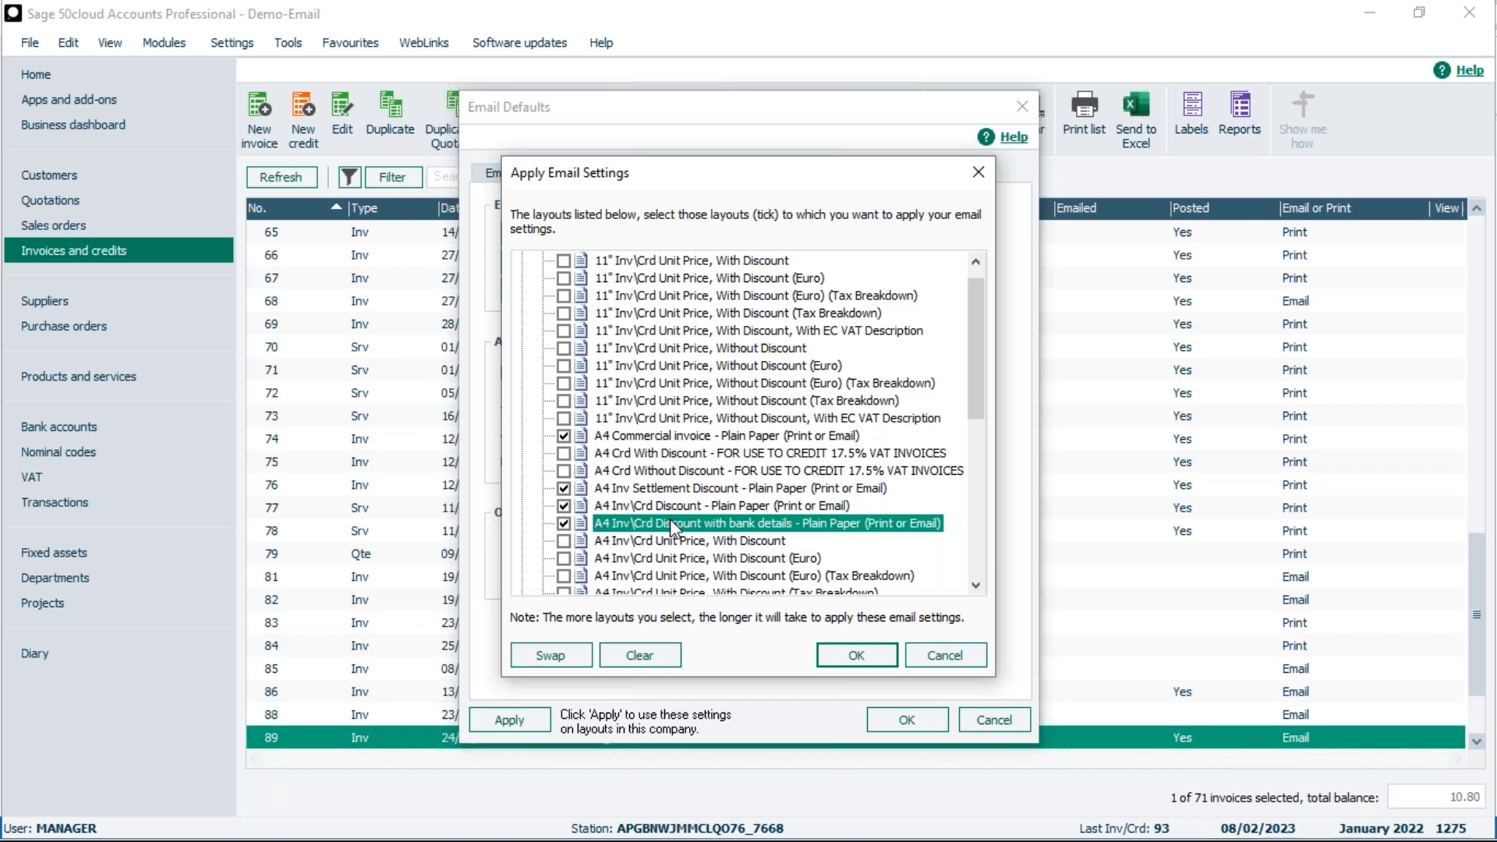
click(857, 656)
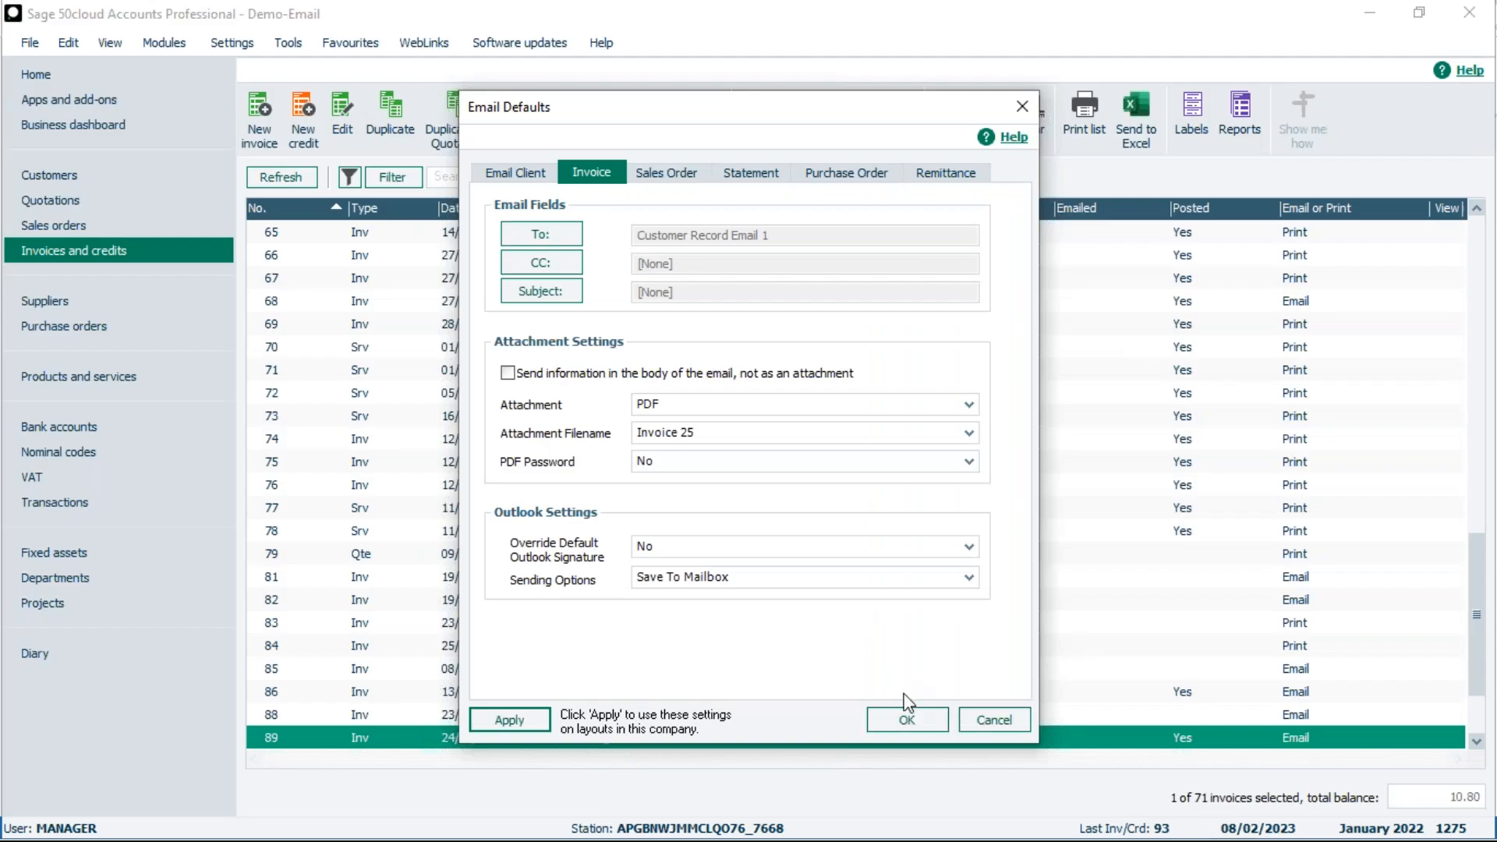
click(909, 721)
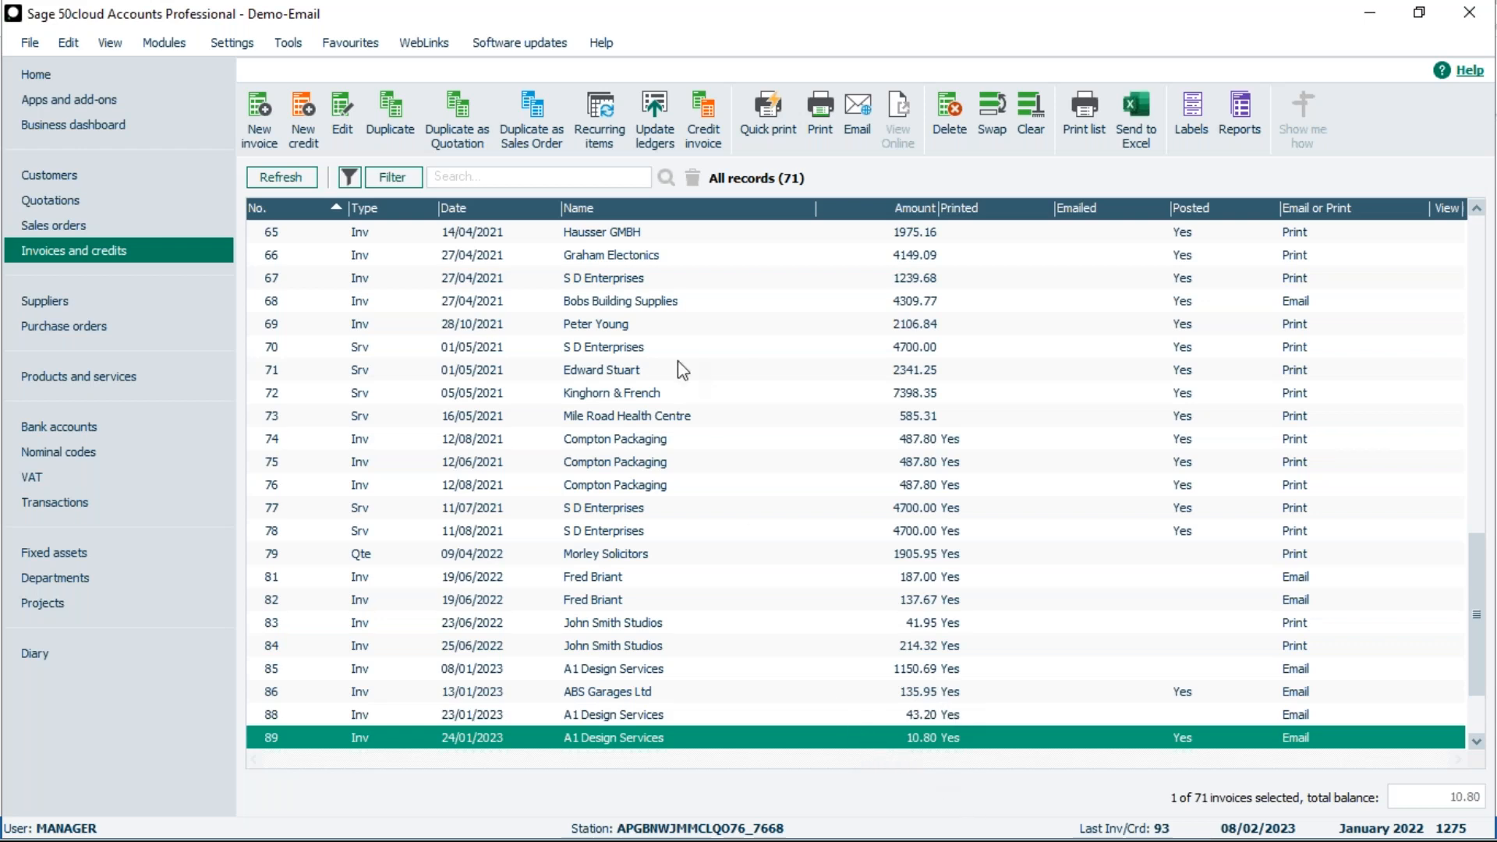
- Reopen the email defaults and set the Outlook sending option for invoices to Send Immediately
click(247, 50)
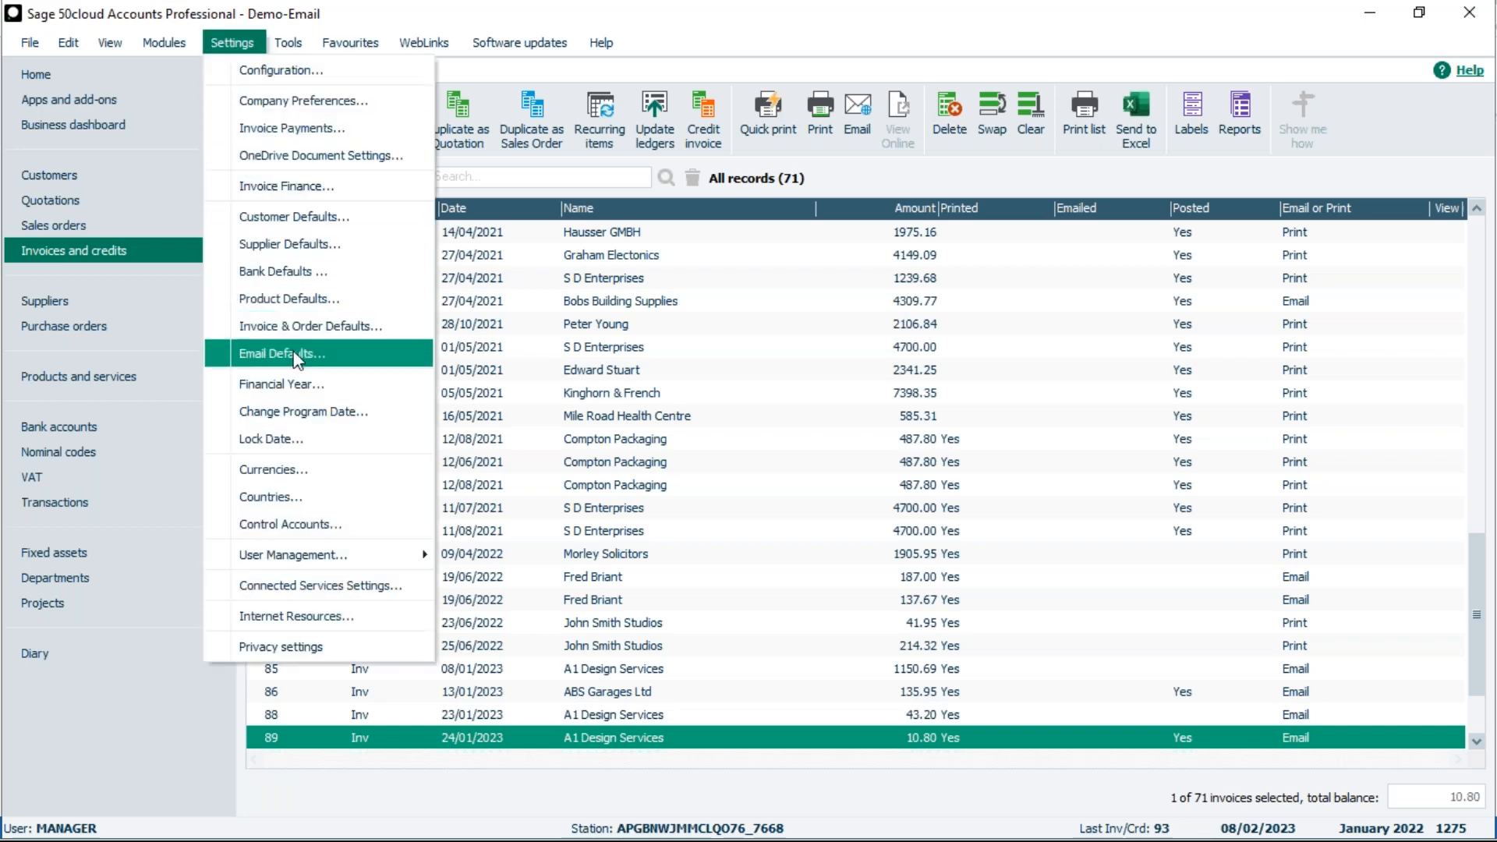
click(296, 353)
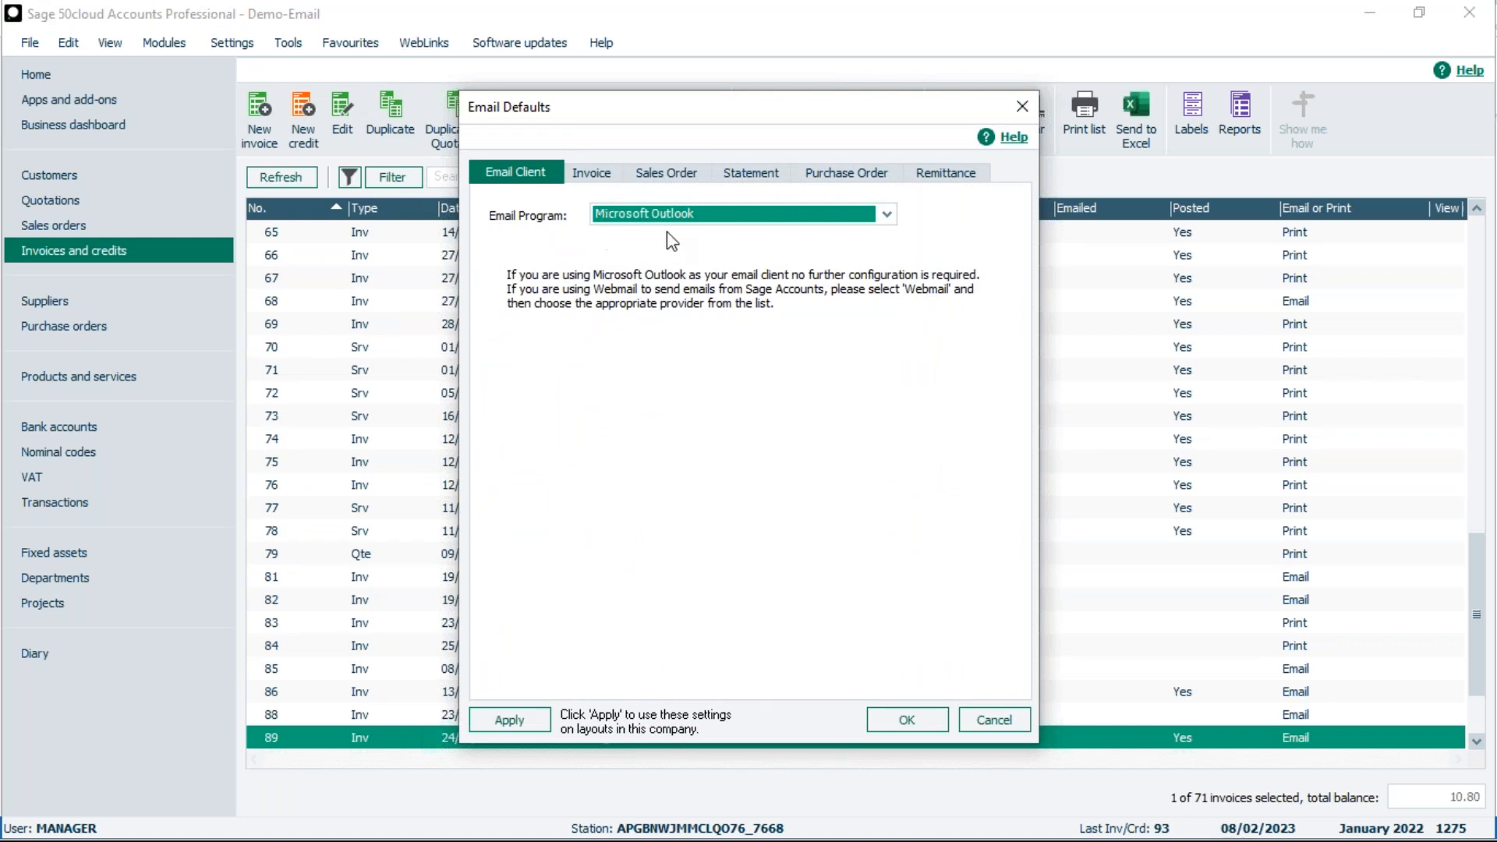
click(601, 178)
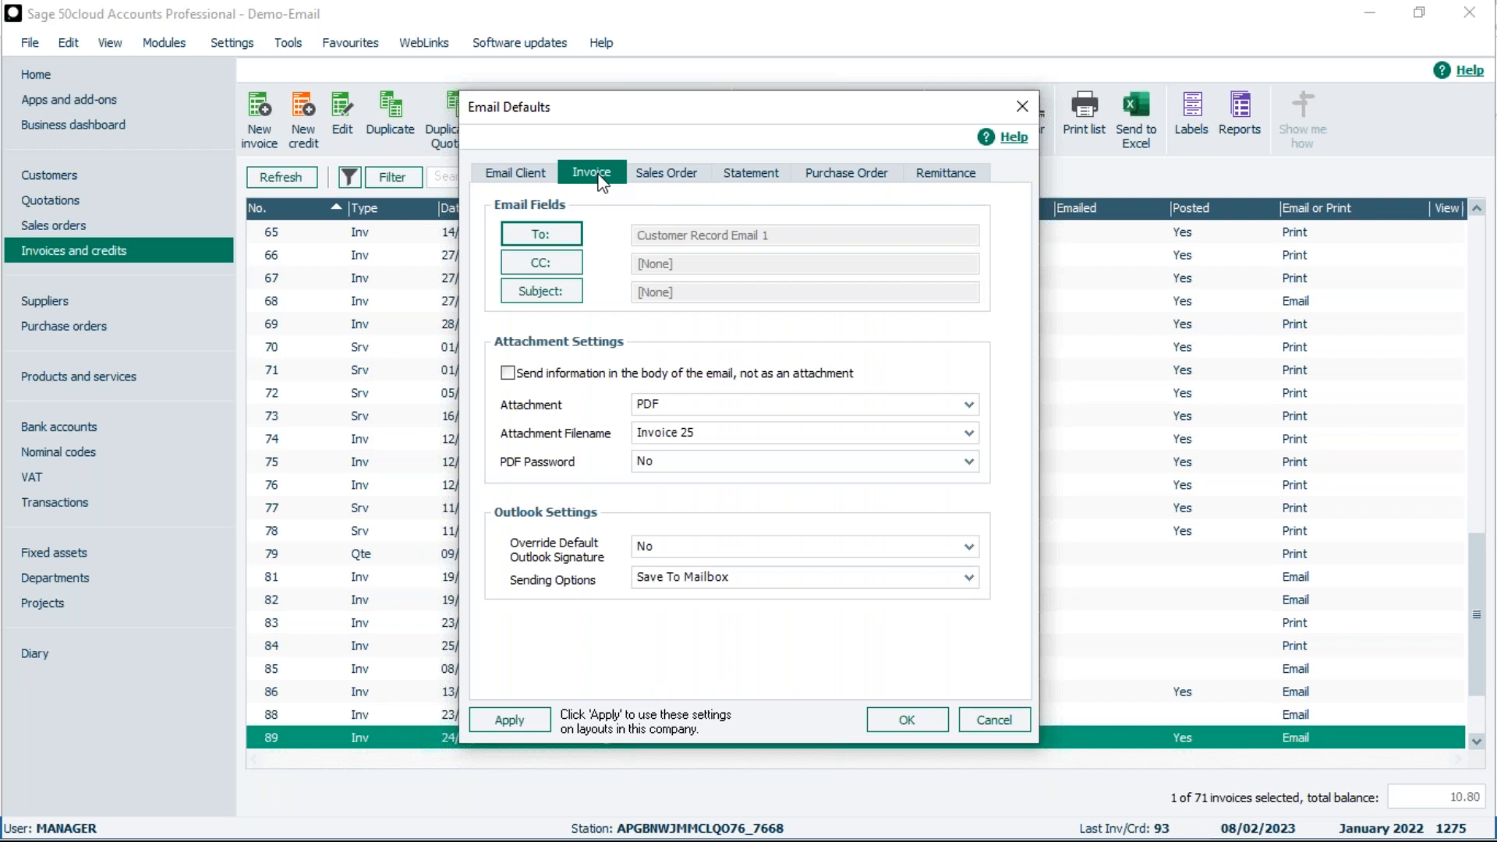
click(706, 579)
click(684, 616)
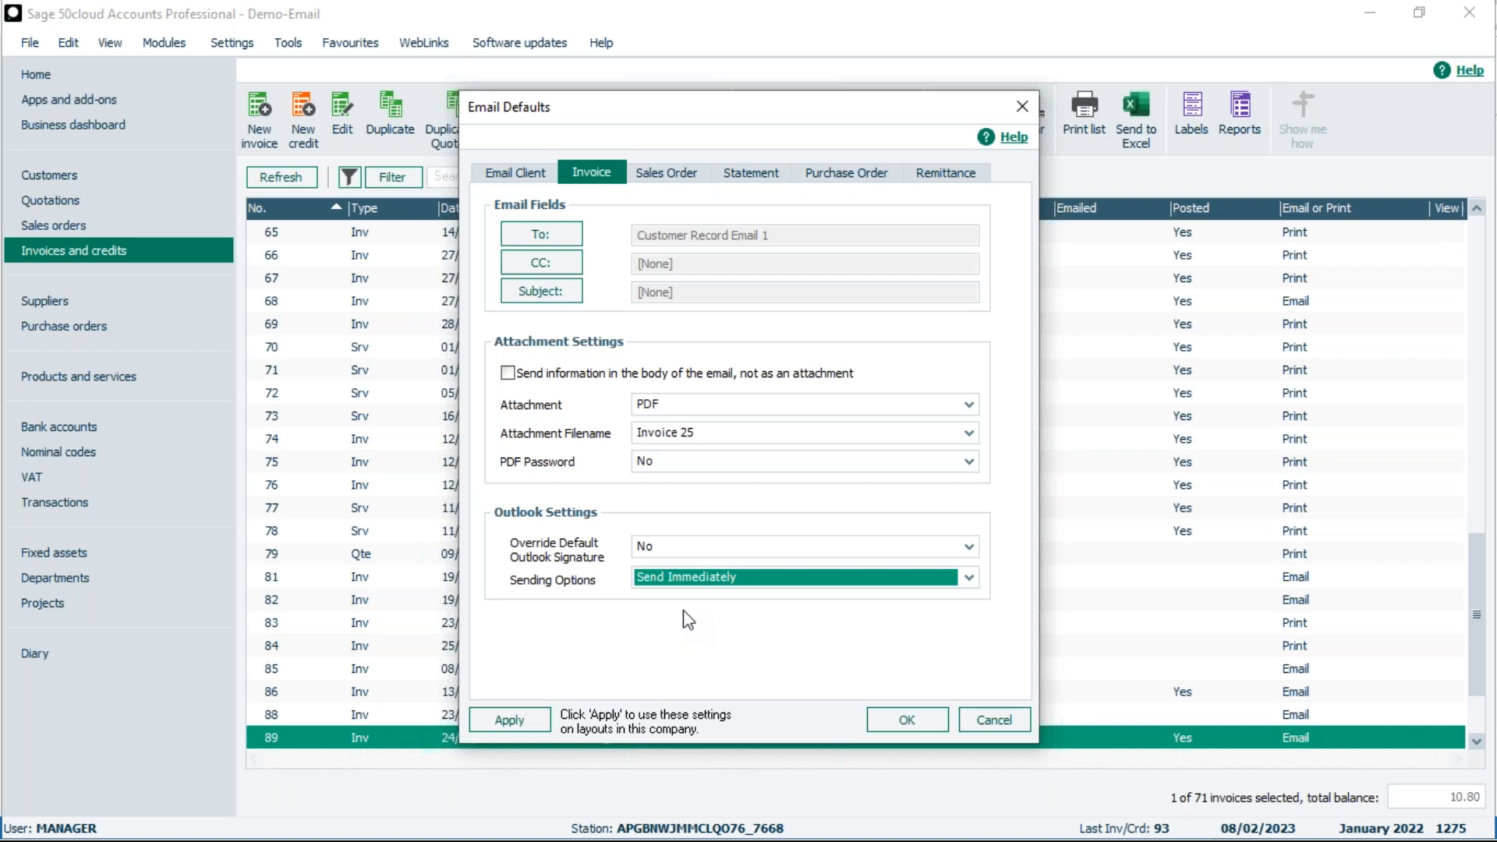
- Apply the email settings to the A4 Commercial invoice - Plain Paper (Print or Email) layout and save the defaults
click(511, 721)
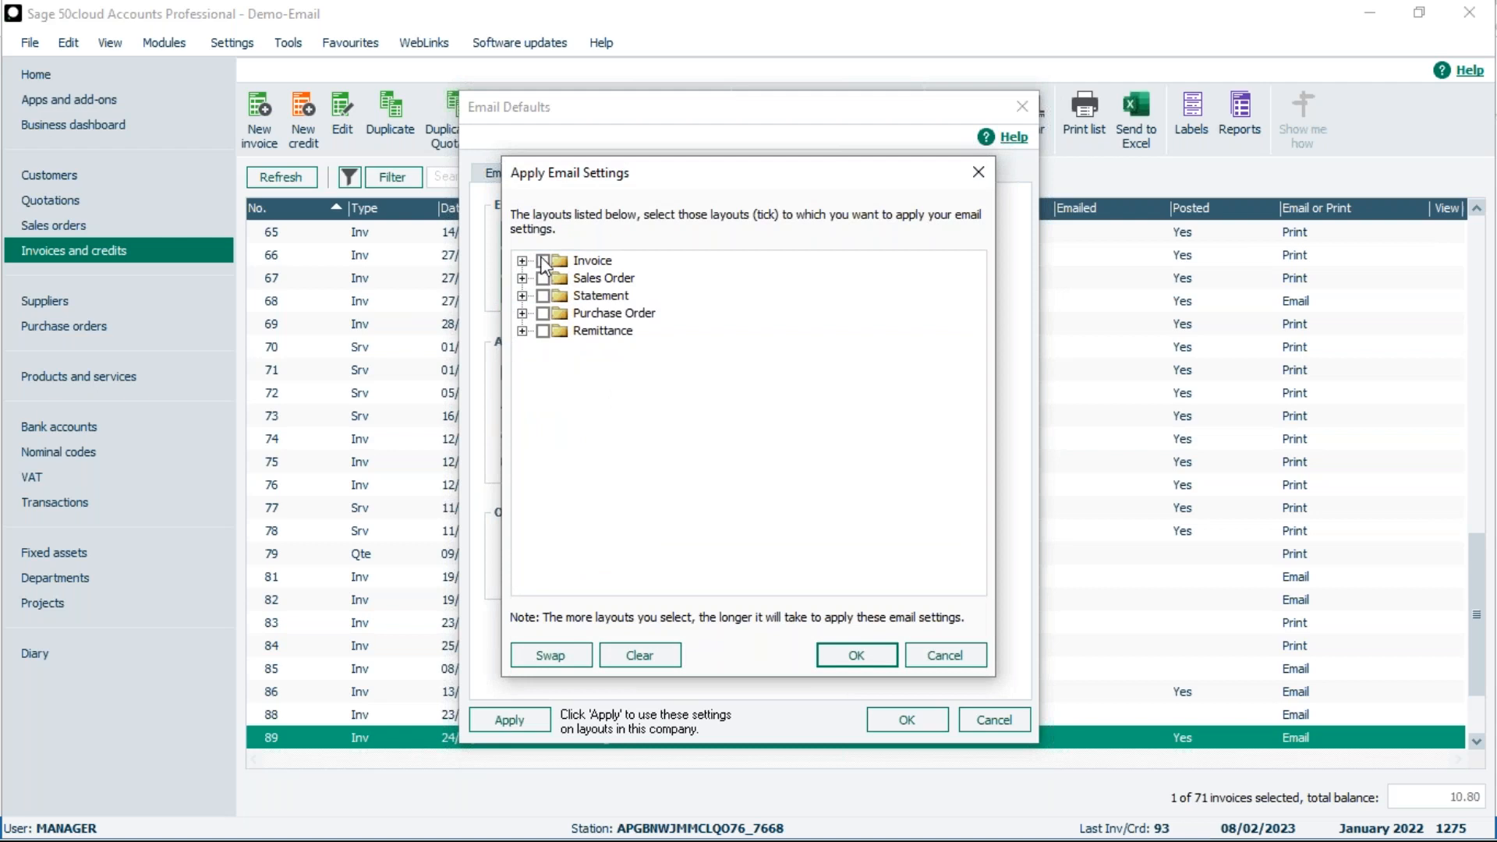
click(523, 261)
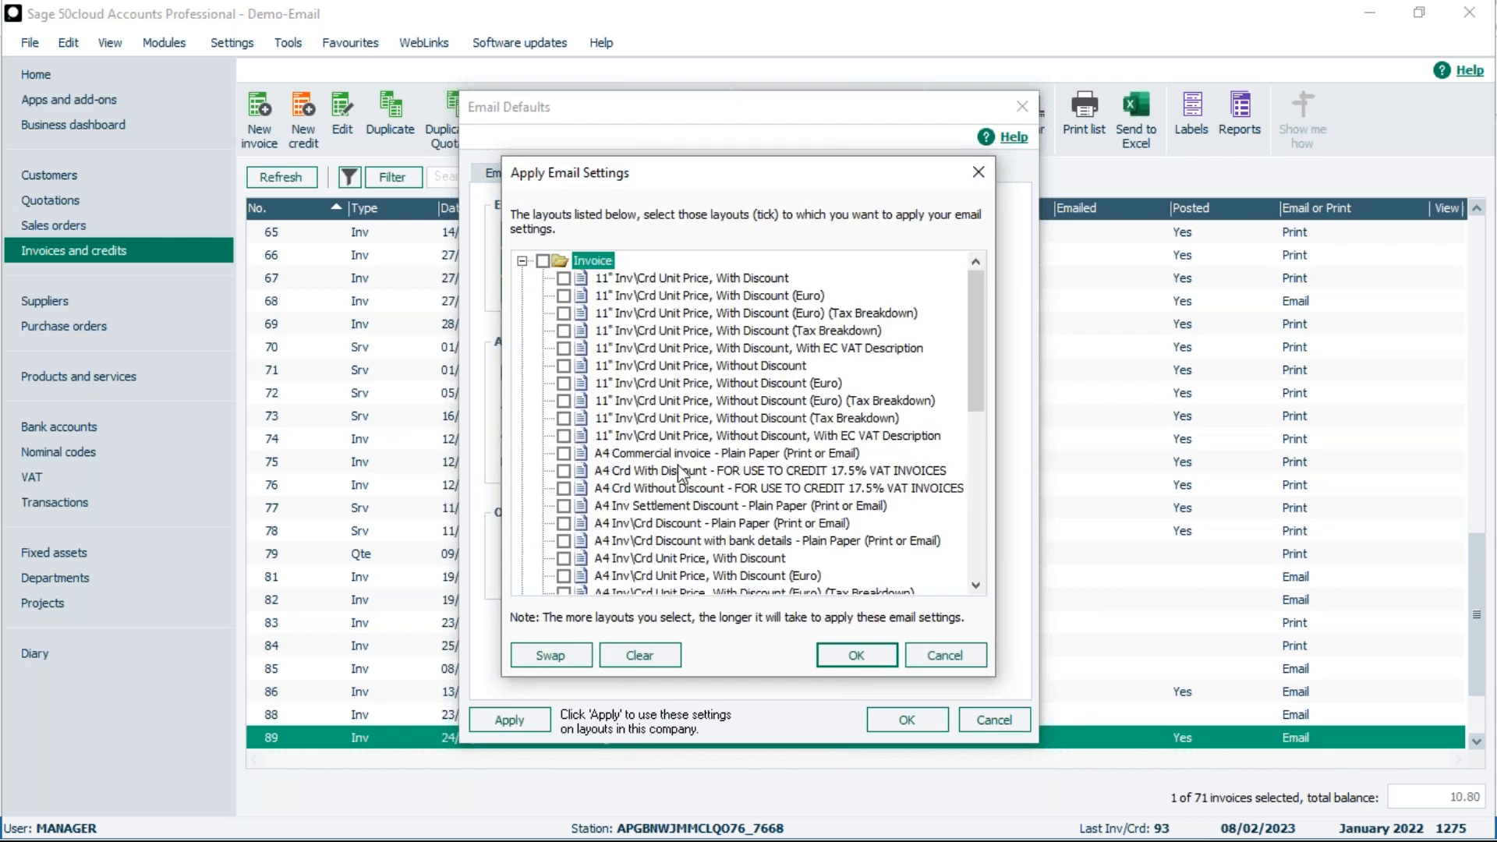
click(563, 454)
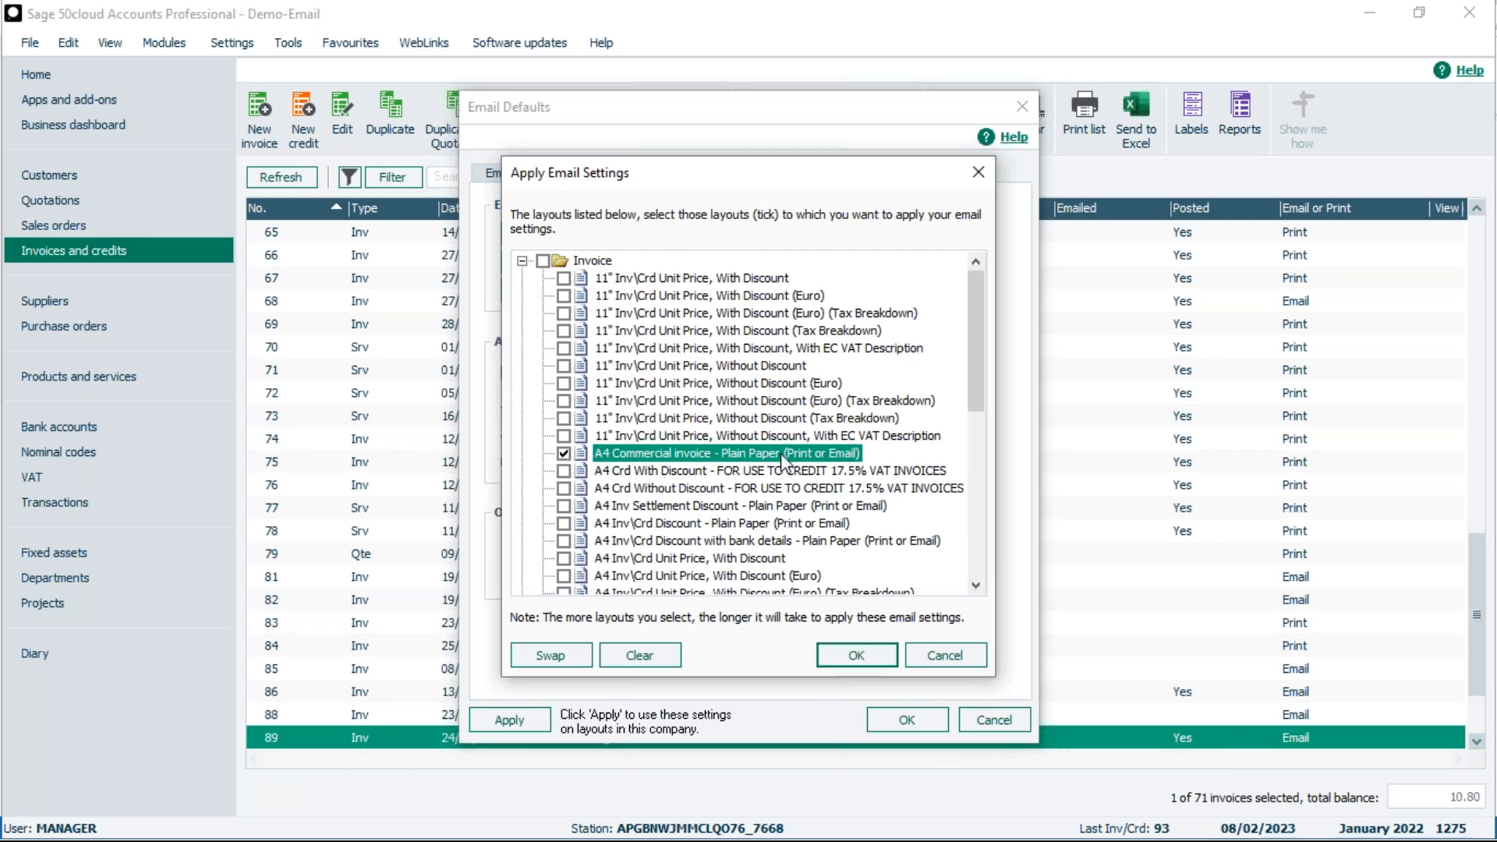
click(856, 657)
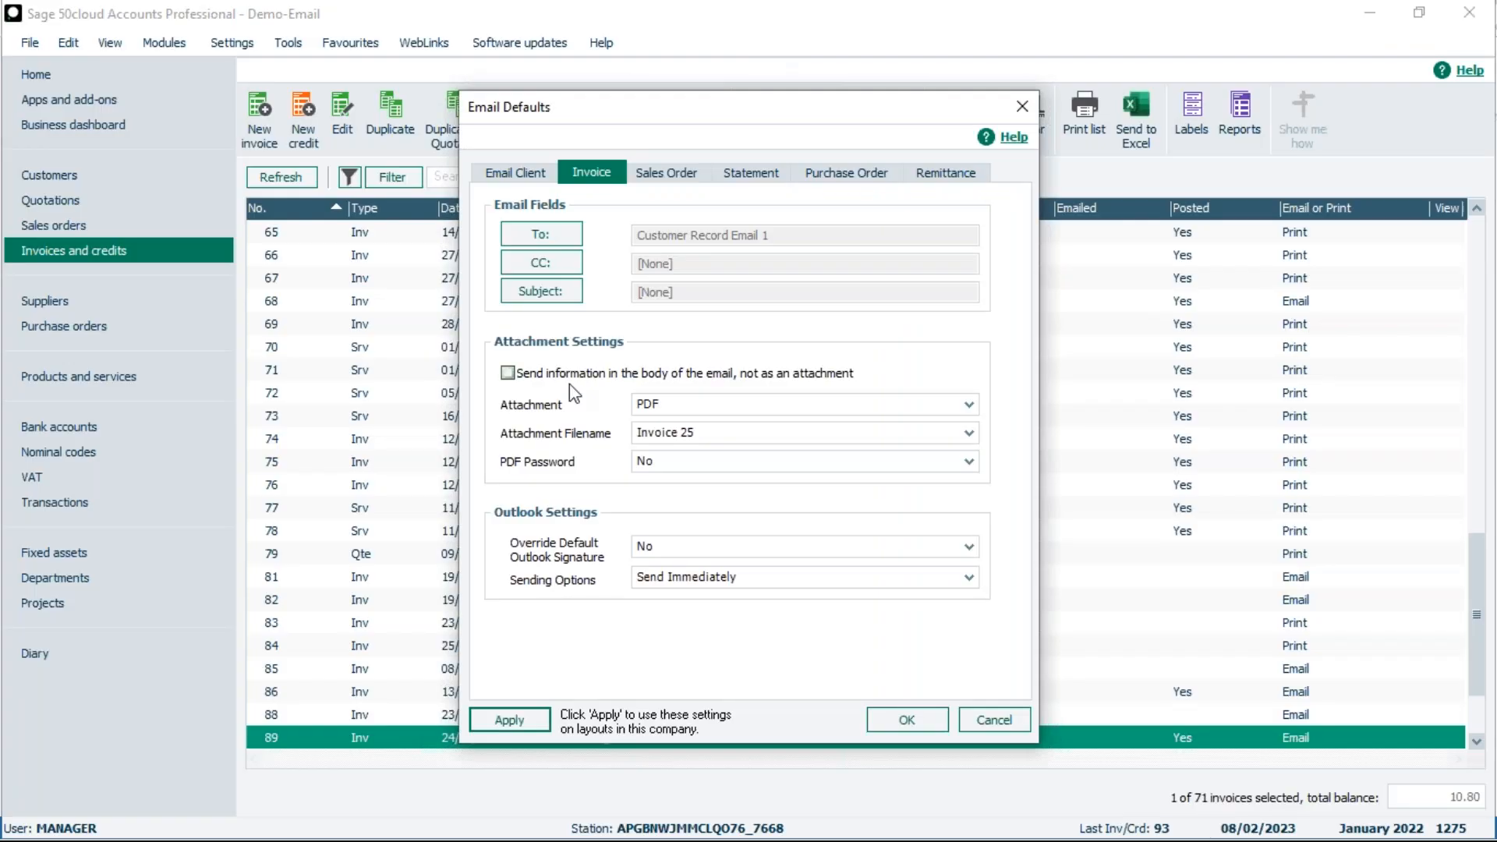
click(908, 719)
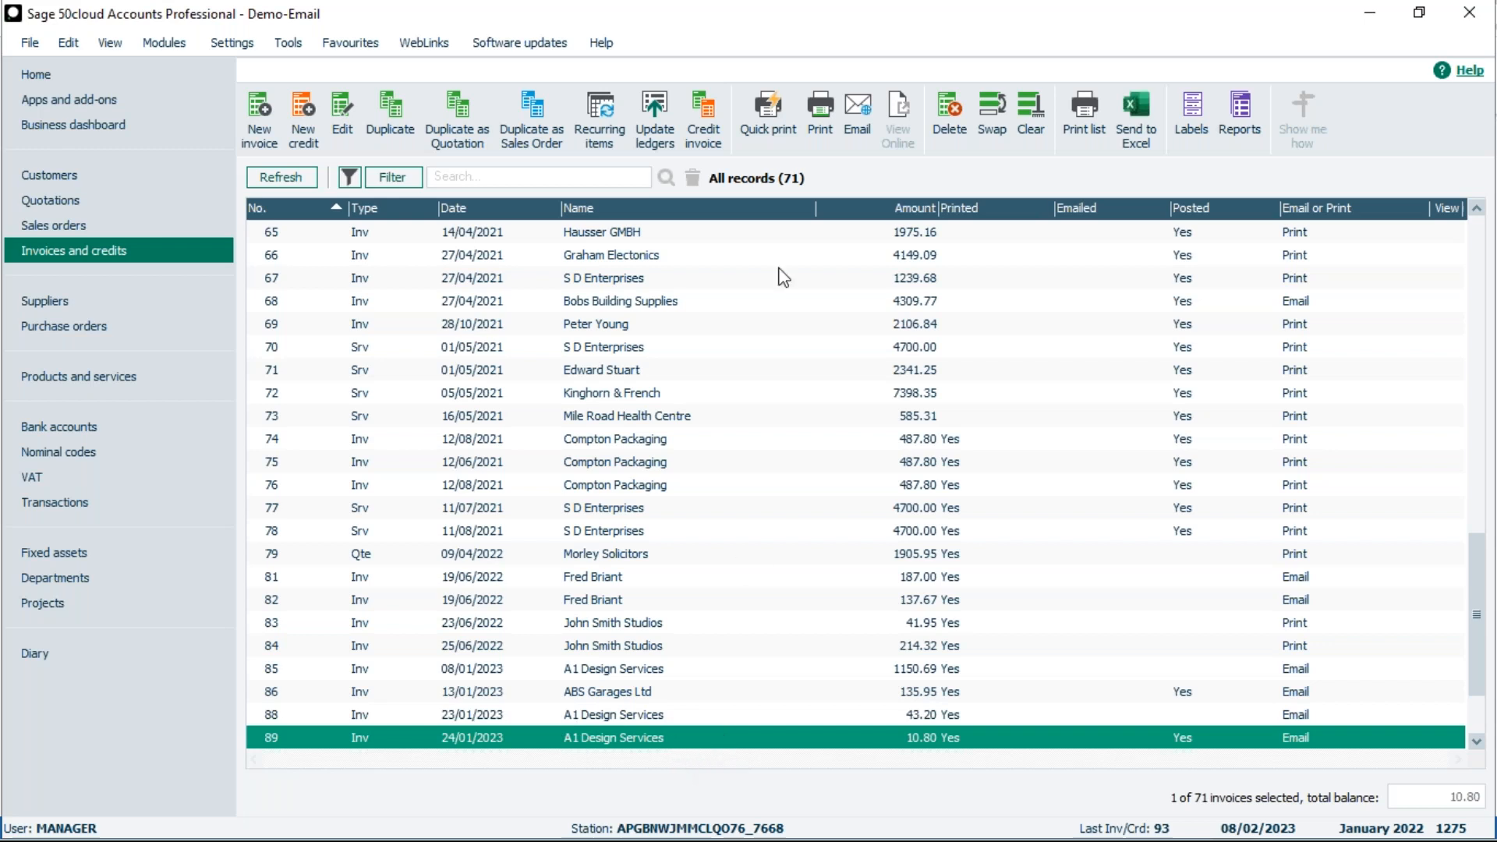
- Email the selected invoice using the A4 Commercial invoice - Plain Paper (Print or Email) layout and acknowledge the output message
click(820, 117)
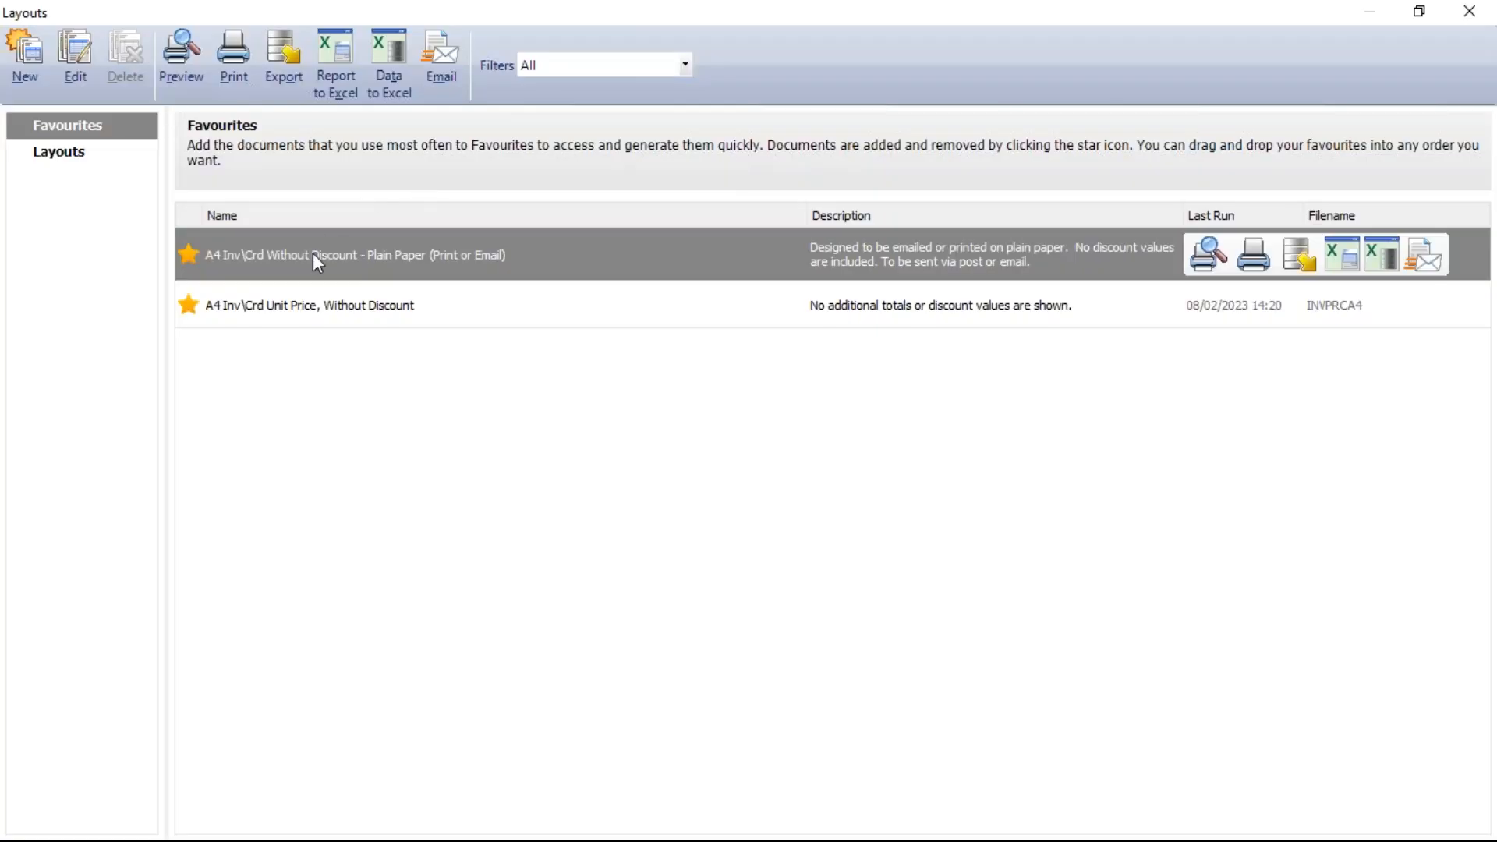
click(74, 154)
click(75, 156)
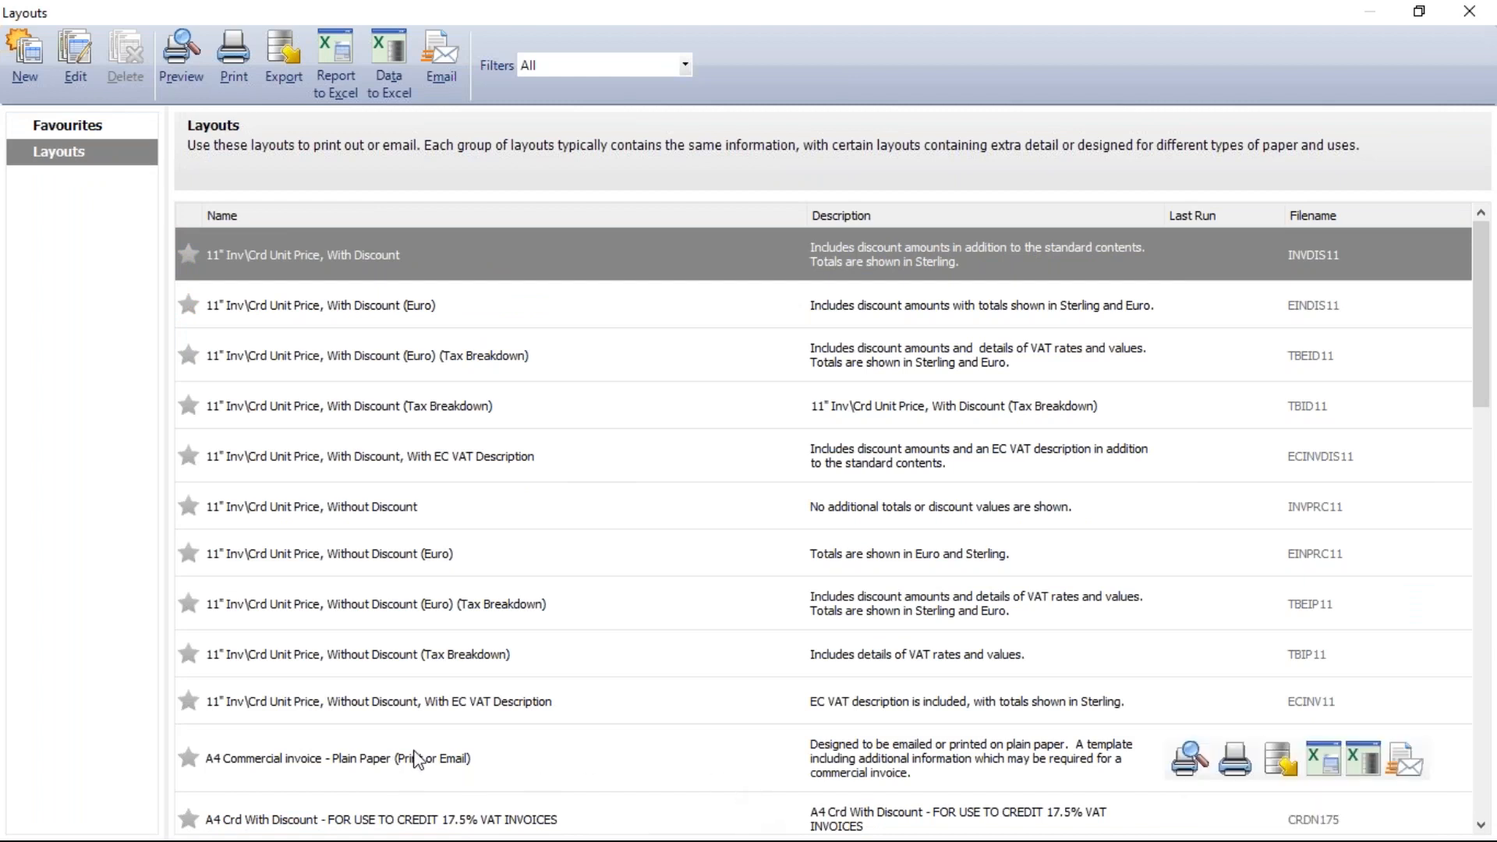
click(358, 751)
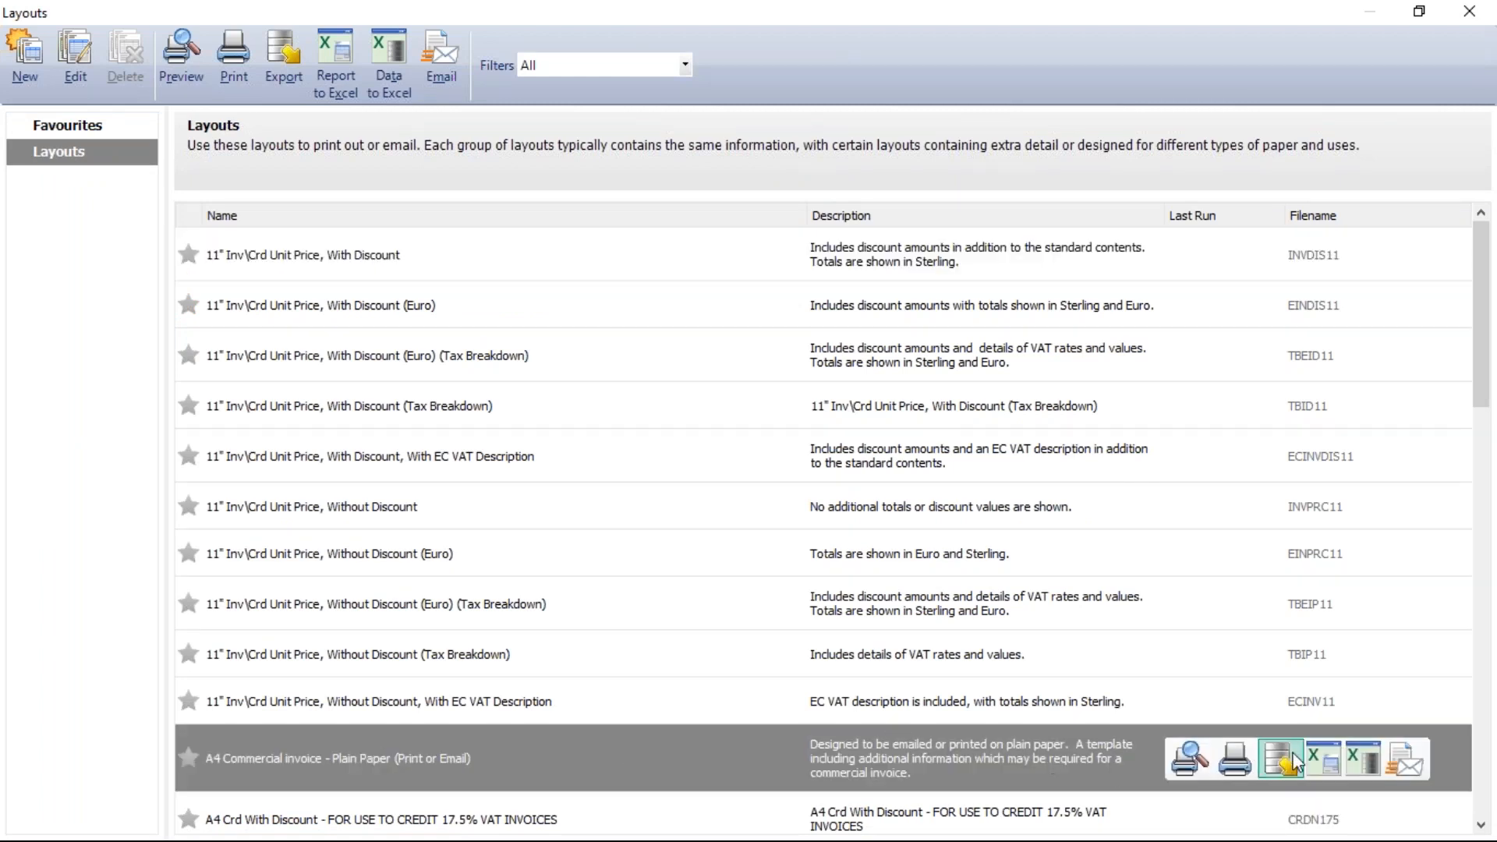
click(1414, 761)
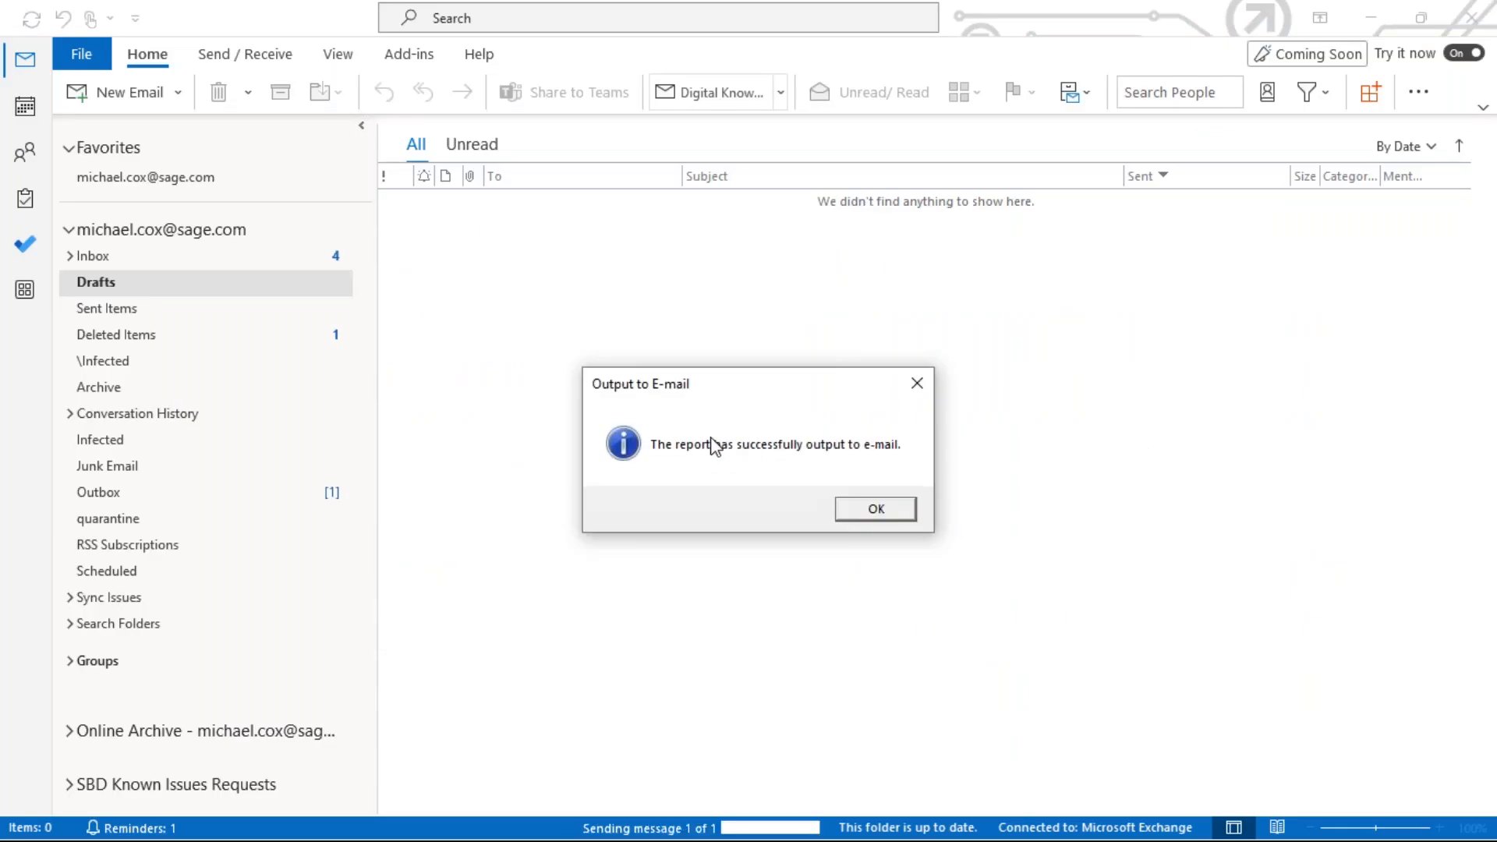
click(876, 510)
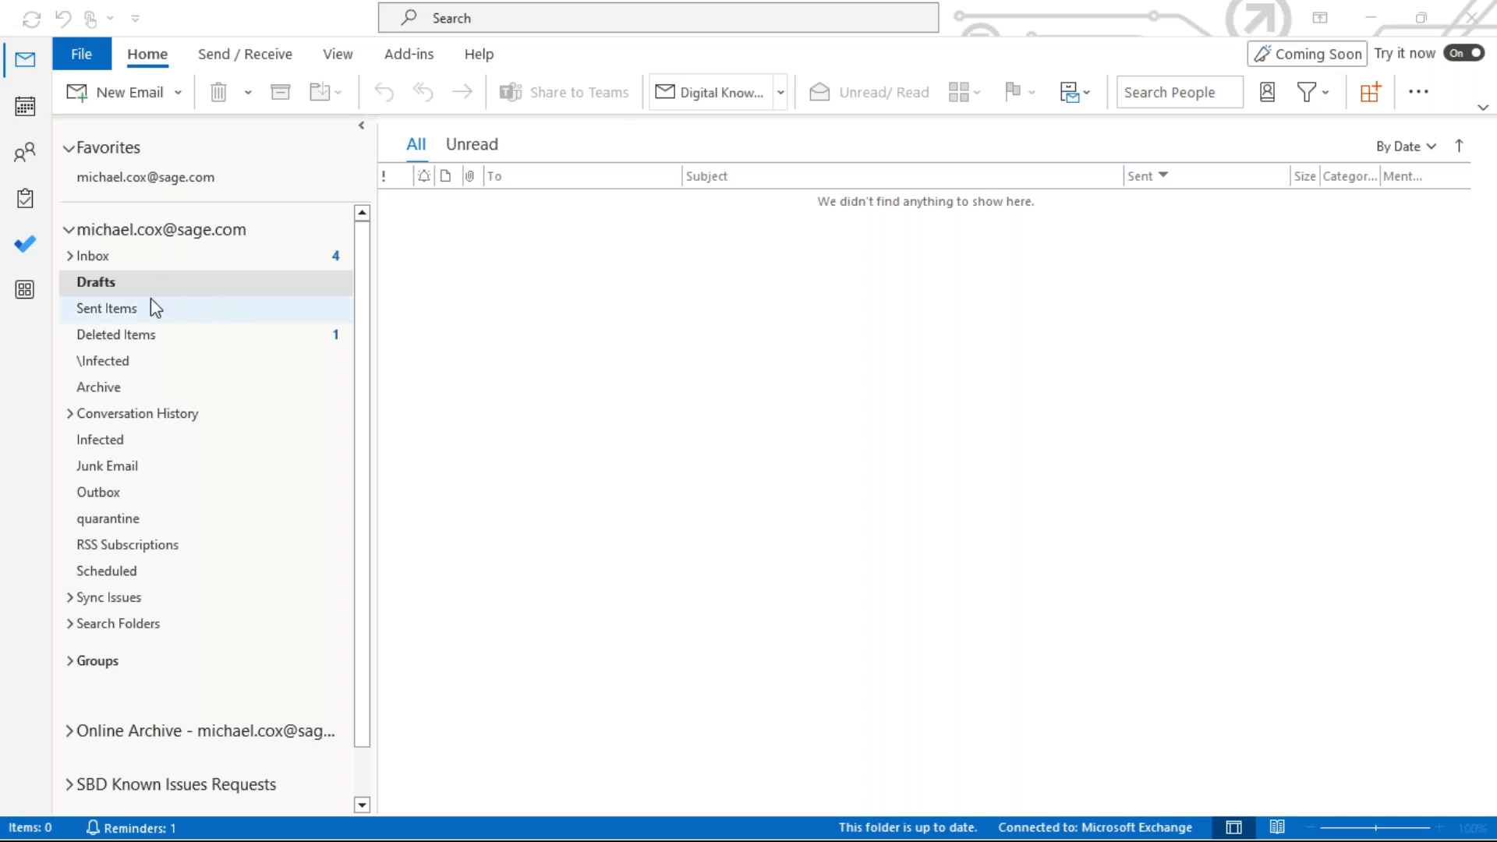
- Check the newest invoice email in Outlook's Sent Items, return to Sage and close the layouts window
click(112, 312)
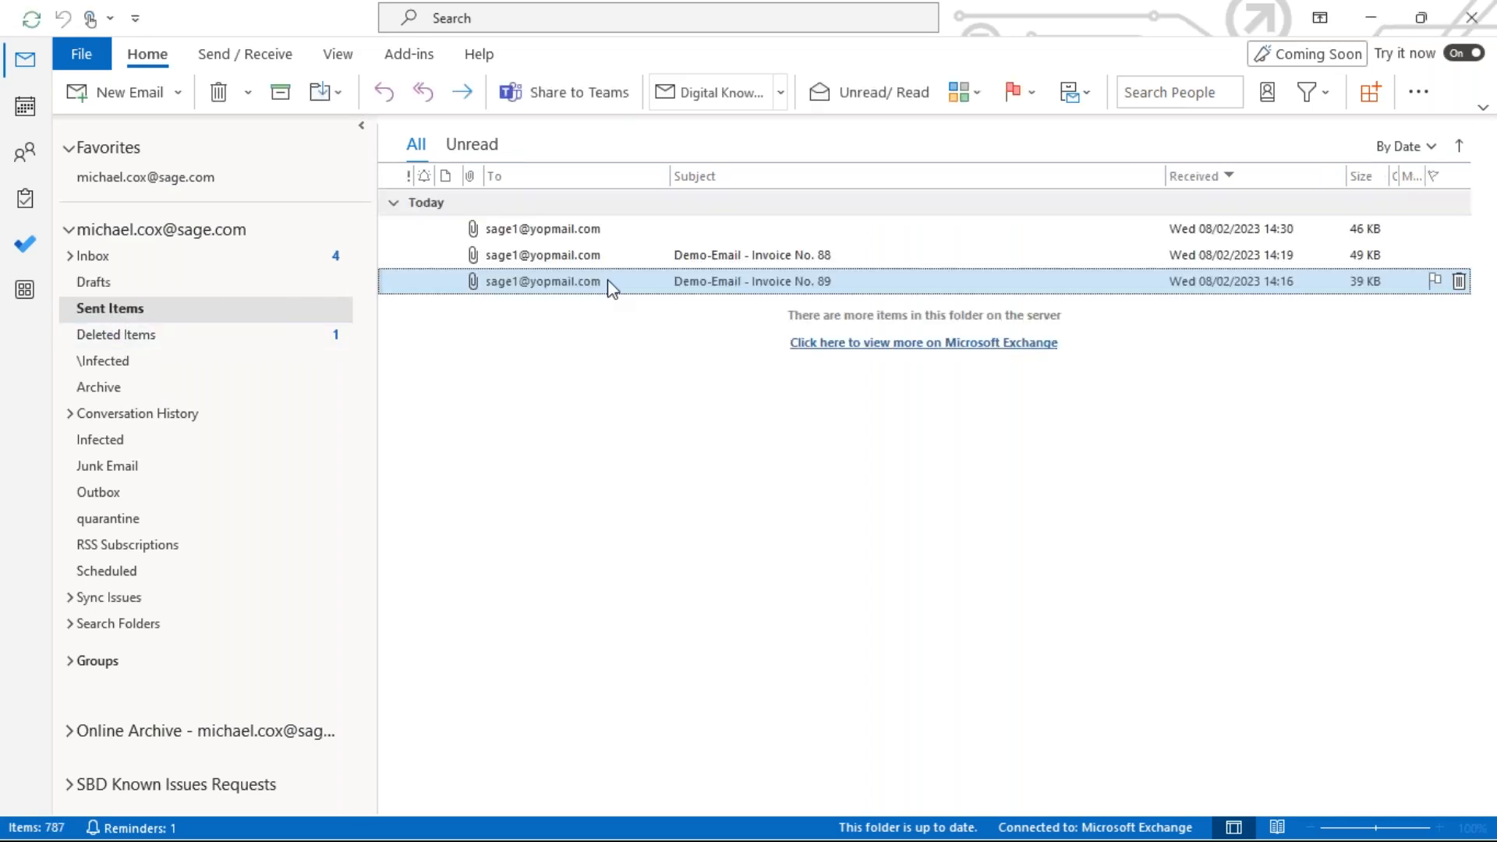
click(580, 231)
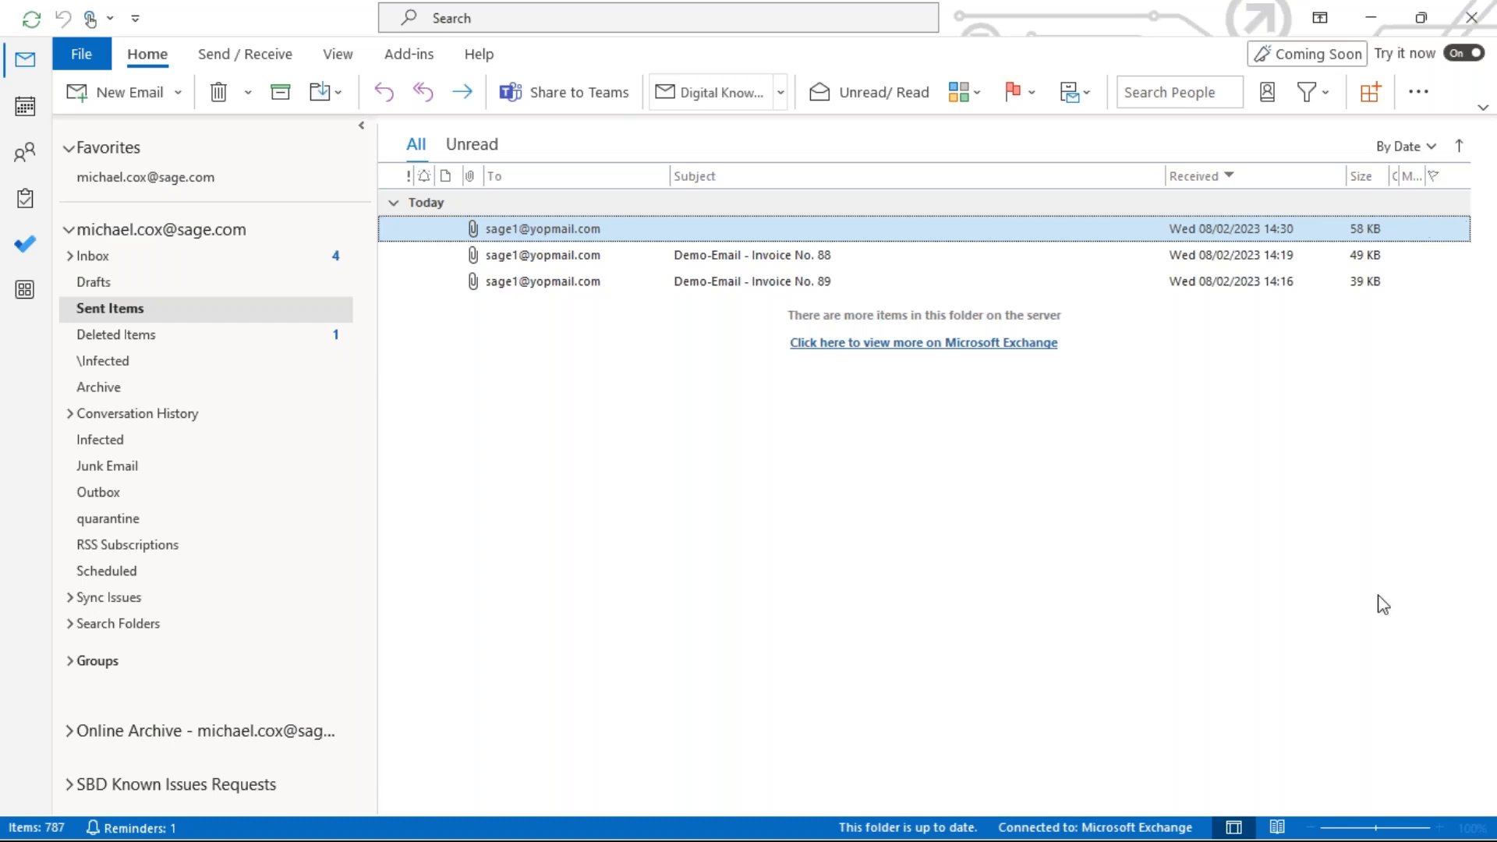
key(alt+Tab)
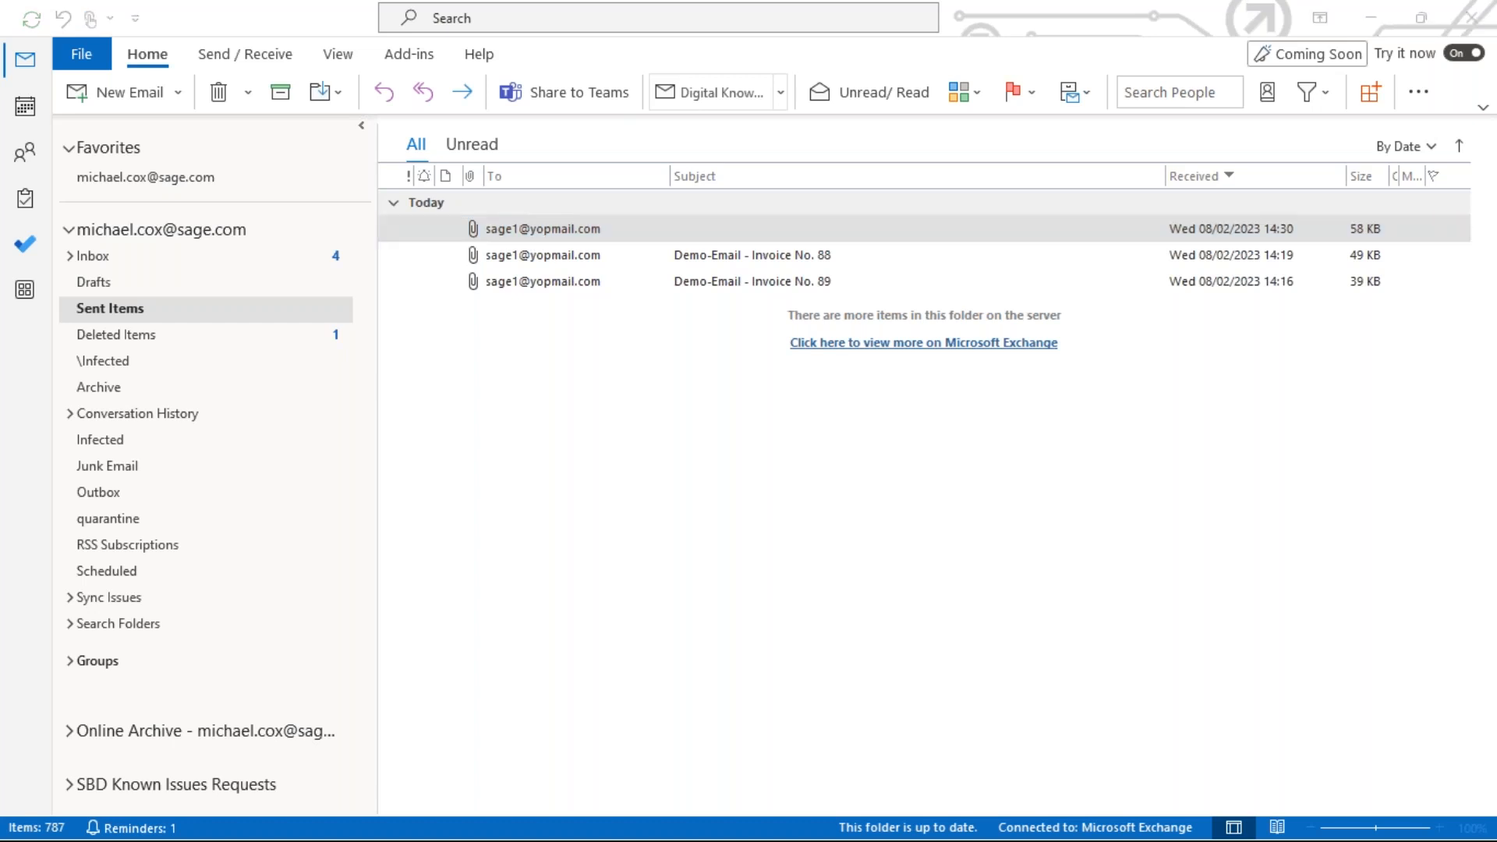
key(alt+Tab)
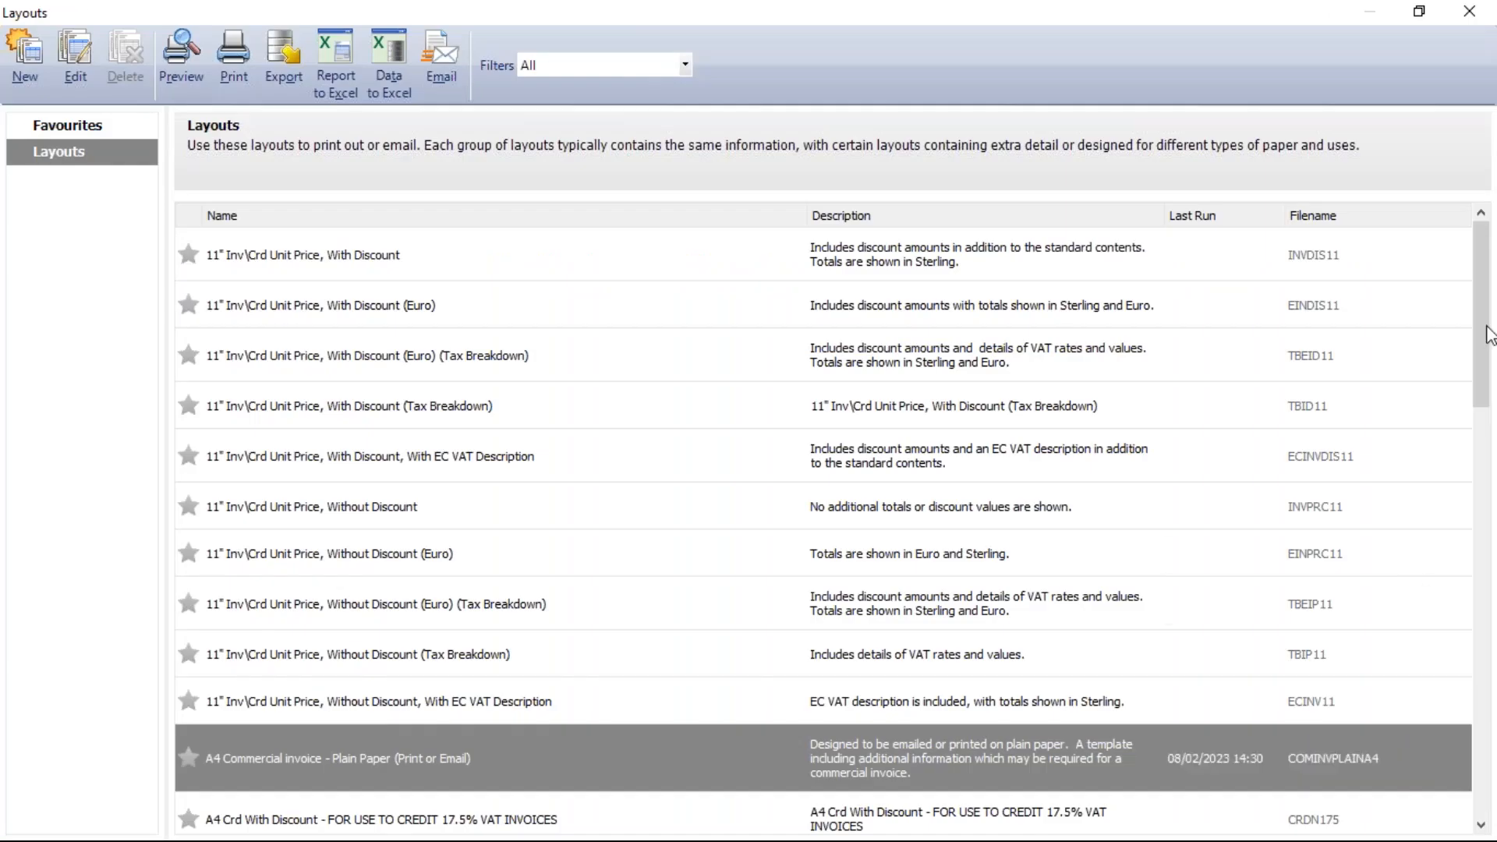
click(1470, 11)
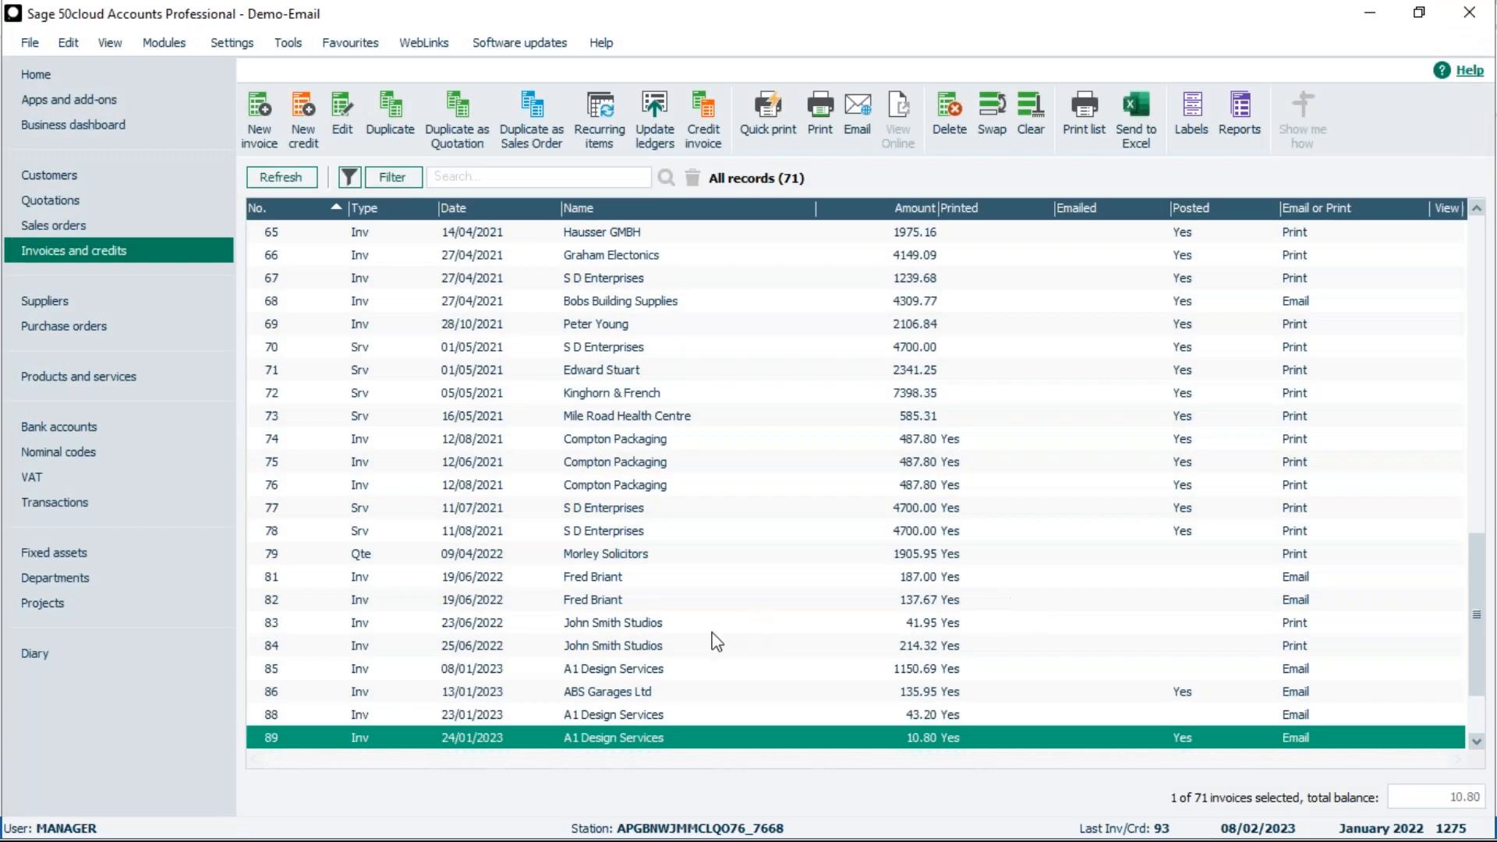
- Add invoices 86 and 82 to the selection, email all three with A4 Commercial invoice - Plain Paper (Print or Email), and acknowledge the output message
click(635, 692)
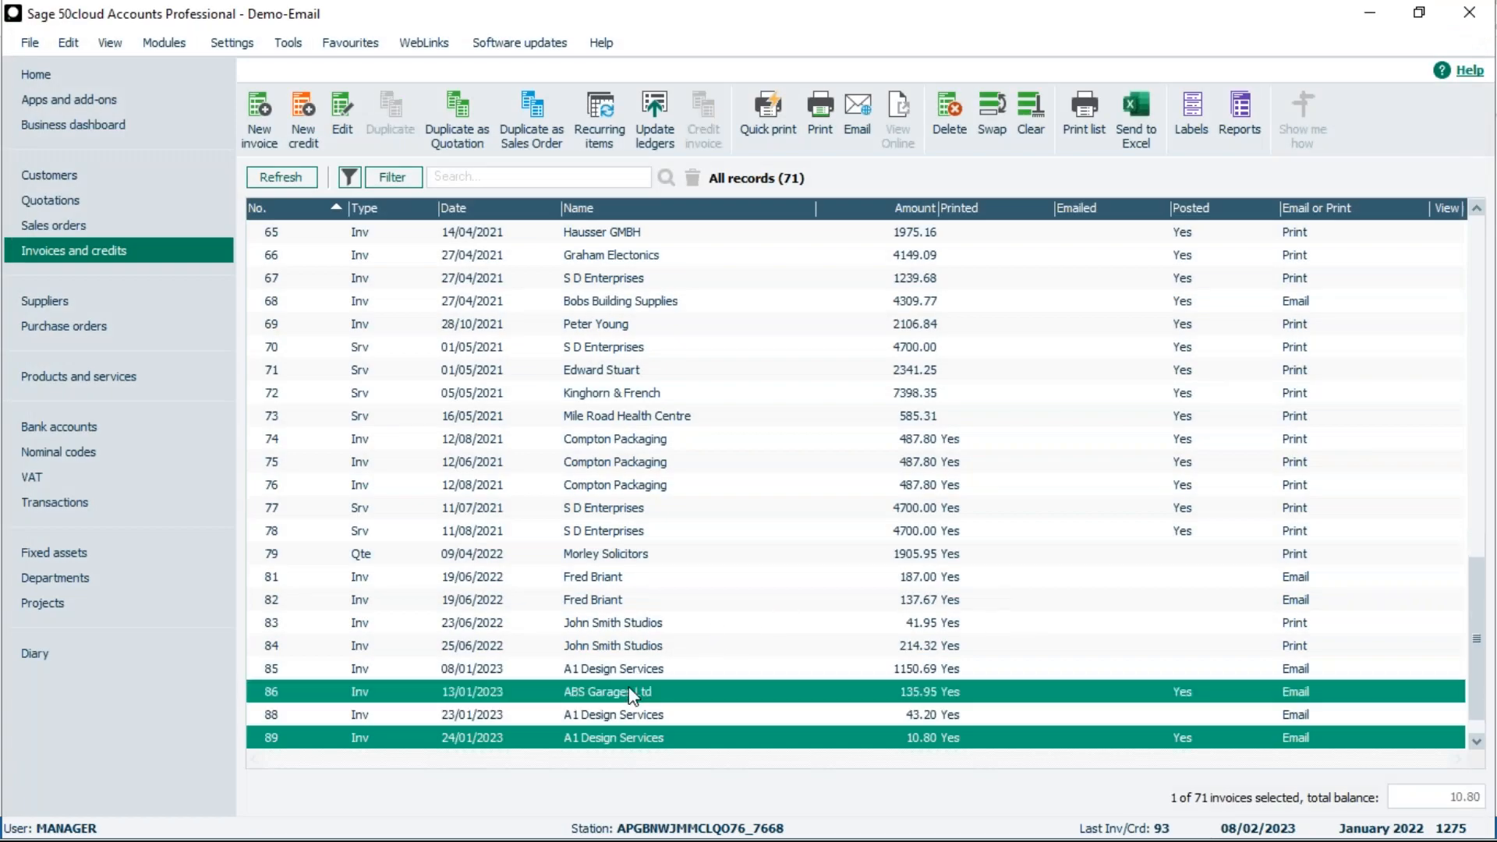
click(605, 603)
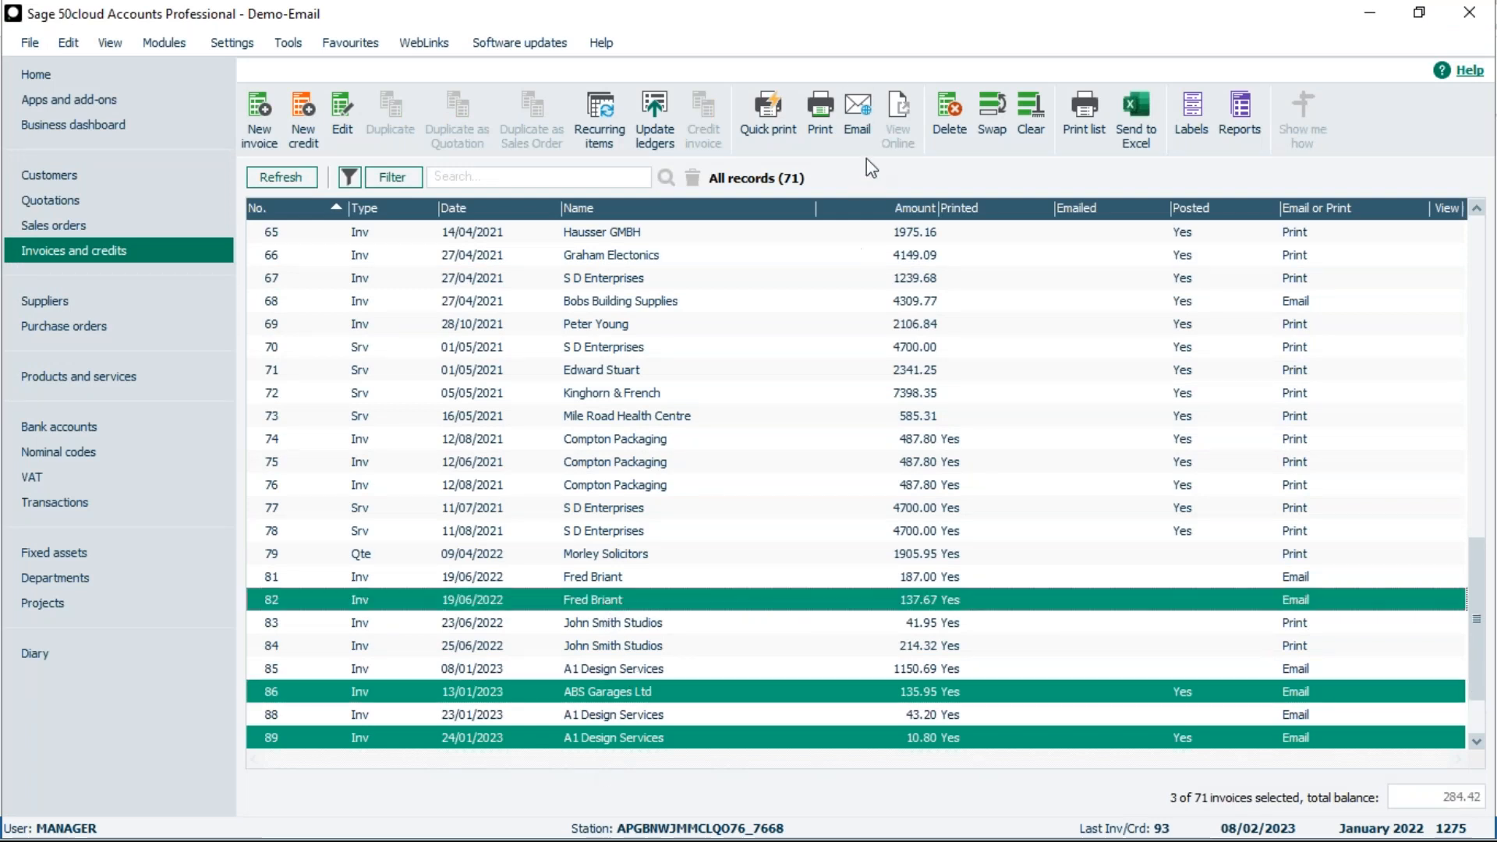
click(826, 108)
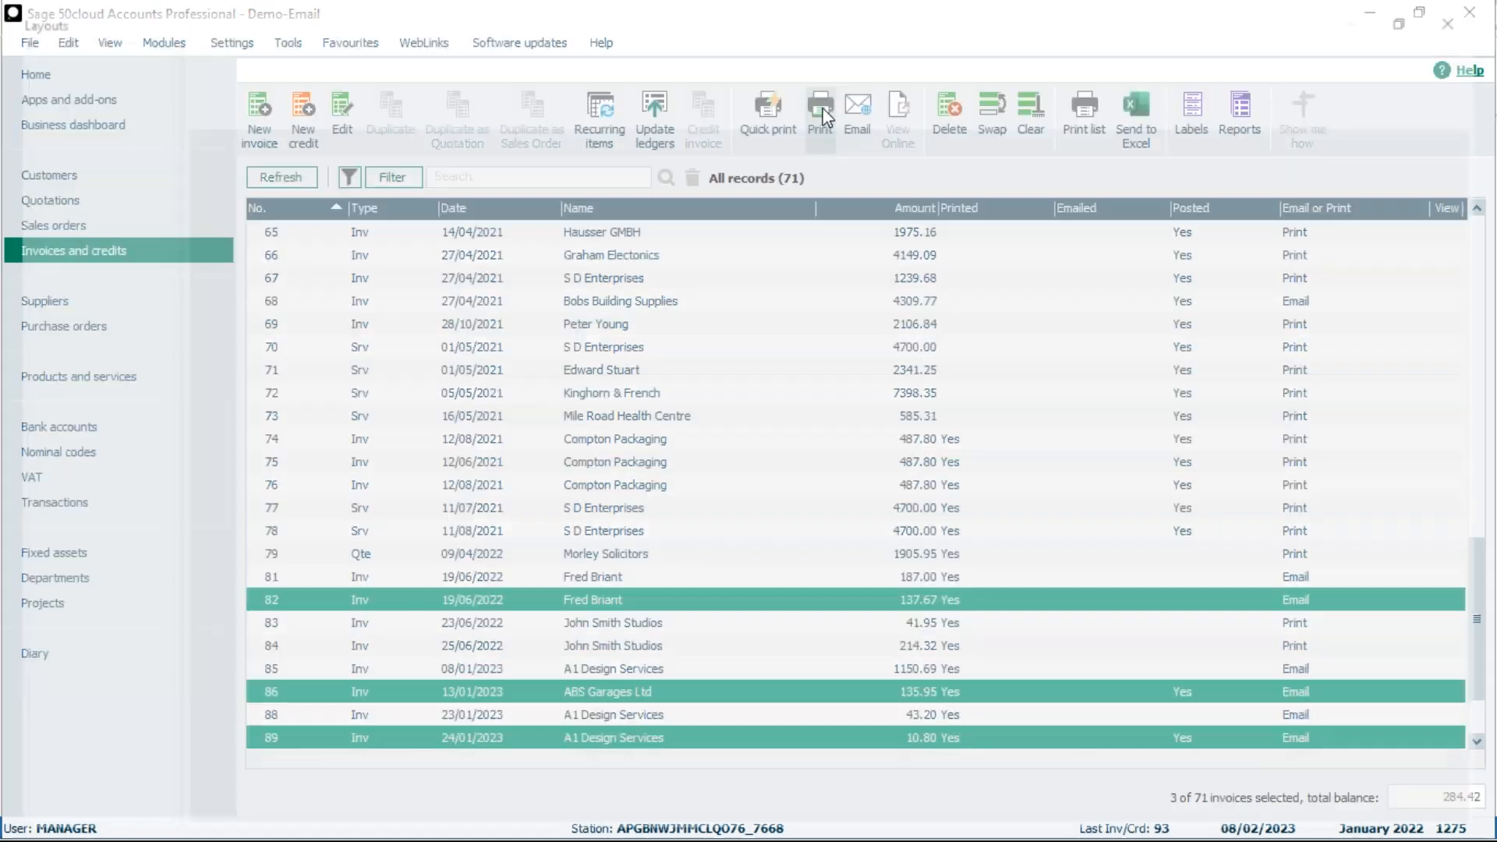
click(81, 154)
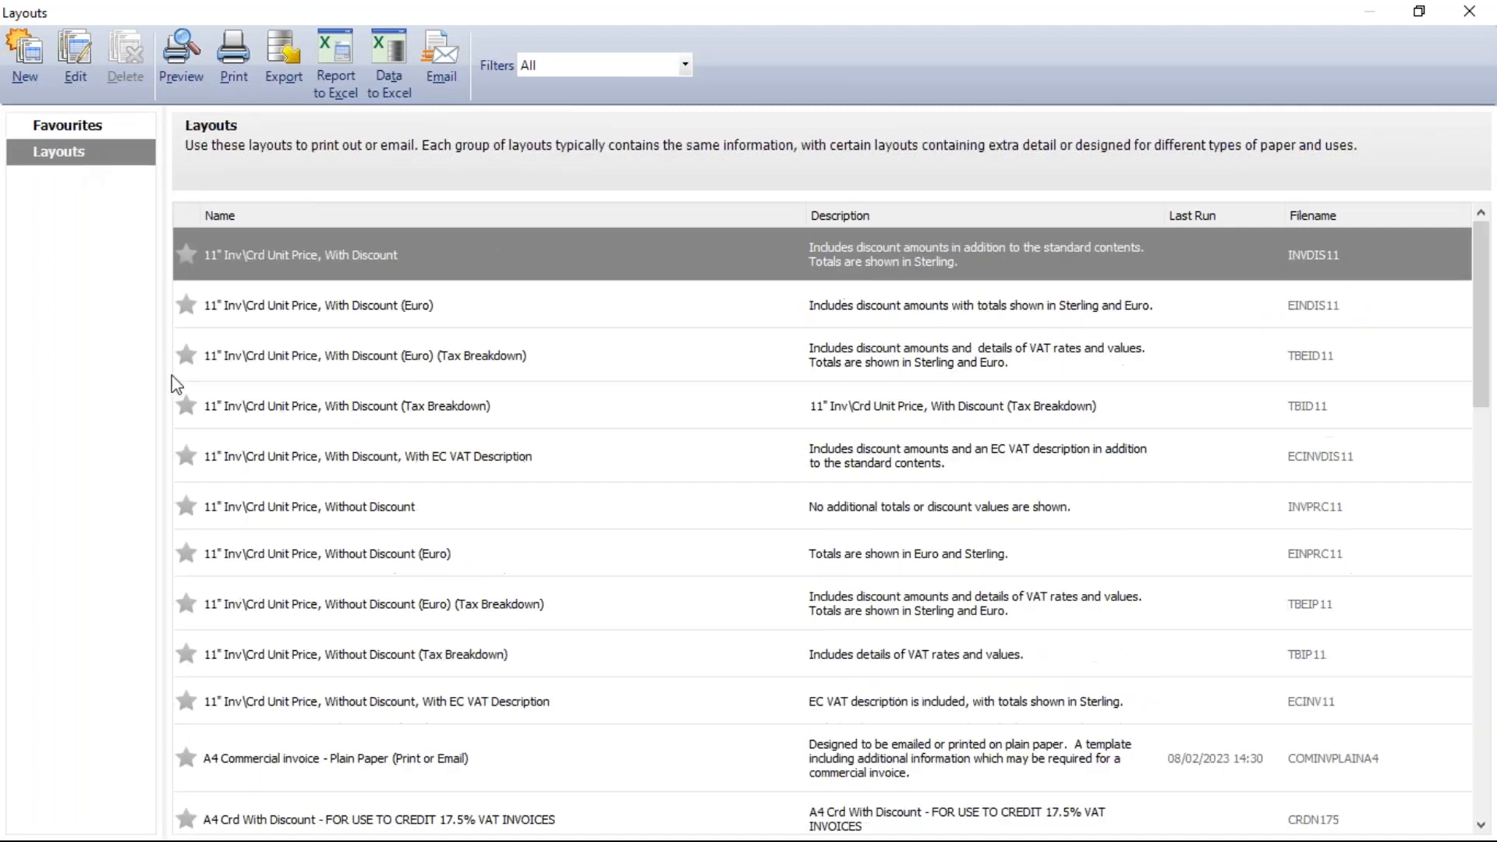
click(501, 770)
click(1406, 767)
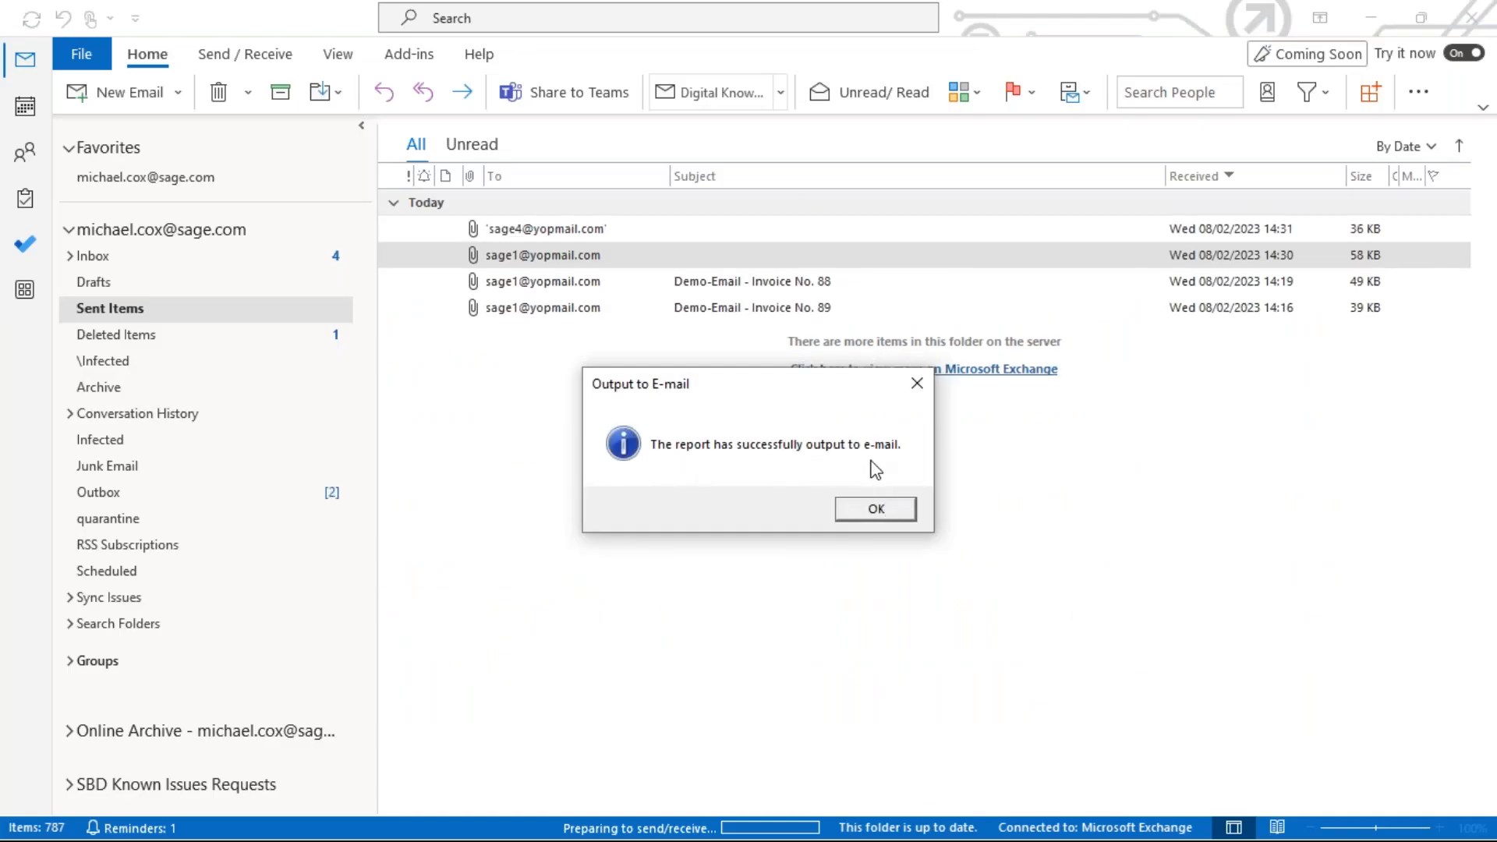
click(878, 511)
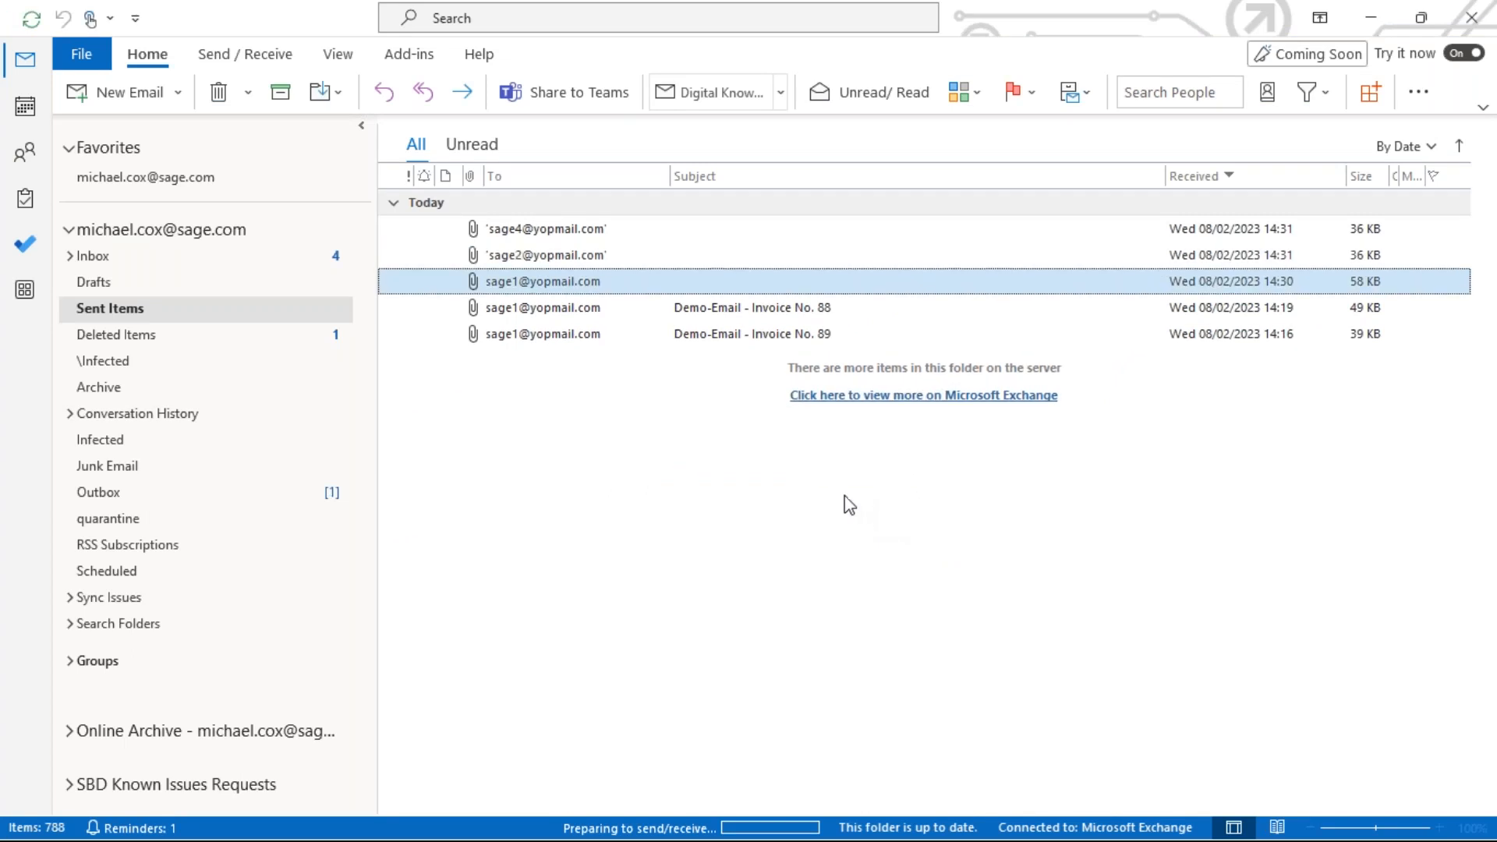
- Check Outlook's Drafts and Sent Items for the batch of invoice emails, return to Sage and close the layouts window
click(106, 287)
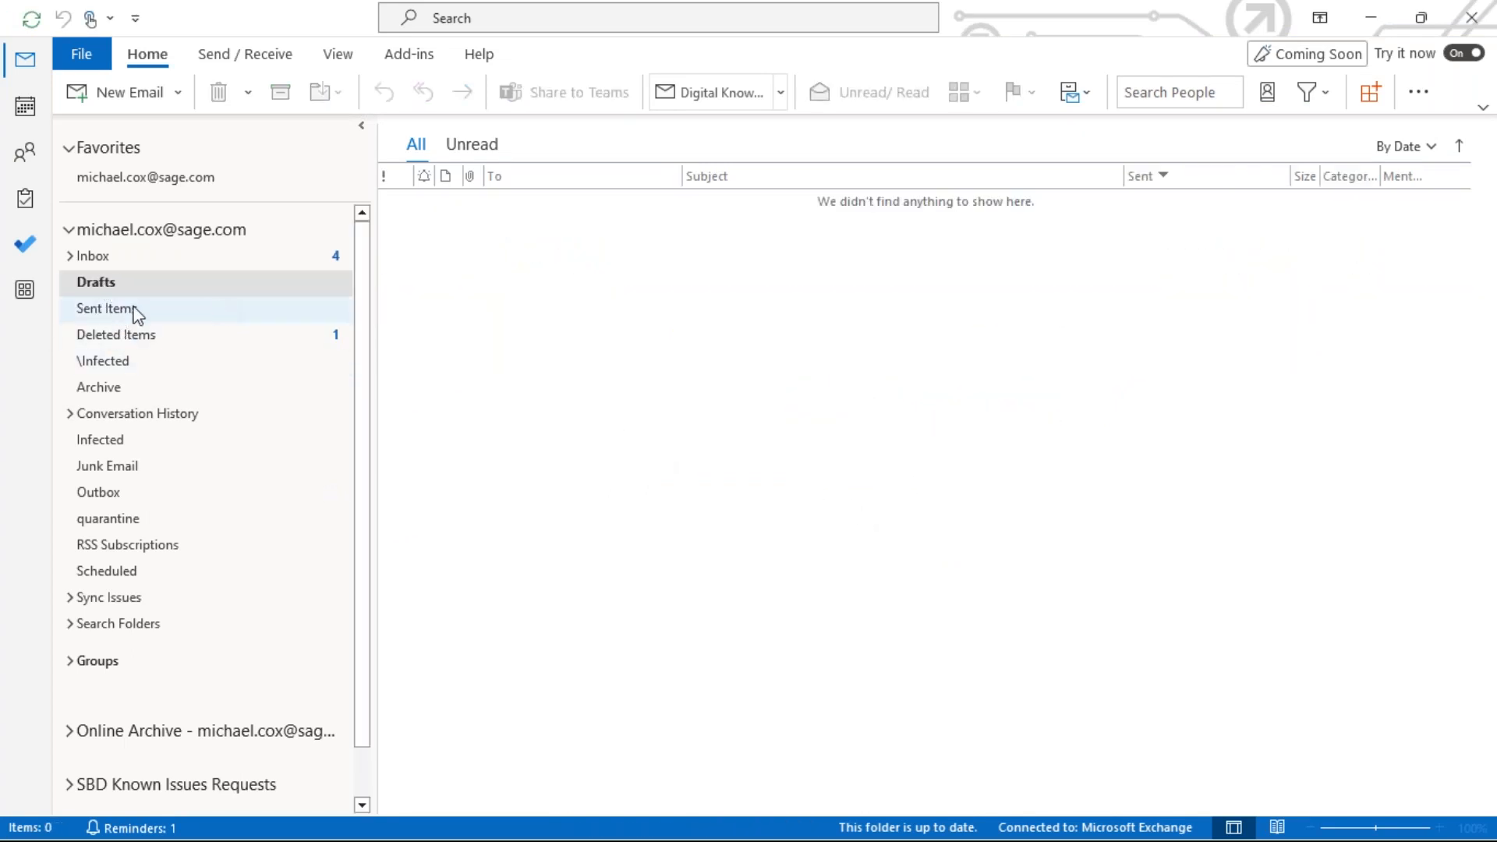
click(132, 312)
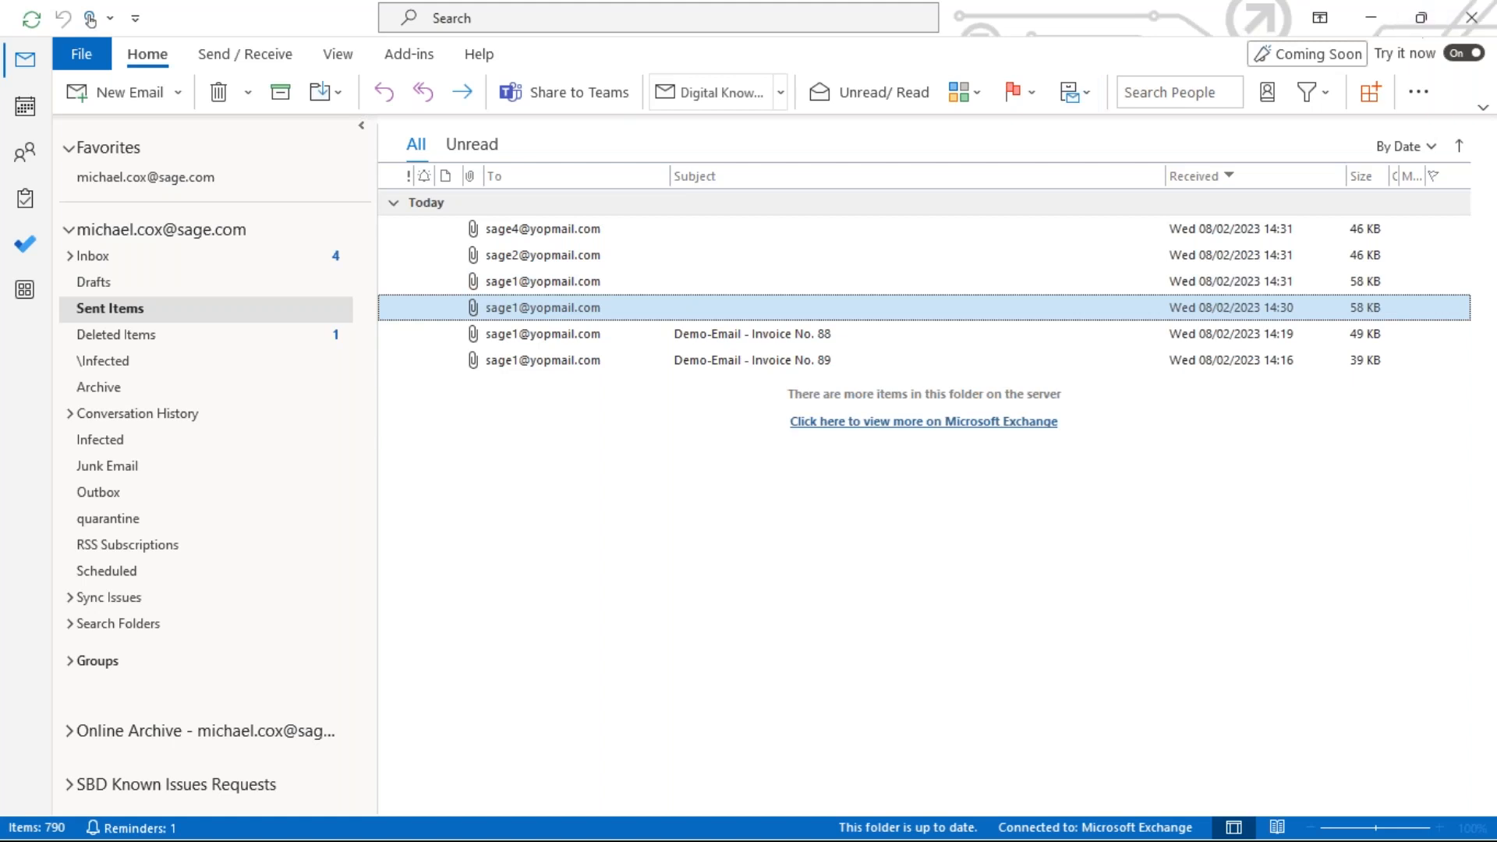
key(alt+Tab)
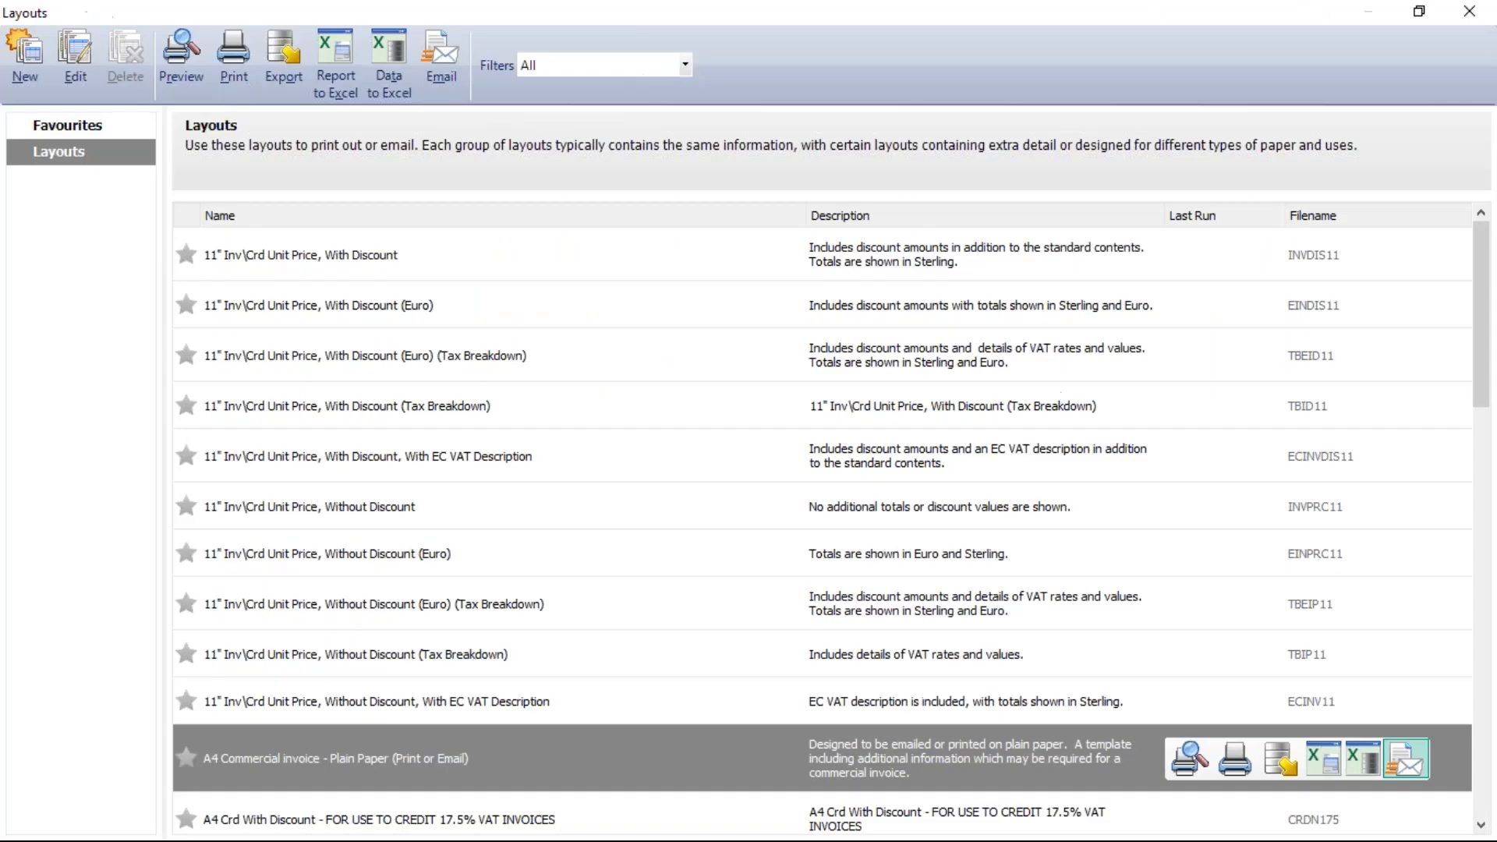
click(1470, 11)
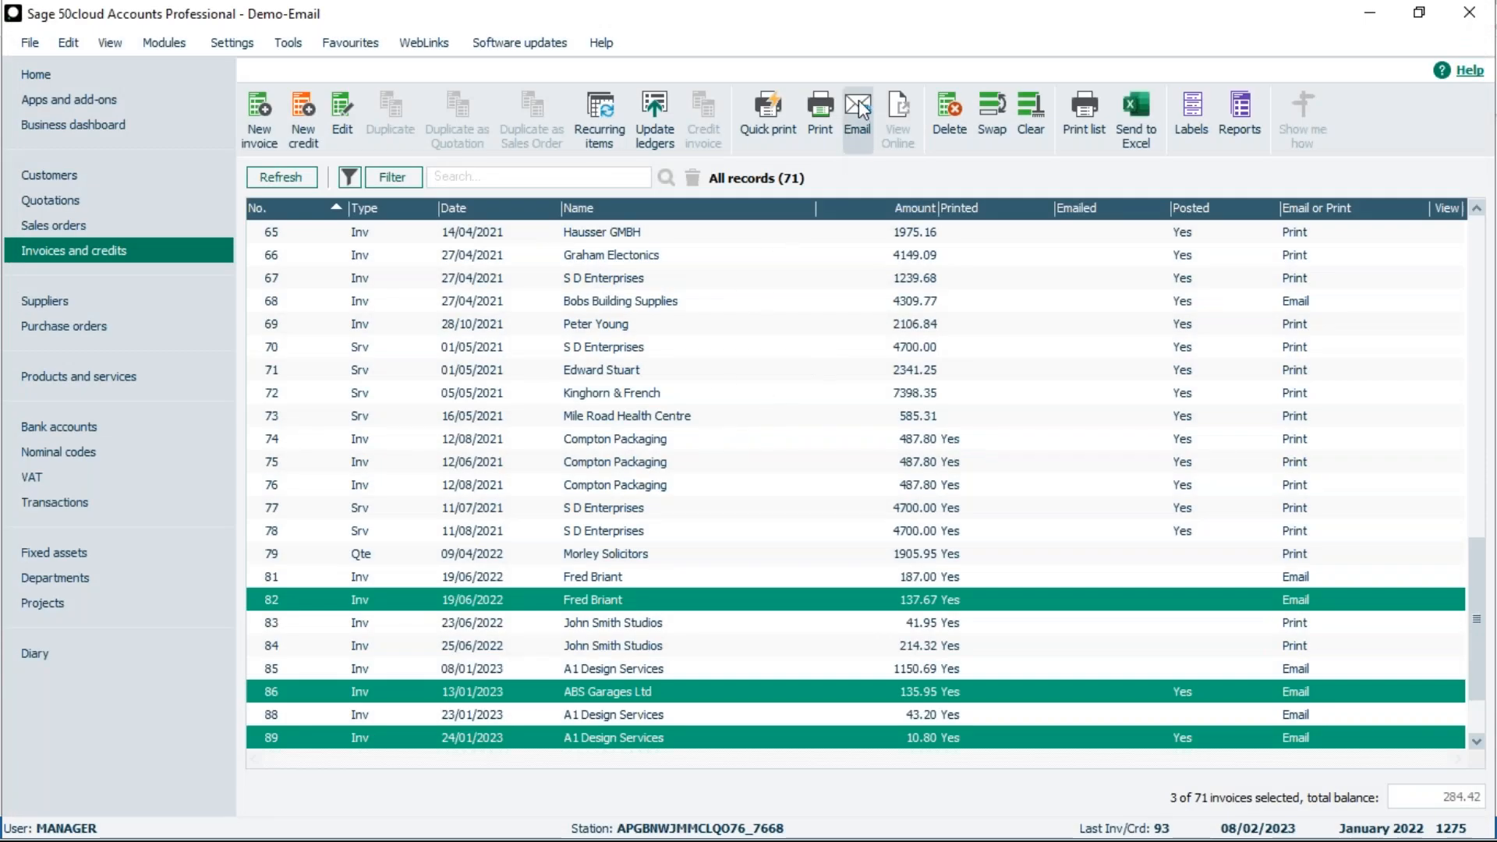
- Keep only invoice 89 selected and email it, setting A4 Commercial invoice - Plain Paper (Print or Email) as the default email layout
ctrl+click(812, 693)
ctrl+click(801, 609)
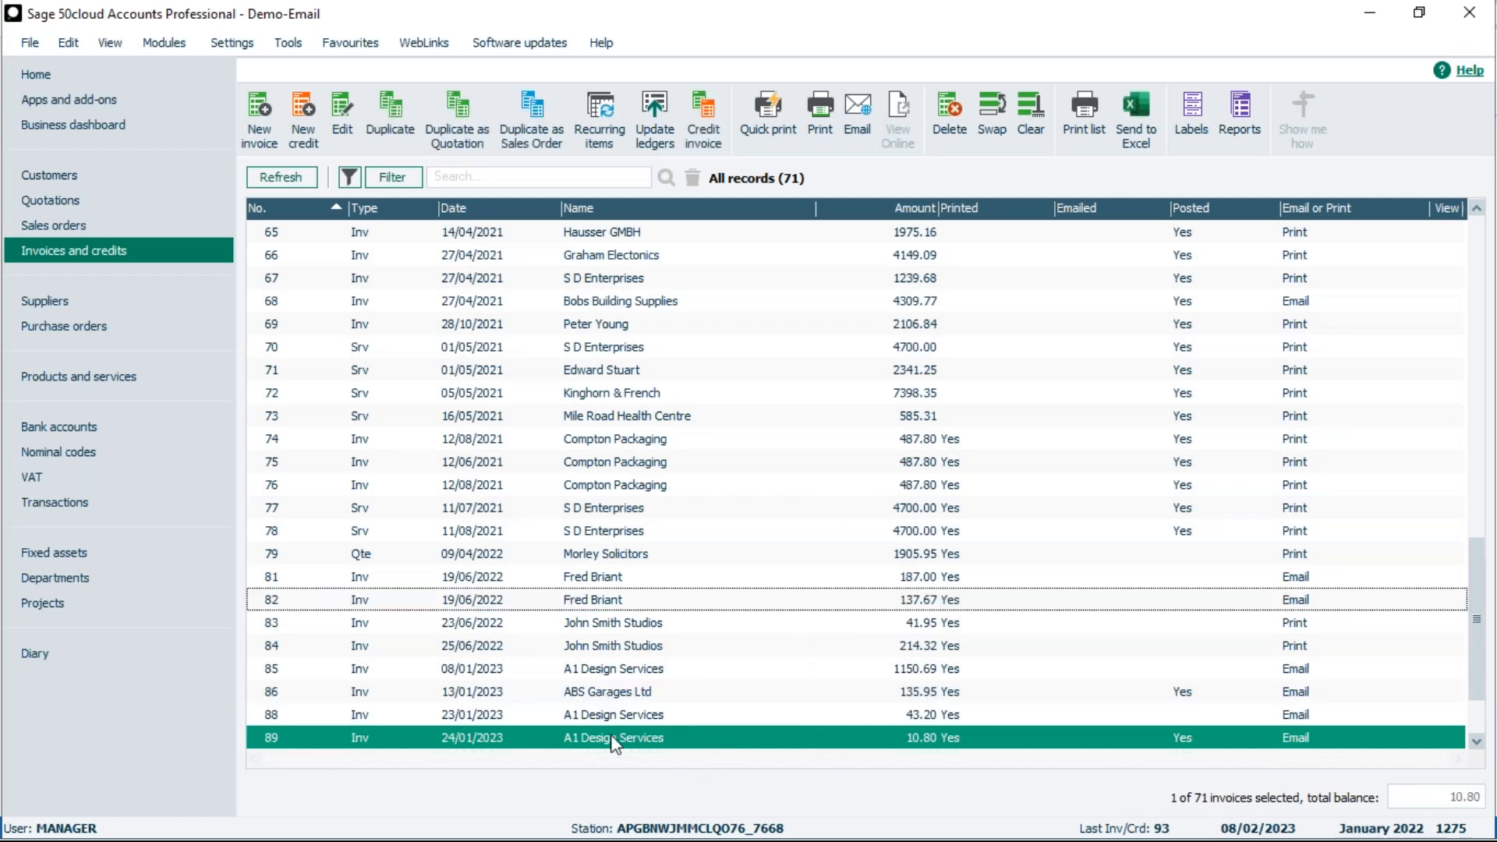
click(860, 111)
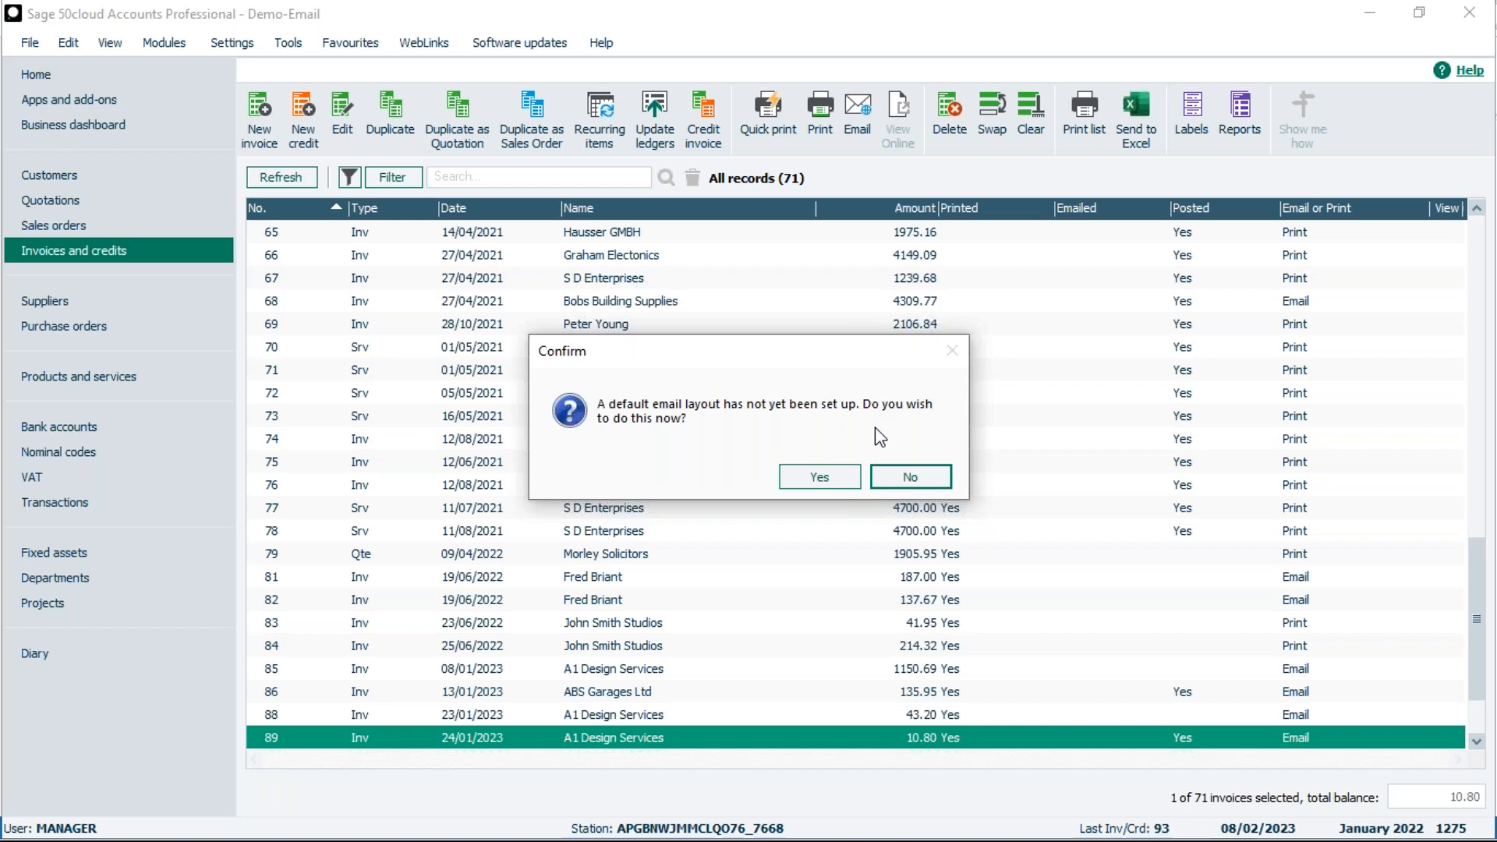
click(818, 479)
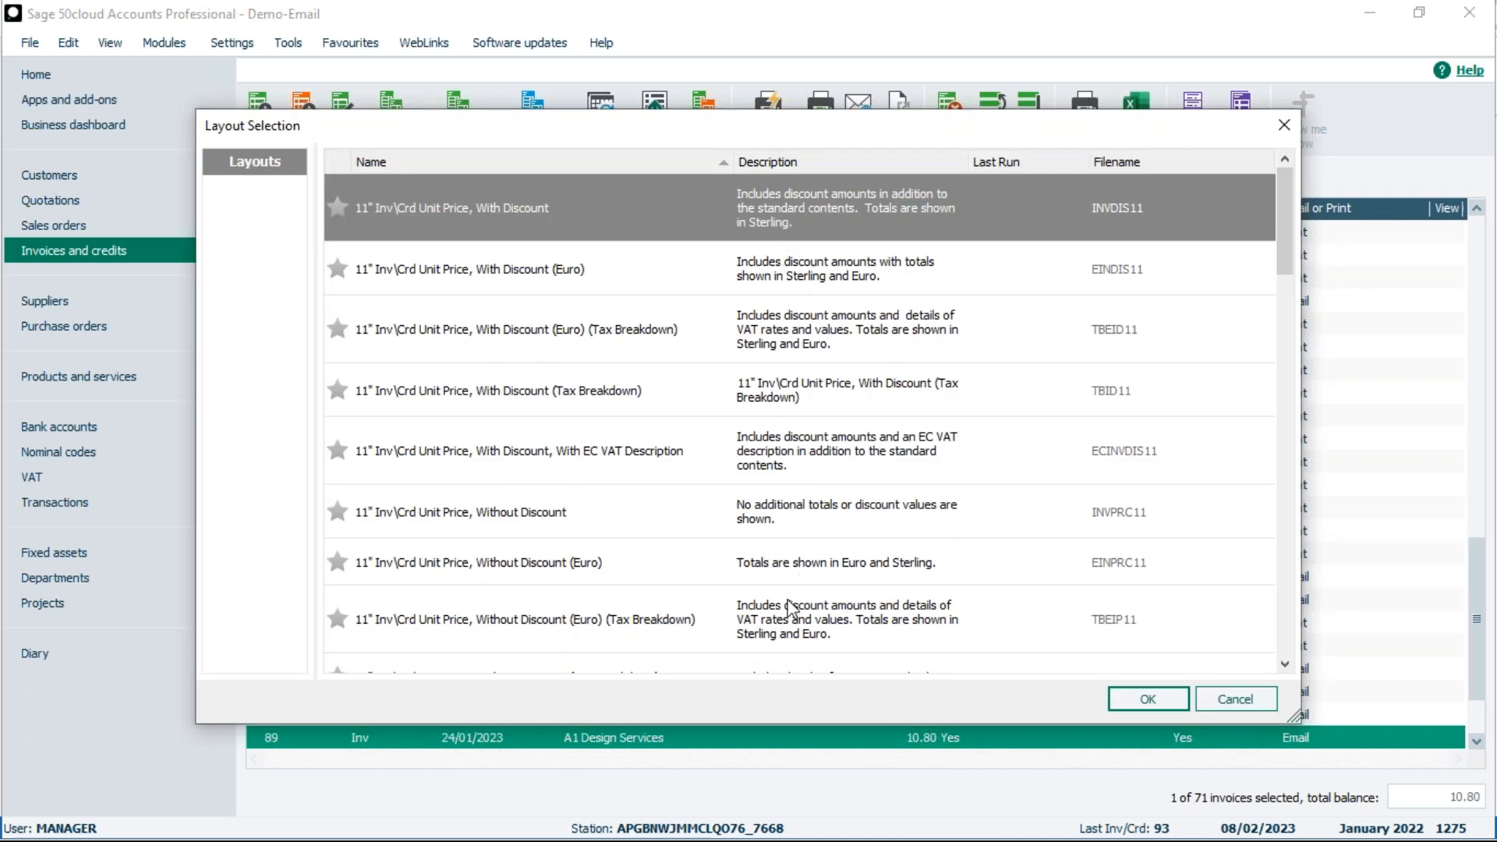
drag(1280, 214, 1288, 280)
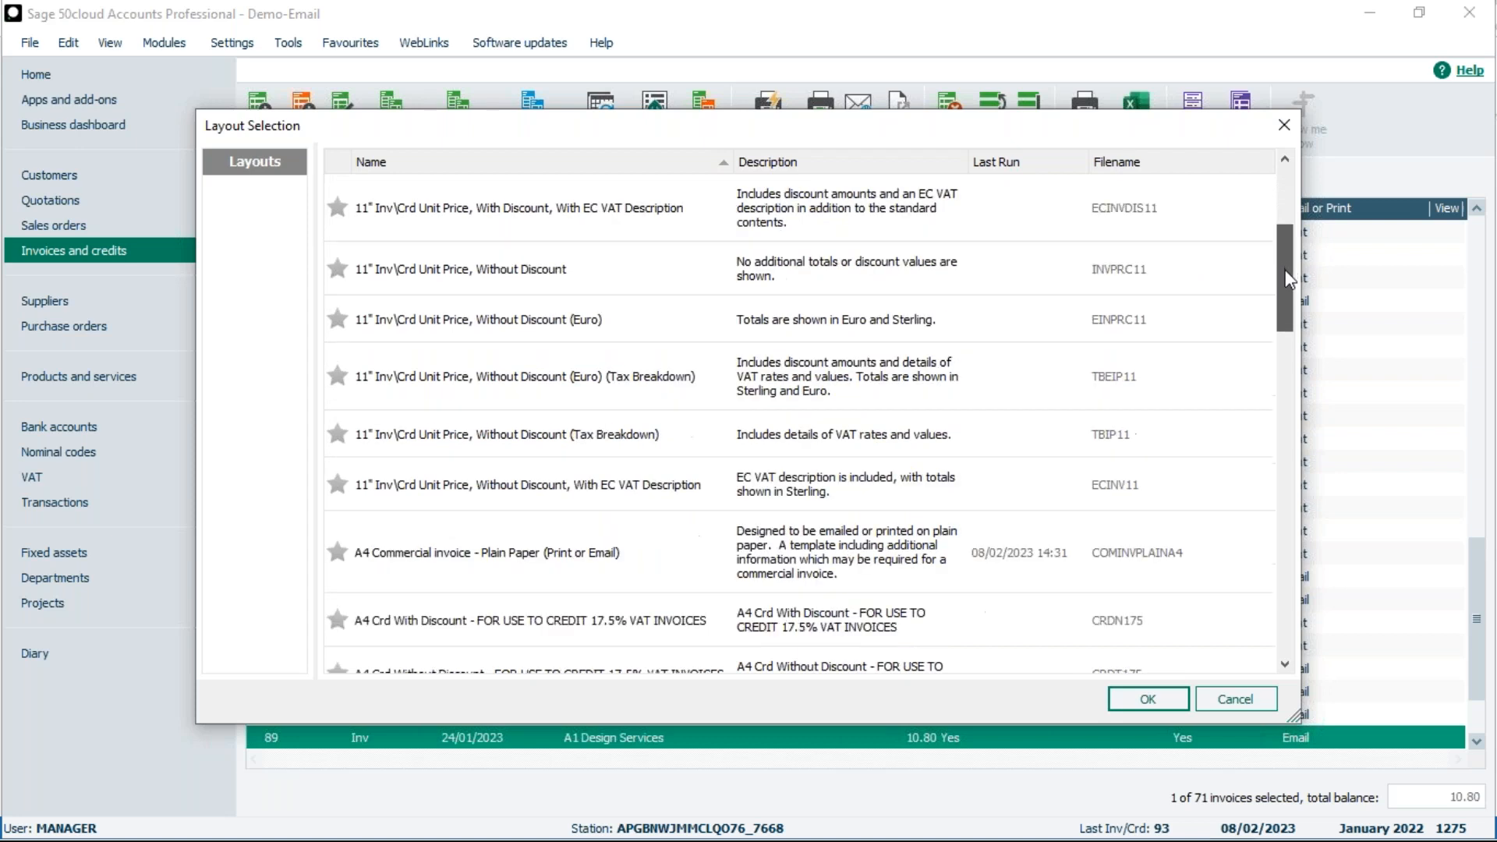
click(342, 553)
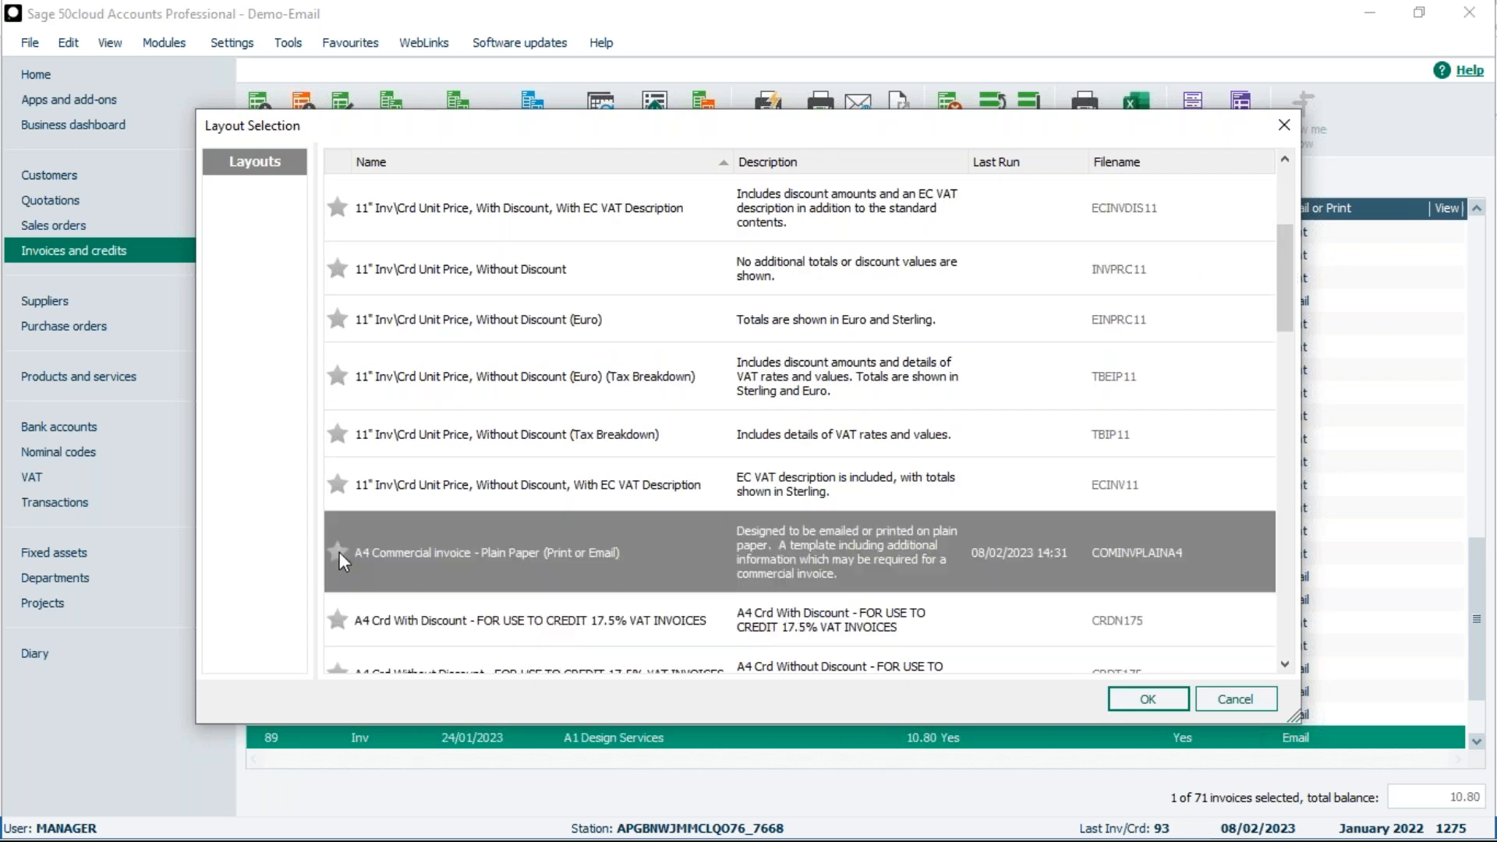
click(1151, 701)
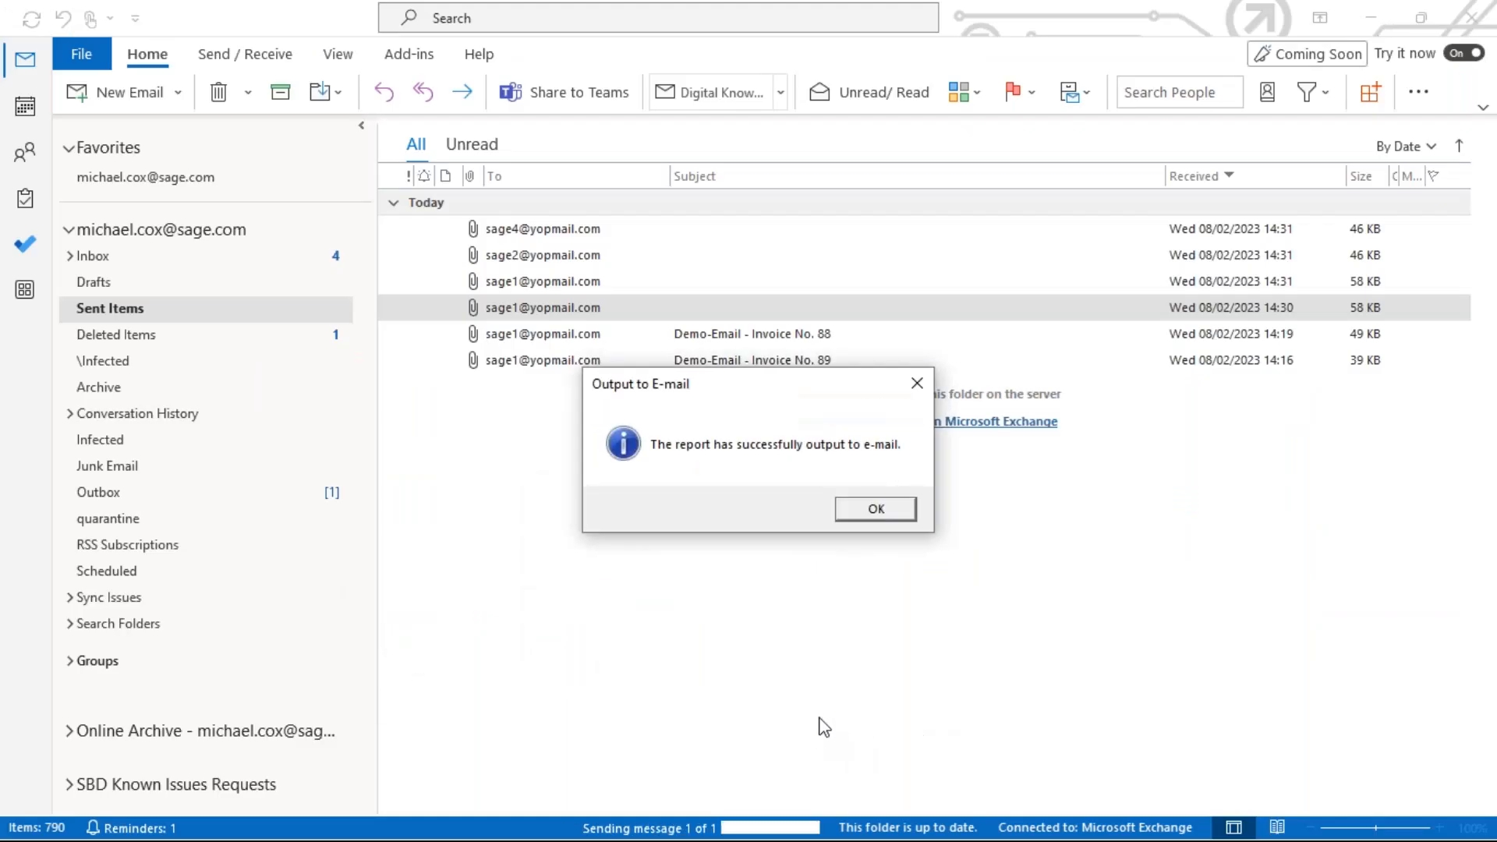
click(877, 509)
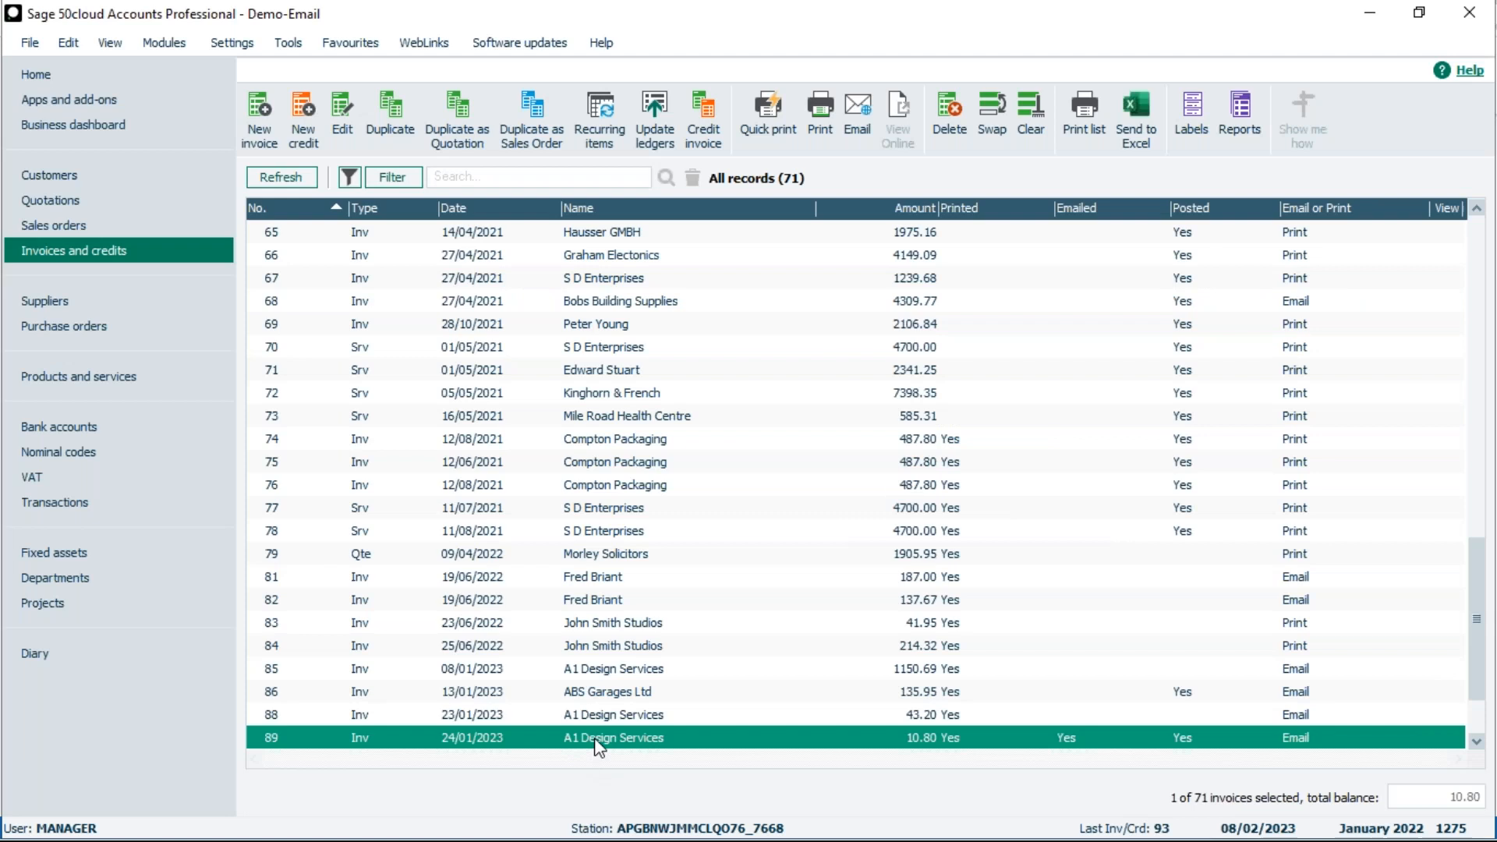
- Email invoice 89 again using the default email layout, acknowledge the output message and return to Sage
click(860, 113)
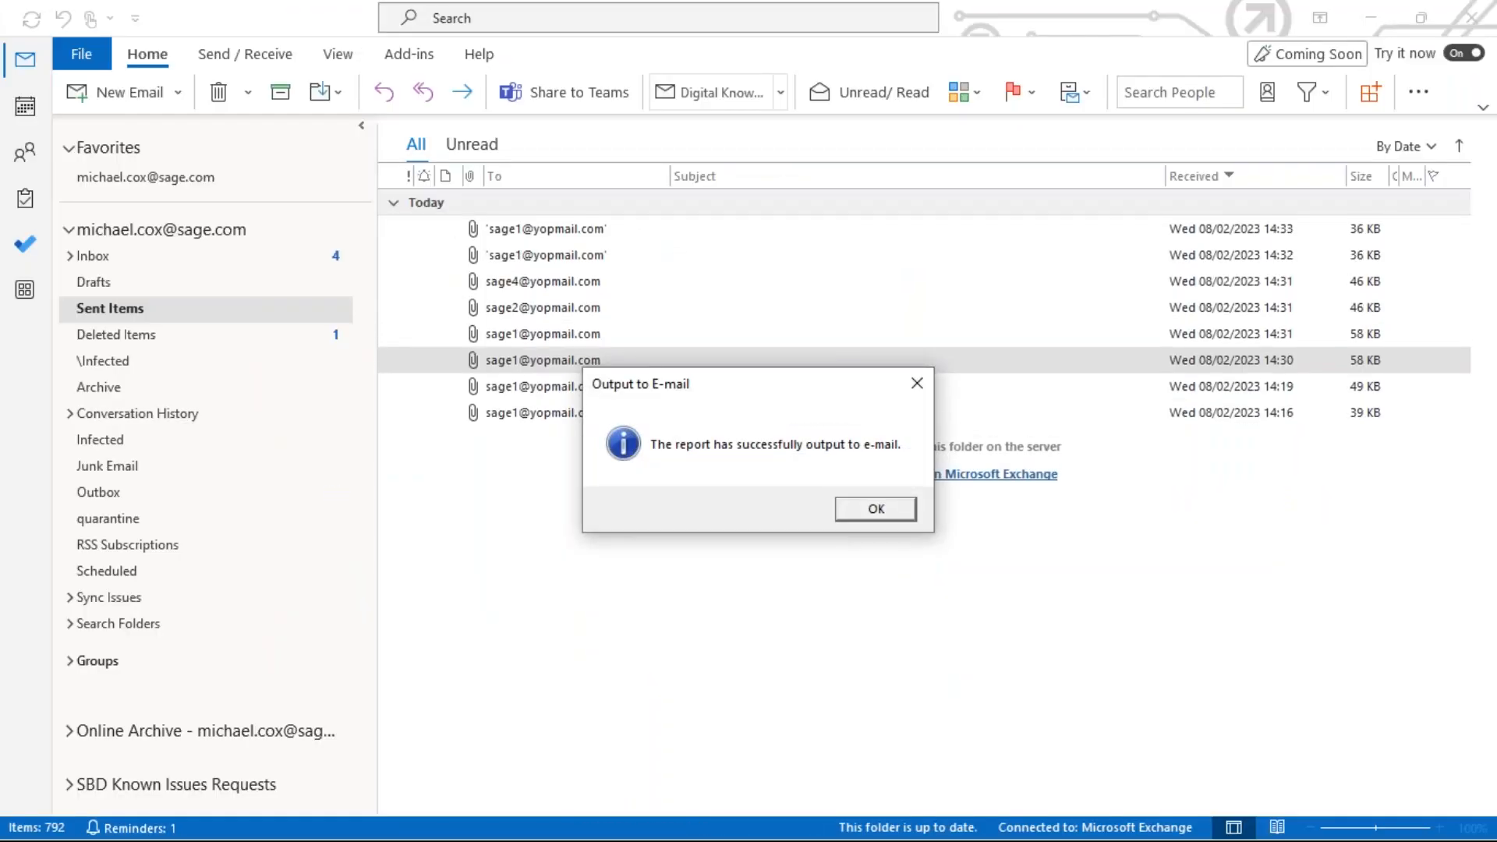
click(877, 510)
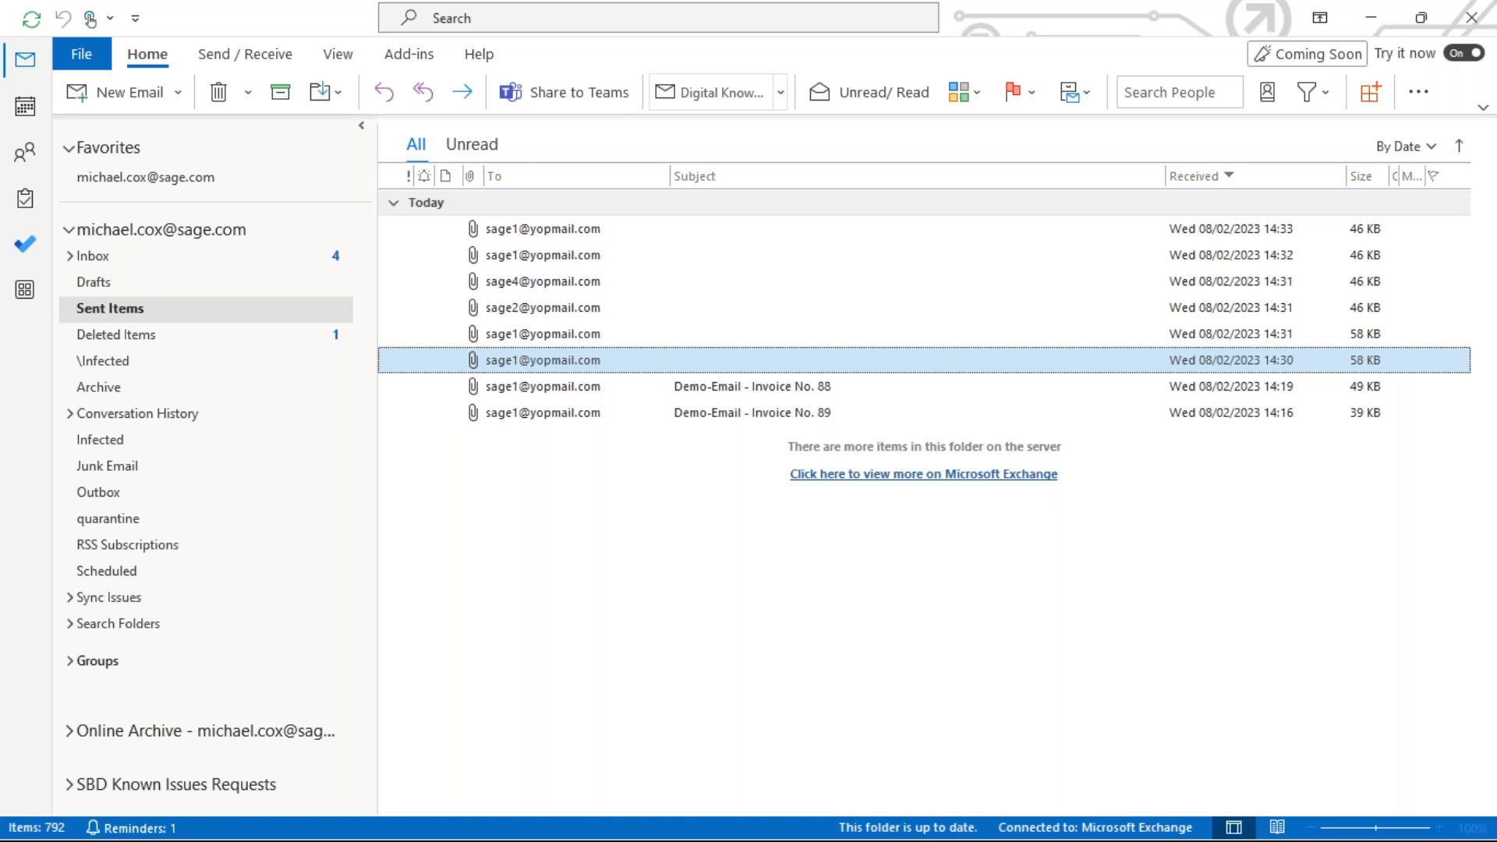
key(alt+Tab)
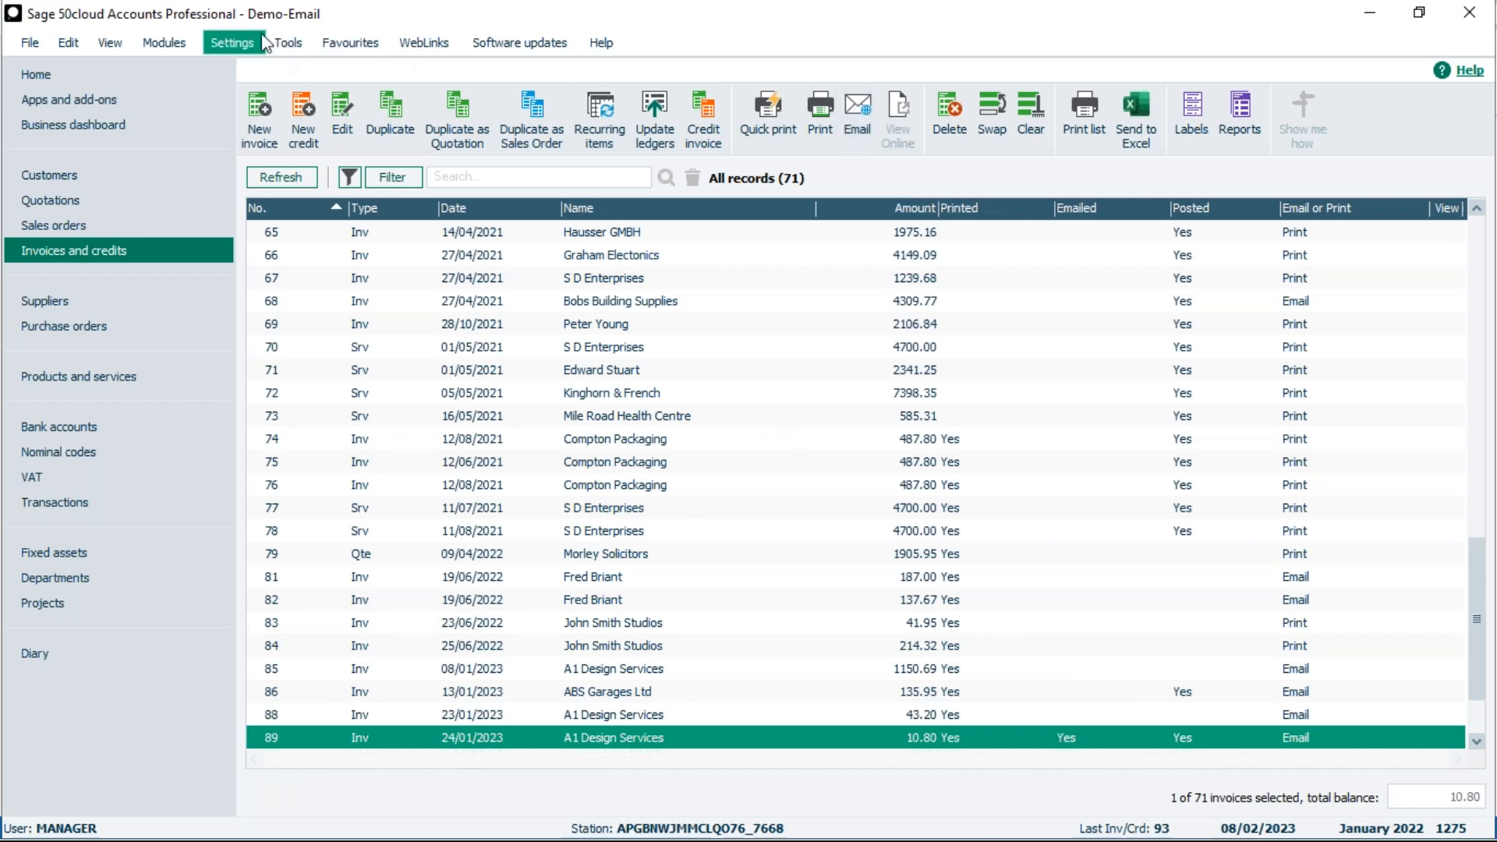
- Review the default email and quick print layouts in Invoice & Order Defaults, including the selectable invoice layouts, and cancel the dialog
click(237, 40)
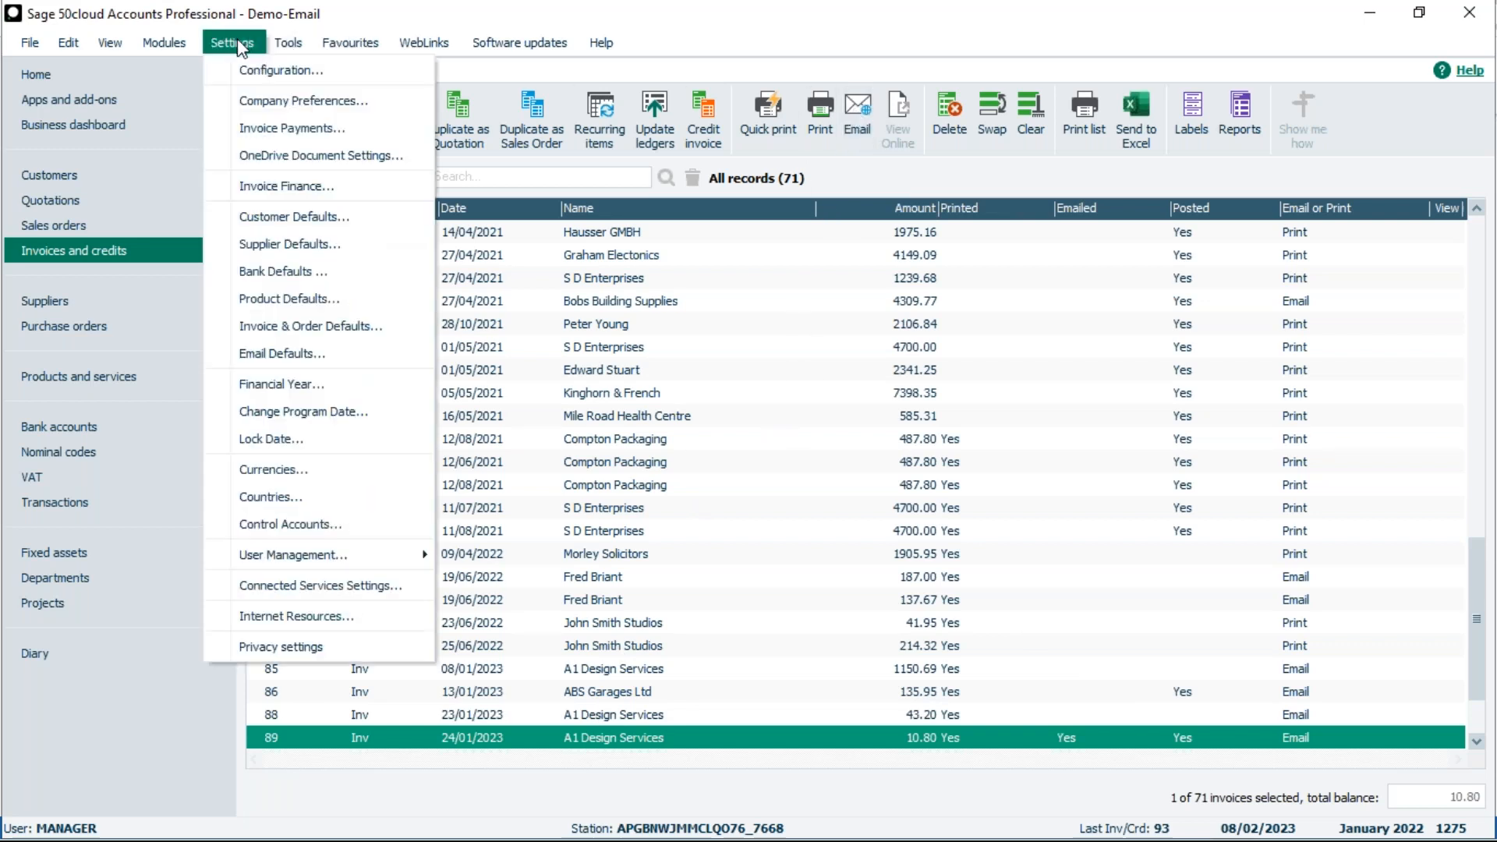
click(274, 330)
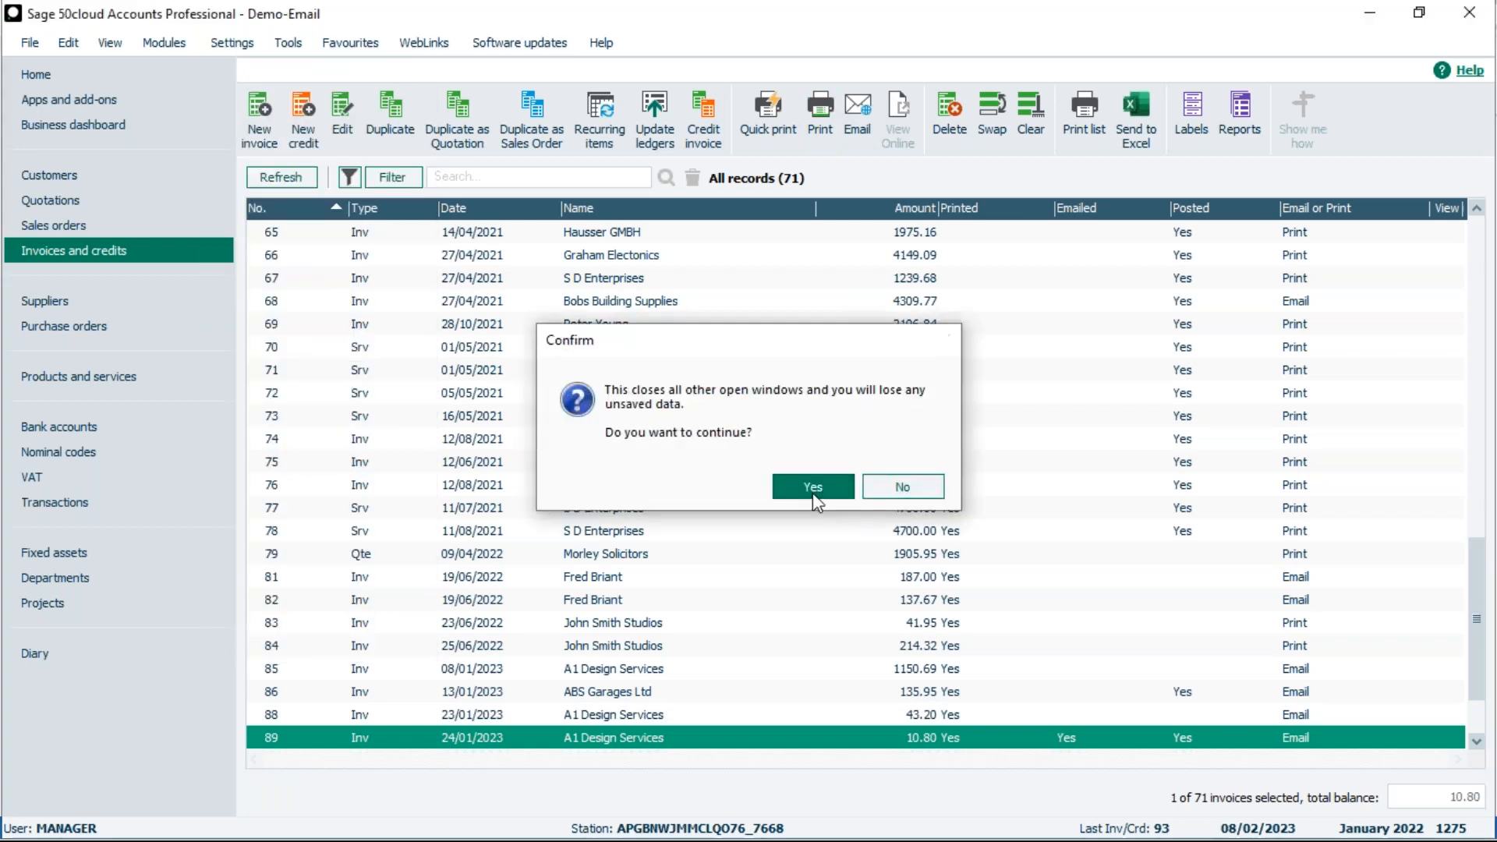
click(812, 487)
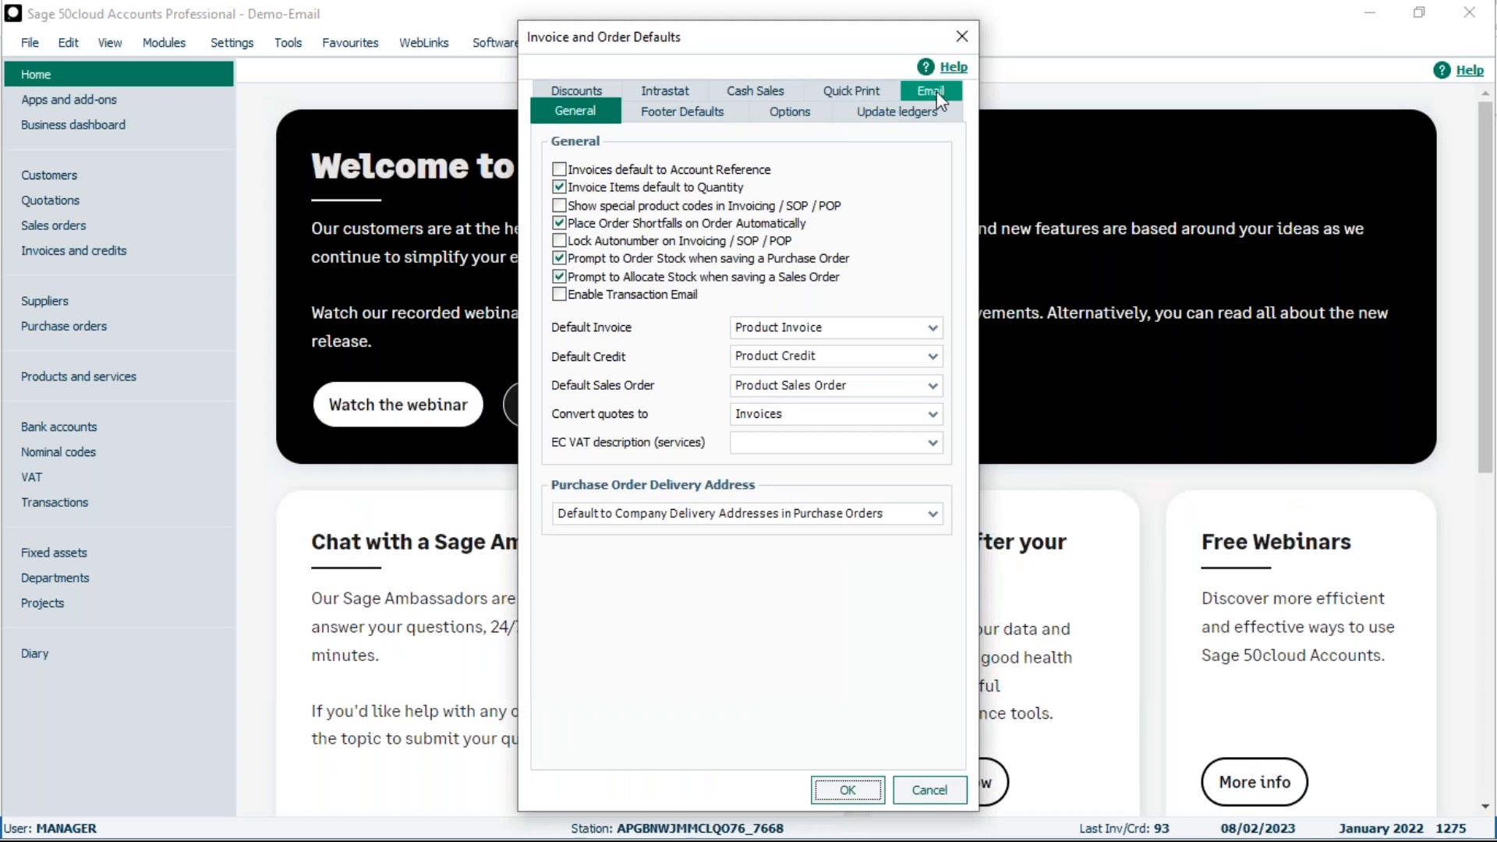
click(932, 90)
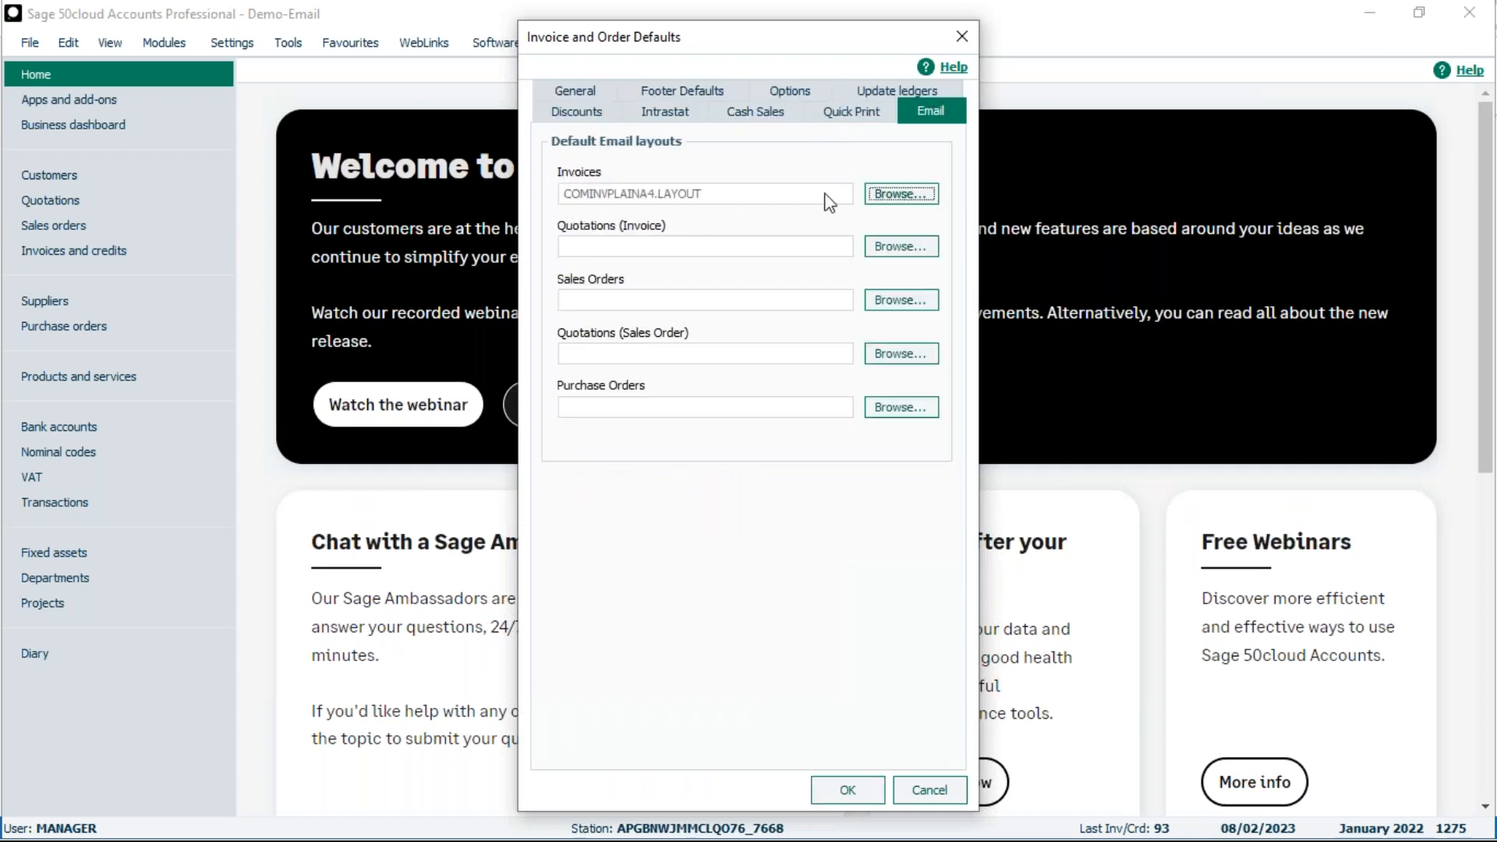
click(903, 200)
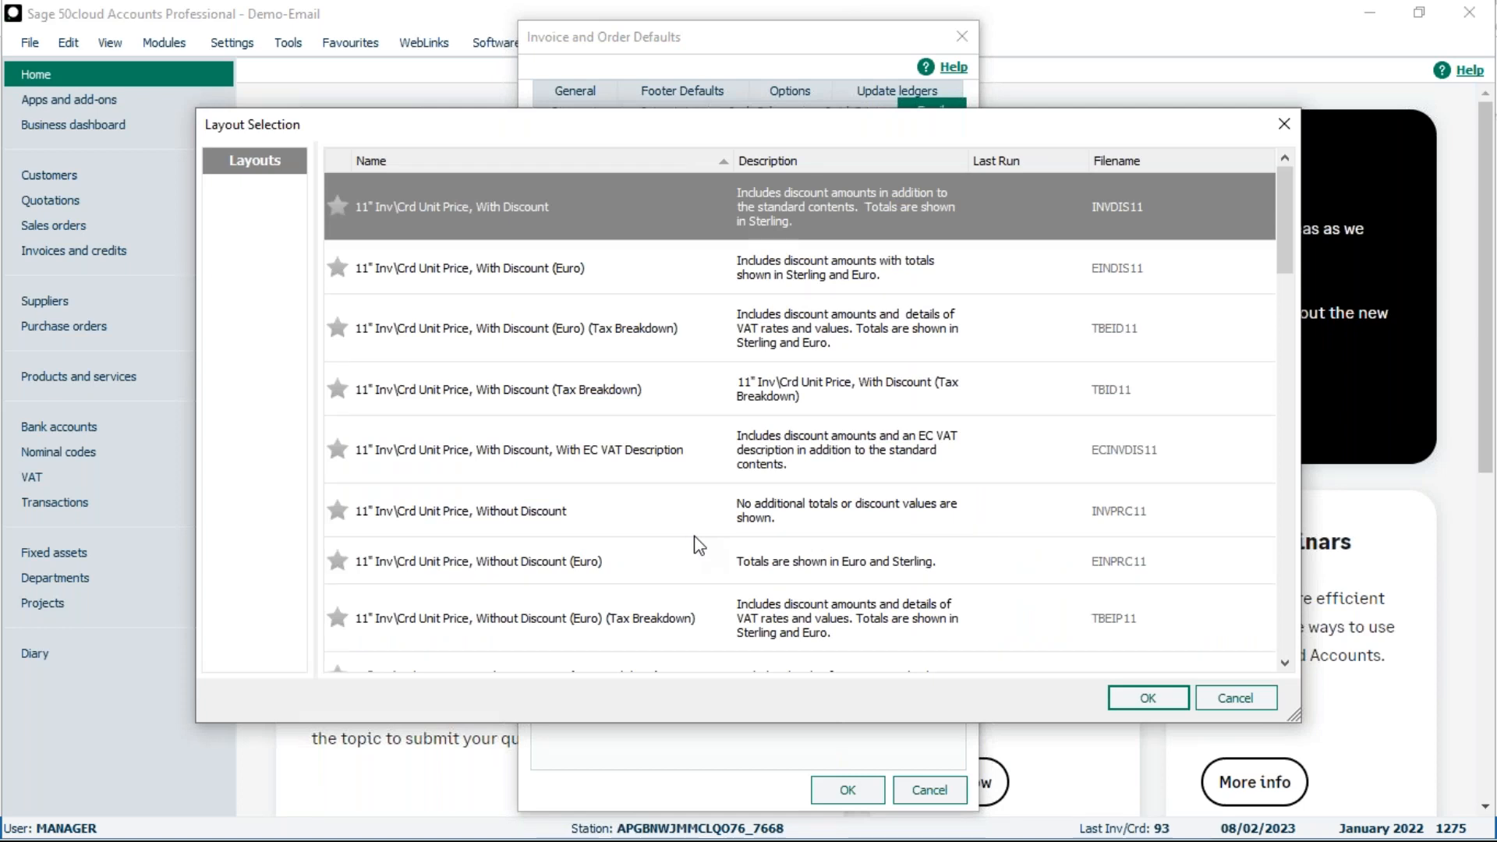
click(1218, 698)
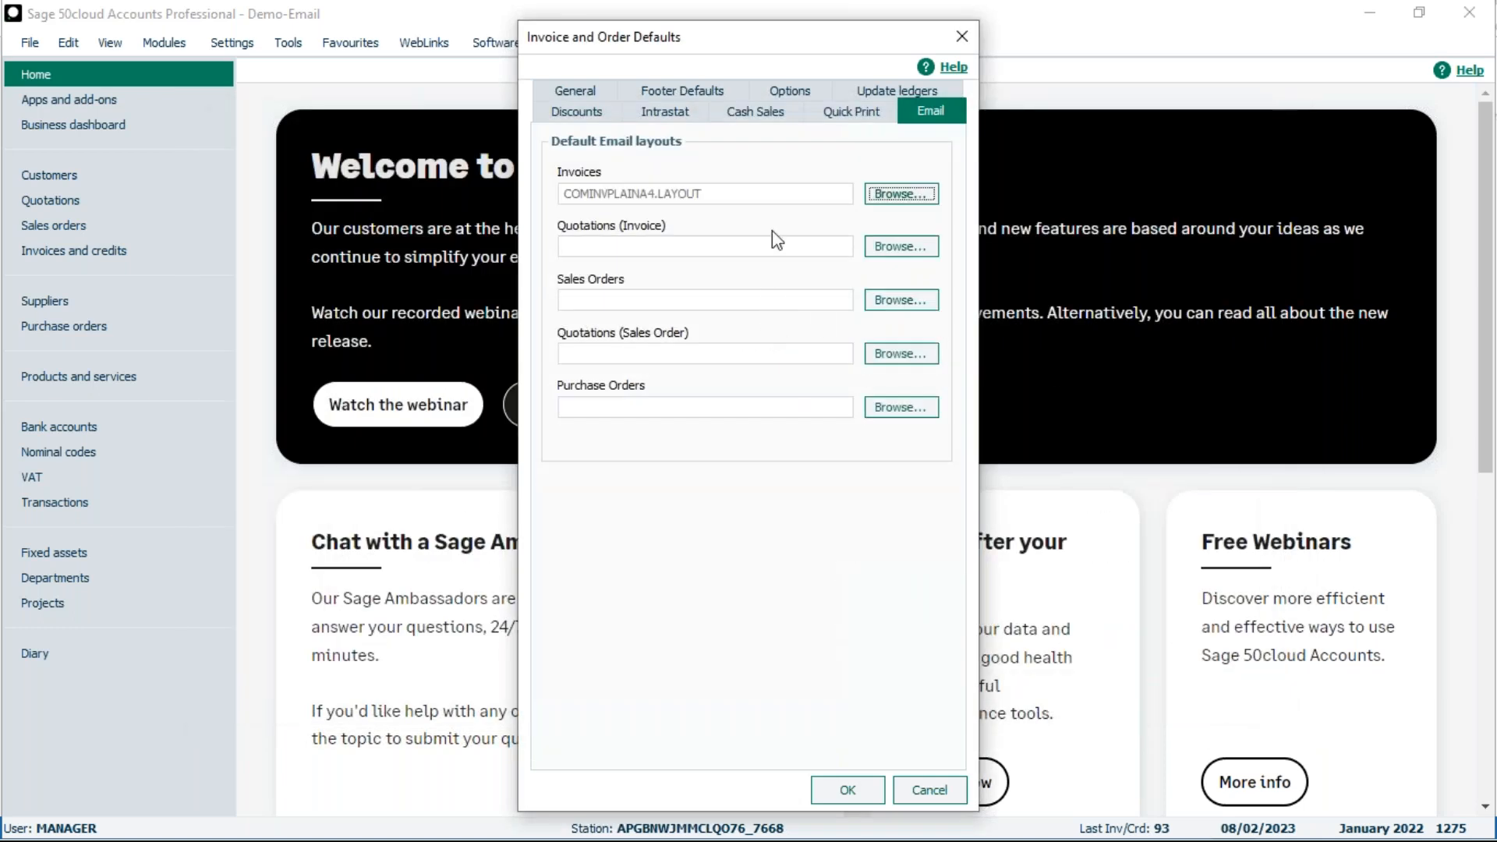
click(852, 115)
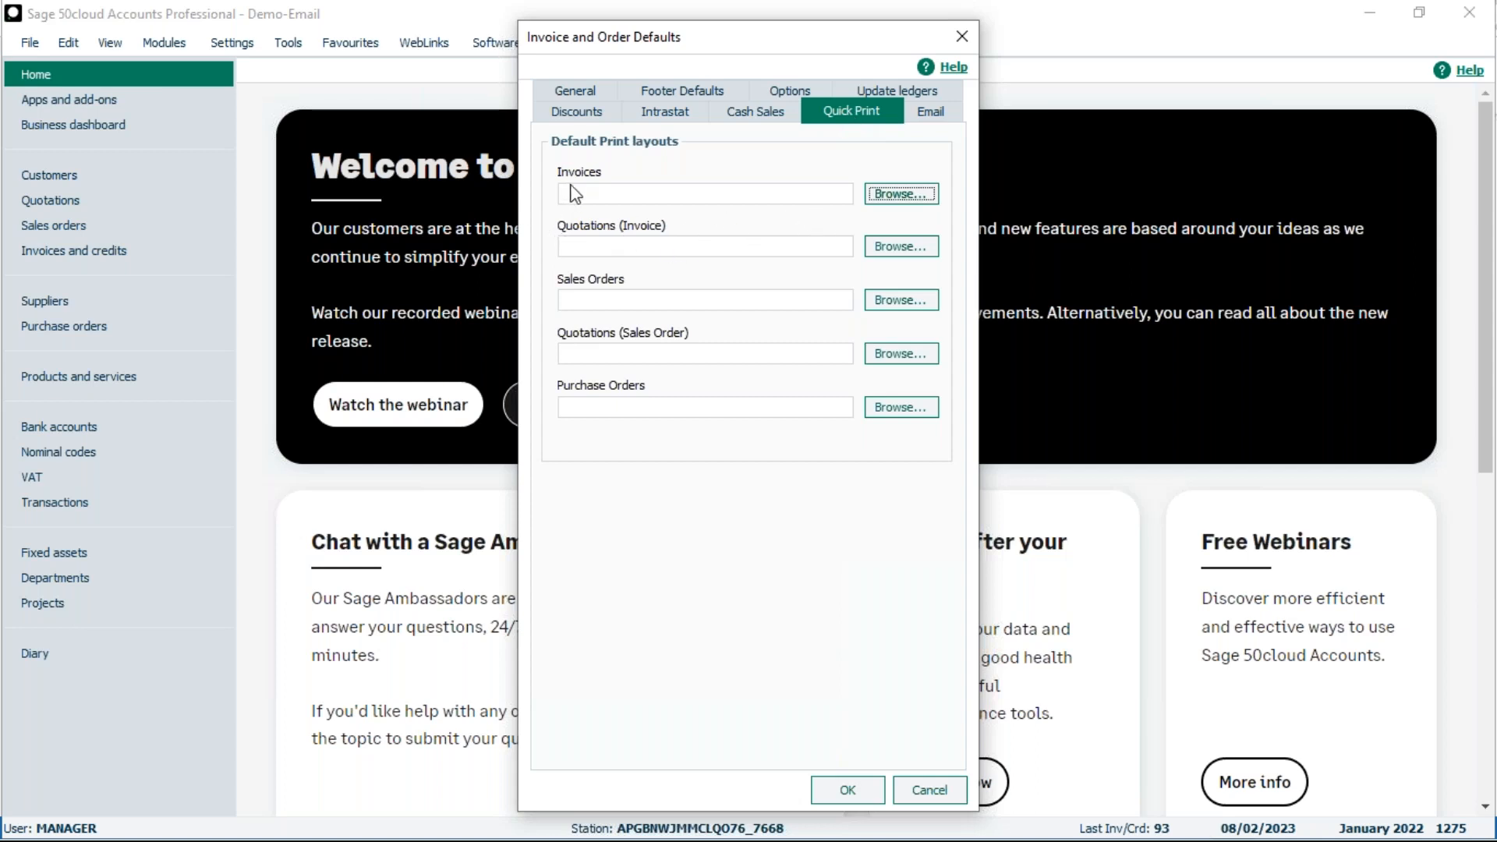
click(931, 790)
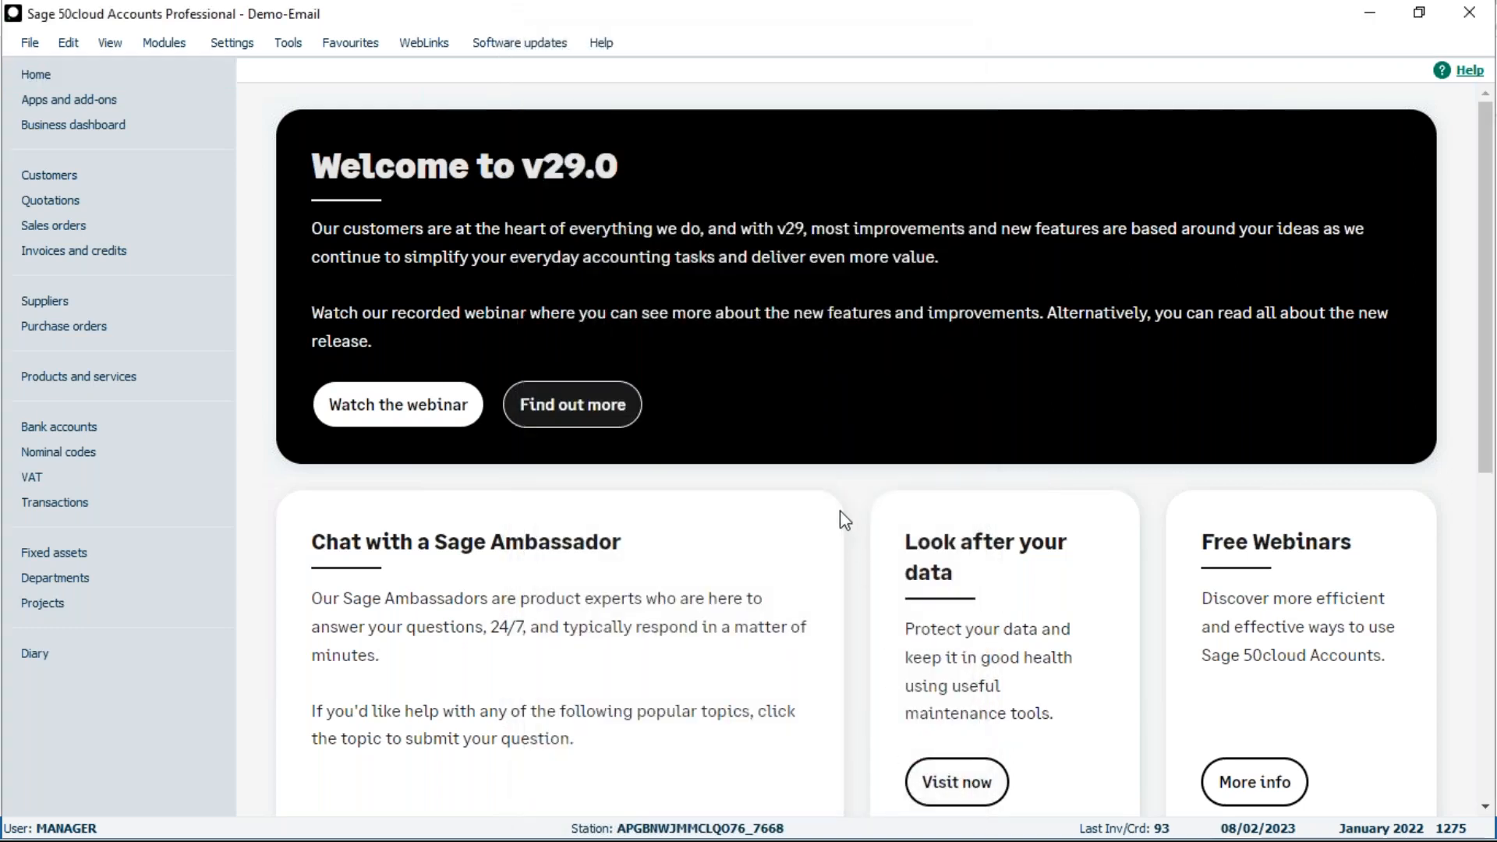
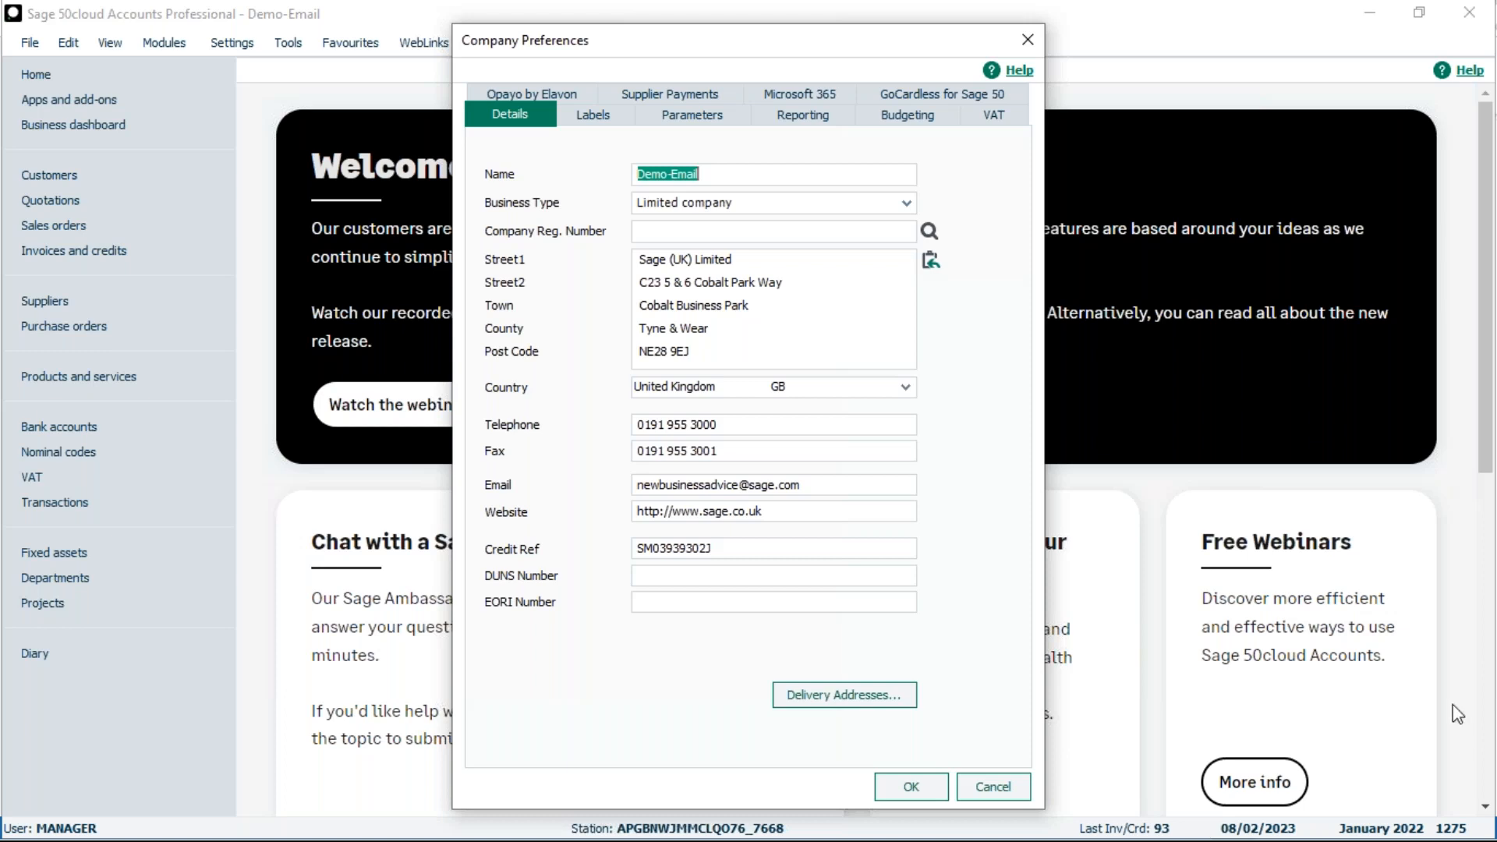
- Cancel the company preferences, open the Free Webinars information page and look through the webinar sessions and recordings section
click(980, 785)
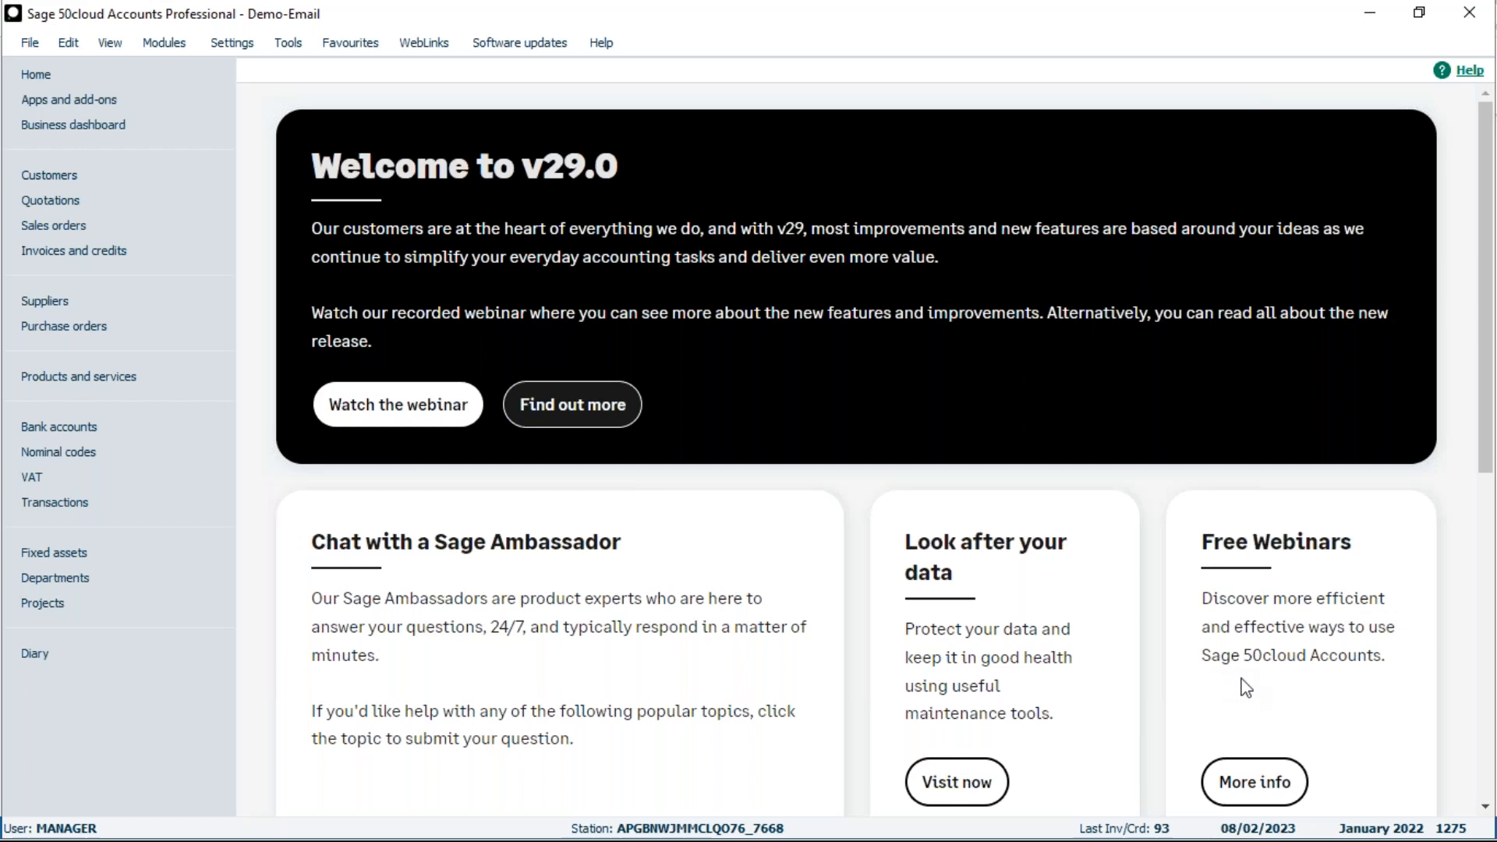
click(1246, 786)
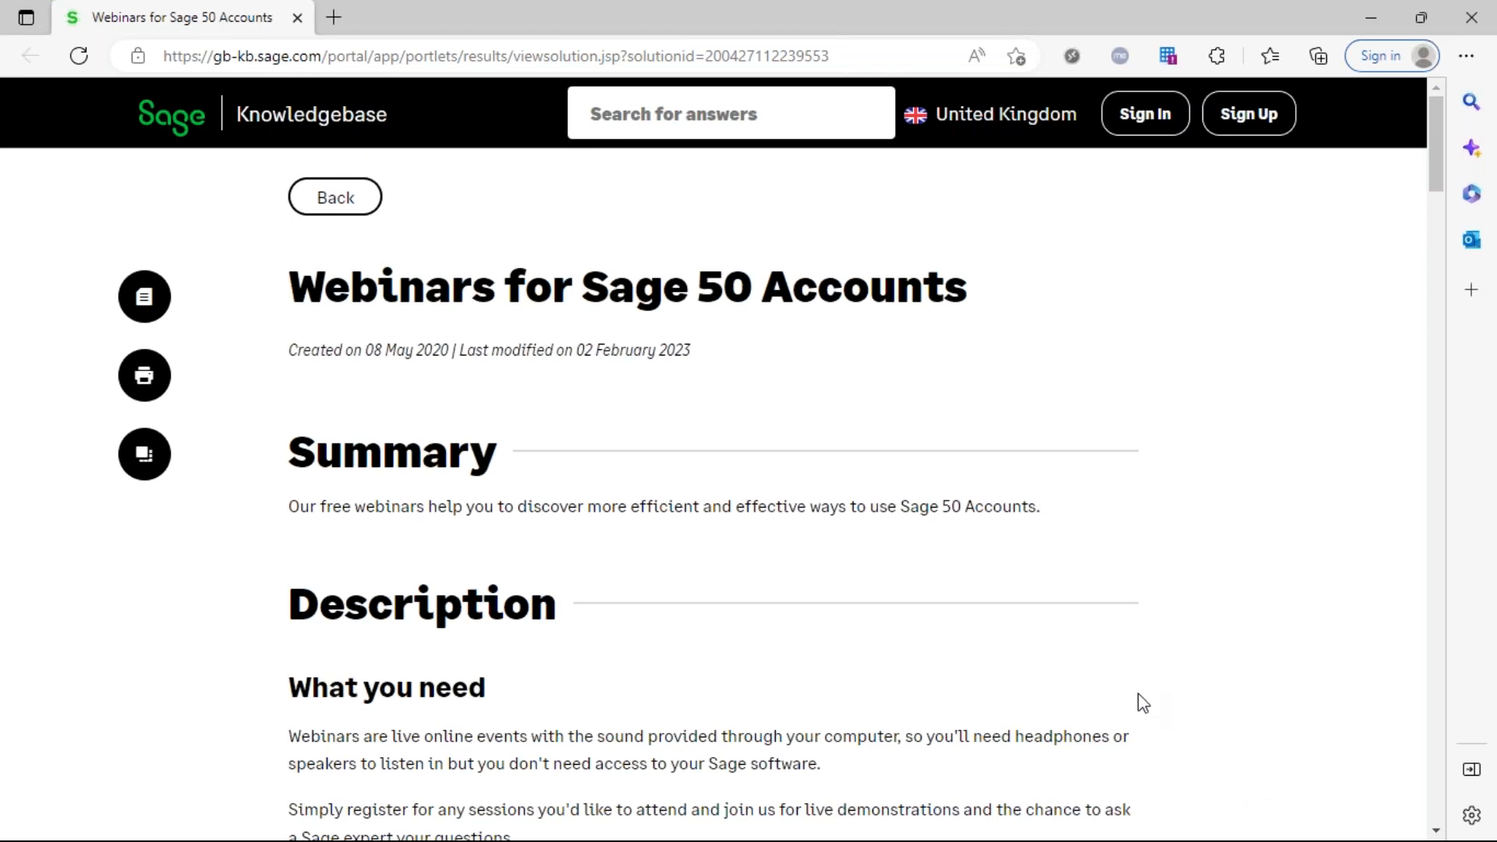
scroll(1092, 694, down, 8)
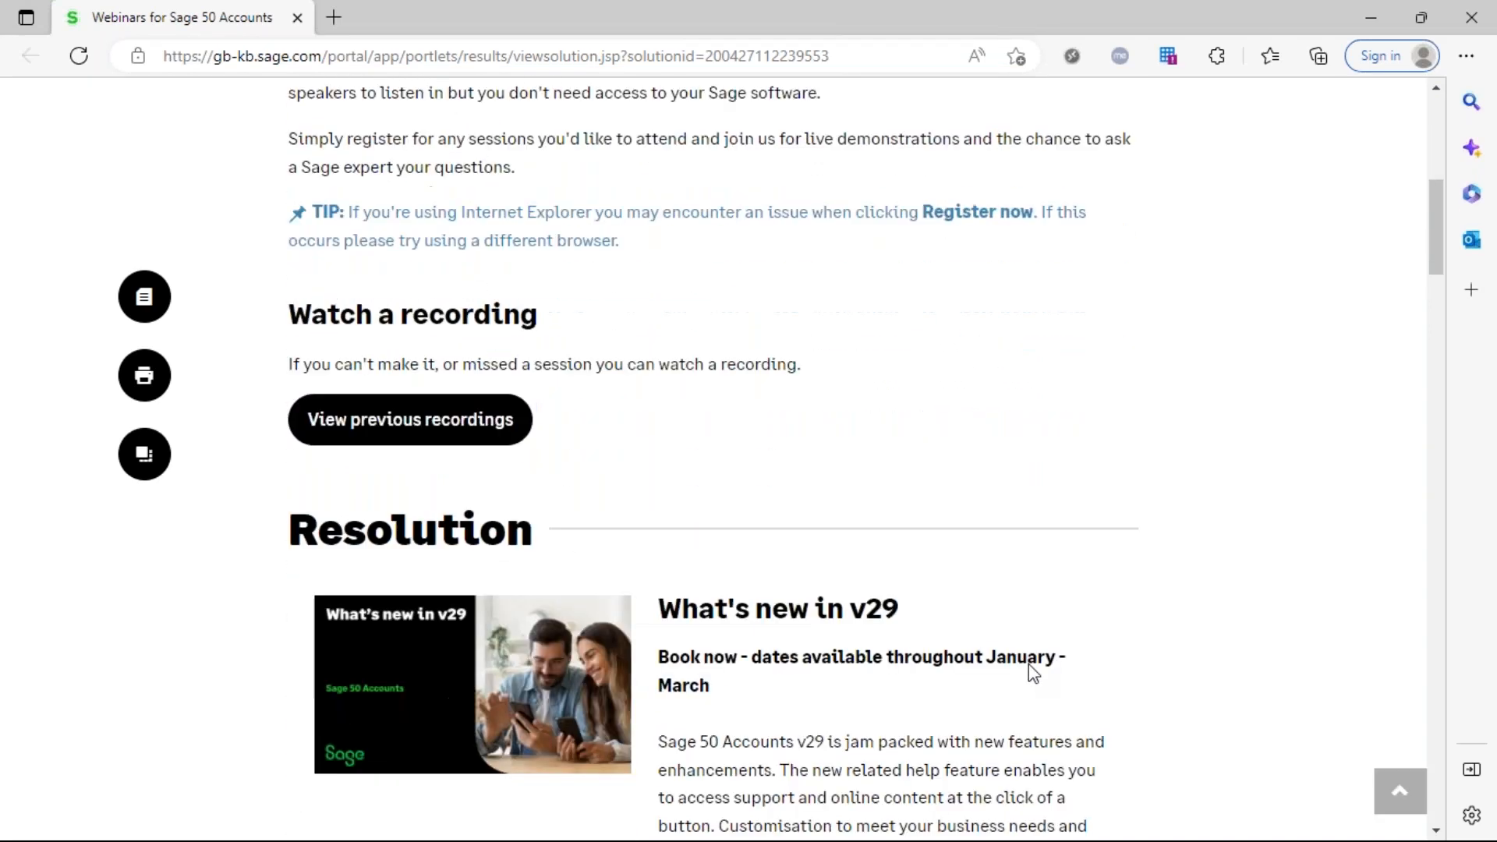
scroll(1027, 663, down, 7)
scroll(878, 460, down, 8)
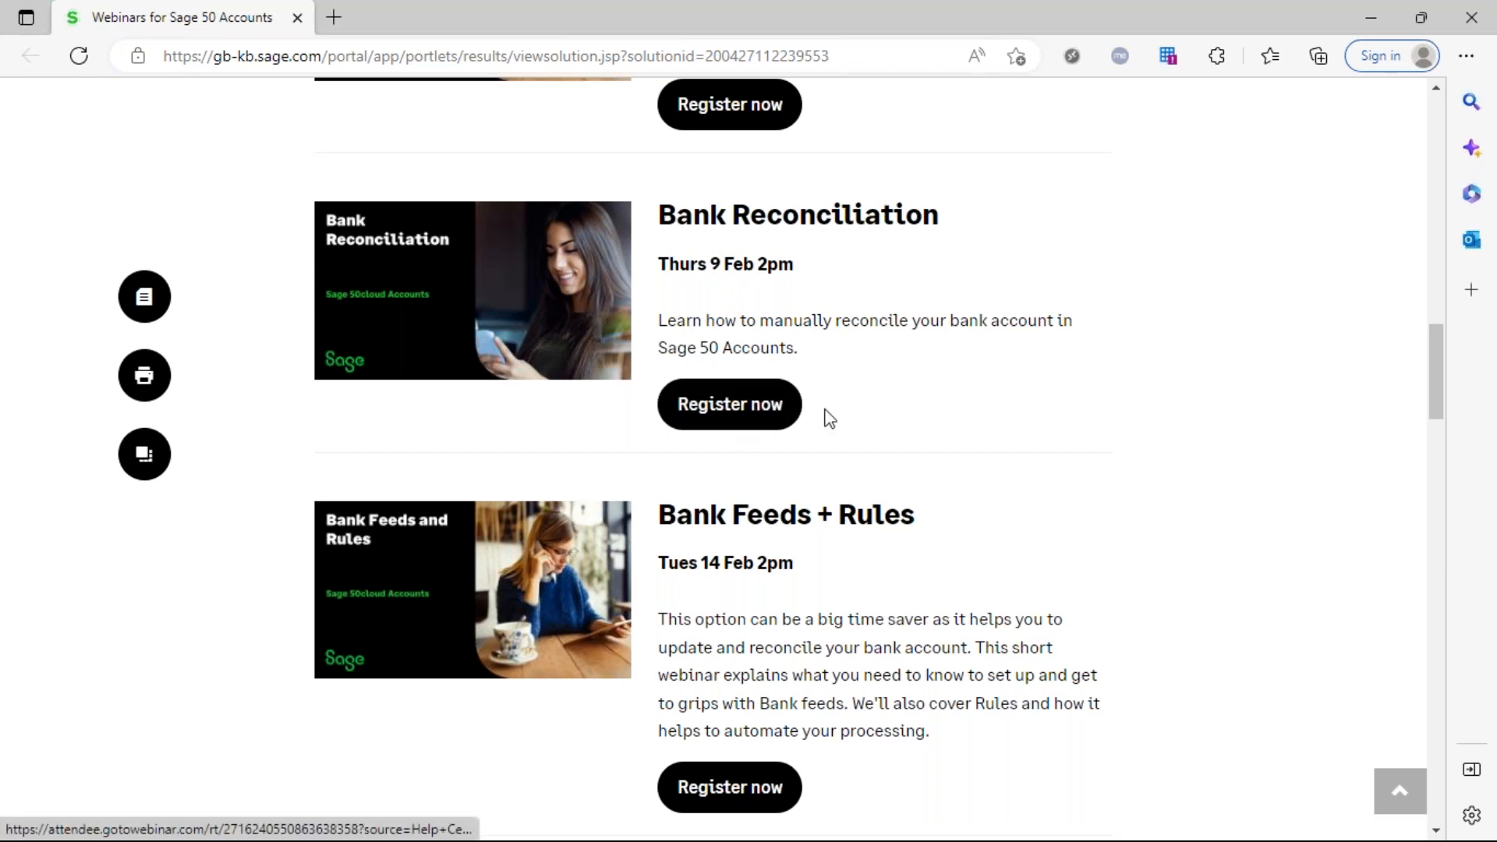
scroll(886, 435, up, 10)
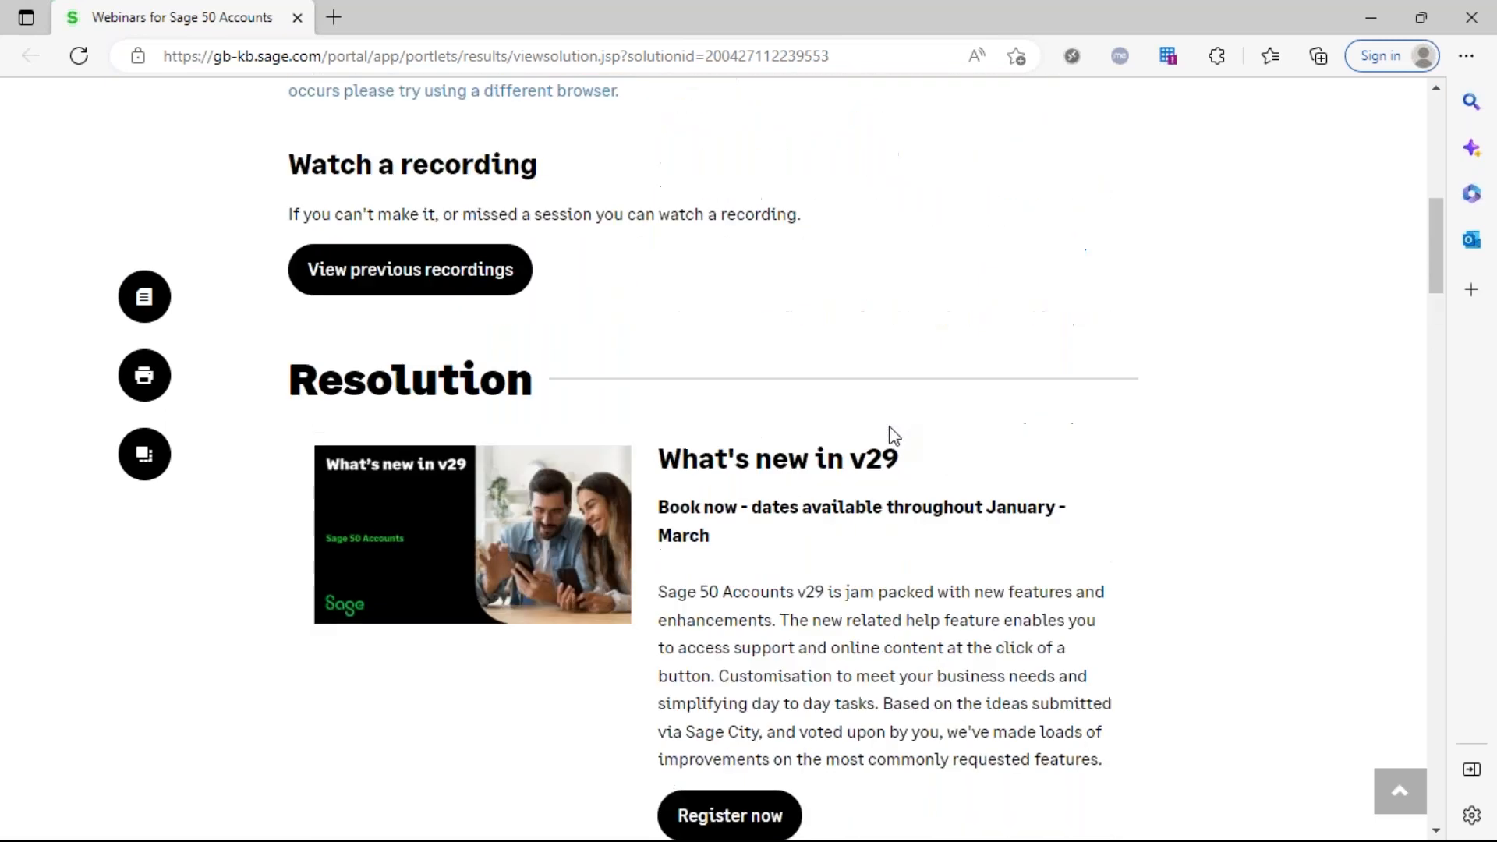
scroll(889, 434, up, 2)
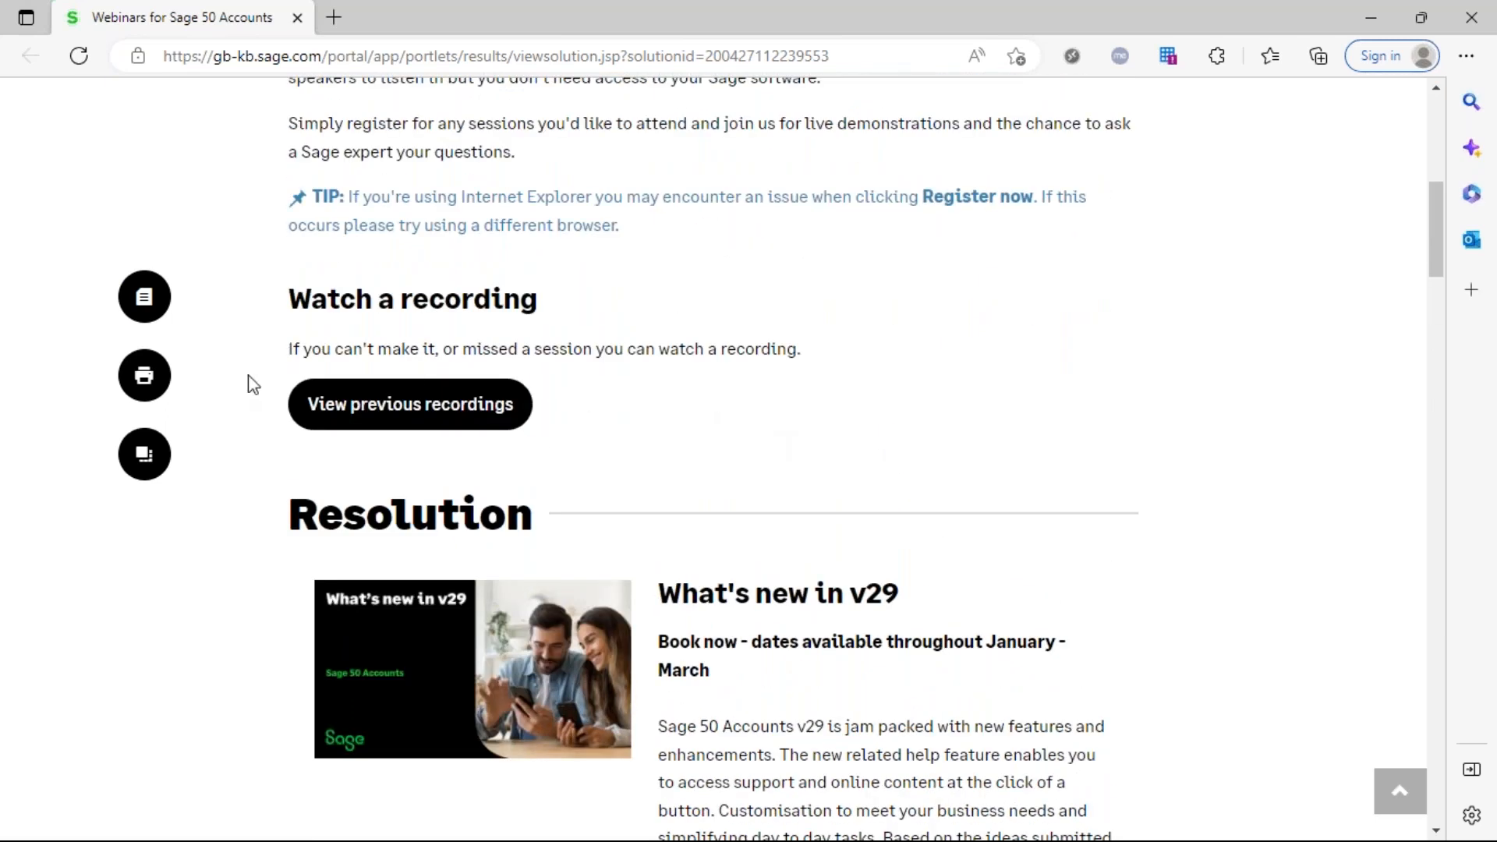
- Open the previous recordings page, look through the Sage 50 Accounts webinar recordings, and close the browser to return to Sage
click(431, 414)
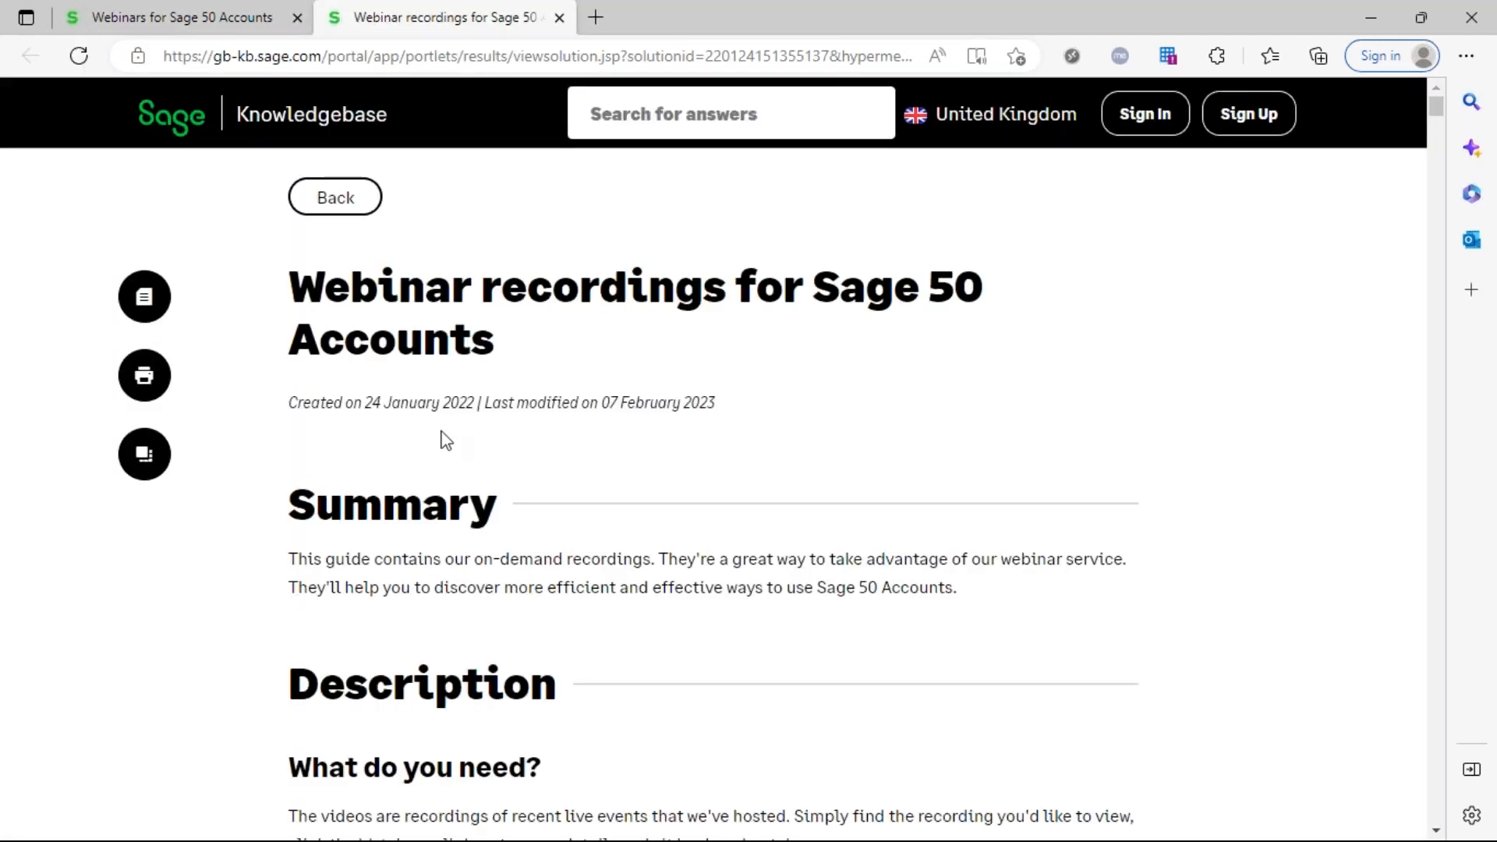
scroll(712, 491, down, 10)
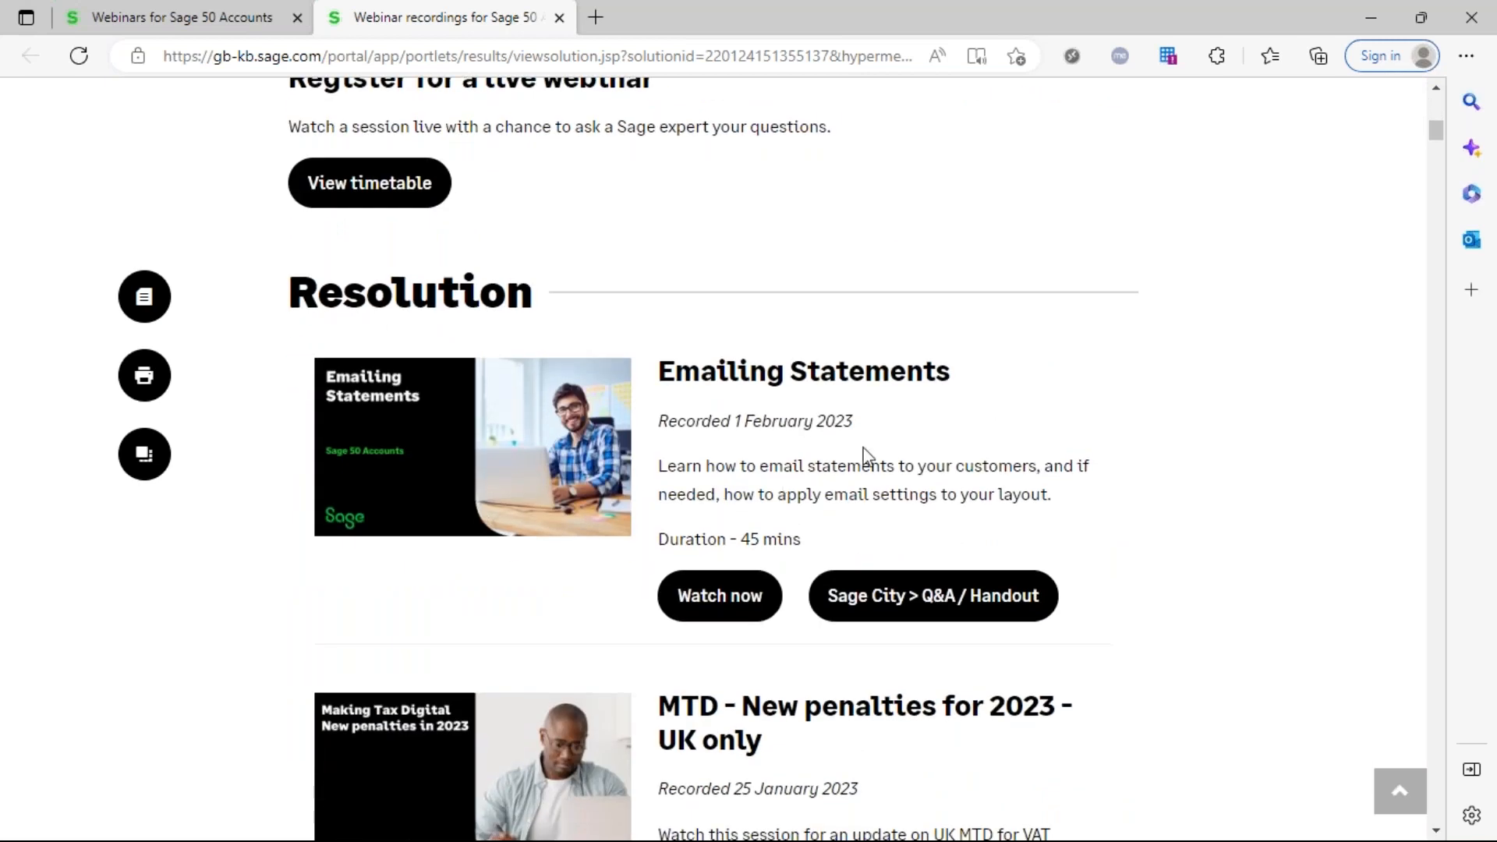
scroll(959, 445, down, 3)
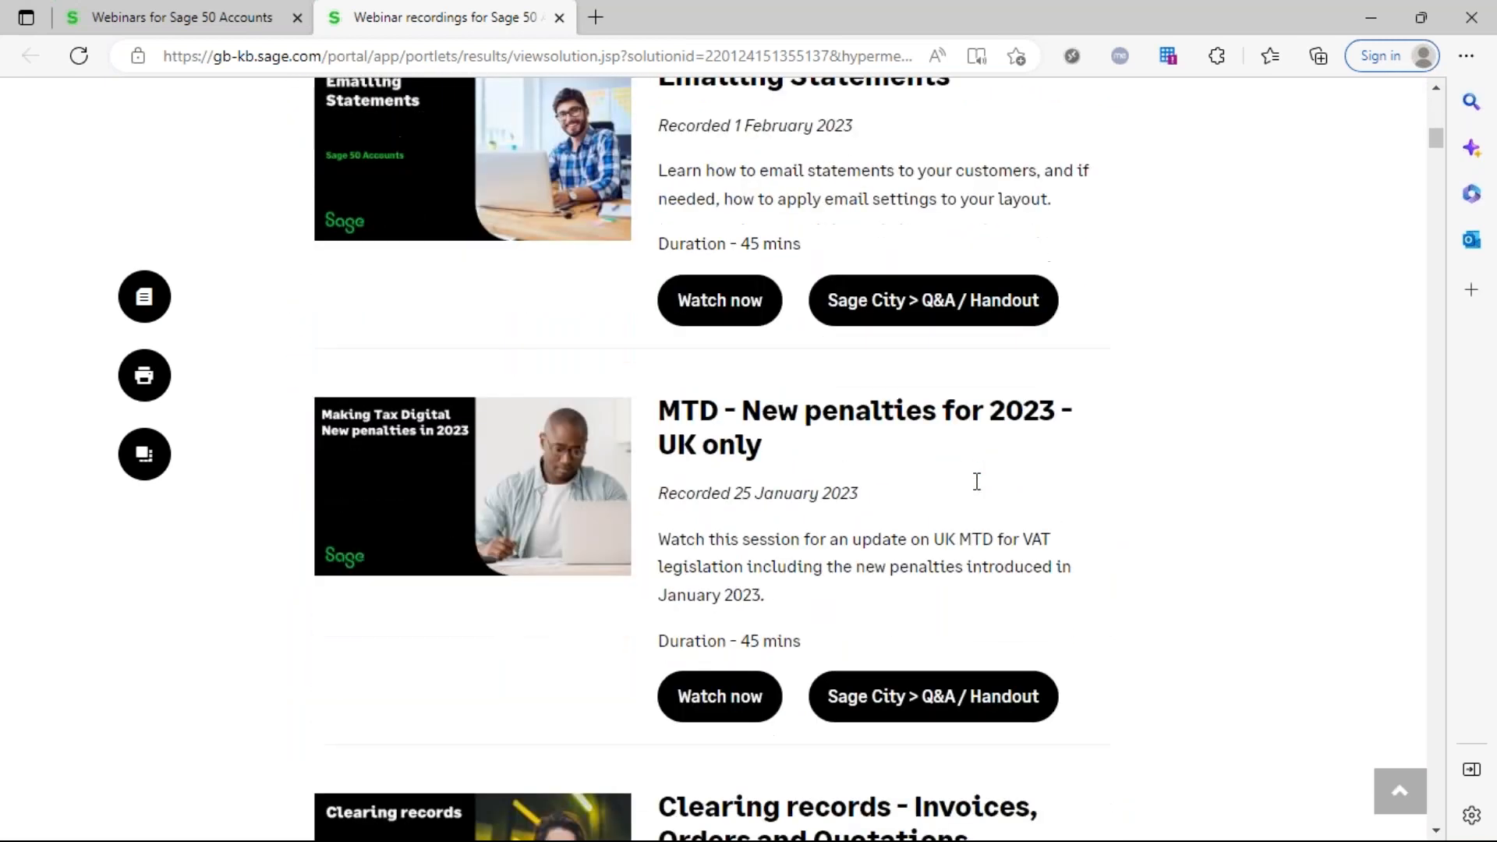
scroll(977, 481, up, 1)
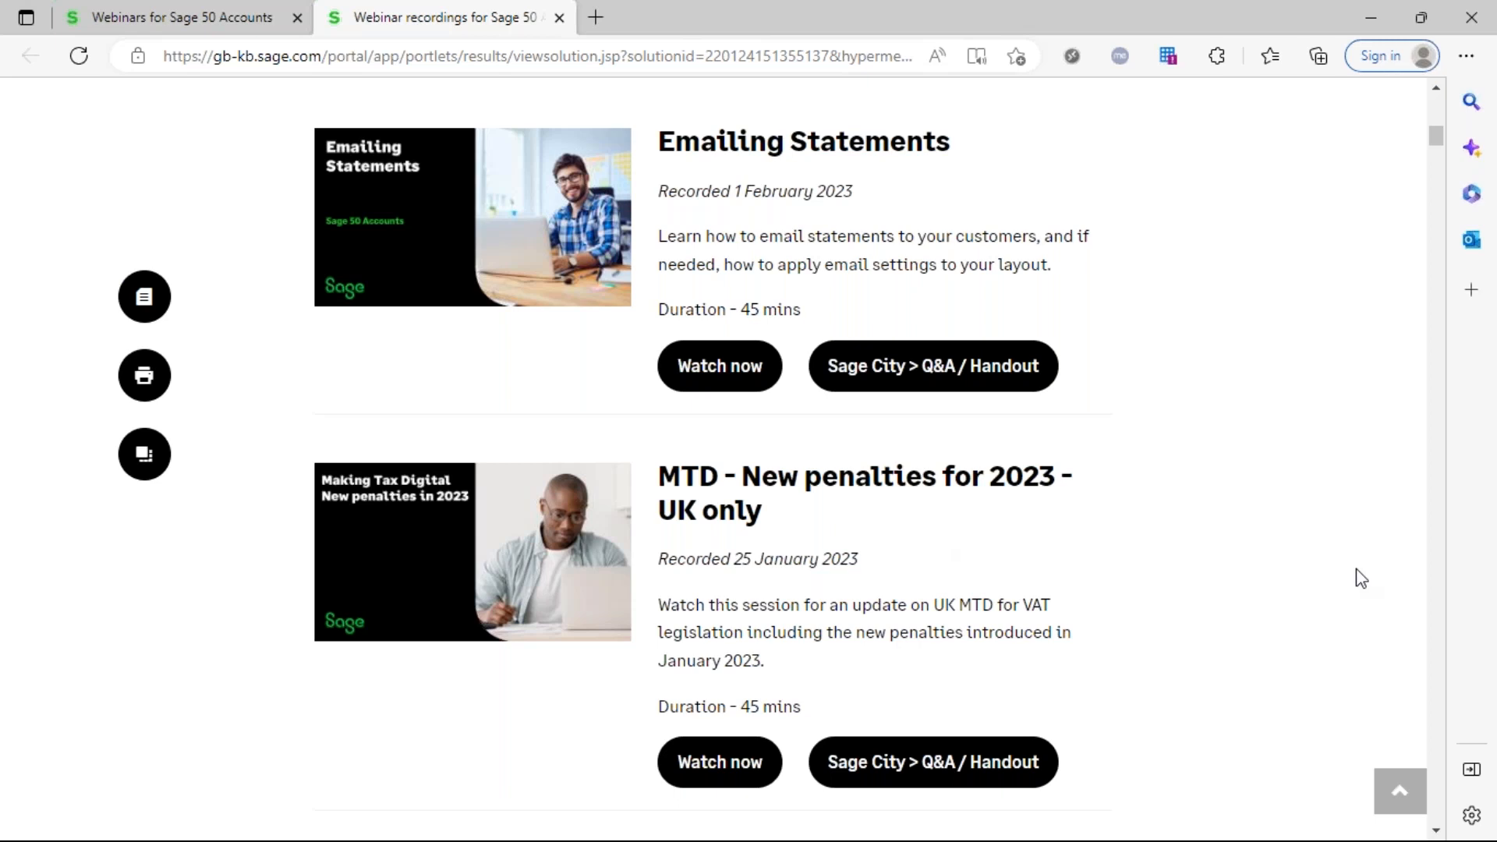
key(alt+Tab)
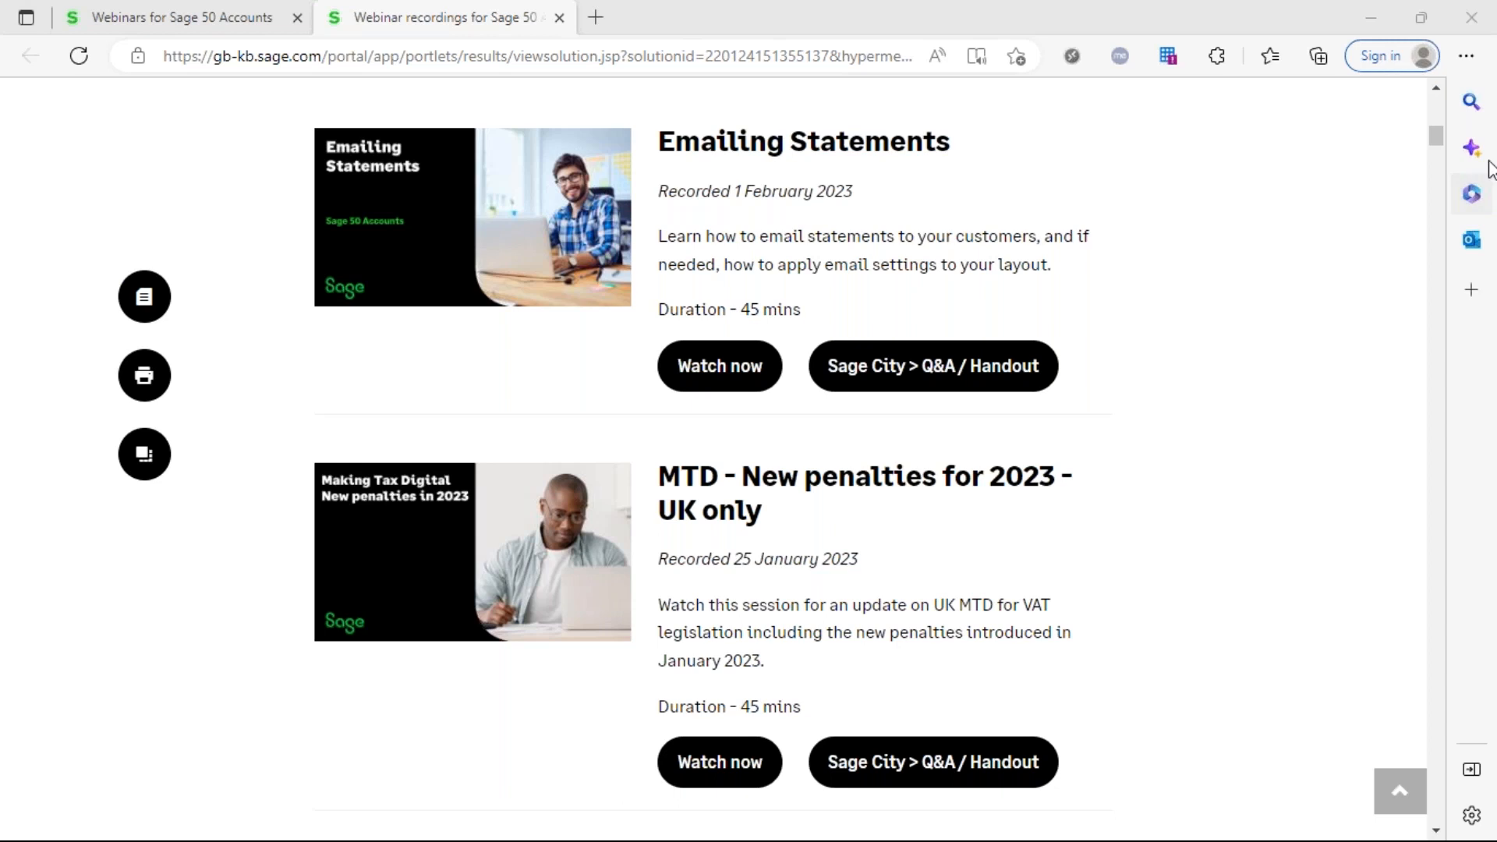
drag(1434, 136, 1439, 220)
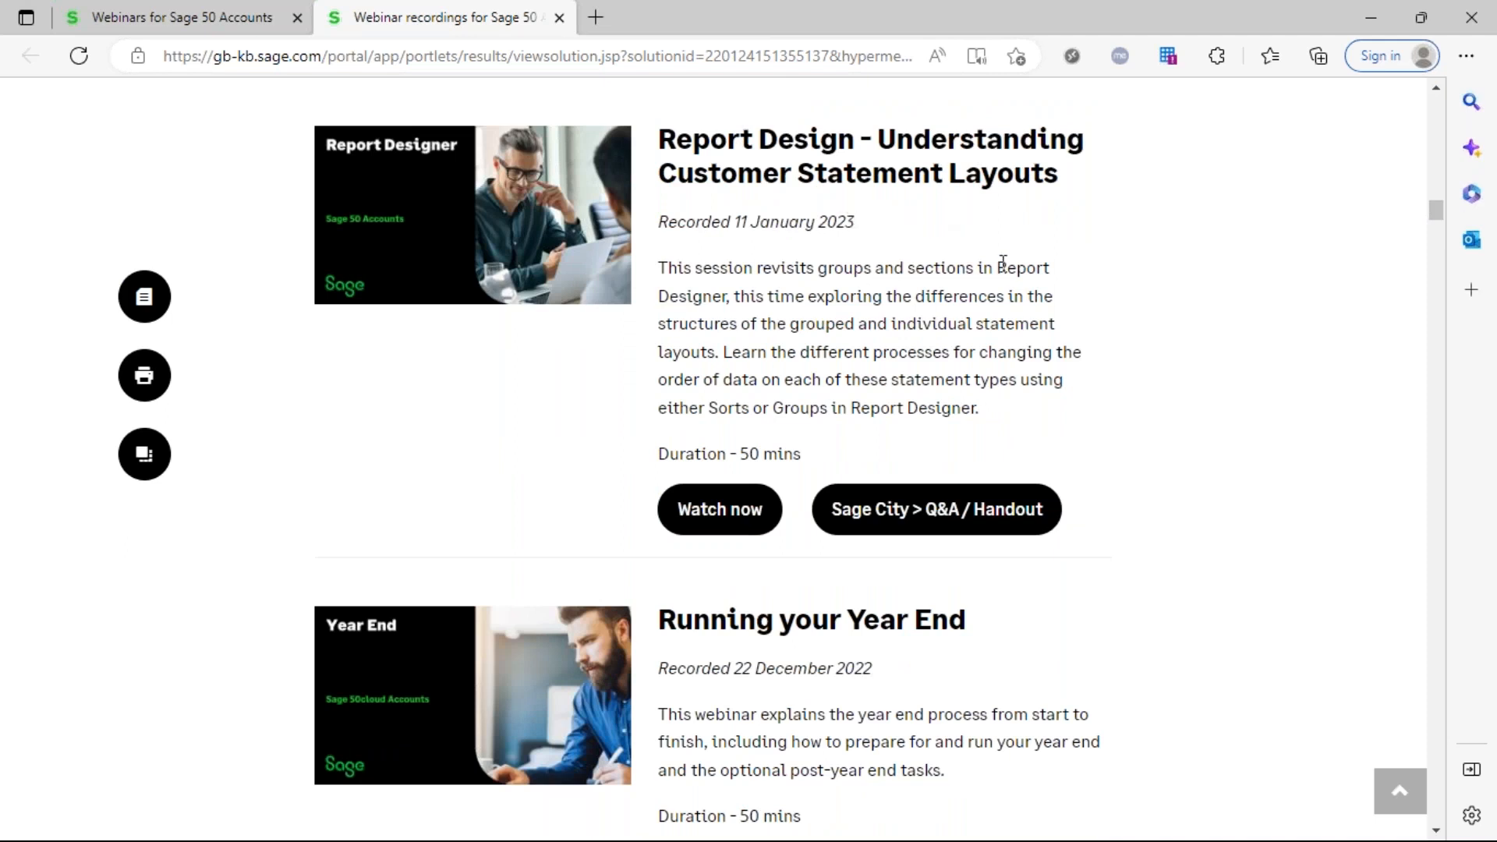
drag(1433, 218, 1474, 331)
scroll(866, 600, down, 1)
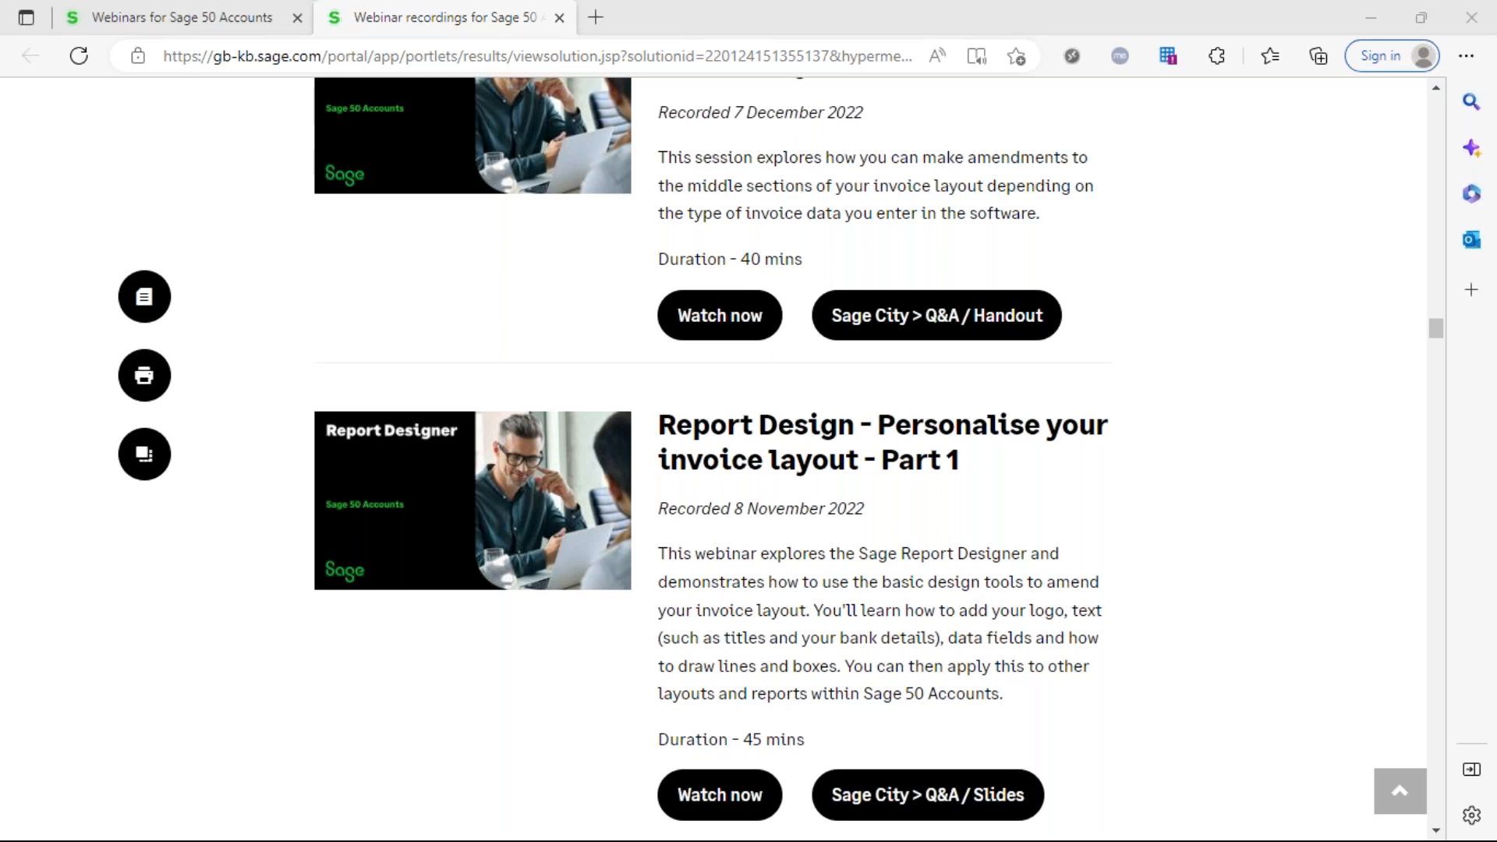
click(1474, 15)
click(1474, 17)
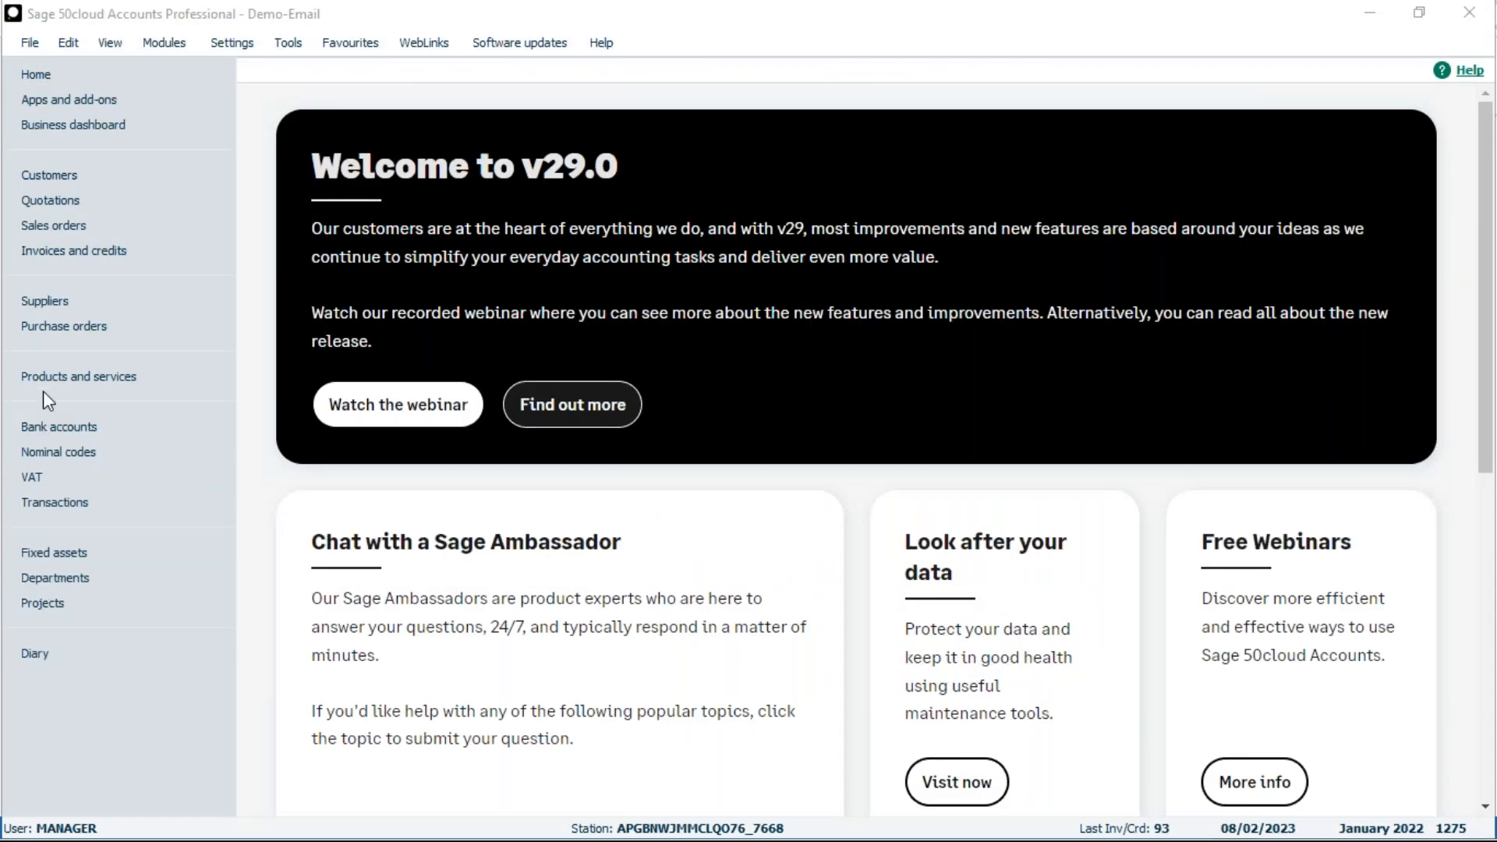
- Open the invoices and credits list, select invoices 81, 89, 73 and 69 together, and deselect each of them again
click(32, 250)
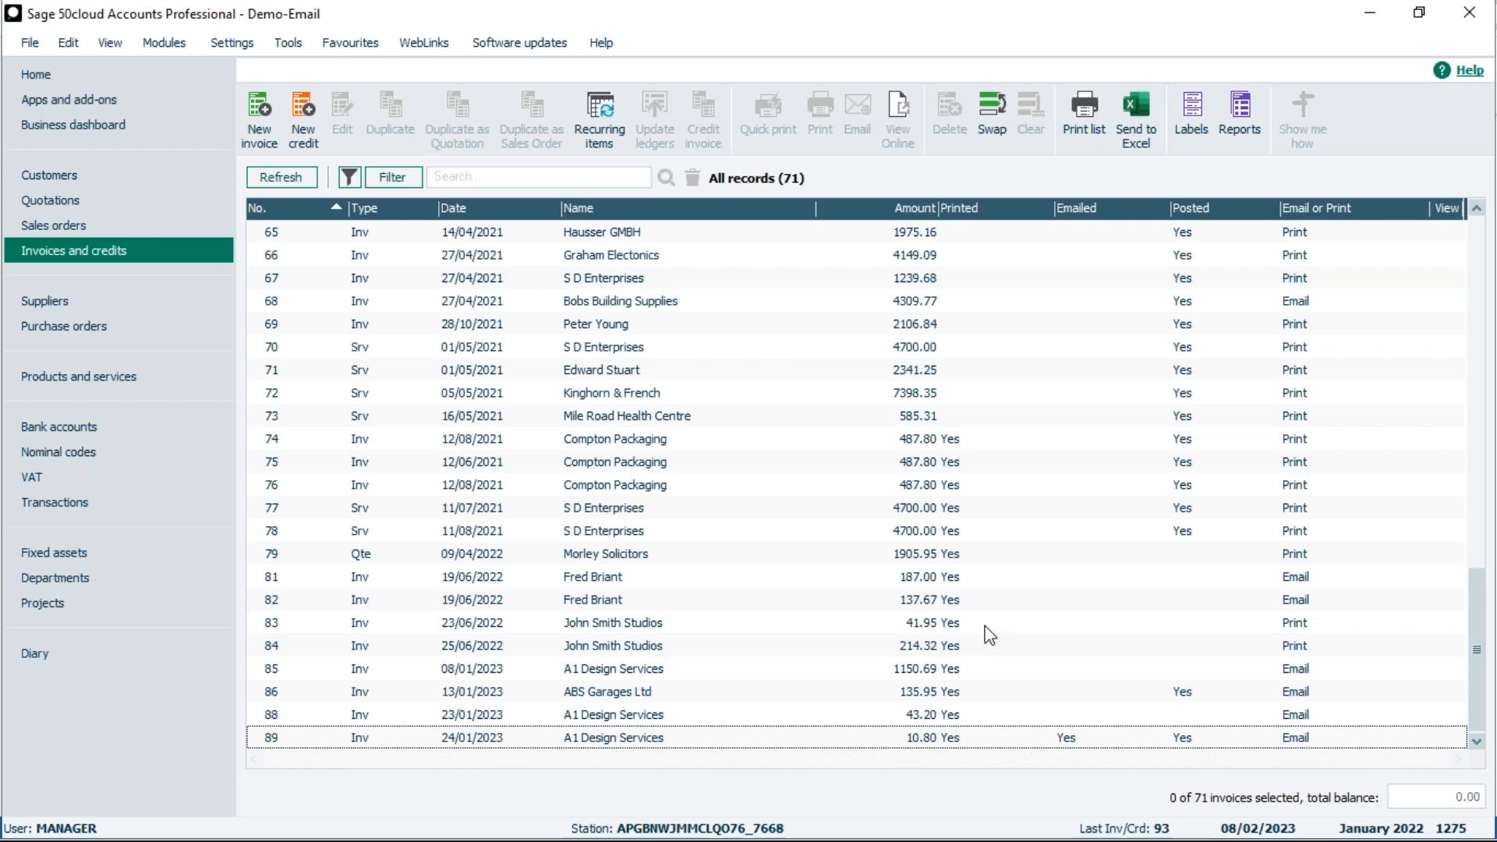
click(616, 578)
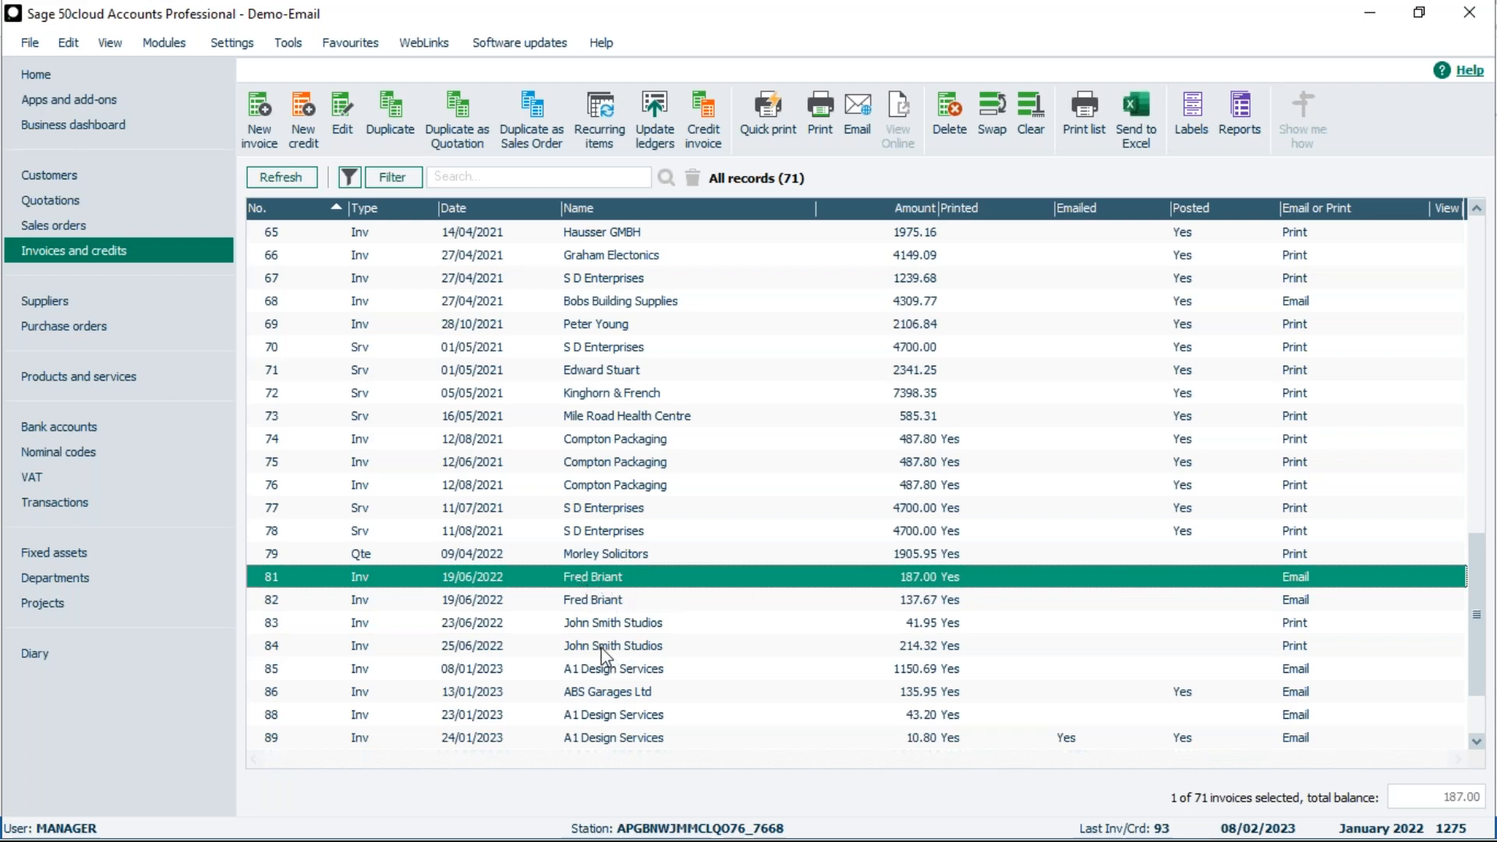
ctrl+click(608, 741)
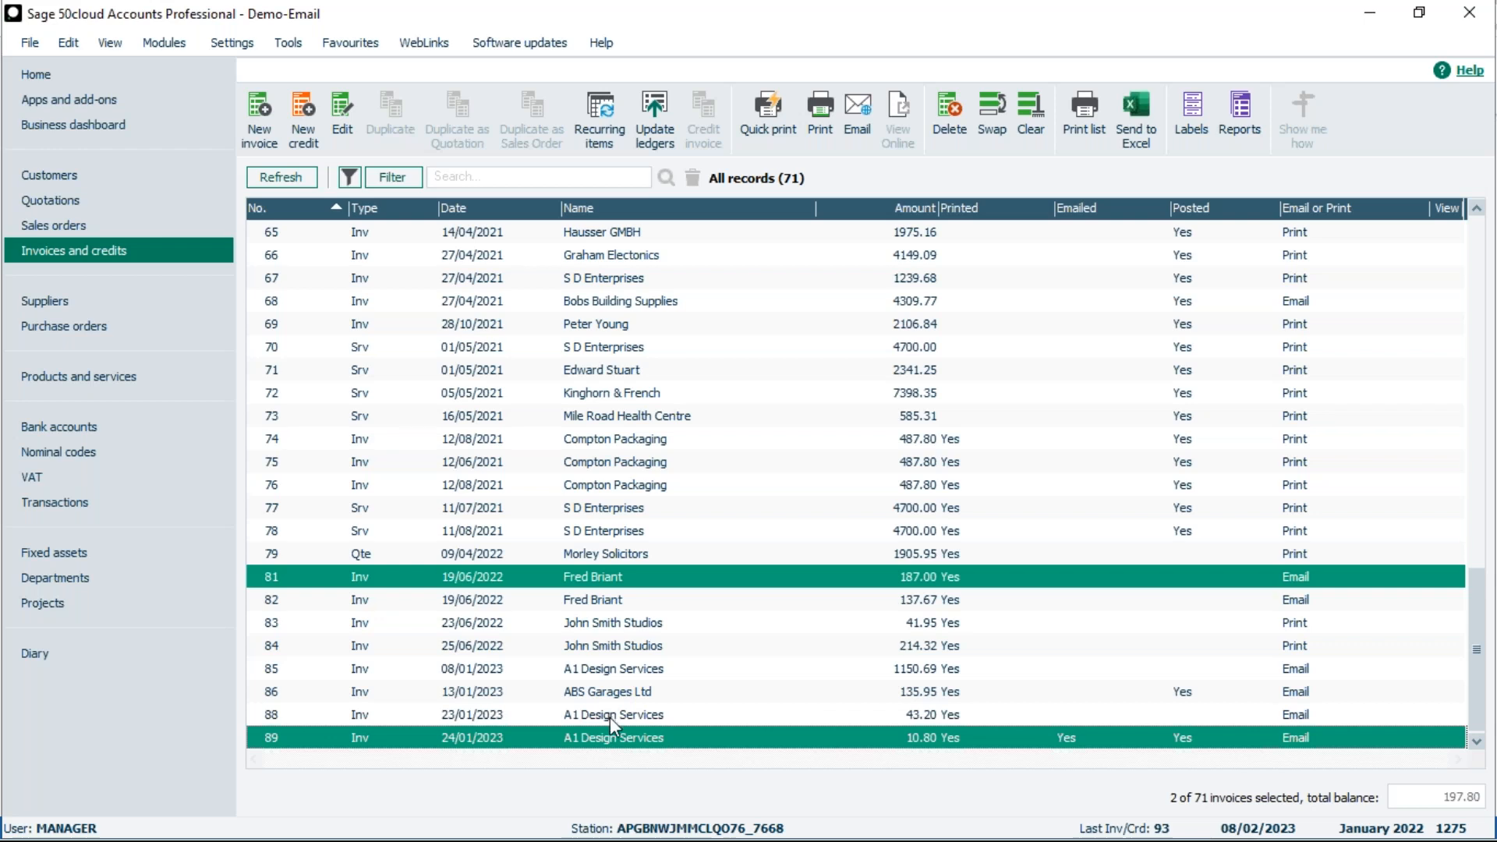
click(584, 418)
click(595, 325)
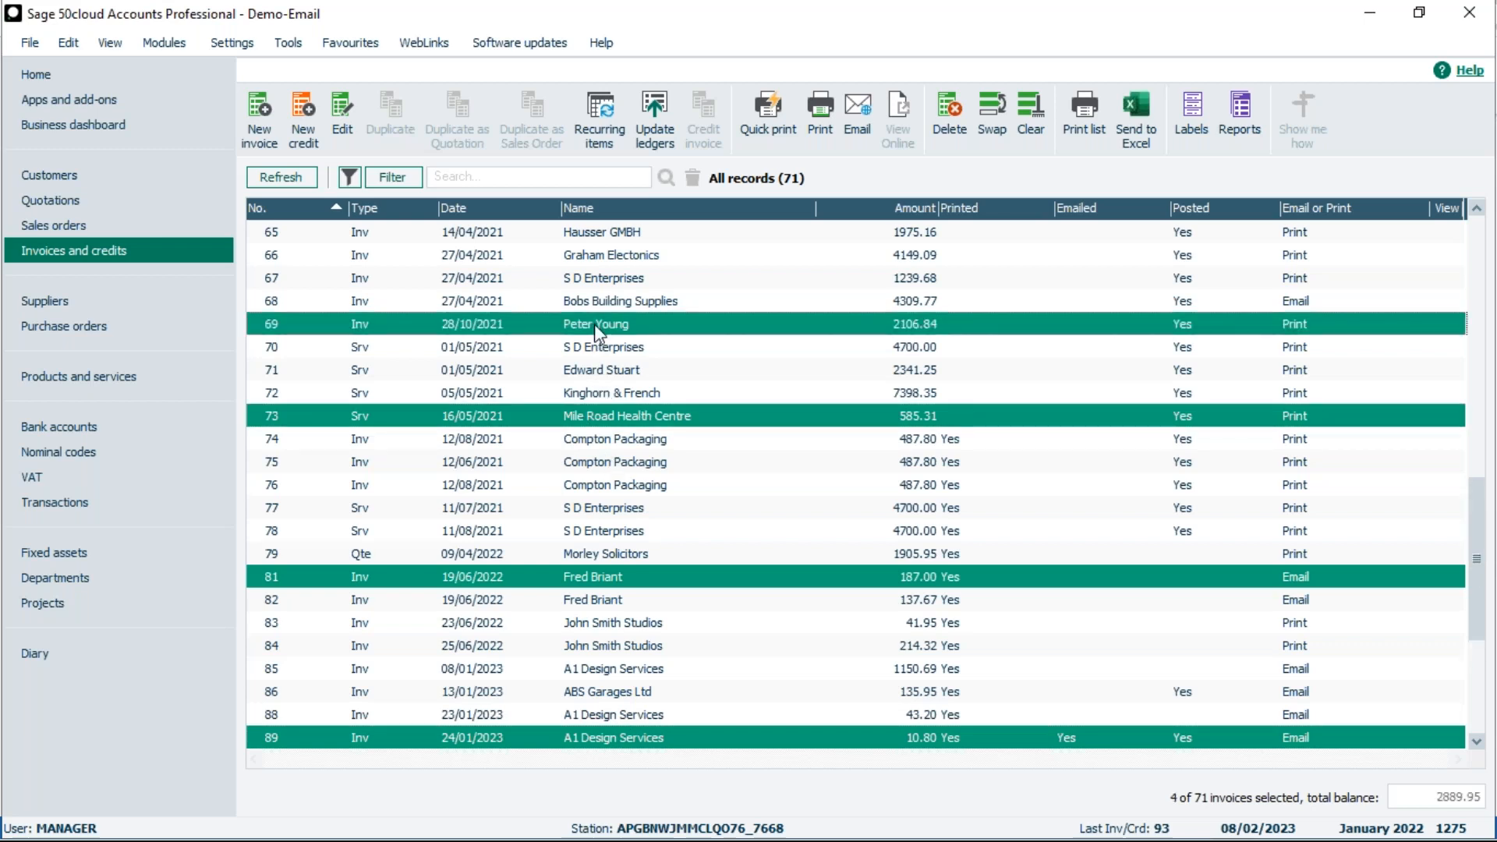
click(594, 324)
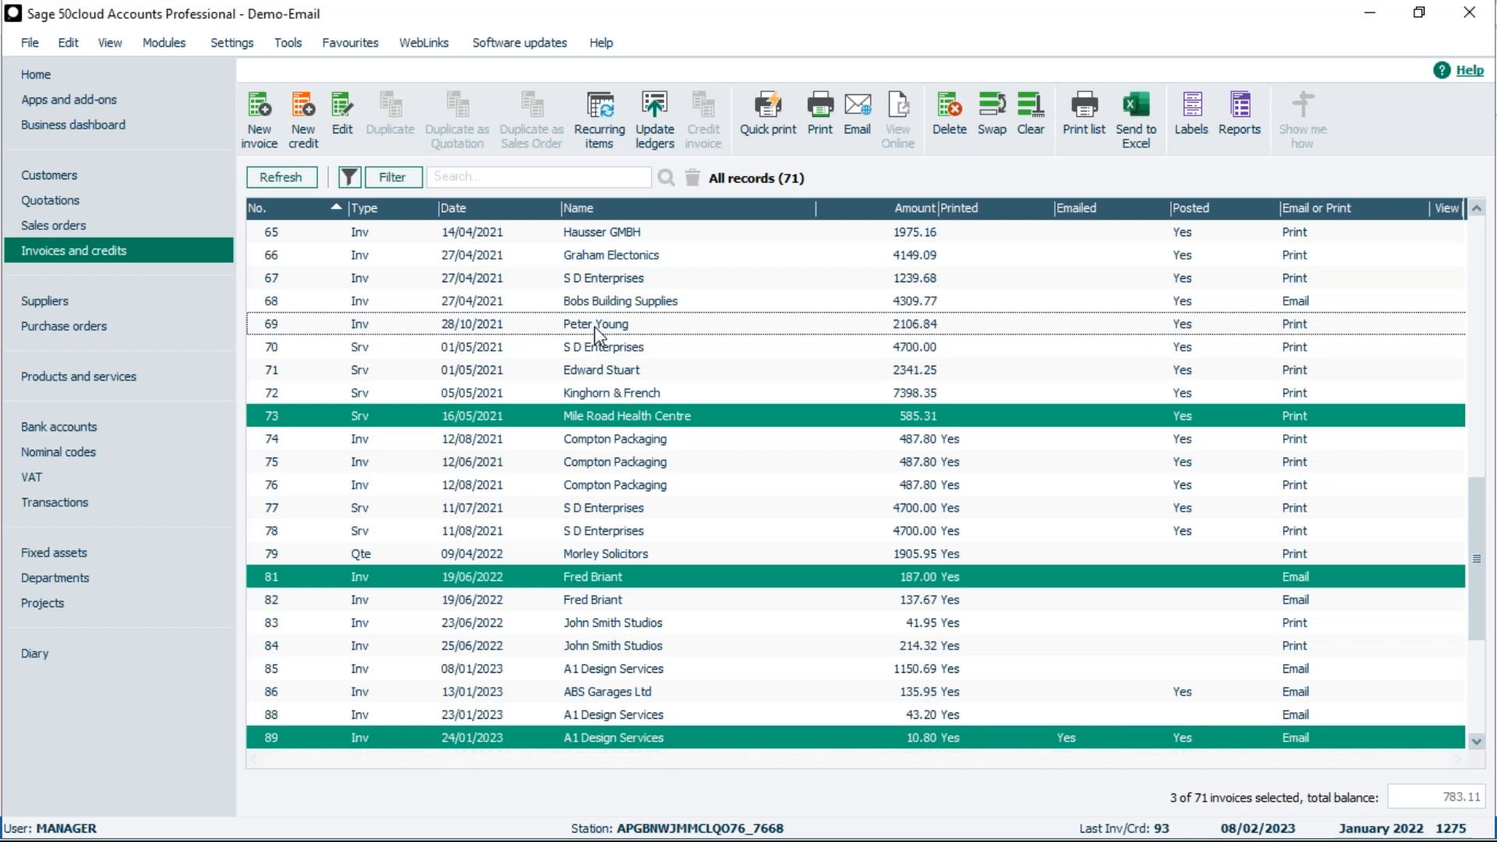
click(602, 417)
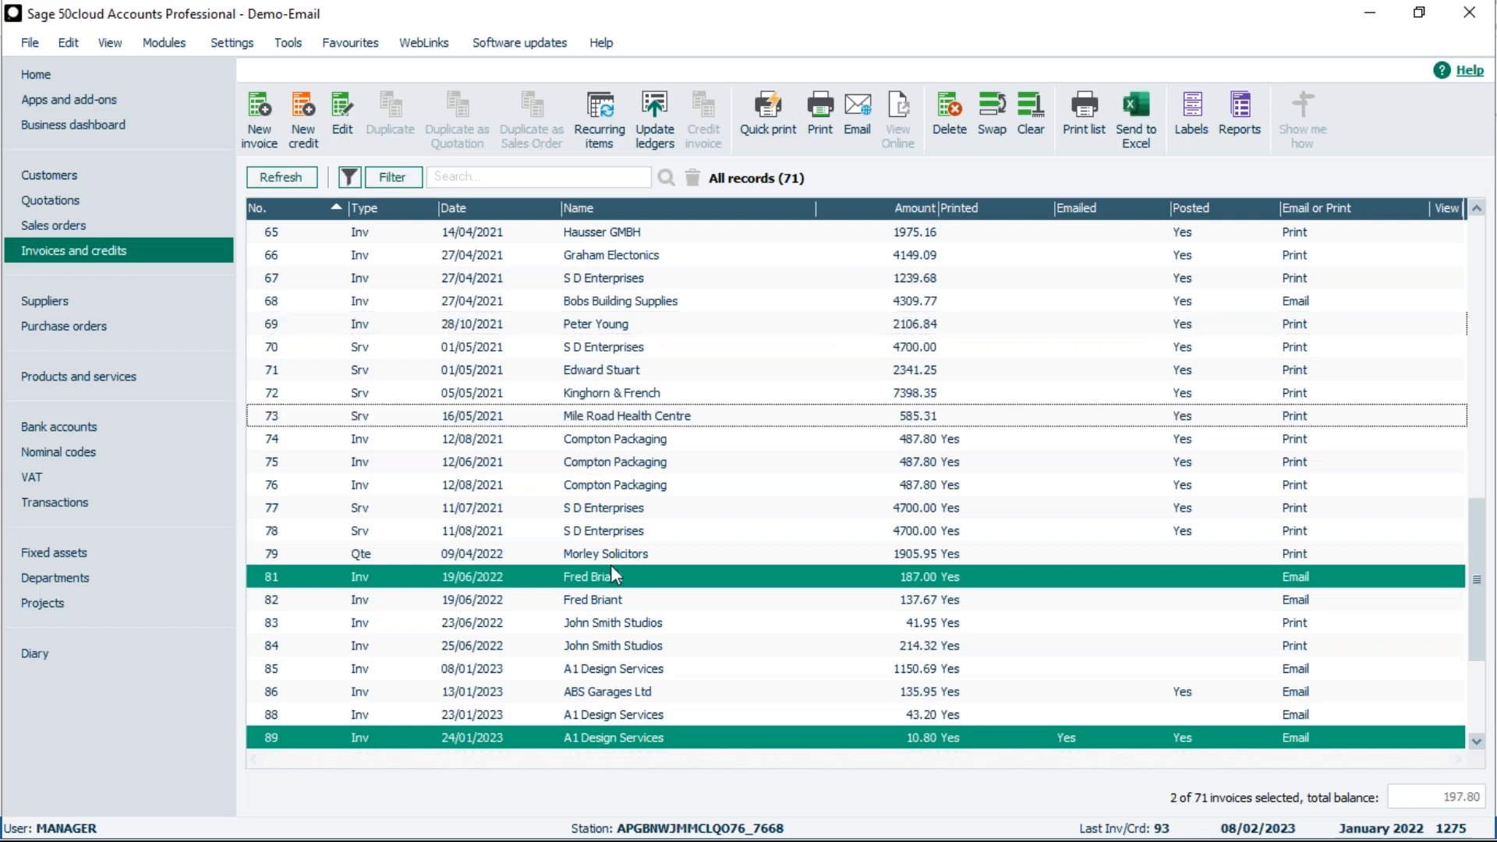
click(614, 578)
click(658, 739)
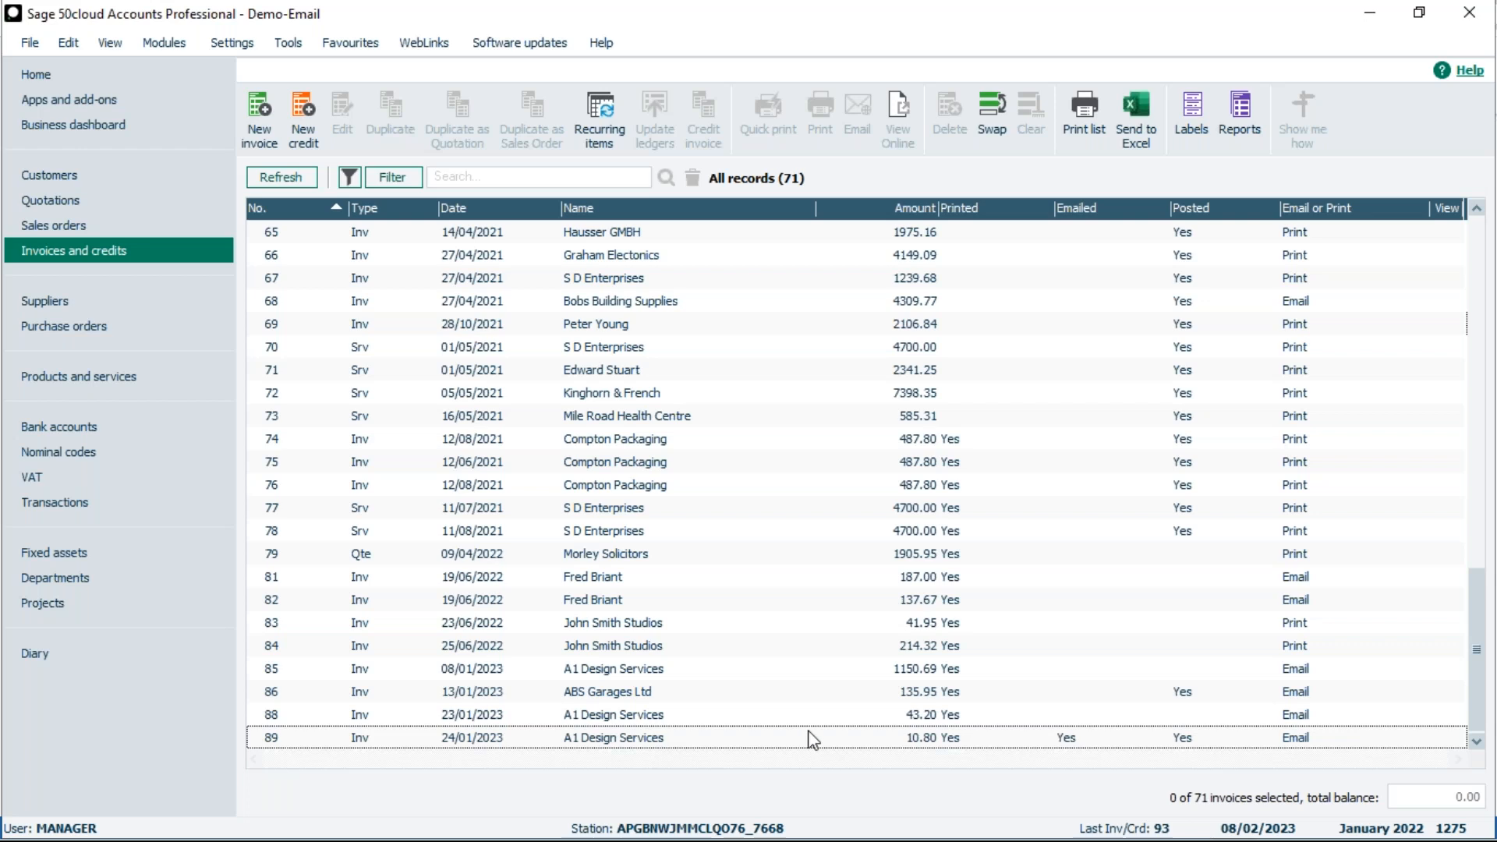
- Select invoice 82, open the program options while accepting the closure of other windows, and set the list selection style to Windows selection style
click(602, 602)
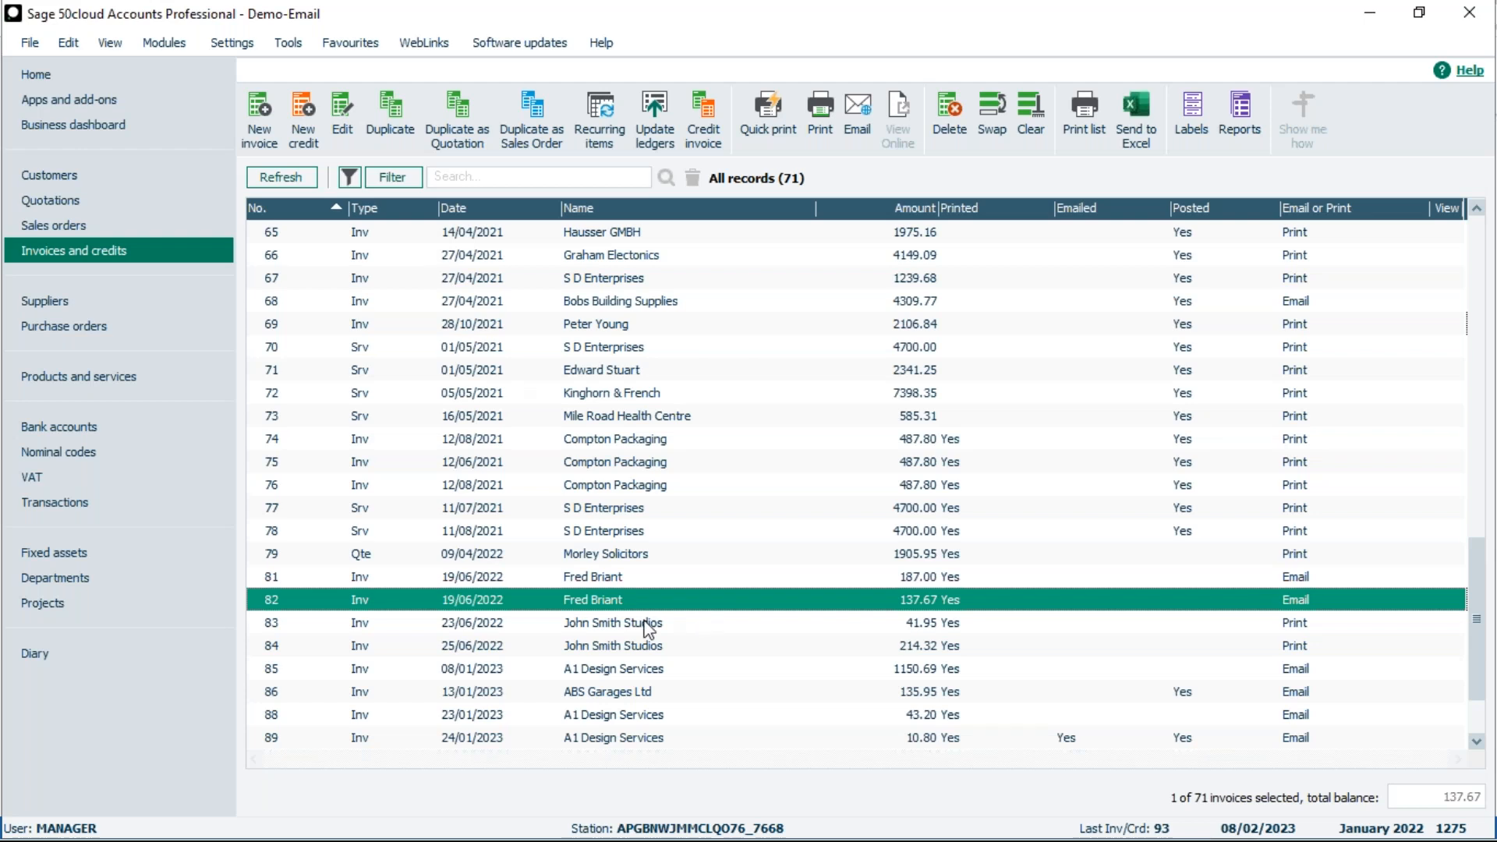
click(290, 45)
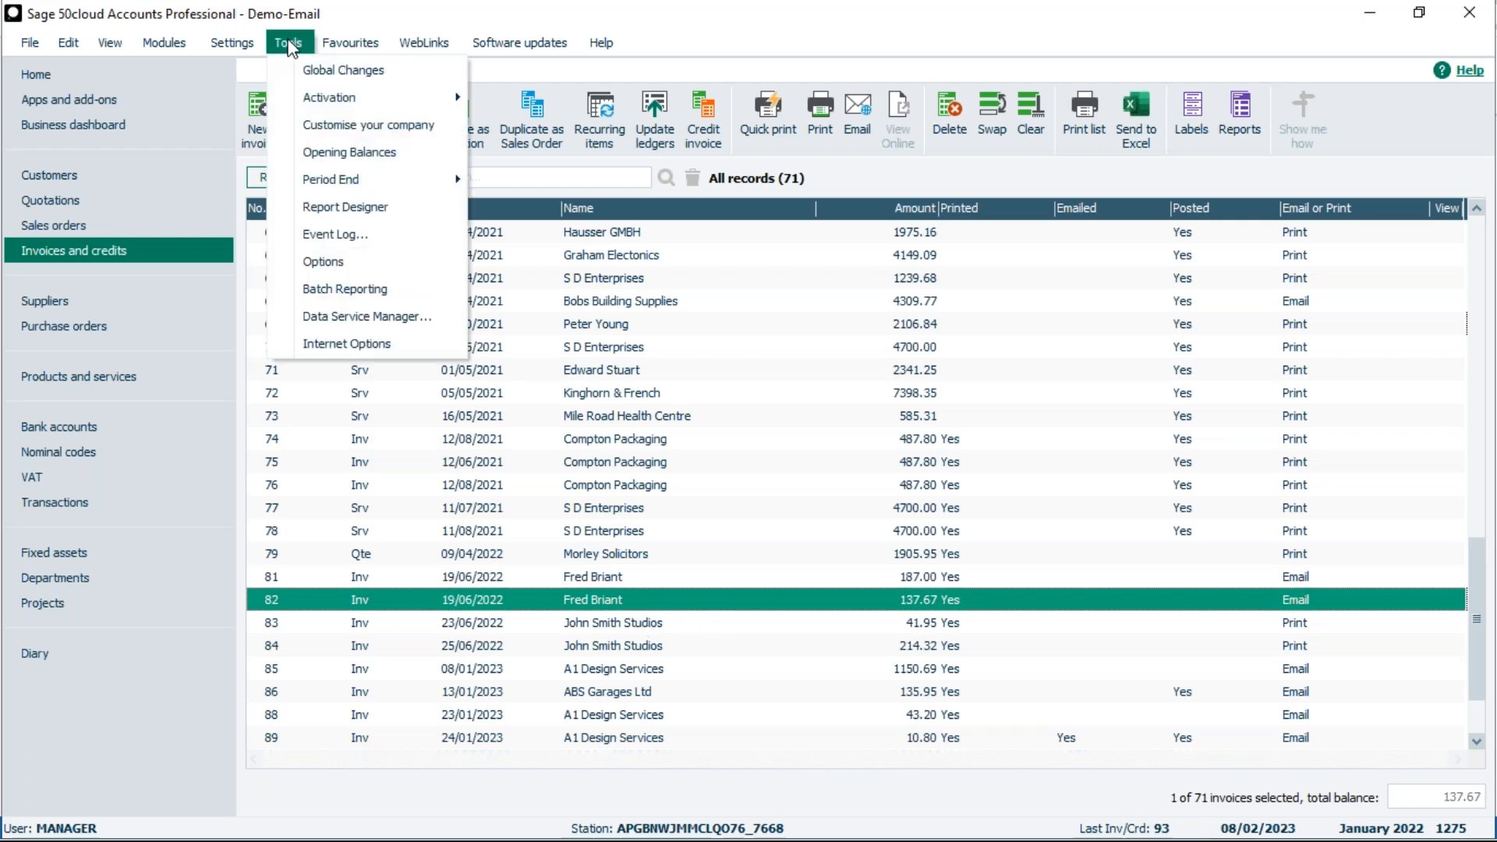
click(320, 263)
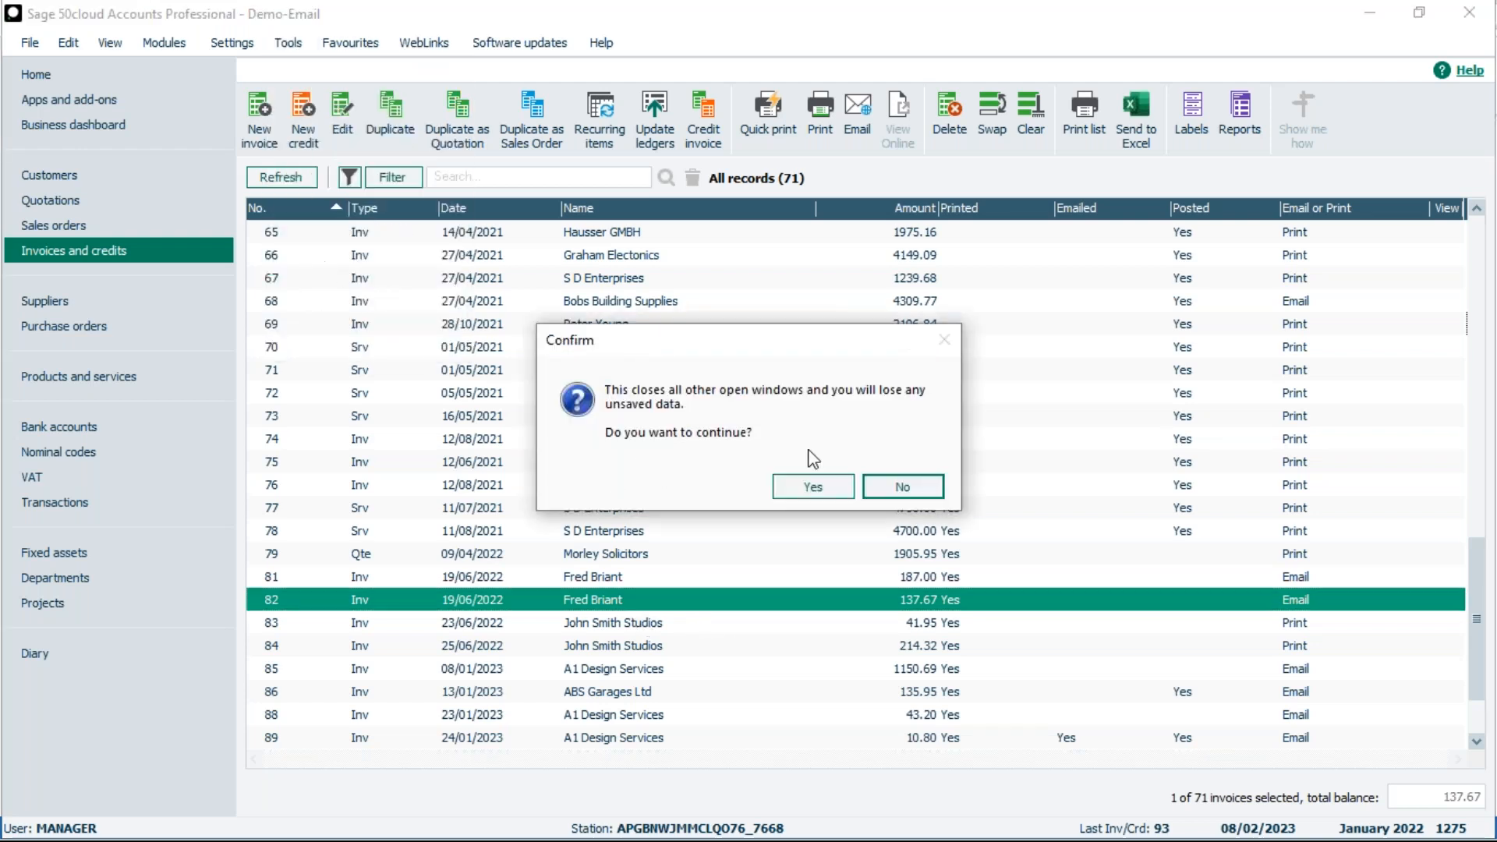
click(813, 490)
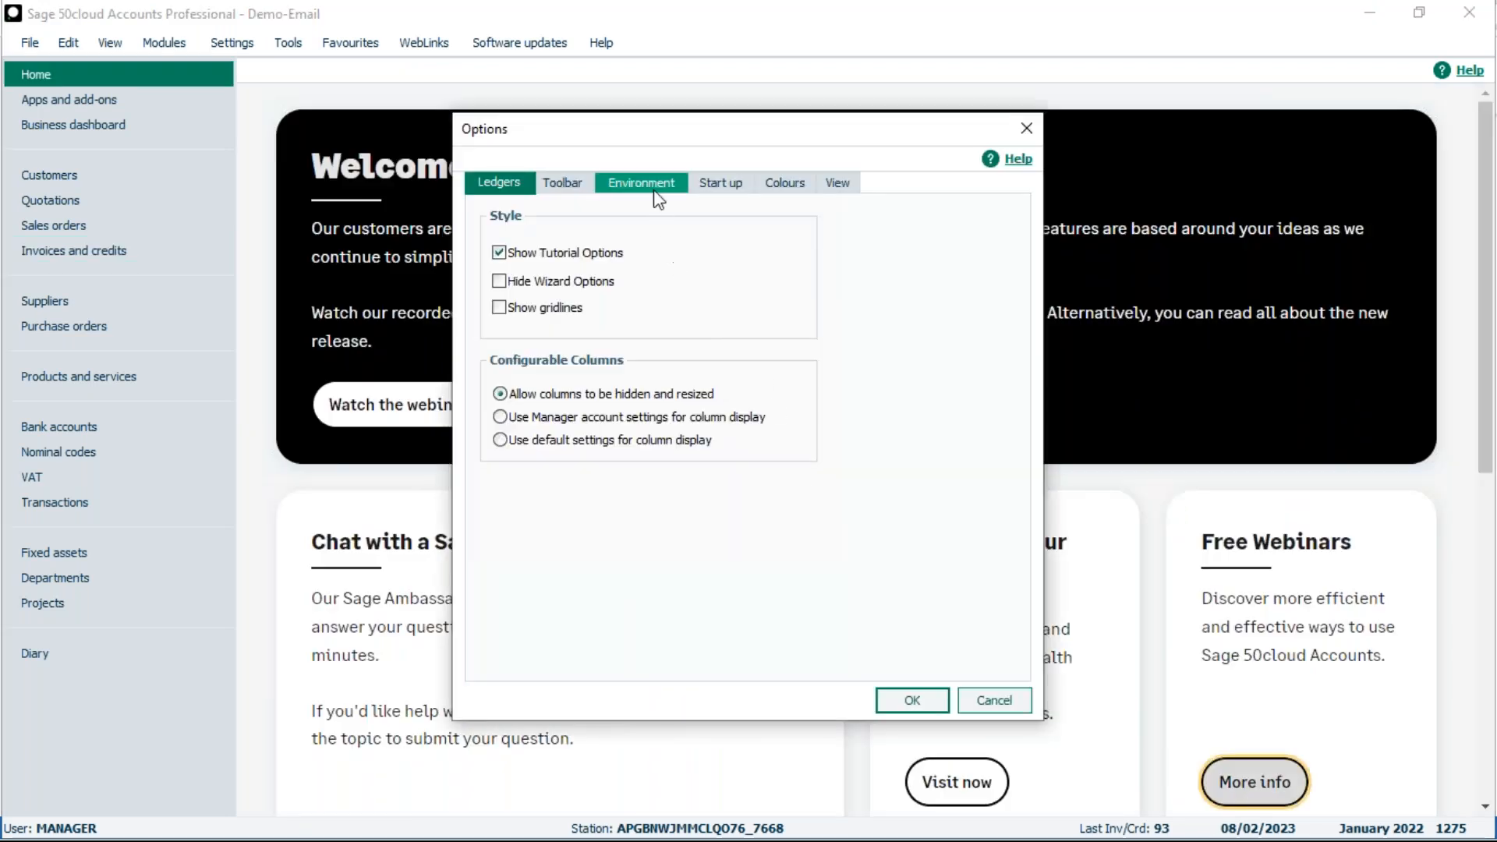
click(642, 189)
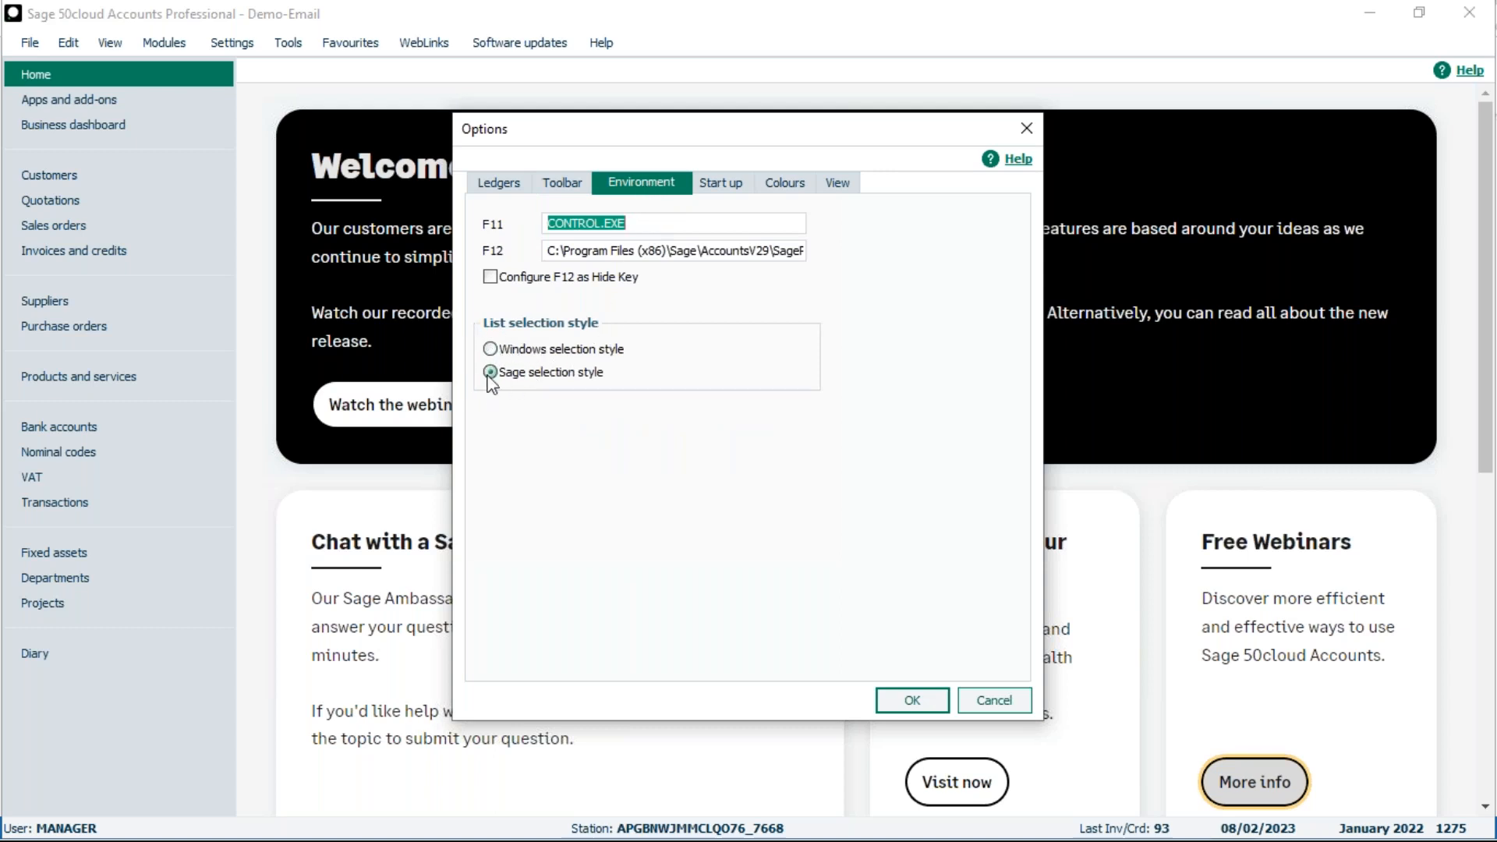
click(492, 351)
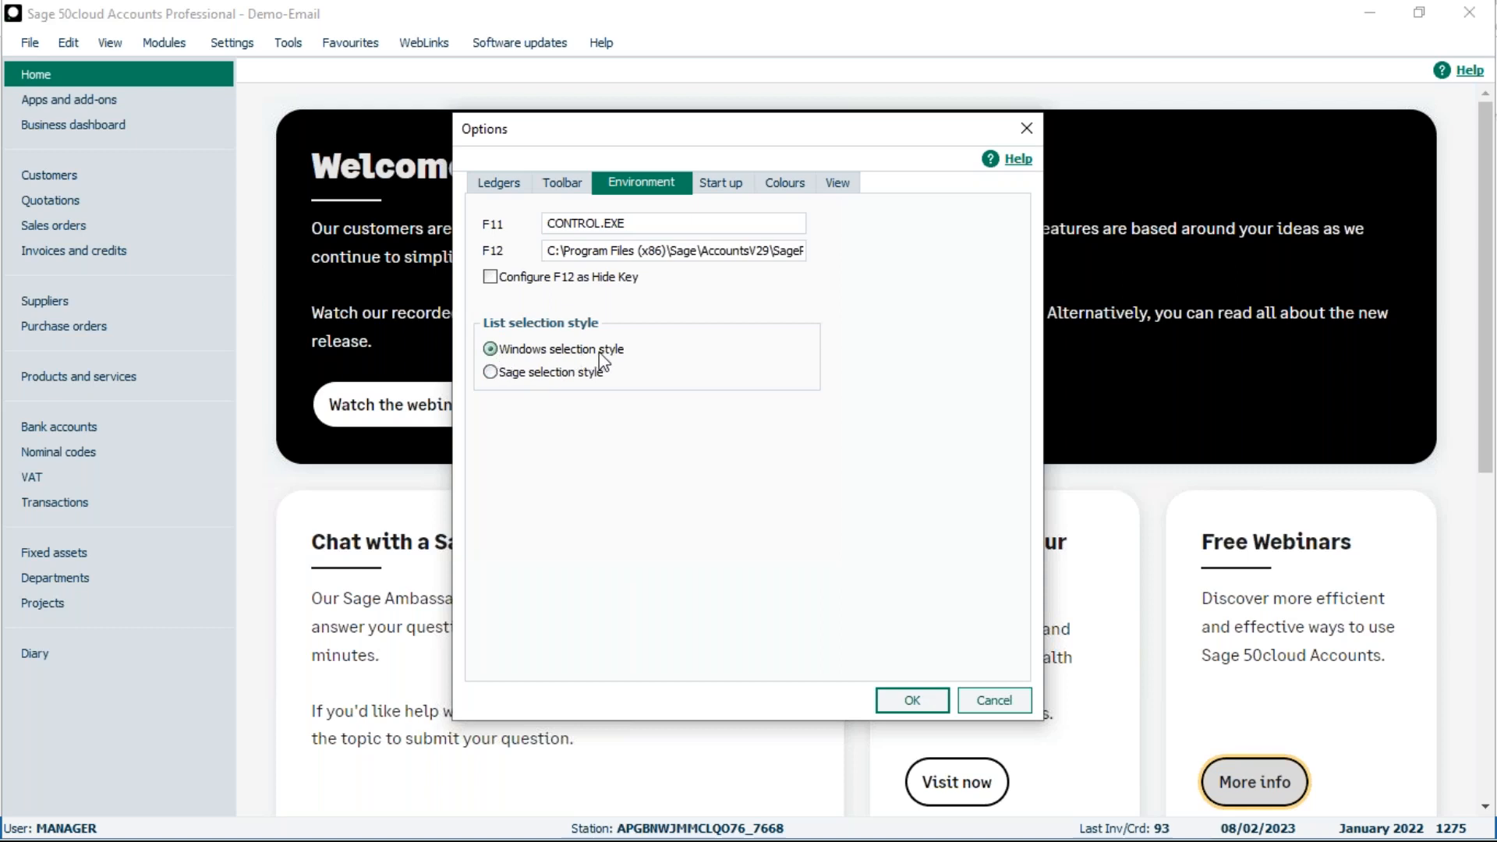
click(909, 700)
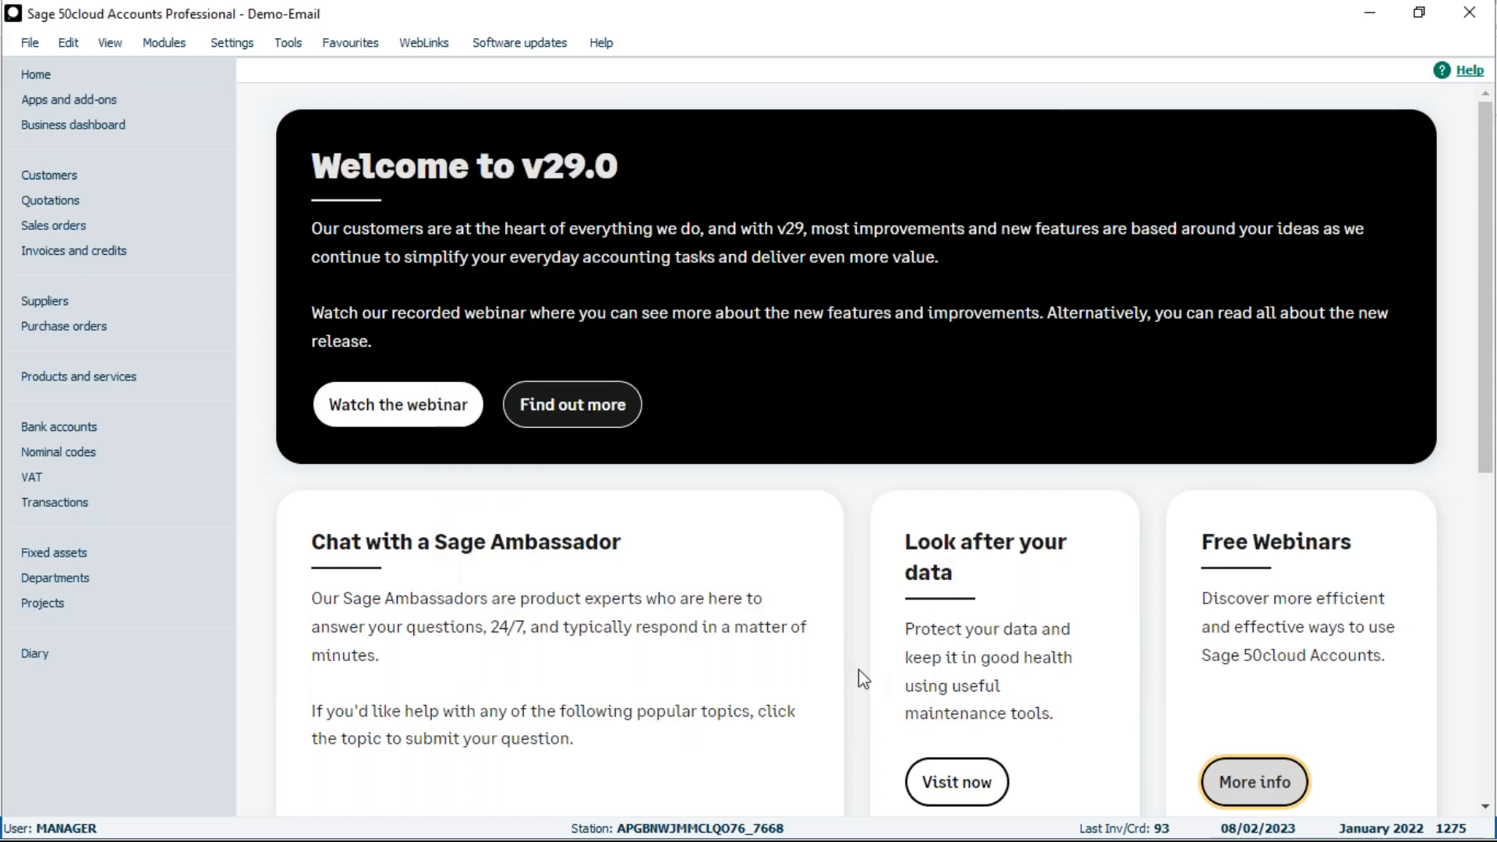
- Reopen the invoices and credits list and select invoices 77, 89, 82, 74, 70 and 81 singly, one after another
click(56, 251)
click(515, 517)
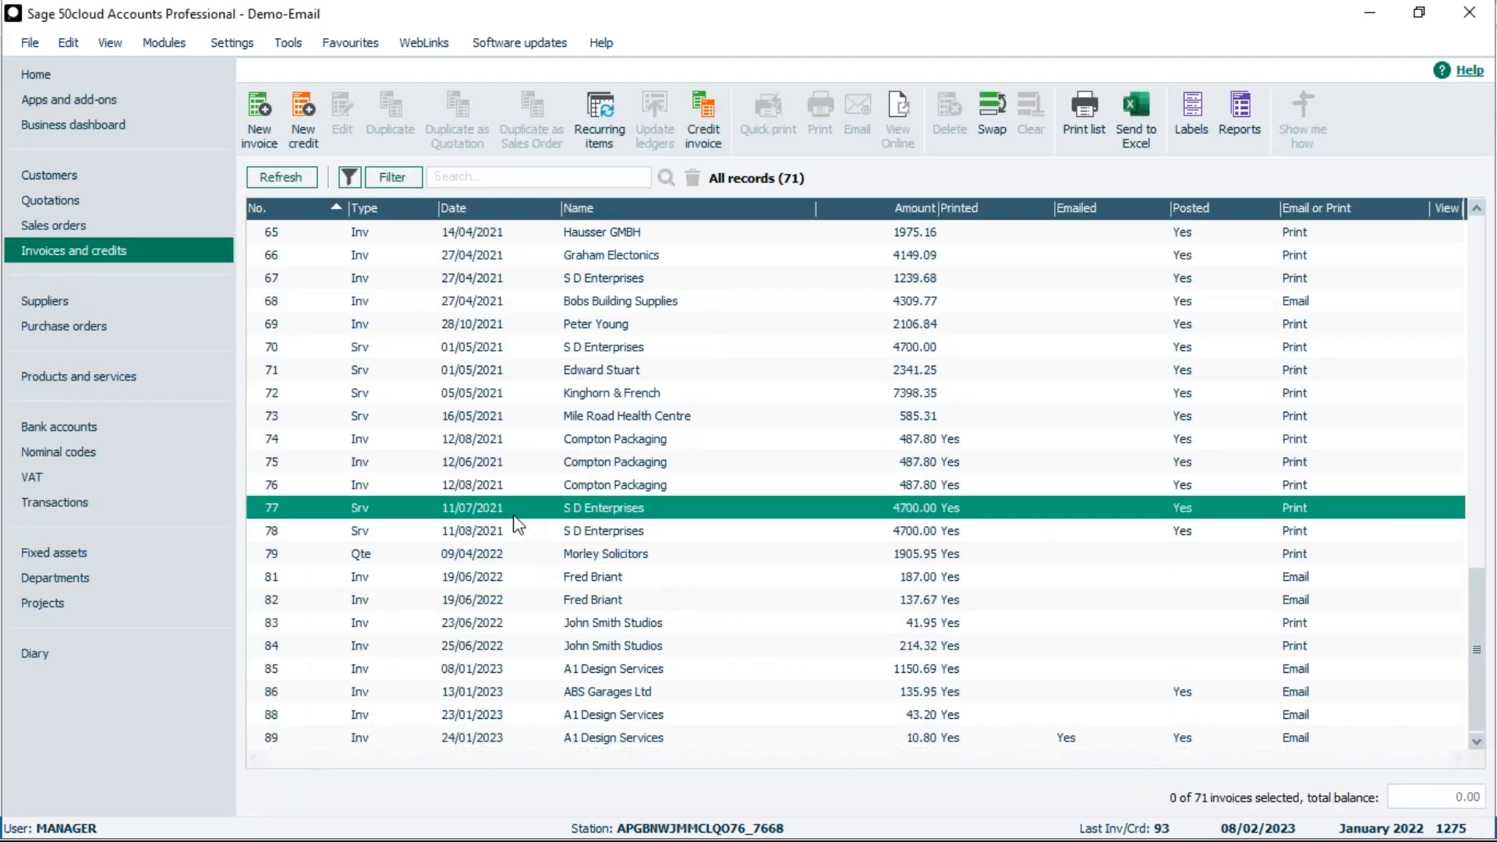
click(499, 740)
click(511, 598)
click(511, 442)
click(505, 348)
click(593, 577)
- Build a non-adjacent multiple selection of invoices 89, 86, 85, 83, 81, 76, 75 and 72
click(636, 738)
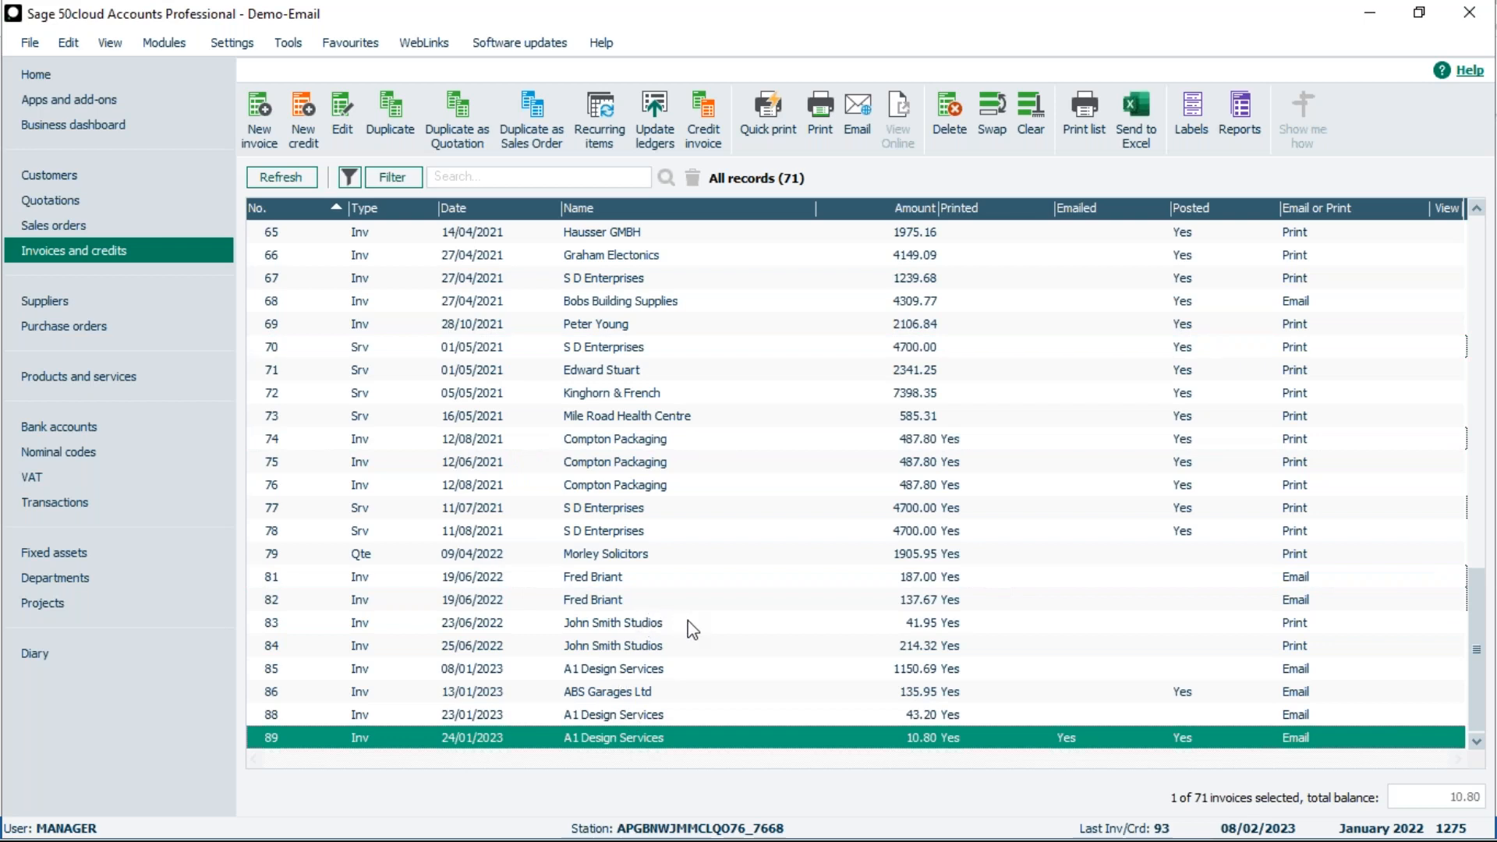
ctrl+click(638, 693)
ctrl+click(636, 669)
ctrl+click(632, 622)
ctrl+click(621, 577)
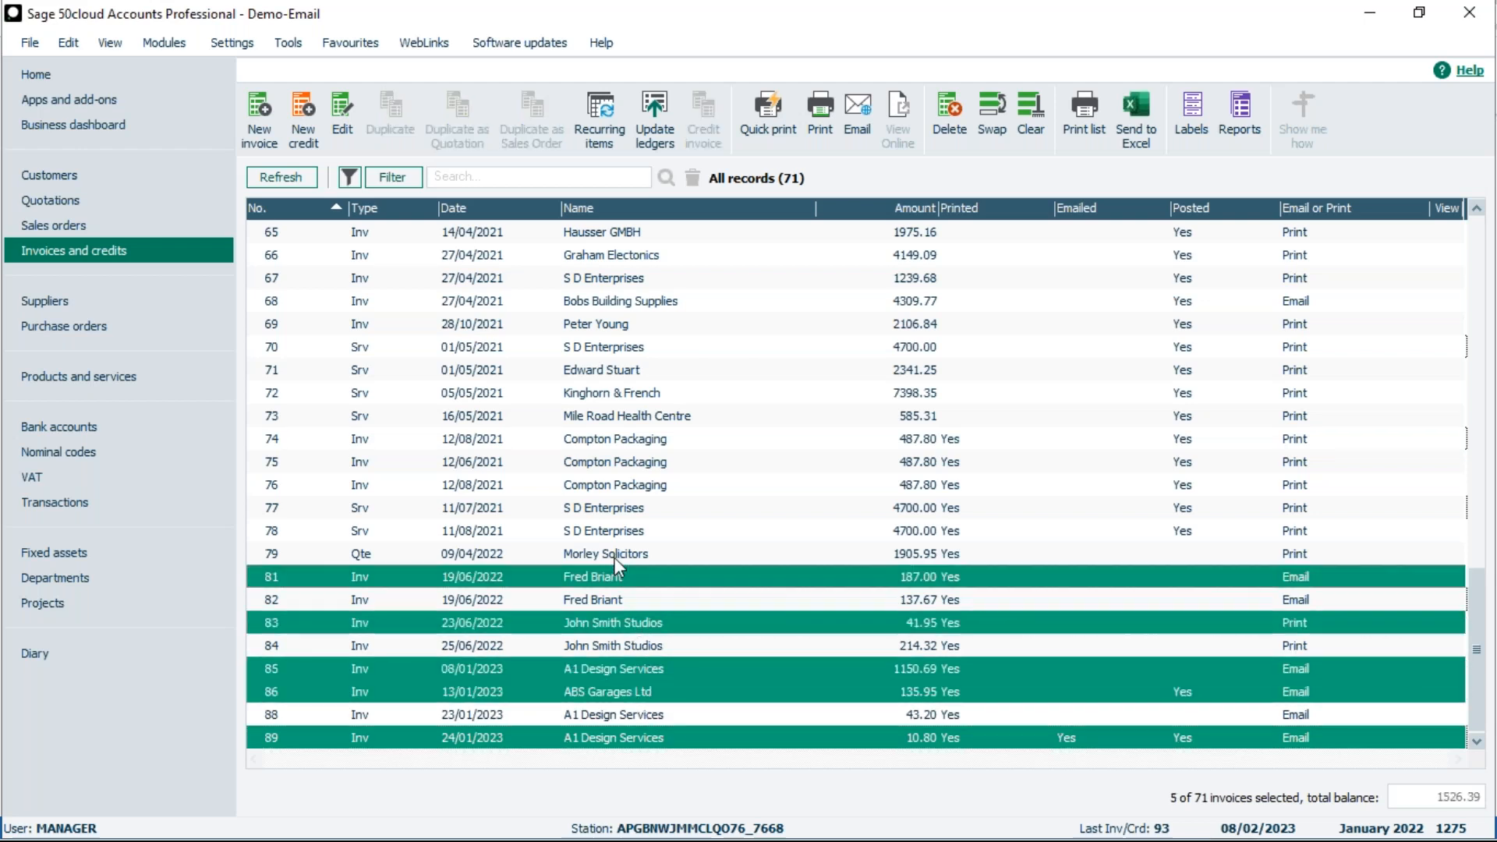
ctrl+click(614, 484)
ctrl+click(613, 461)
ctrl+click(613, 394)
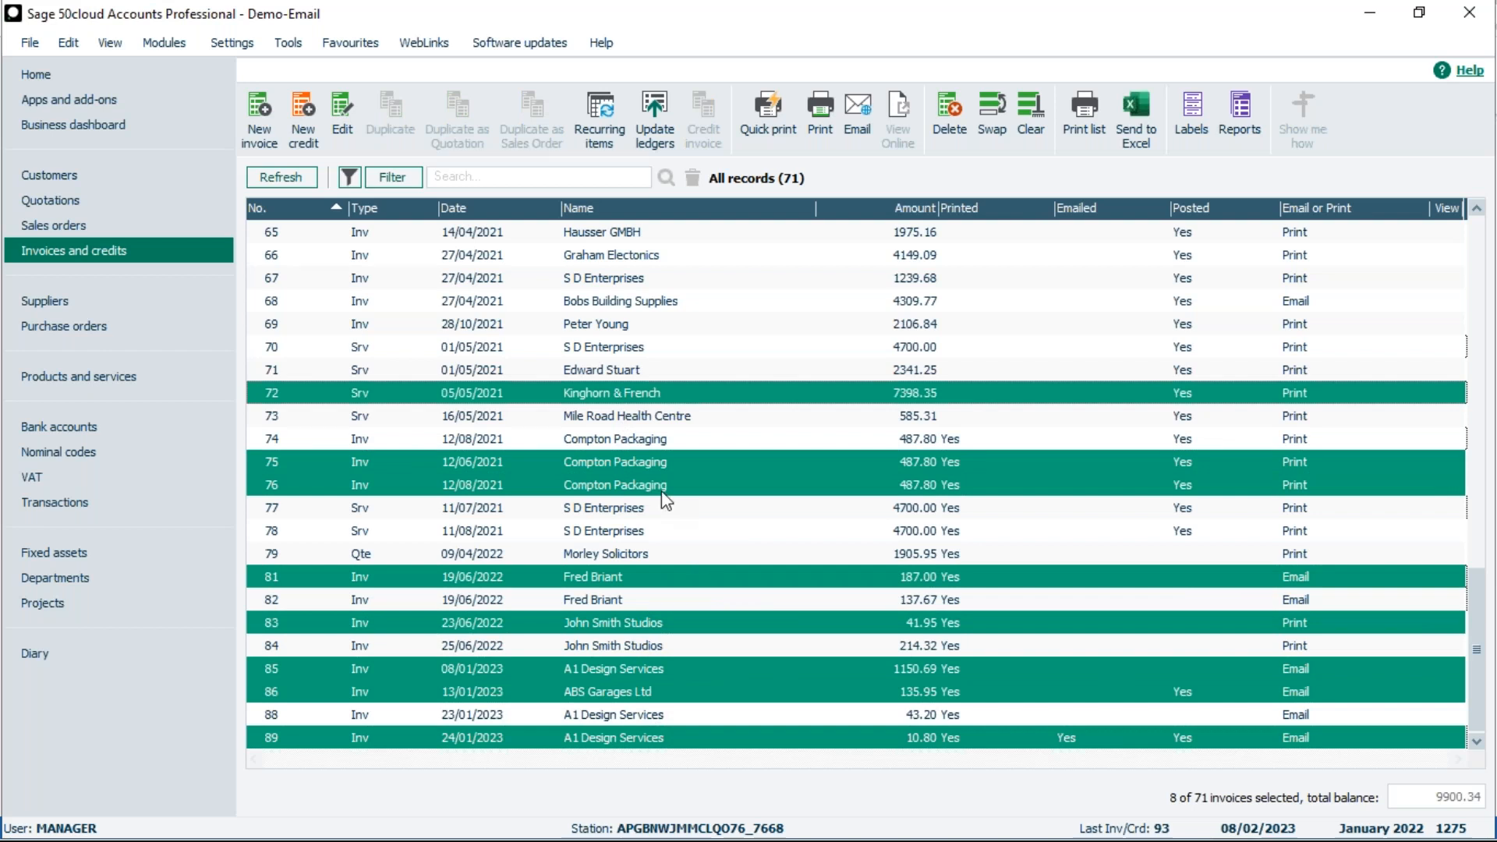
- Clear the invoice selection and select the continuous range of records from 72 to 84
click(1031, 117)
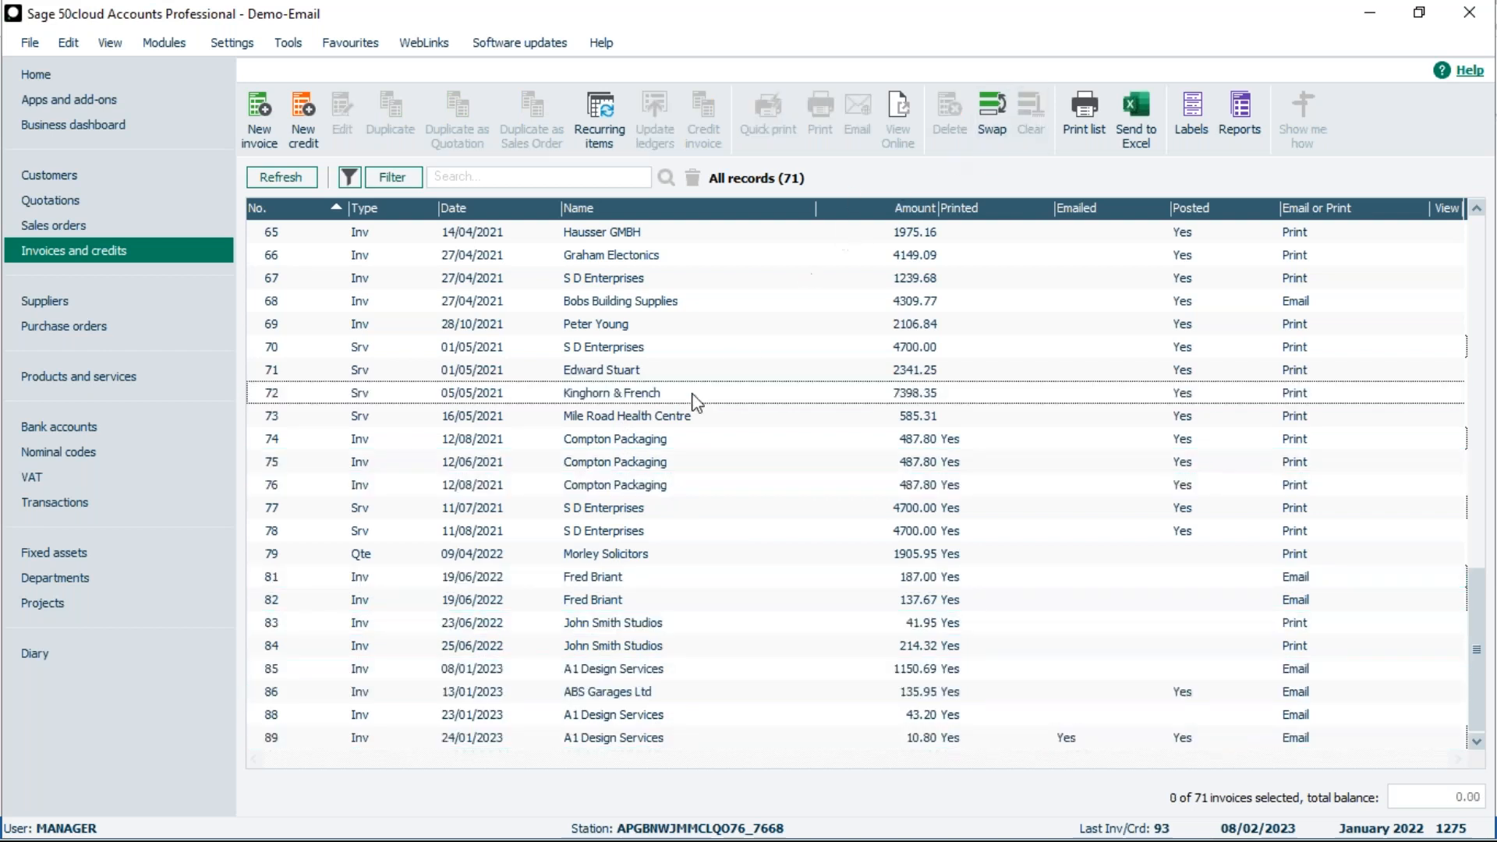
click(567, 396)
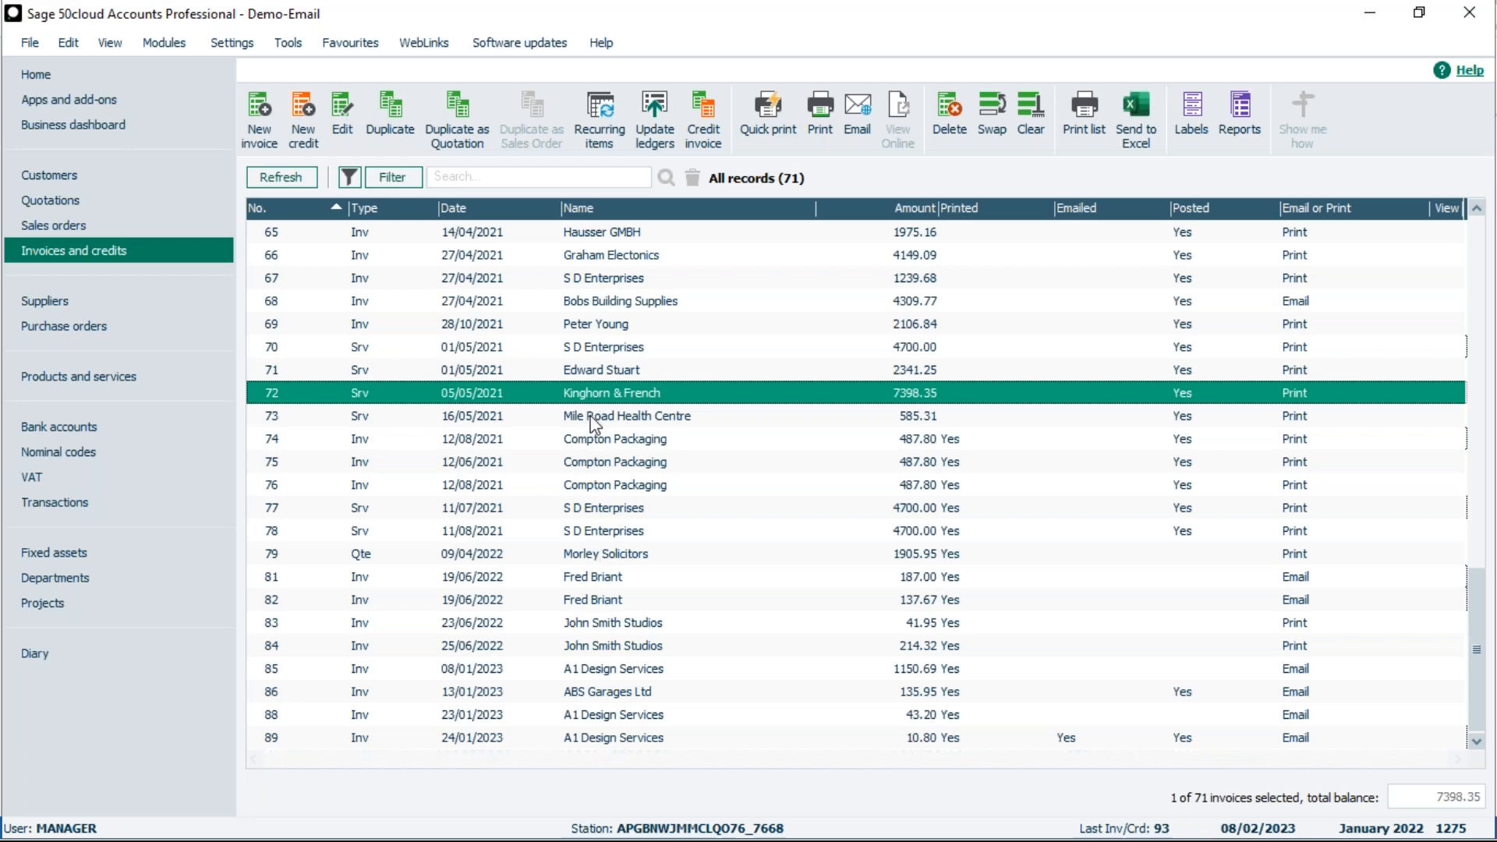
shift+click(605, 648)
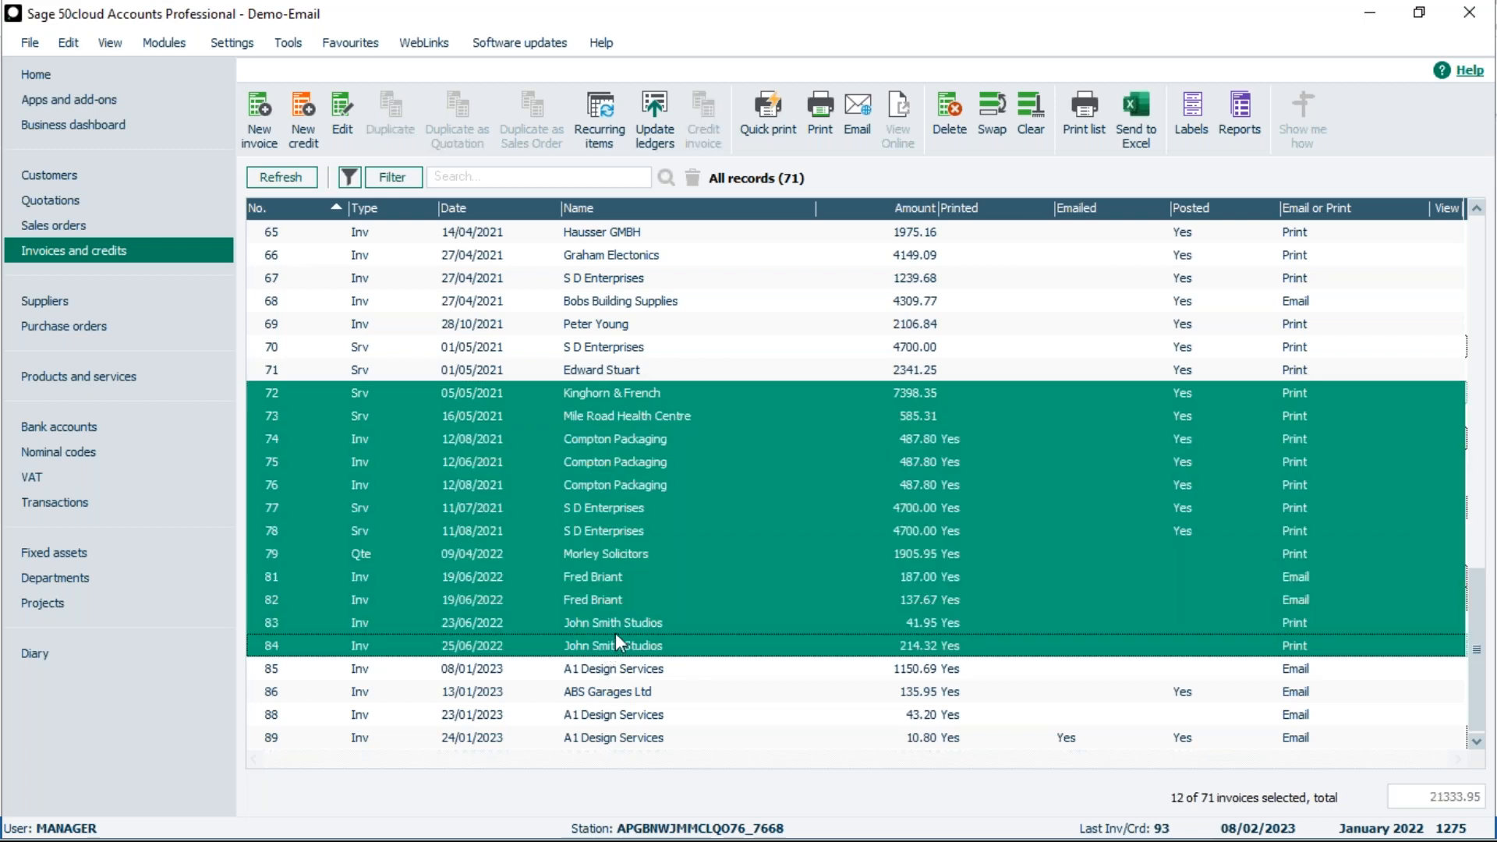
- Reopen the program options, accepting the closure of other windows, and set the list selection style to Sage selection style
click(290, 49)
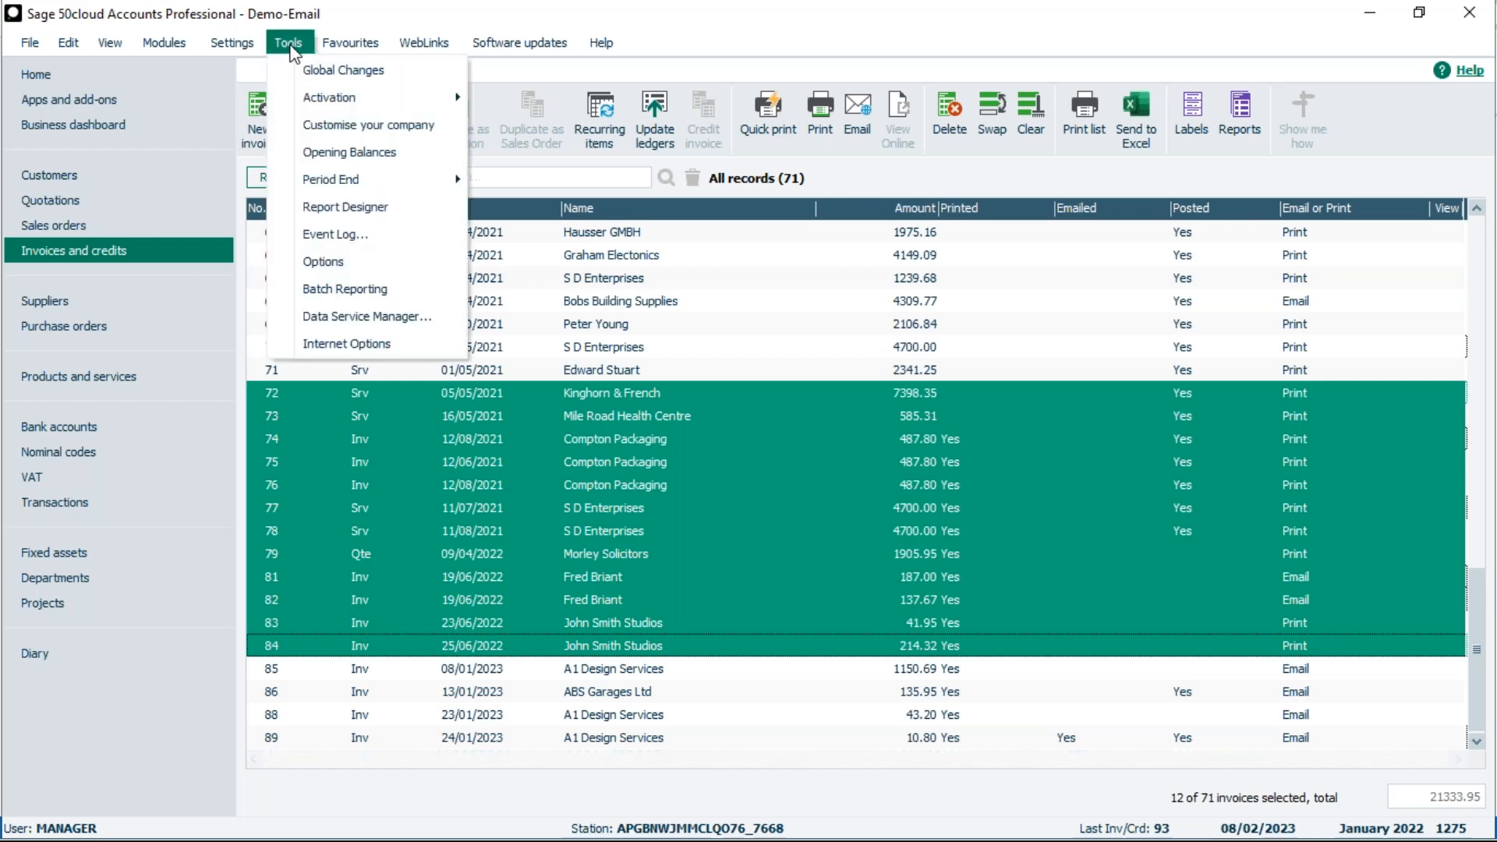
click(348, 273)
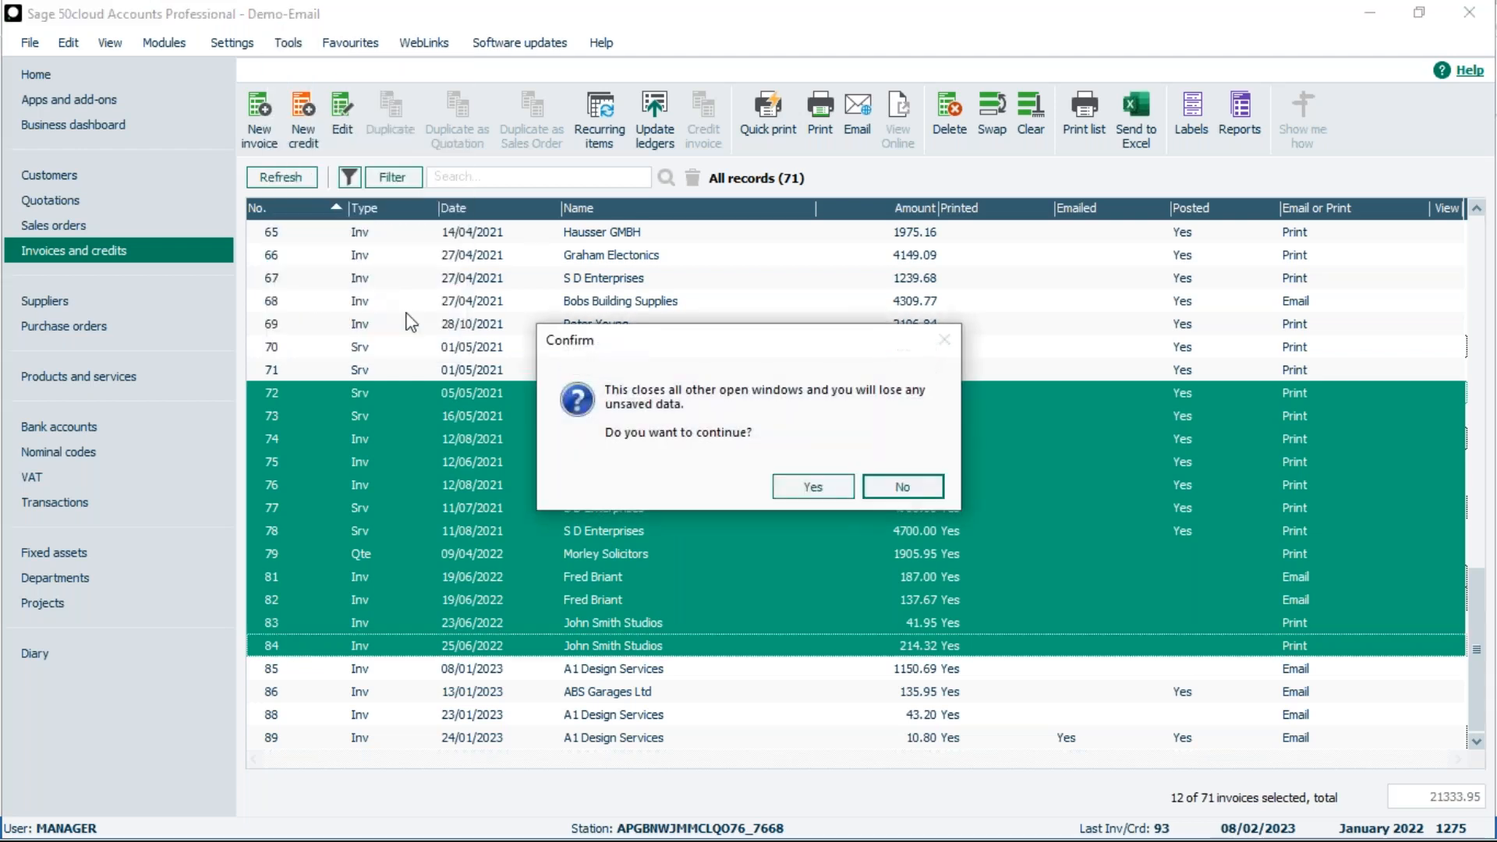
click(811, 488)
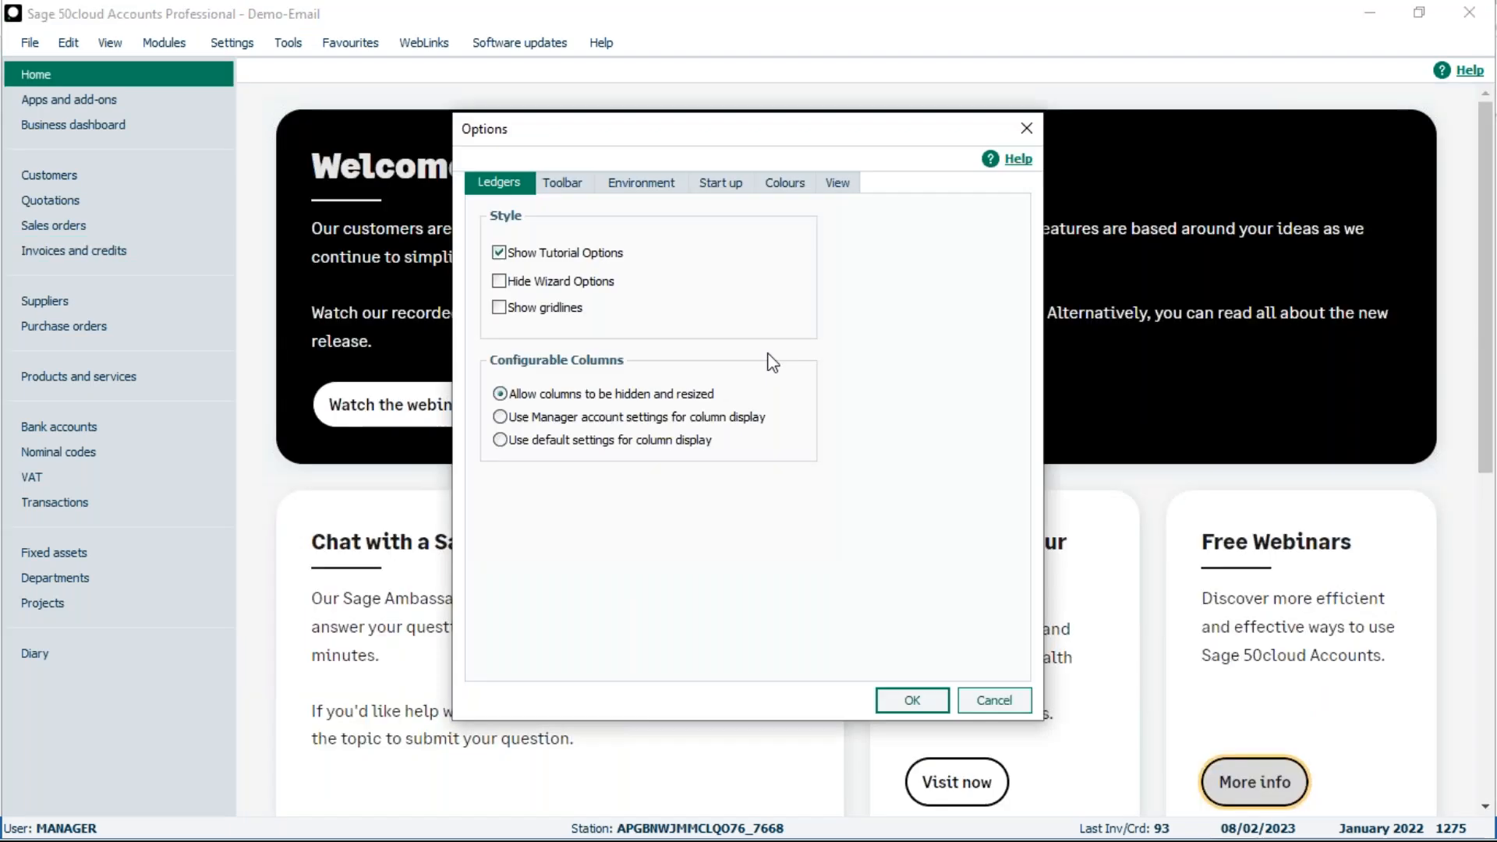
click(661, 184)
click(502, 376)
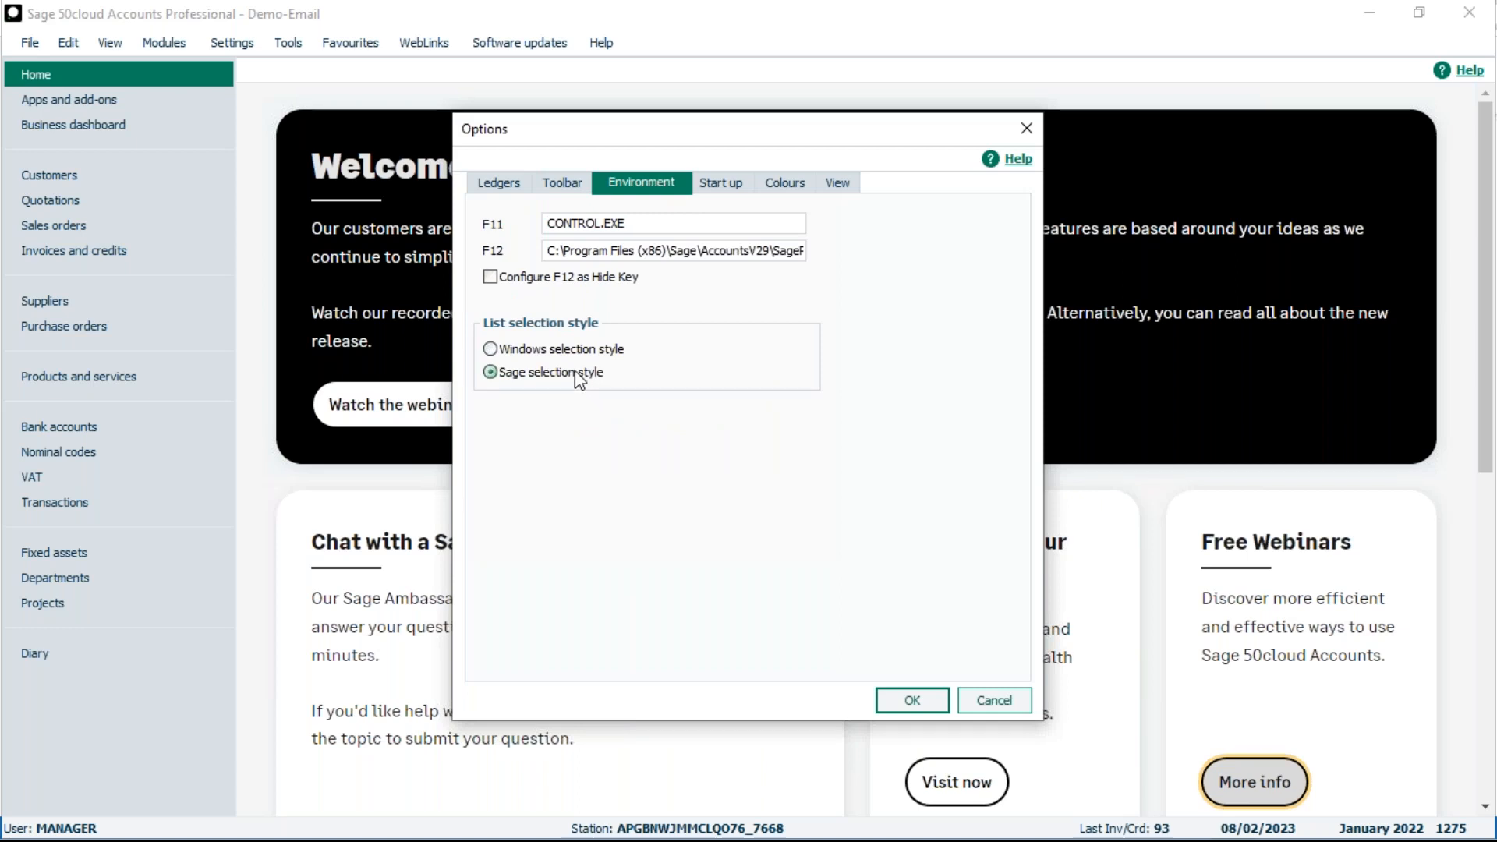
click(907, 702)
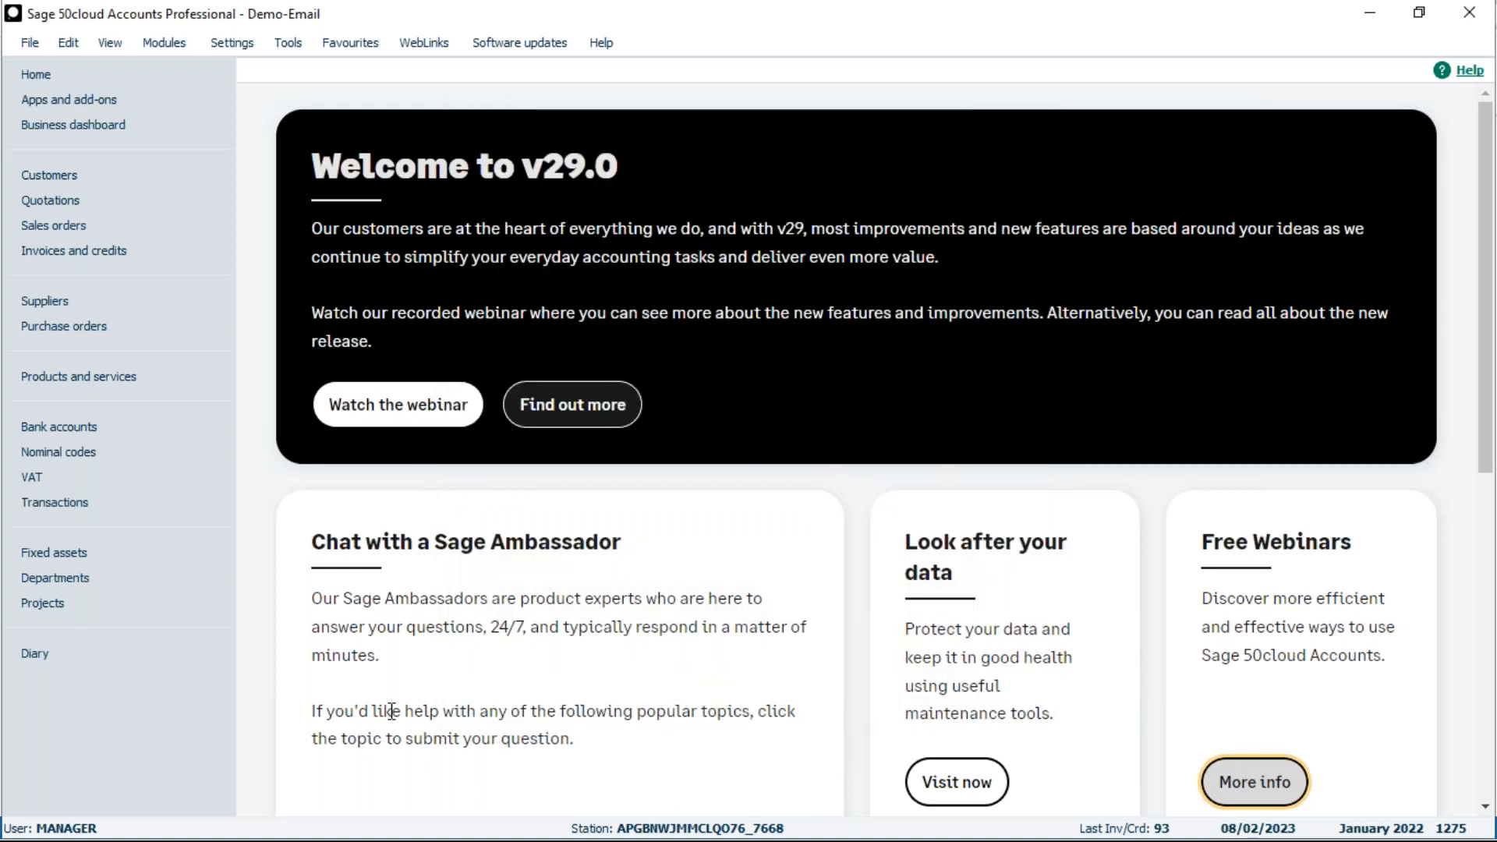